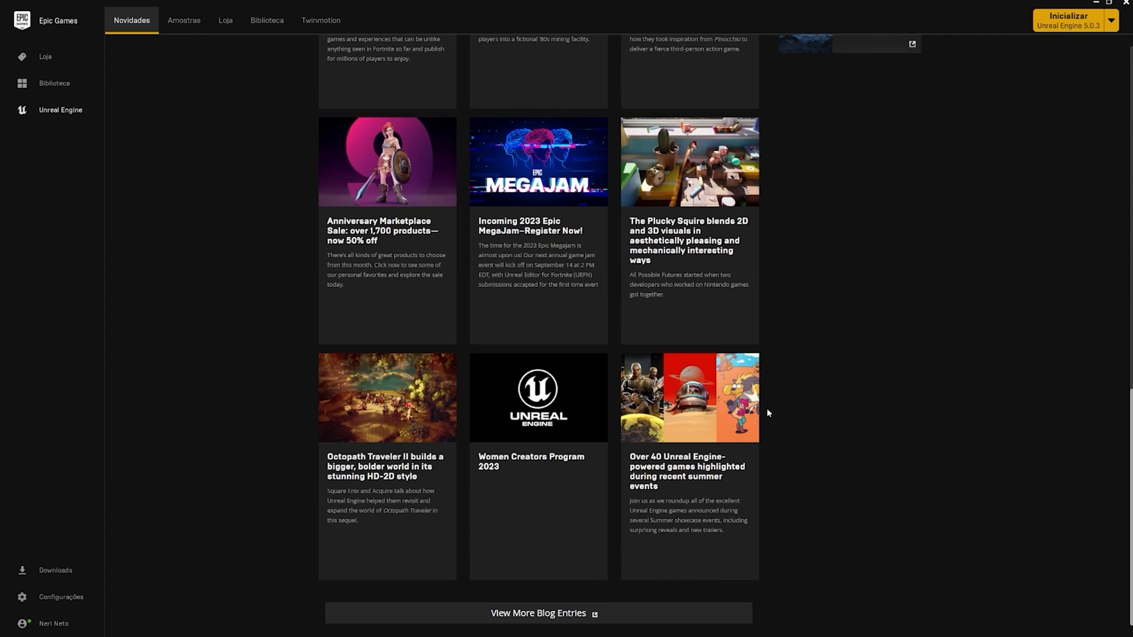
- Look through the Unreal Engine news page and the sample projects, from the feature samples to the game samples
{"action": "scroll", "coordinate": [807, 459], "scroll_direction": "up", "scroll_amount": 15}
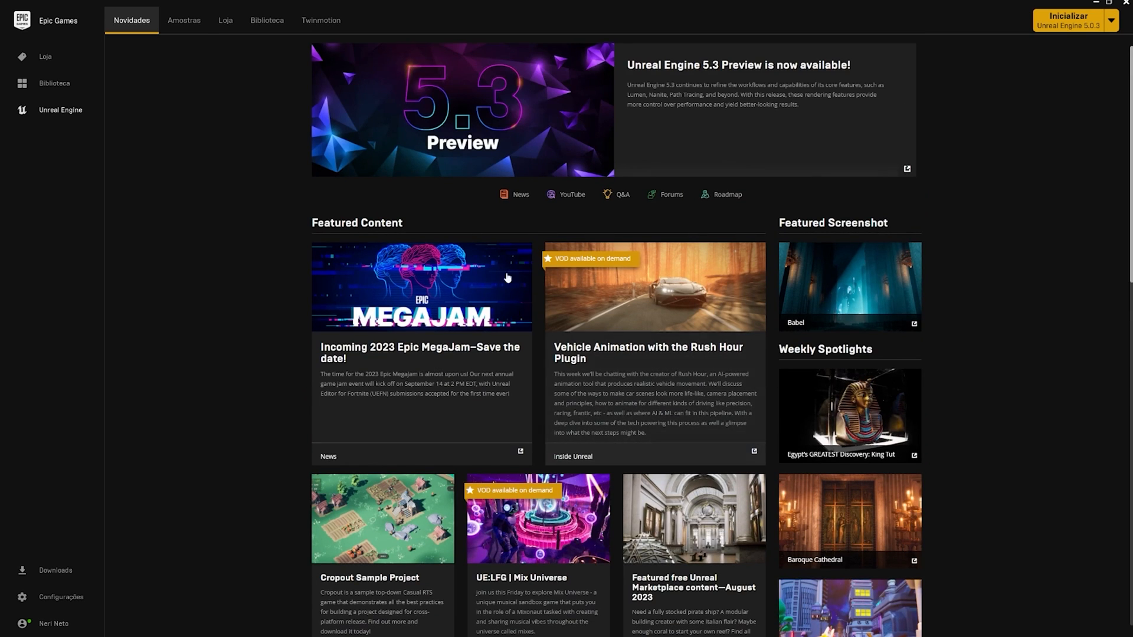
{"action": "left_click", "coordinate": [184, 20]}
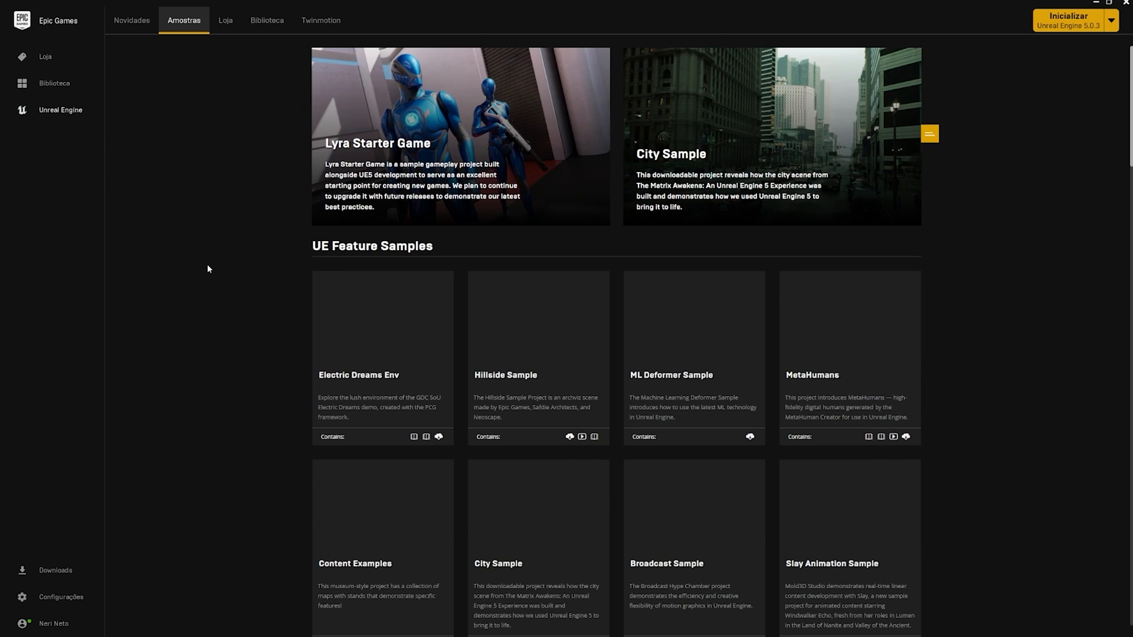
{"action": "scroll", "coordinate": [236, 305], "scroll_direction": "down", "scroll_amount": 3}
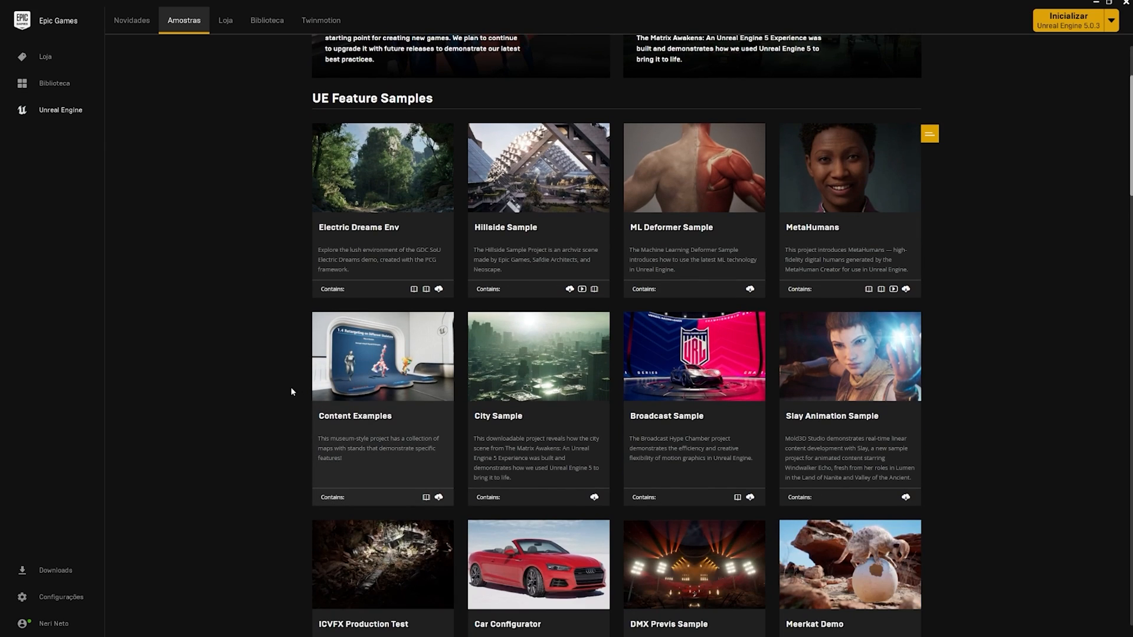
{"action": "scroll", "coordinate": [277, 398], "scroll_direction": "down", "scroll_amount": 15}
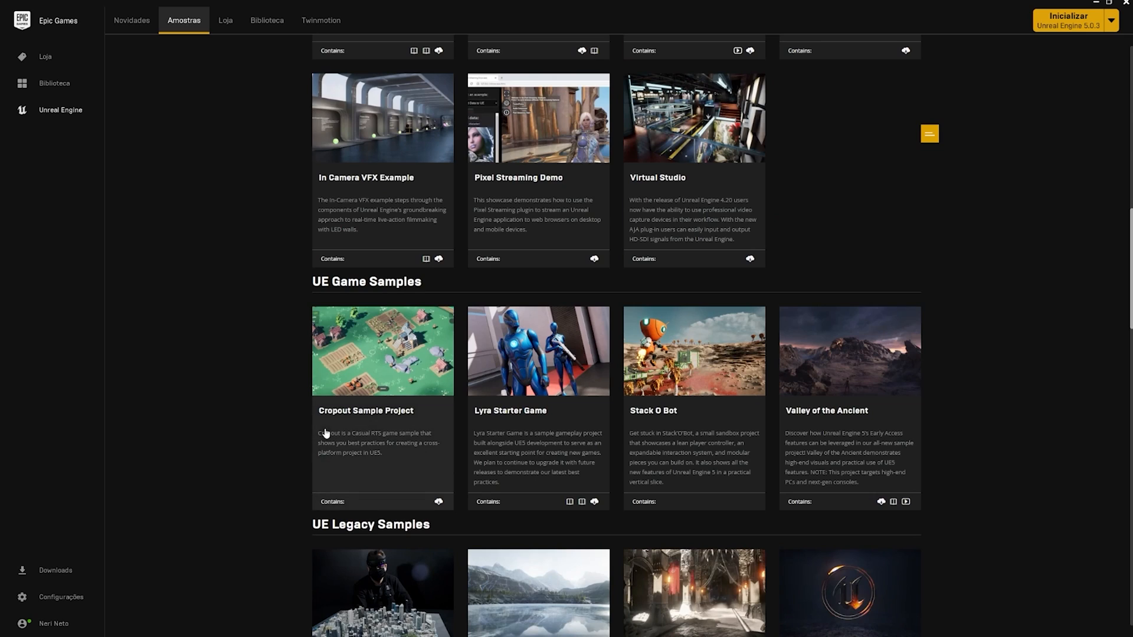
{"action": "scroll", "coordinate": [325, 394], "scroll_direction": "up", "scroll_amount": 19}
- Review the Twinmotion page, including its trial, community, online learning and plugins sections
{"action": "left_click", "coordinate": [232, 24]}
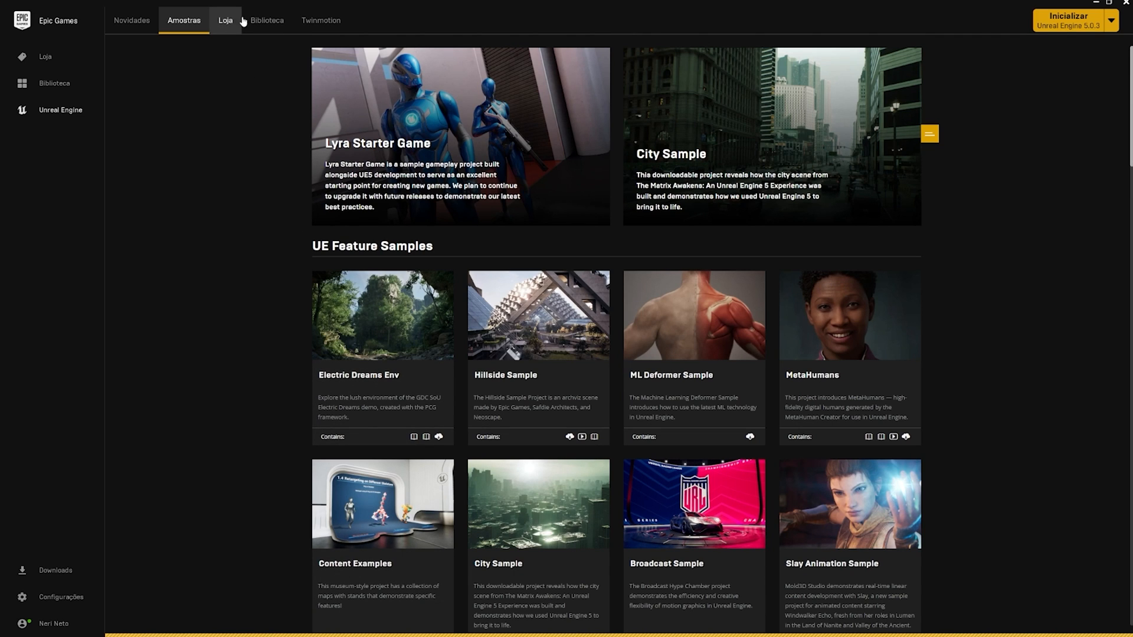
{"action": "left_click", "coordinate": [340, 24]}
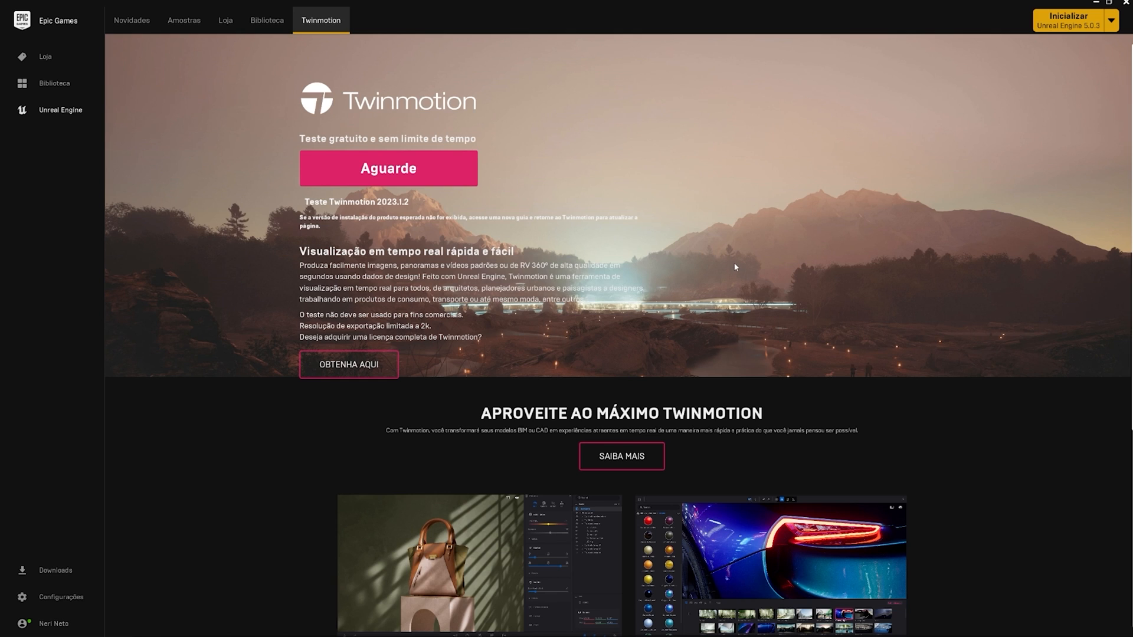
{"action": "scroll", "coordinate": [735, 267], "scroll_direction": "down", "scroll_amount": 5}
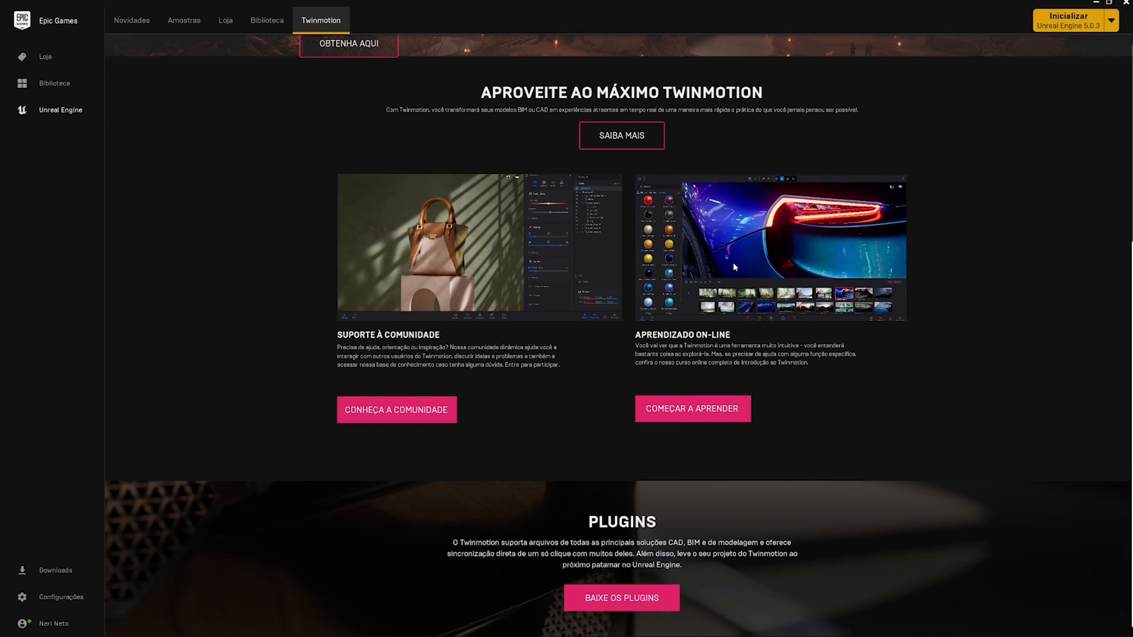
{"action": "scroll", "coordinate": [733, 275], "scroll_direction": "up", "scroll_amount": 5}
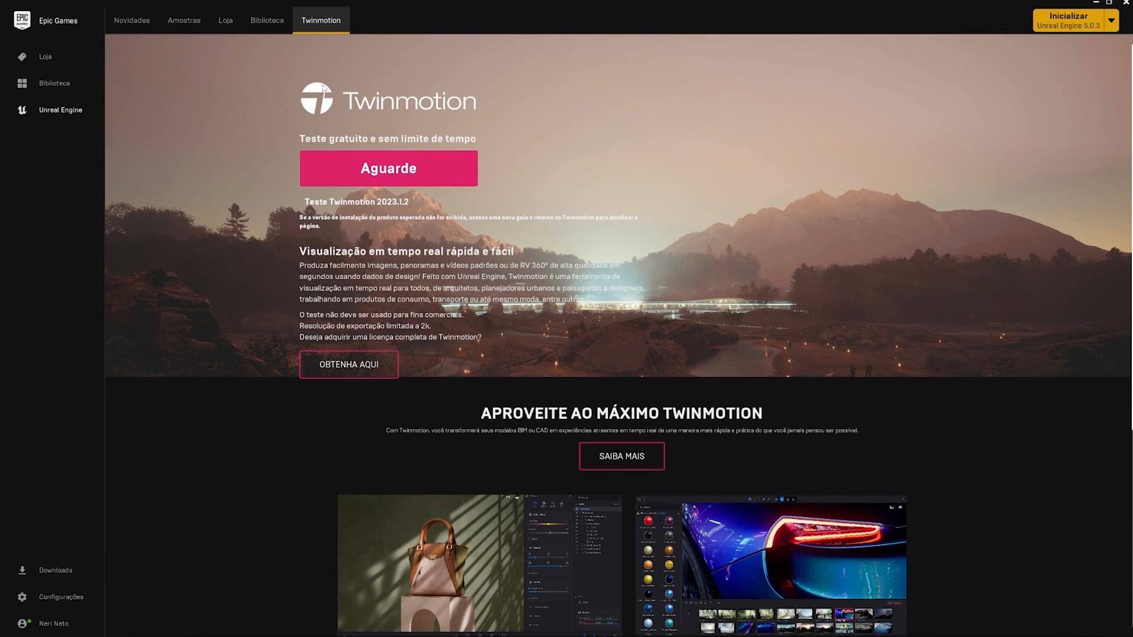
- Add a new engine version slot in the library and view the list of engine versions available for launch
{"action": "left_click", "coordinate": [264, 23]}
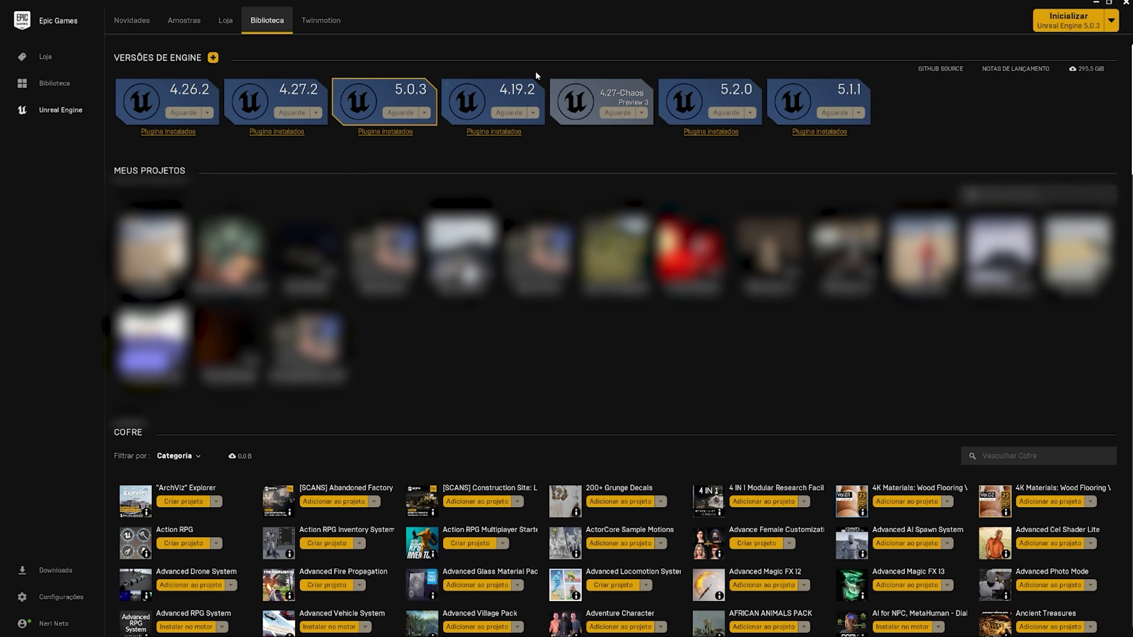
{"action": "left_click", "coordinate": [213, 58]}
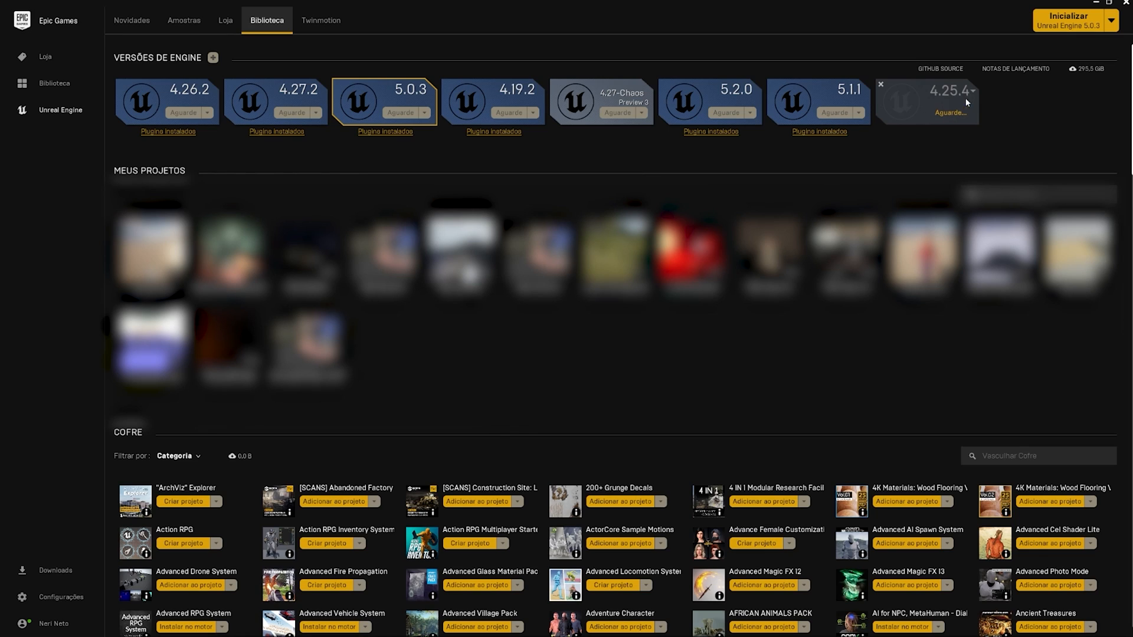
{"action": "left_click", "coordinate": [1111, 23]}
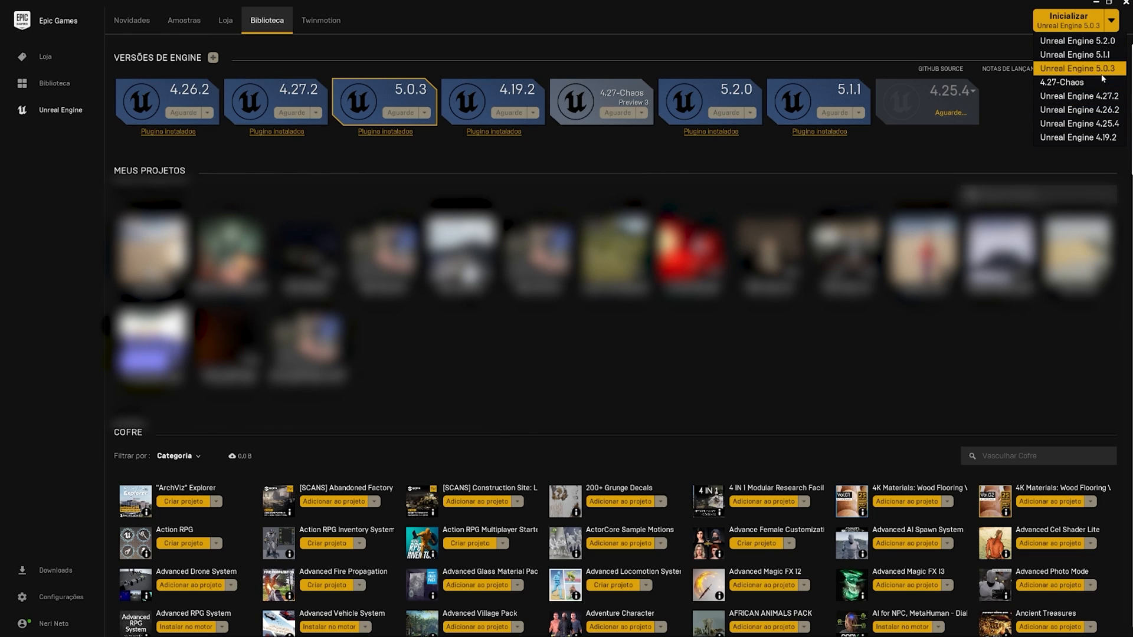
{"action": "left_click", "coordinate": [1082, 28]}
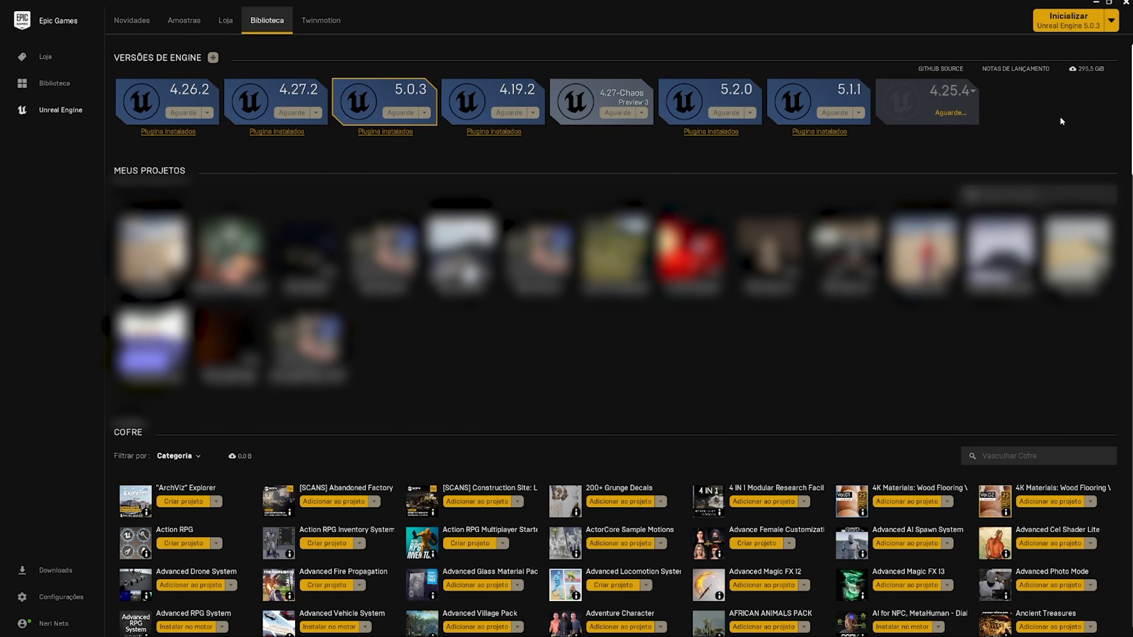
- Look through the installable engine versions and set the new engine slot to 5.3.0 Preview 1
{"action": "mouse_move", "coordinate": [175, 172]}
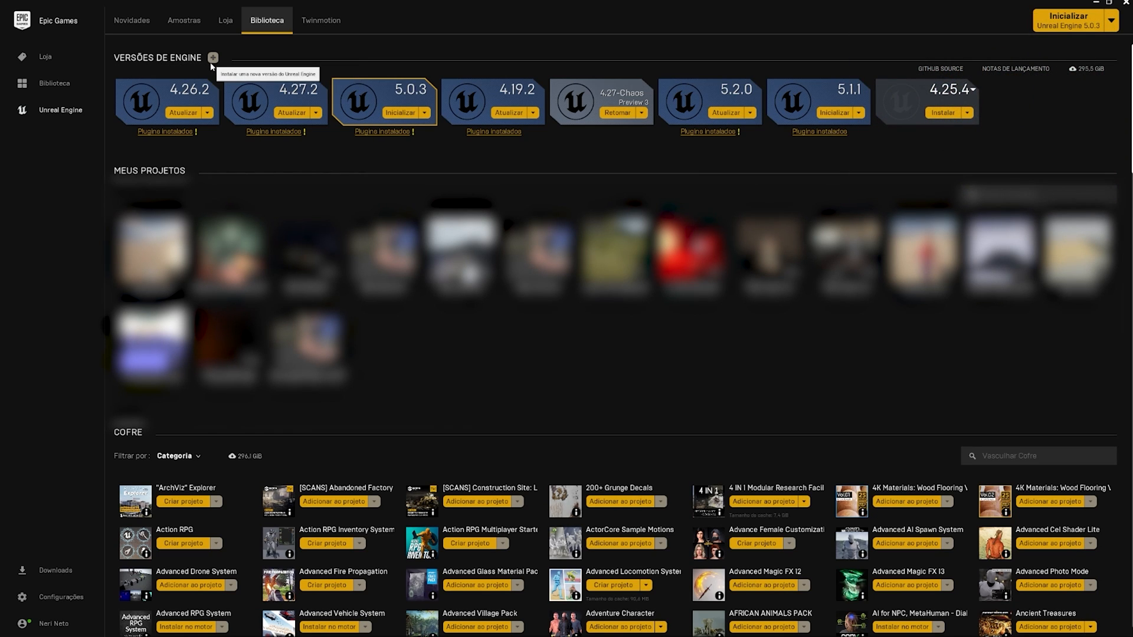
{"action": "left_click", "coordinate": [973, 91]}
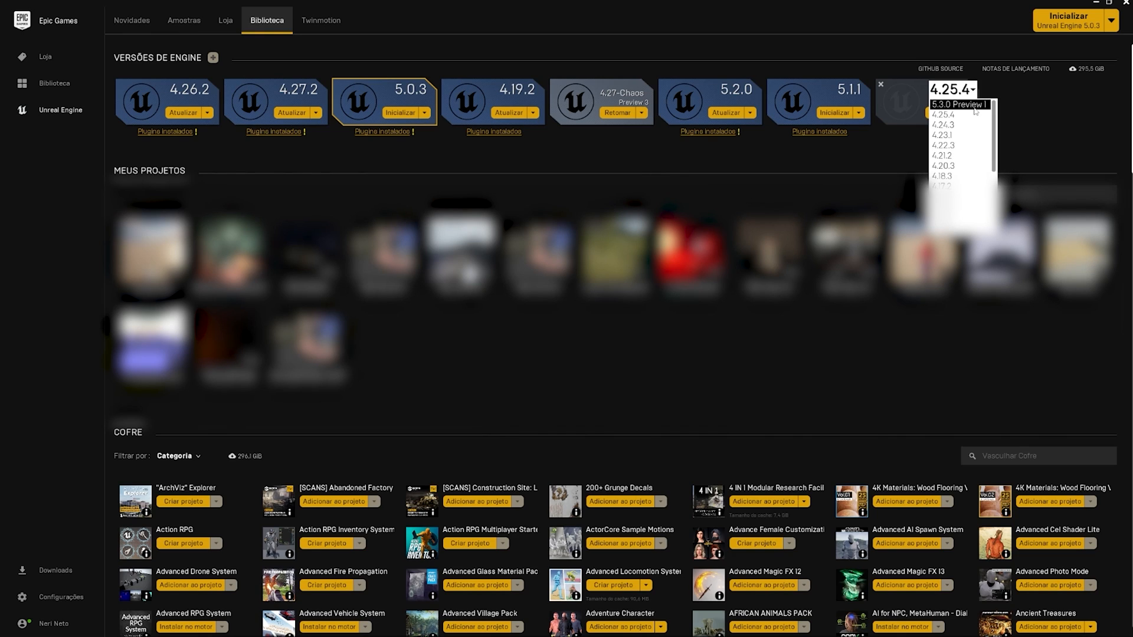
{"action": "scroll", "coordinate": [973, 136], "scroll_direction": "down", "scroll_amount": 5}
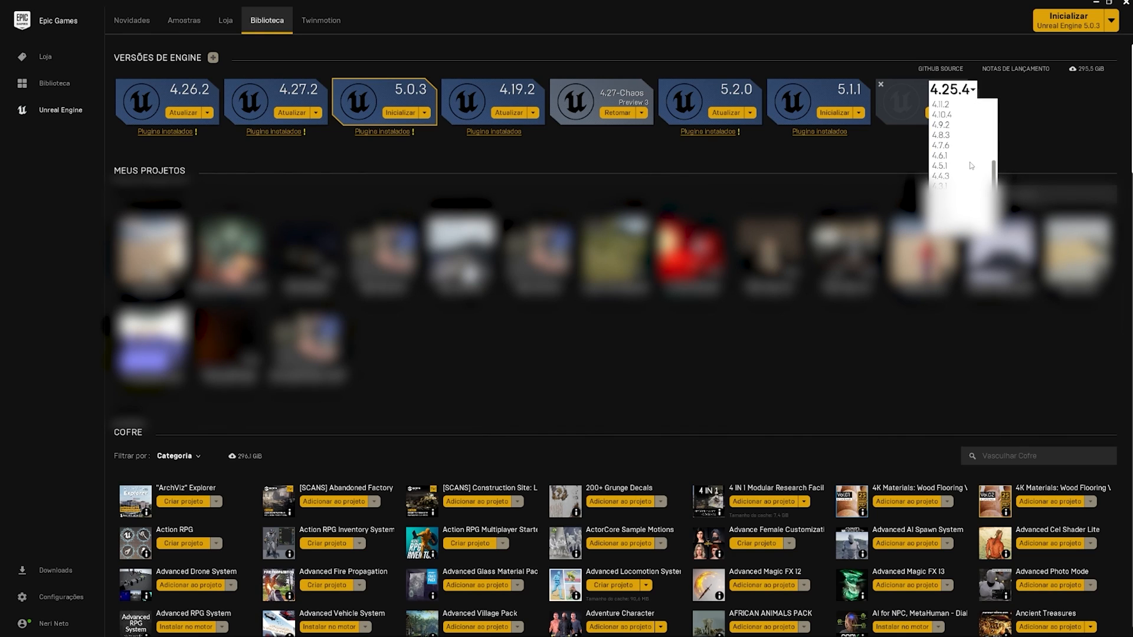
{"action": "scroll", "coordinate": [971, 165], "scroll_direction": "up", "scroll_amount": 5}
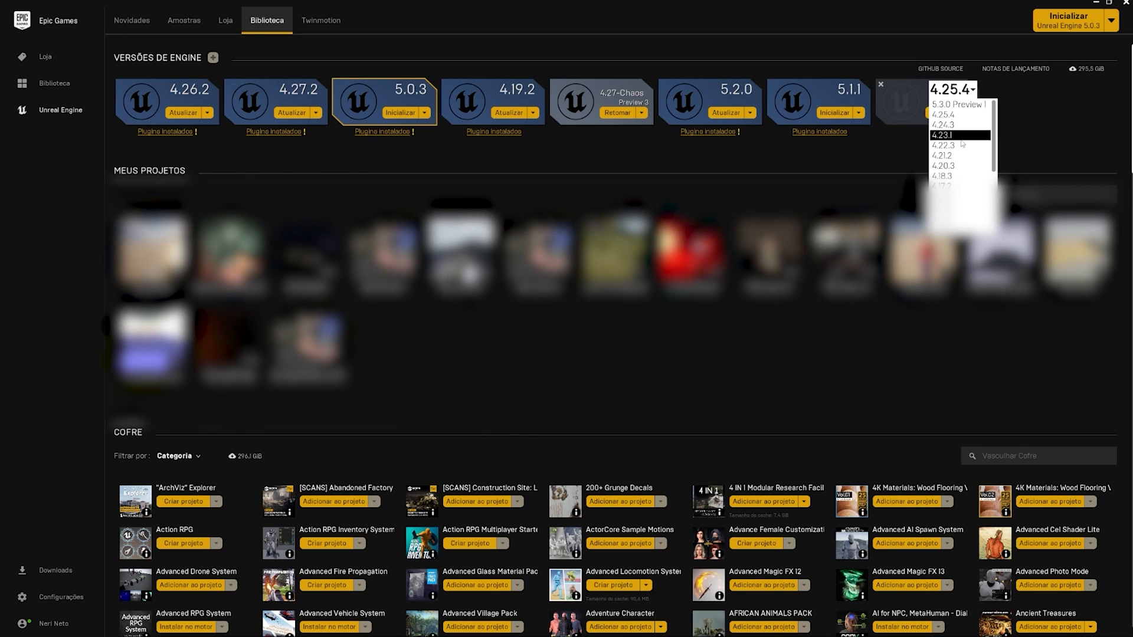
{"action": "left_click", "coordinate": [949, 105]}
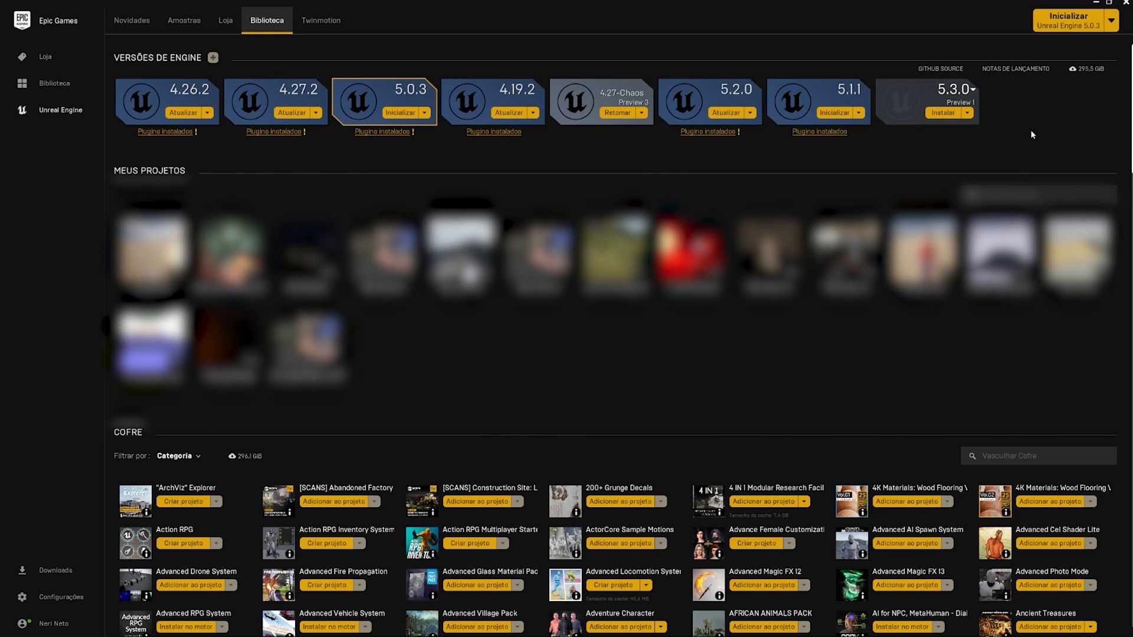
- Set the new engine slot to version 4.25.4 and browse for its installation folder
{"action": "left_click", "coordinate": [962, 95]}
{"action": "scroll", "coordinate": [967, 142], "scroll_direction": "down", "scroll_amount": 2}
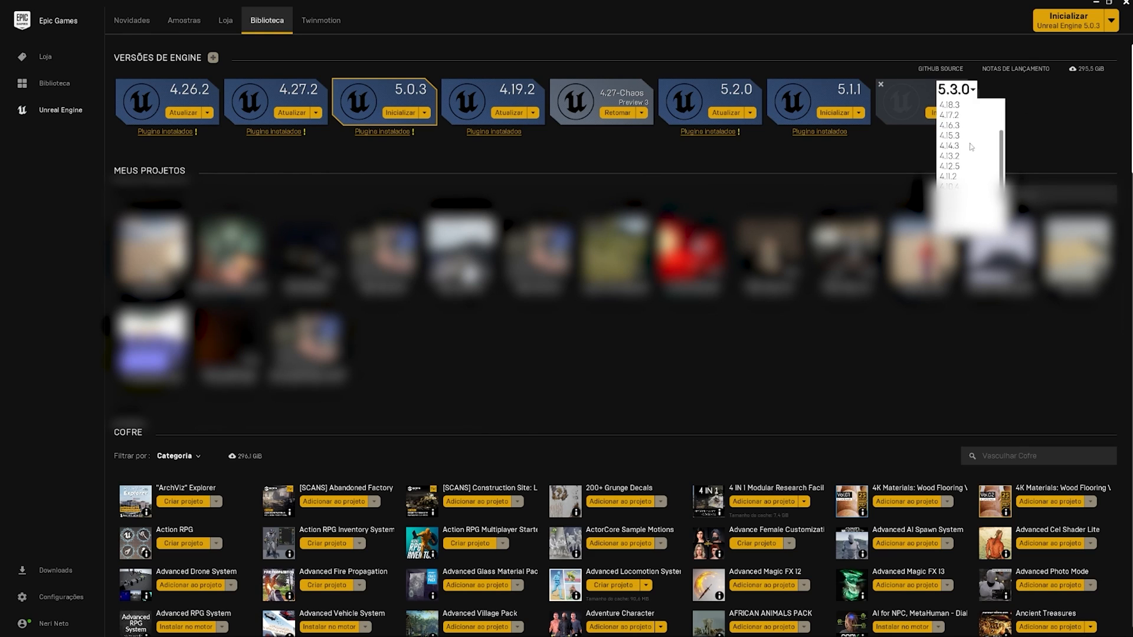
{"action": "left_click", "coordinate": [1018, 145]}
{"action": "left_click", "coordinate": [943, 113]}
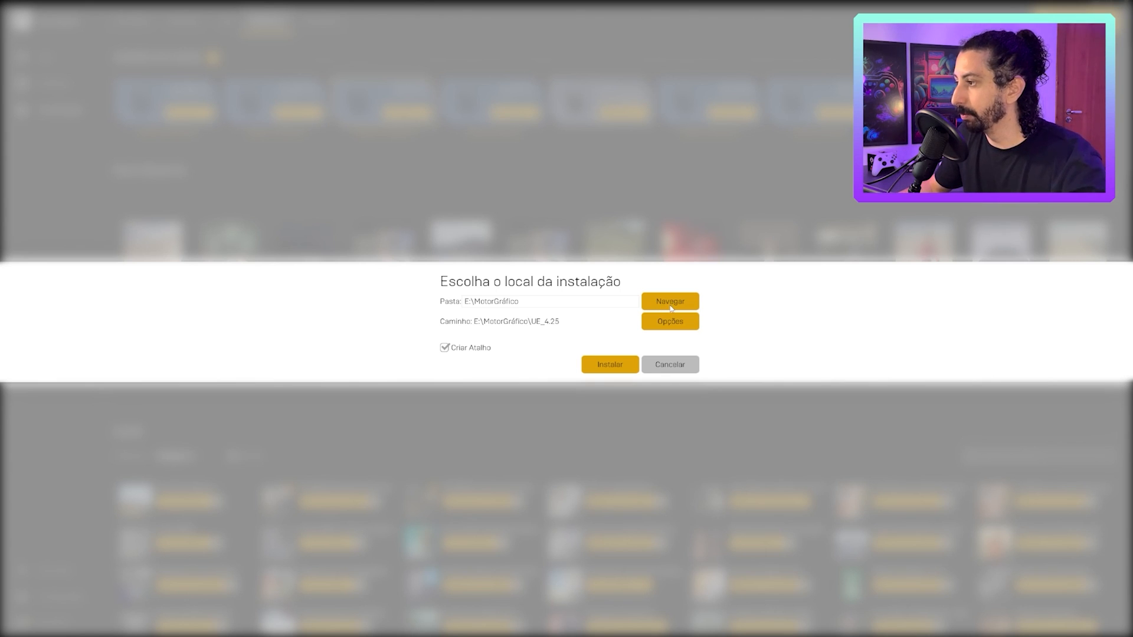
{"action": "left_click", "coordinate": [670, 303]}
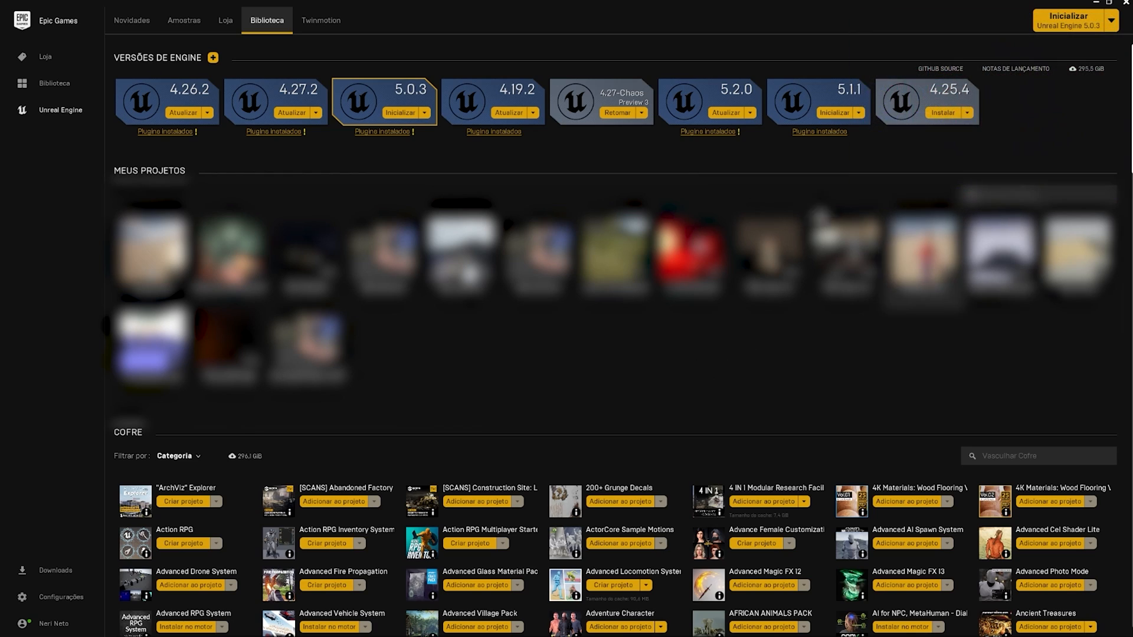
- Launch Unreal Engine 5.0.3 to reach the project browser
{"action": "left_click", "coordinate": [1066, 22]}
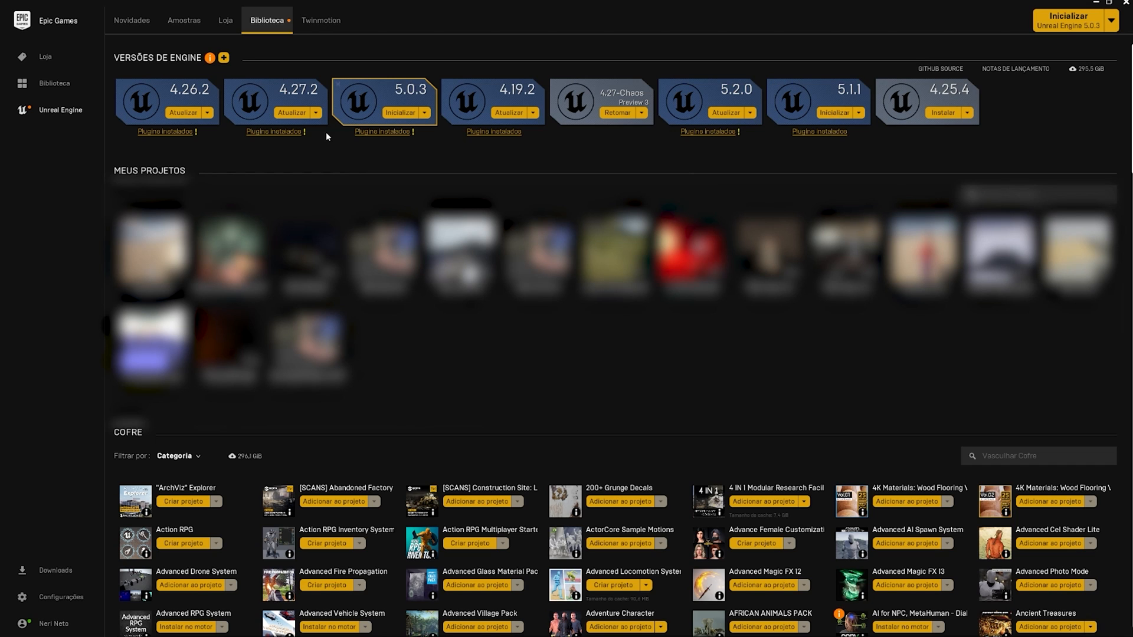
{"action": "left_click", "coordinate": [407, 112]}
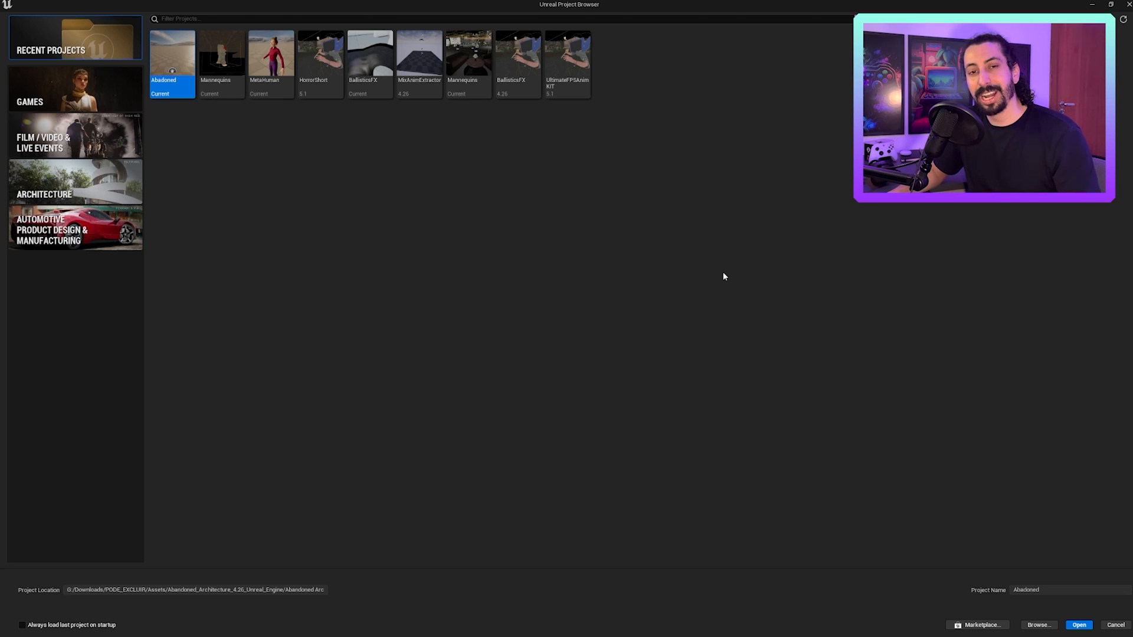
- Examine the project templates offered for games, film and live events, architecture, and automotive product design
{"action": "left_click", "coordinate": [111, 99]}
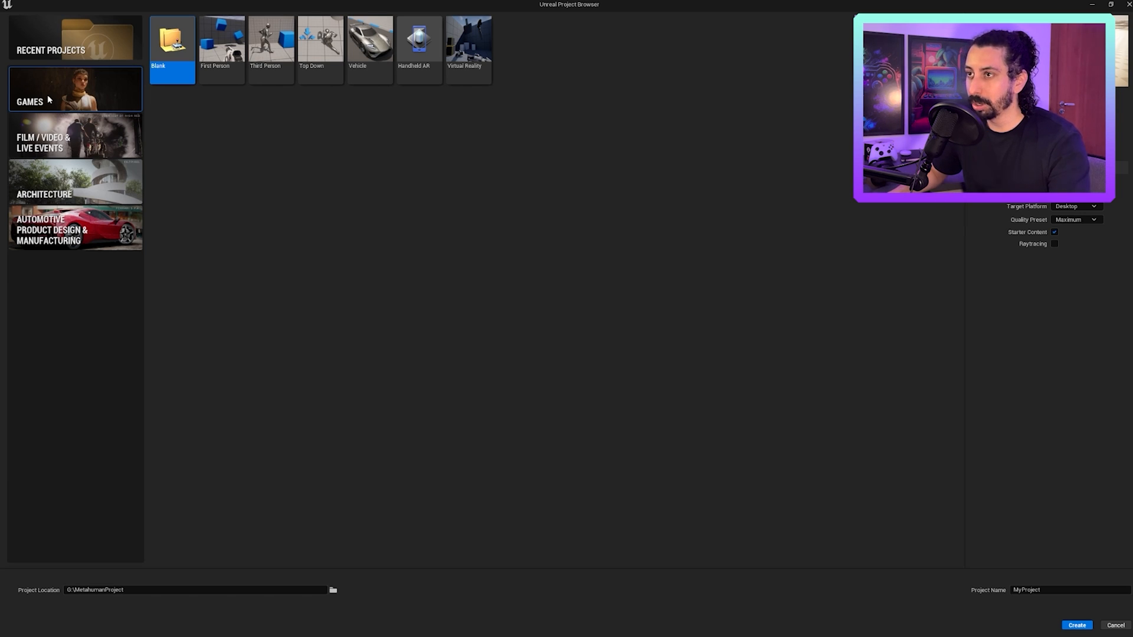
{"action": "left_click", "coordinate": [83, 131]}
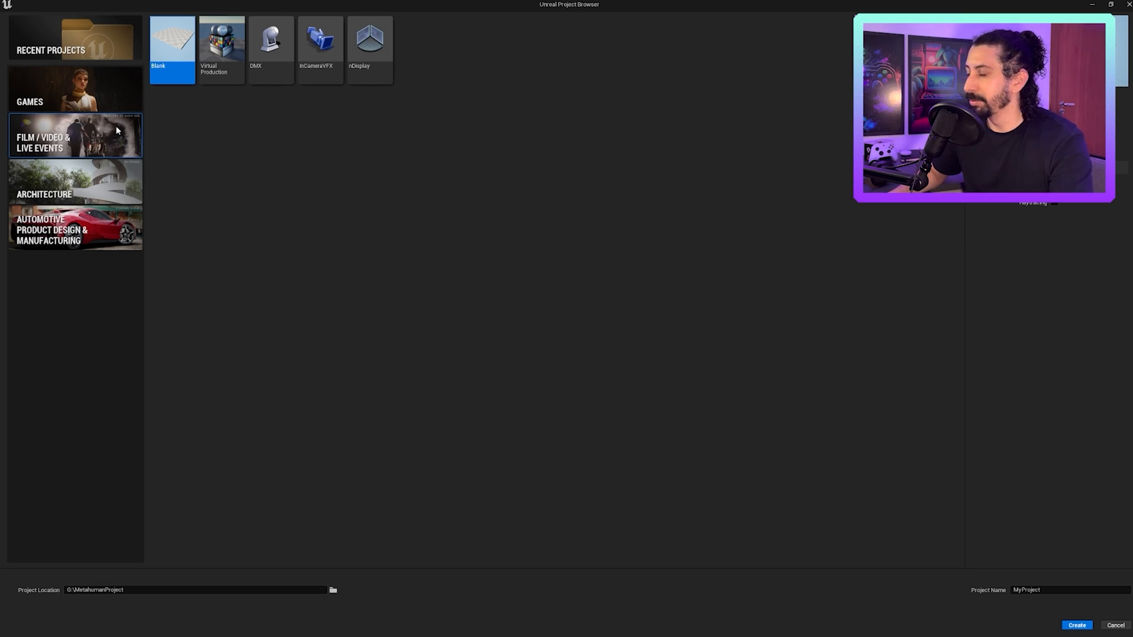
{"action": "left_click", "coordinate": [87, 192]}
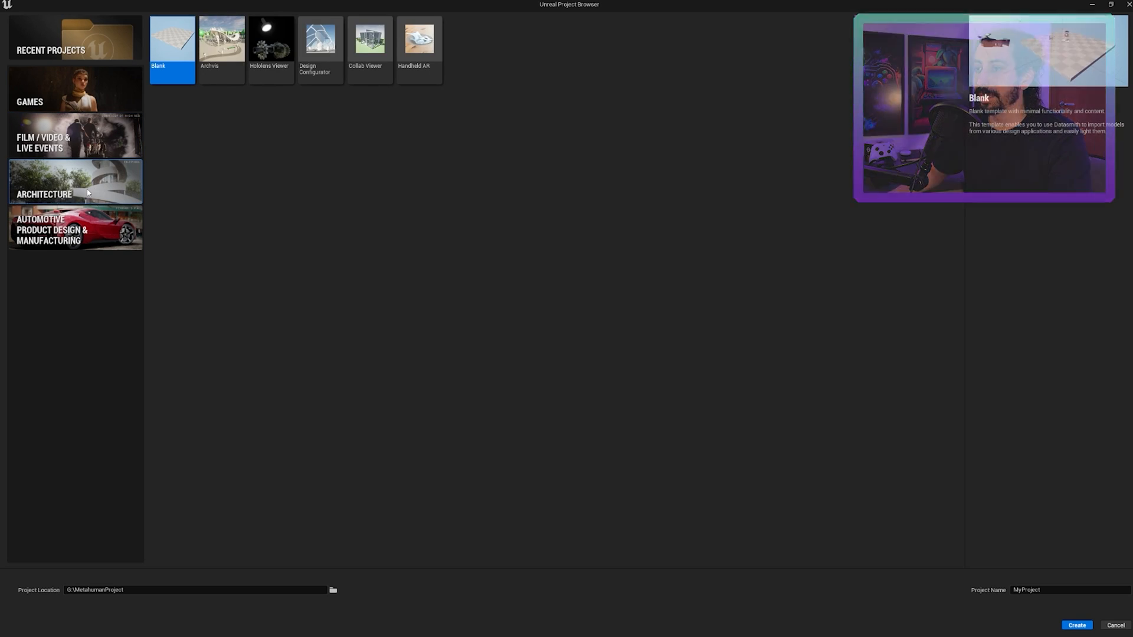
{"action": "left_click", "coordinate": [61, 236]}
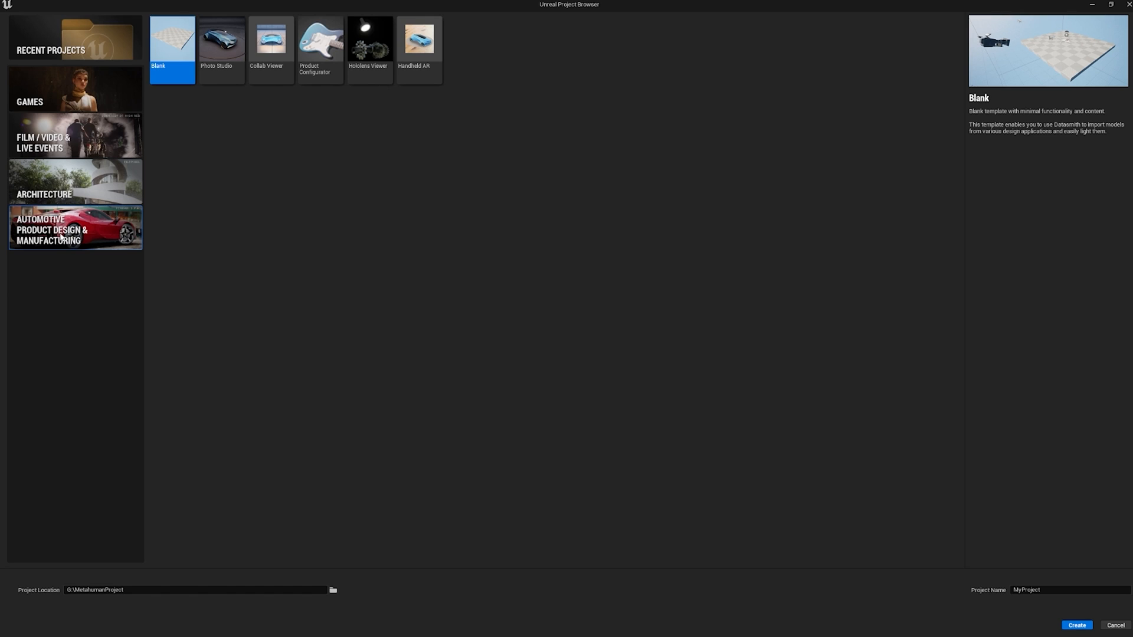
{"action": "left_click", "coordinate": [59, 92]}
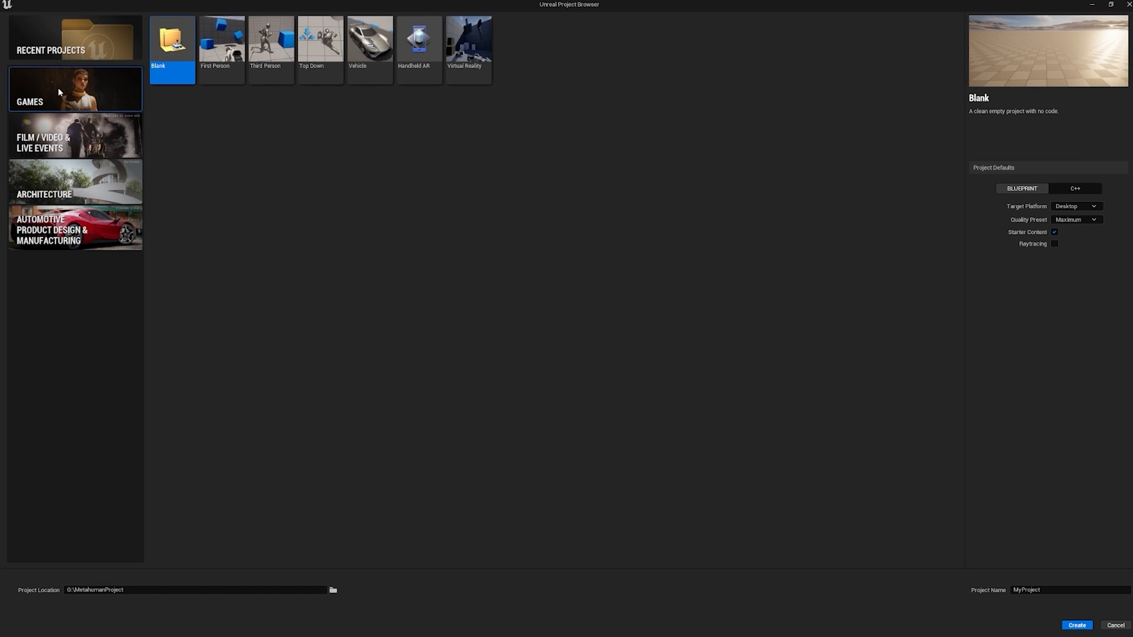
{"action": "left_click", "coordinate": [75, 127]}
{"action": "left_click", "coordinate": [70, 182]}
{"action": "left_click", "coordinate": [71, 231]}
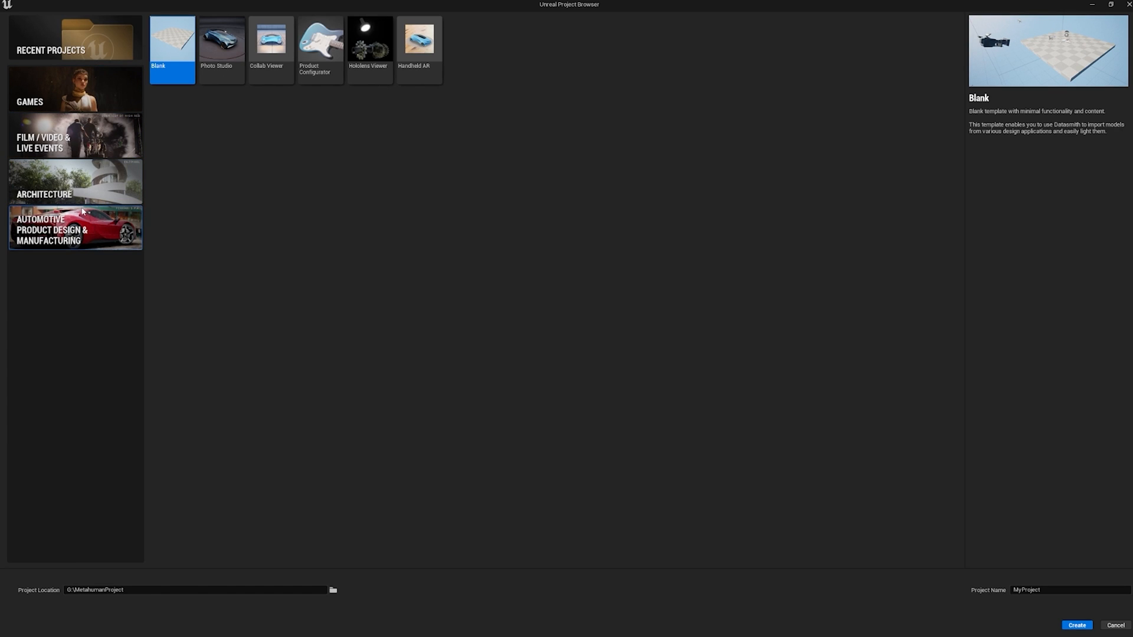
{"action": "left_click", "coordinate": [68, 171]}
{"action": "left_click", "coordinate": [69, 143]}
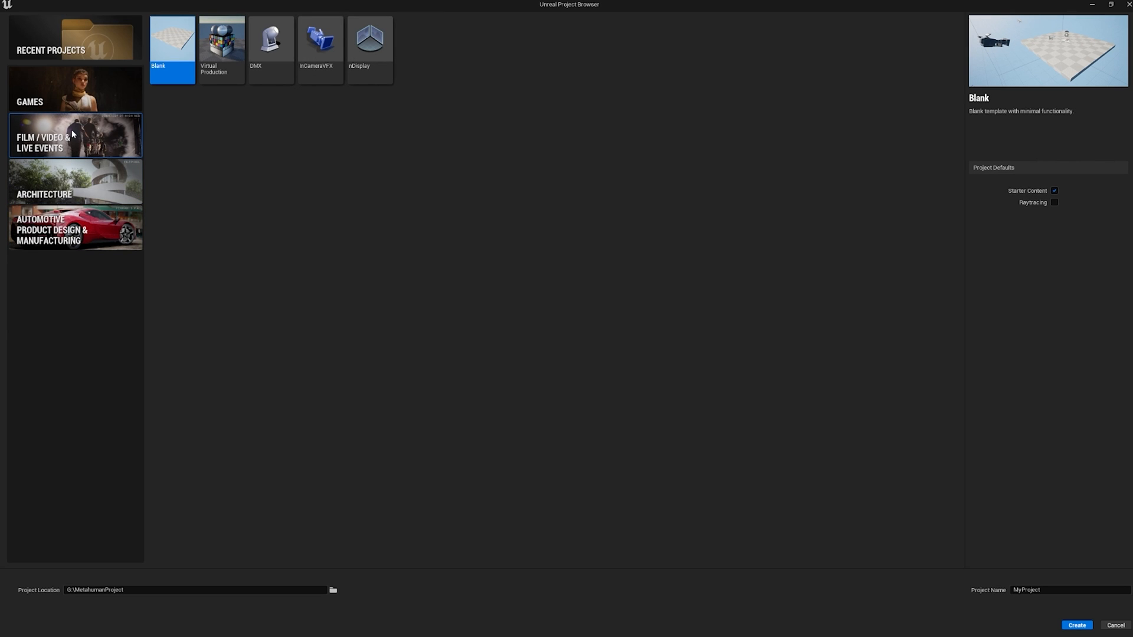
- Review the Games templates one by one: First Person, Third Person, Top Down, Vehicle, Handheld AR and Virtual Reality
{"action": "left_click", "coordinate": [53, 84]}
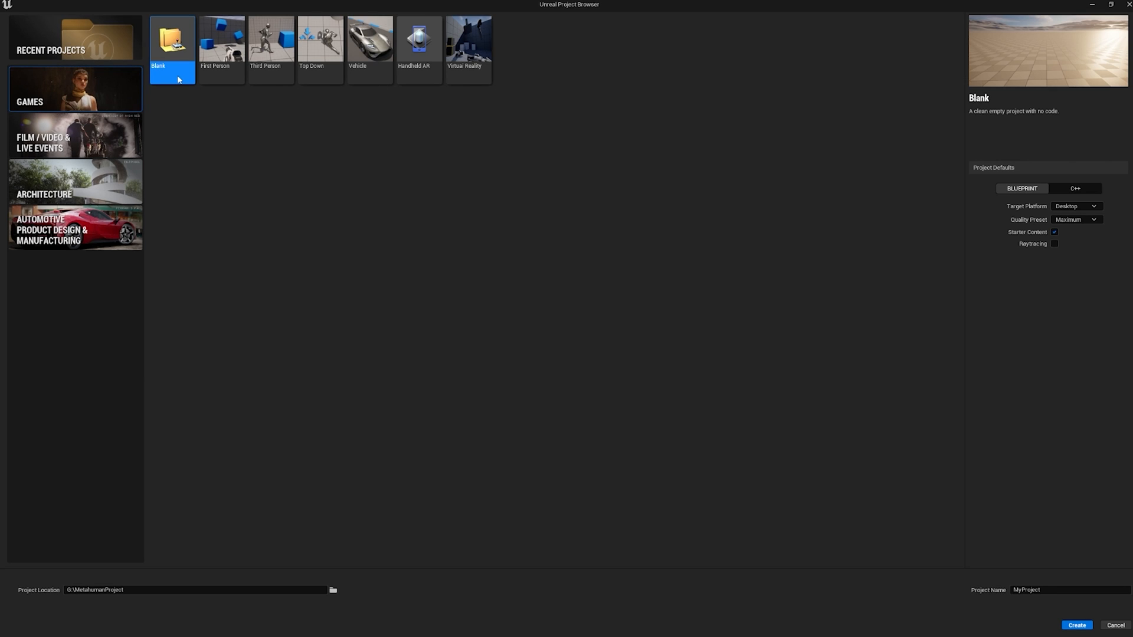
{"action": "left_click", "coordinate": [208, 69]}
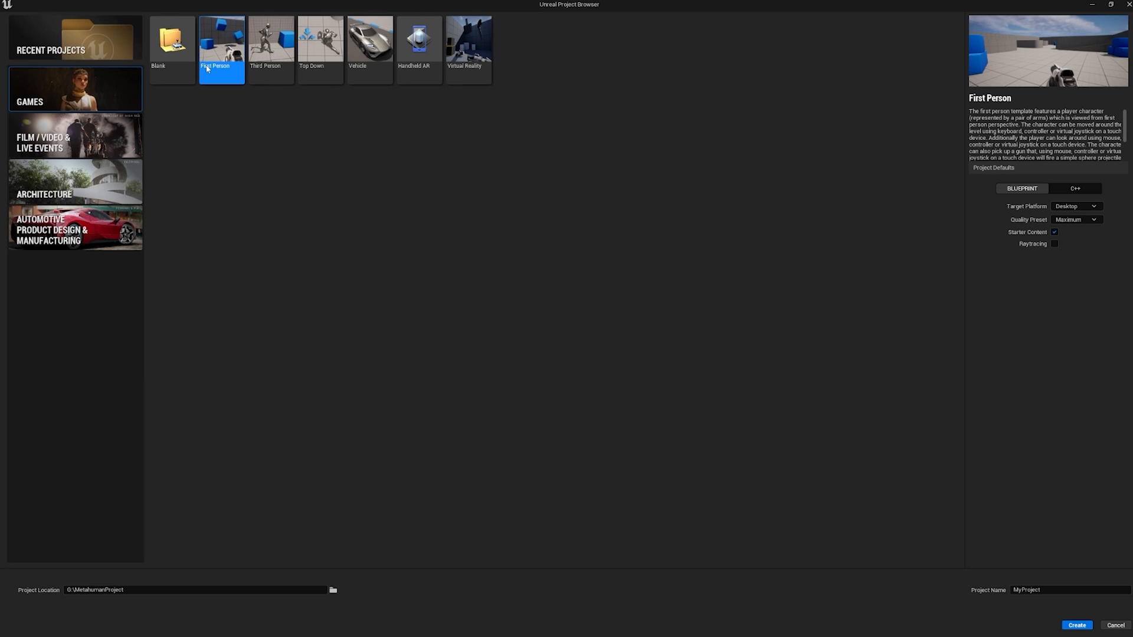
{"action": "left_click", "coordinate": [263, 63]}
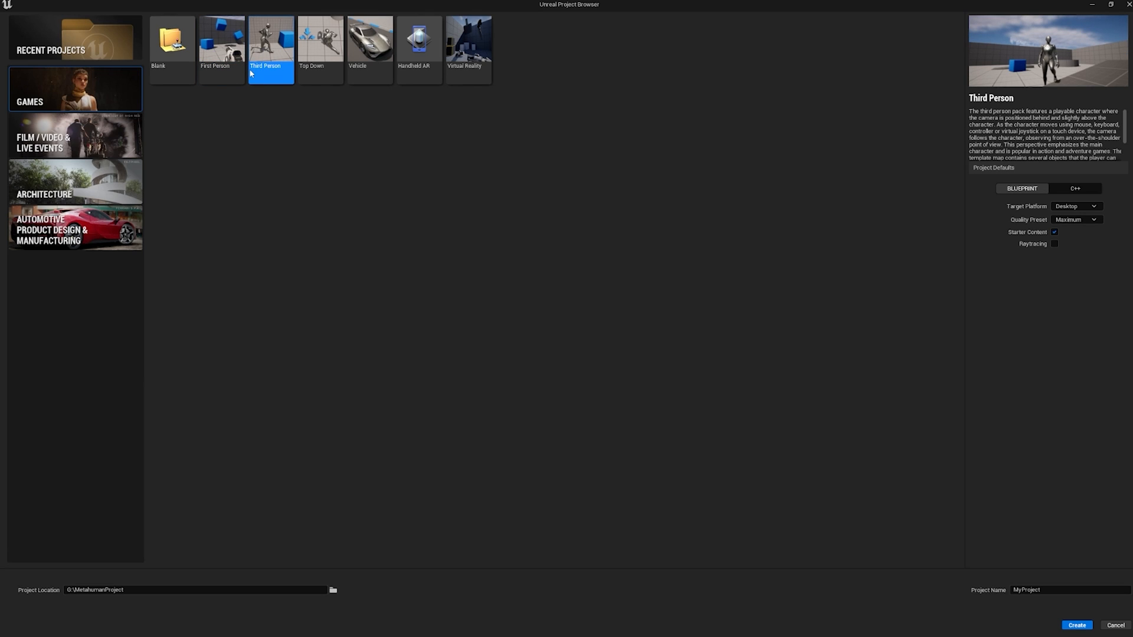
{"action": "left_click", "coordinate": [322, 54]}
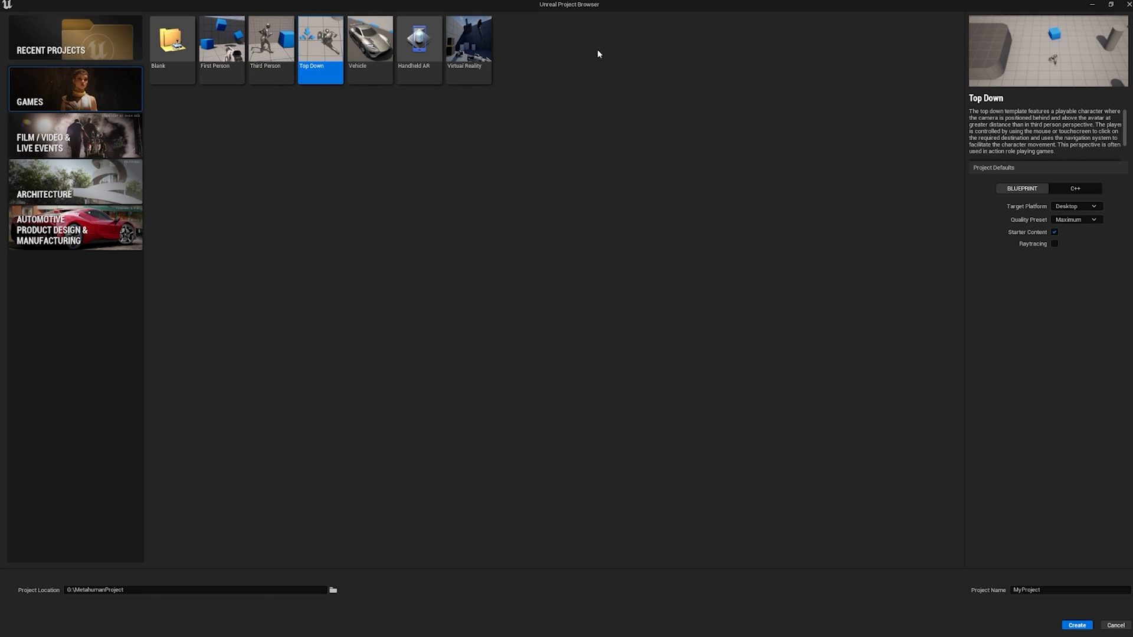
{"action": "left_click", "coordinate": [352, 44]}
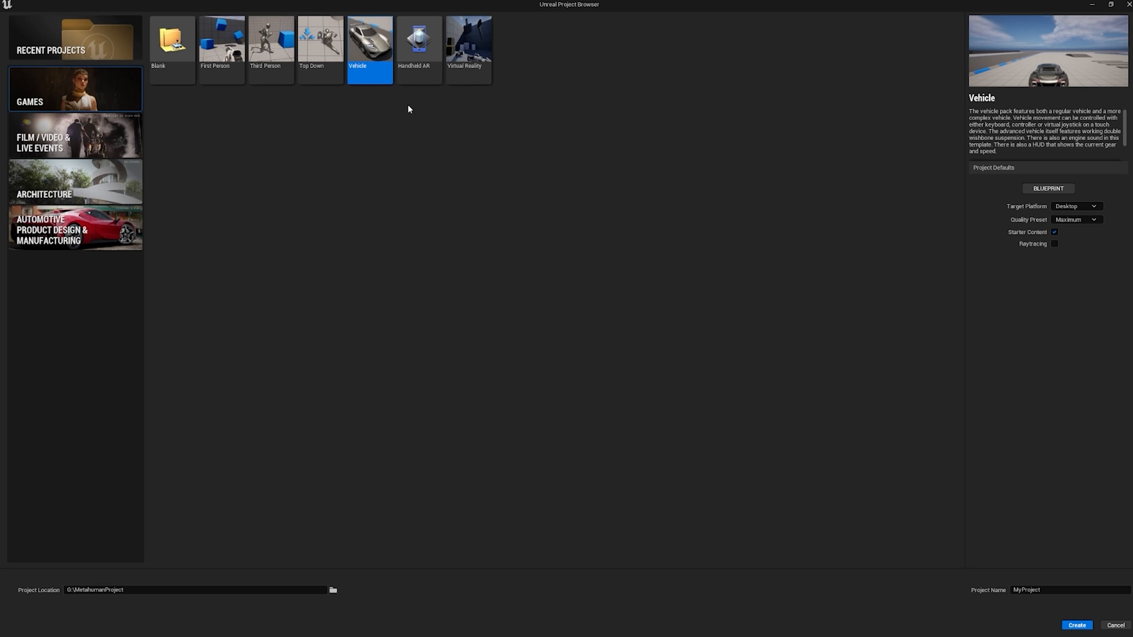
{"action": "left_click", "coordinate": [420, 47]}
{"action": "left_click", "coordinate": [473, 51]}
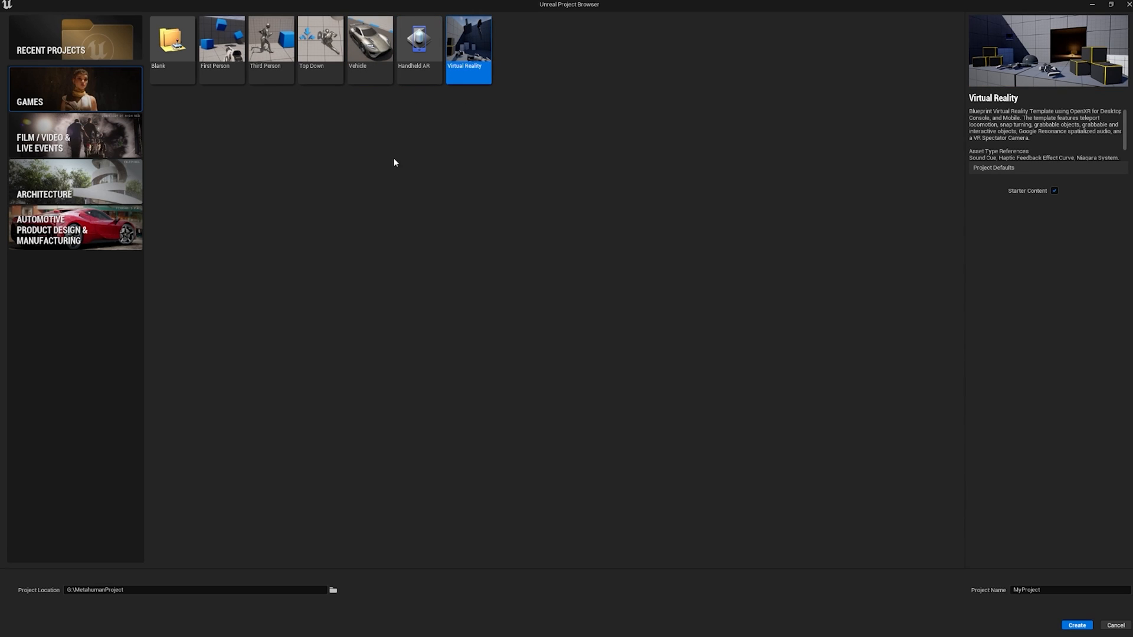
- Compare the Handheld AR and Blank templates with First Person, select First Person and read its full description
{"action": "left_click", "coordinate": [415, 83]}
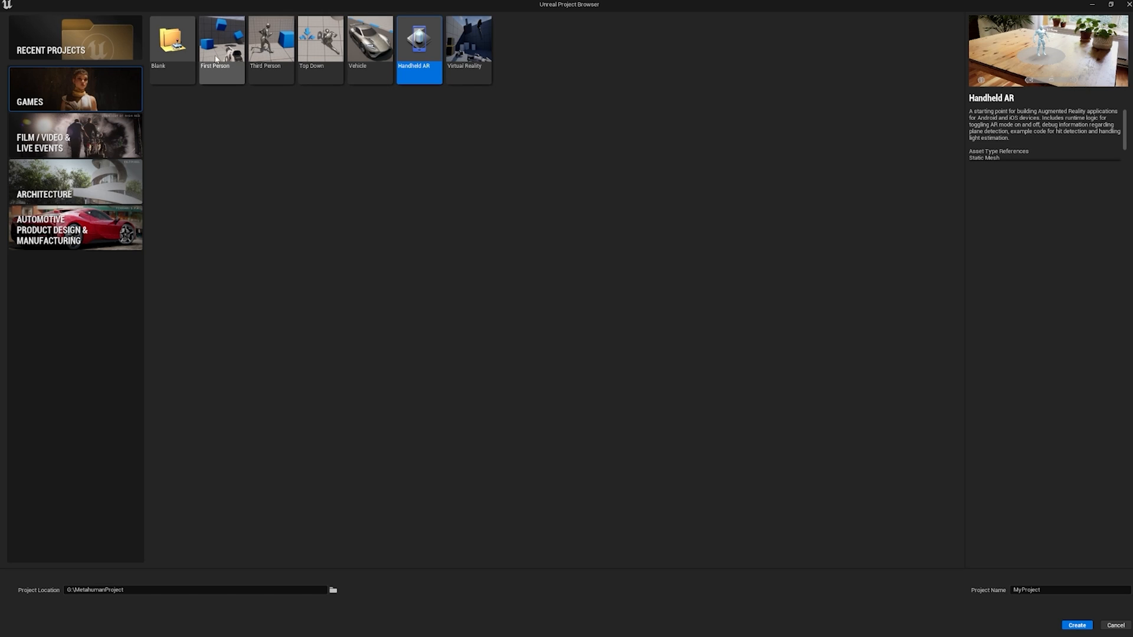
{"action": "left_click", "coordinate": [232, 46]}
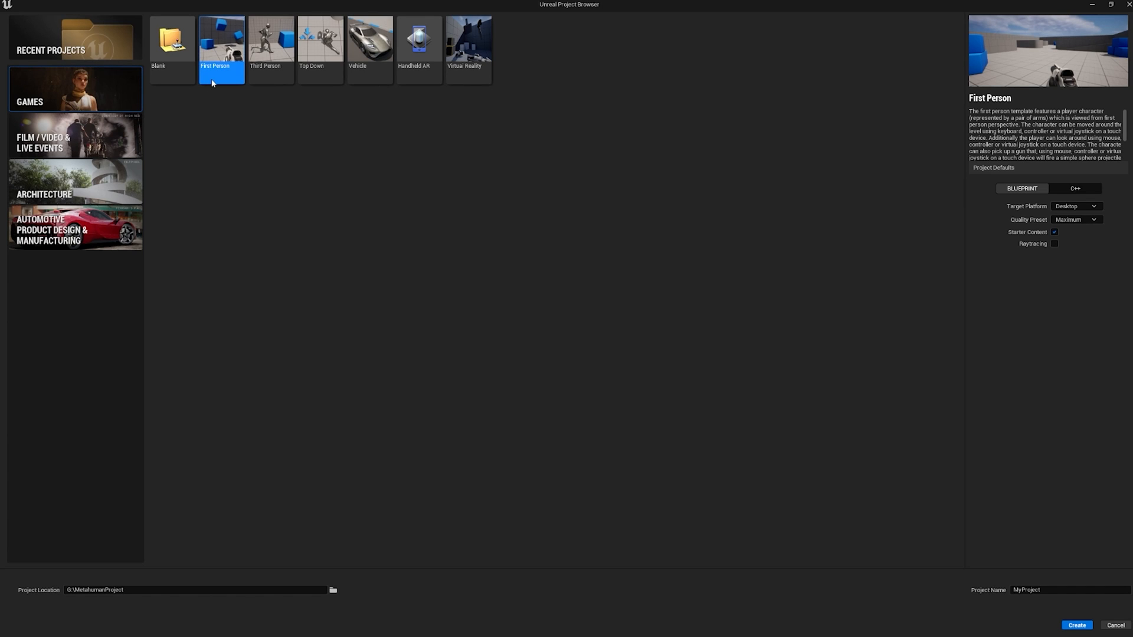
{"action": "left_click", "coordinate": [172, 53]}
{"action": "left_click", "coordinate": [223, 62]}
{"action": "scroll", "coordinate": [1074, 145], "scroll_direction": "down", "scroll_amount": 5}
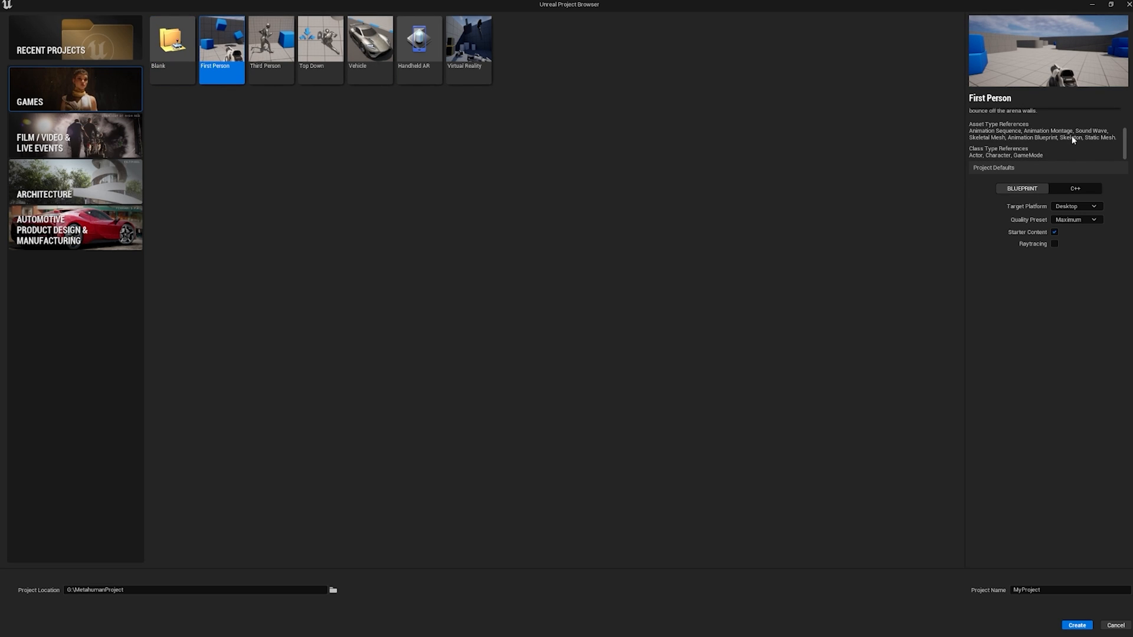
{"action": "scroll", "coordinate": [1071, 139], "scroll_direction": "up", "scroll_amount": 5}
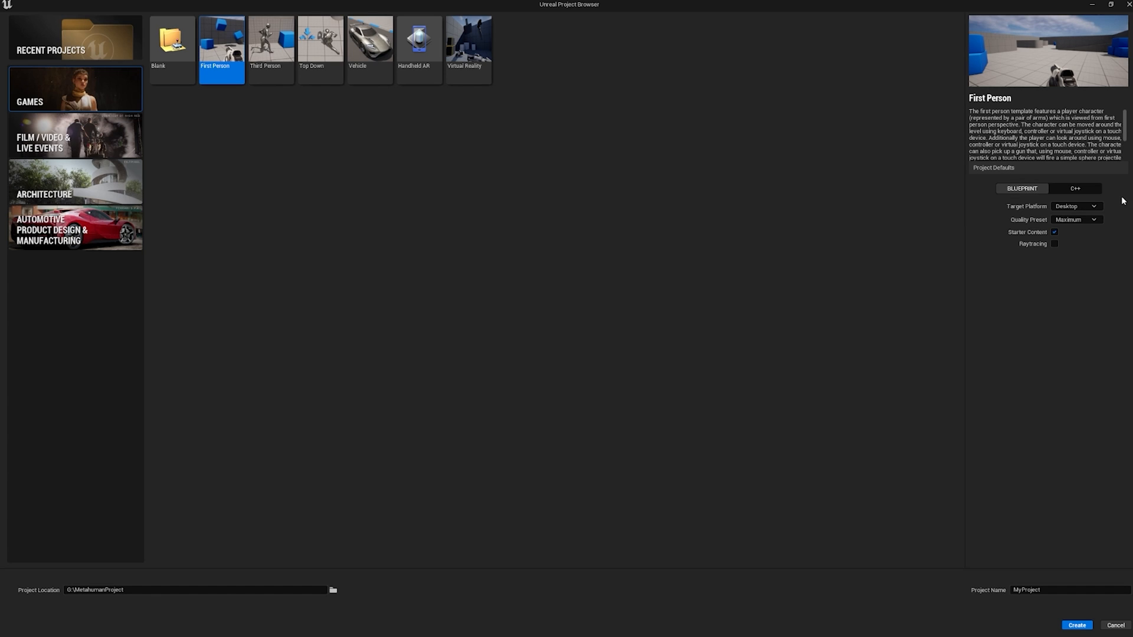
- Compare the First Person project defaults: Blueprint or C++, Desktop or Mobile target platform, and Maximum or Scalable quality, keeping Blueprint, Desktop and Maximum
{"action": "left_click", "coordinate": [1075, 188]}
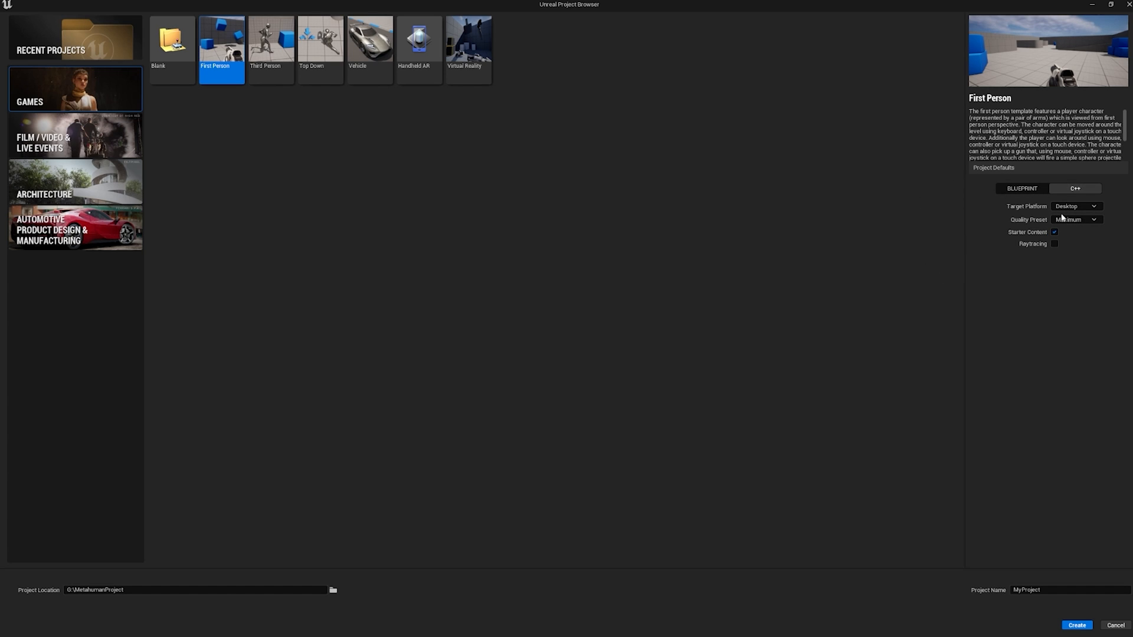
{"action": "left_click", "coordinate": [1021, 190]}
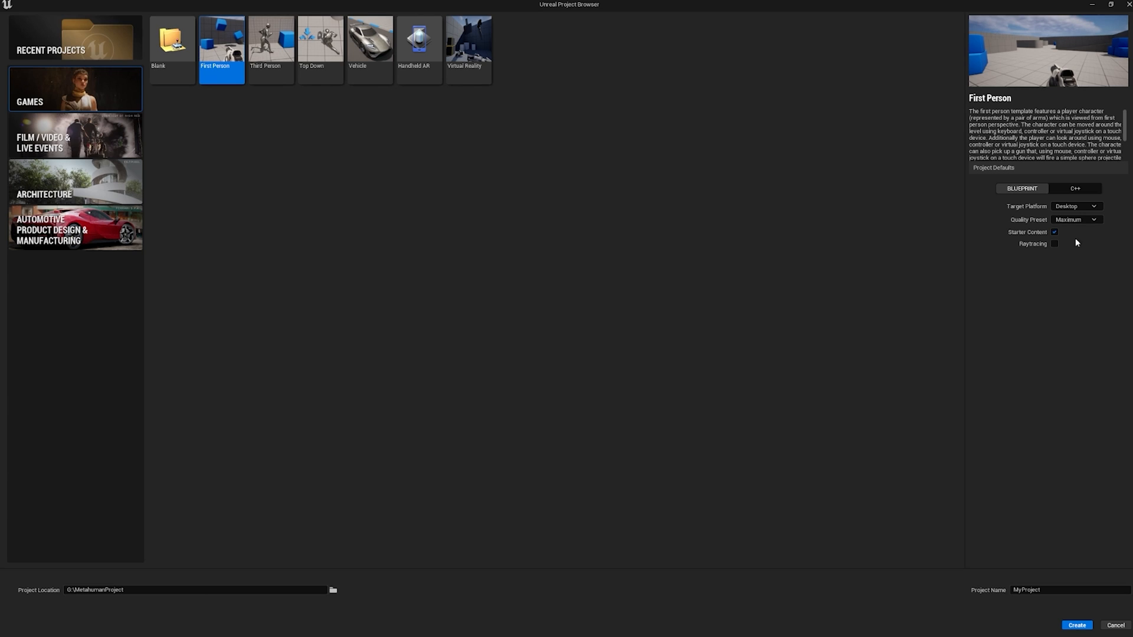
{"action": "left_click", "coordinate": [1069, 209]}
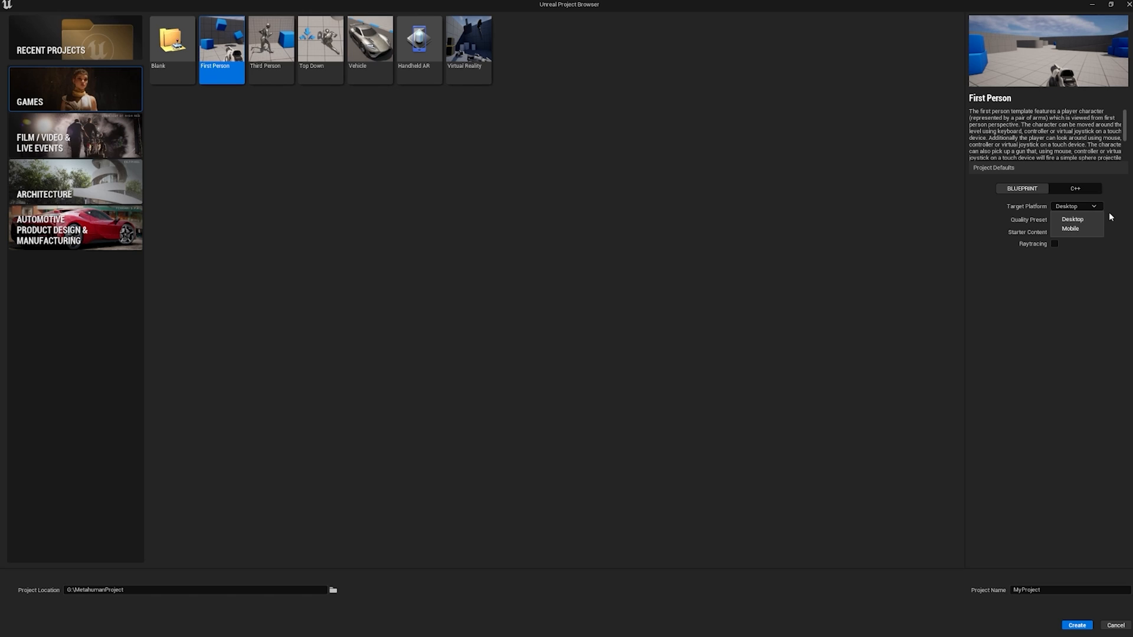
{"action": "left_click", "coordinate": [1082, 229]}
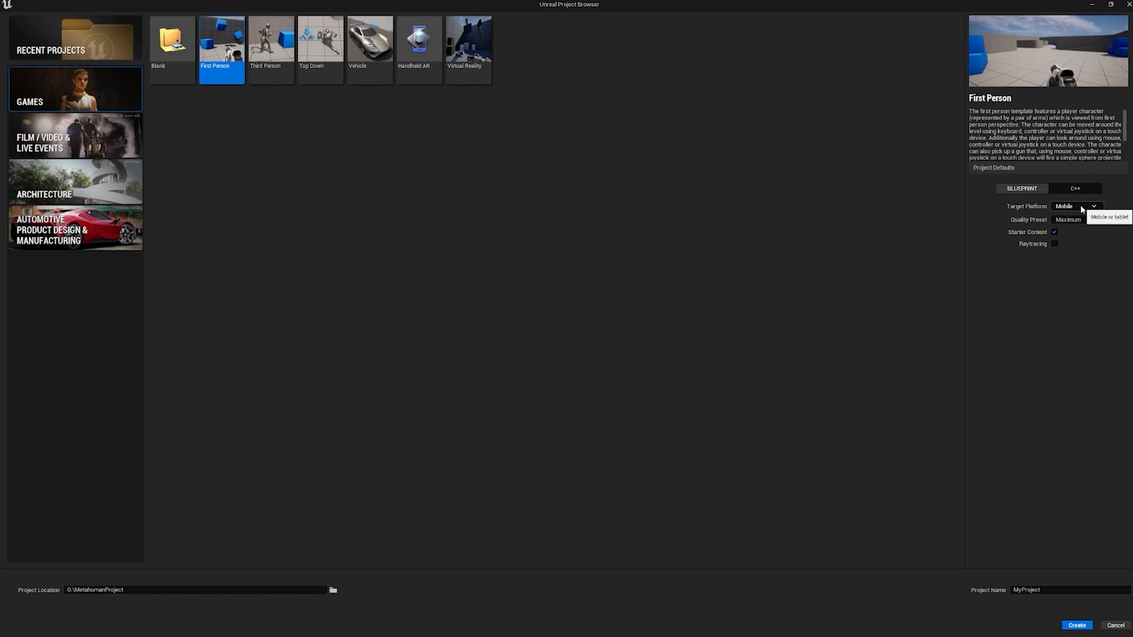
{"action": "left_click", "coordinate": [1082, 208]}
{"action": "left_click", "coordinate": [1069, 222]}
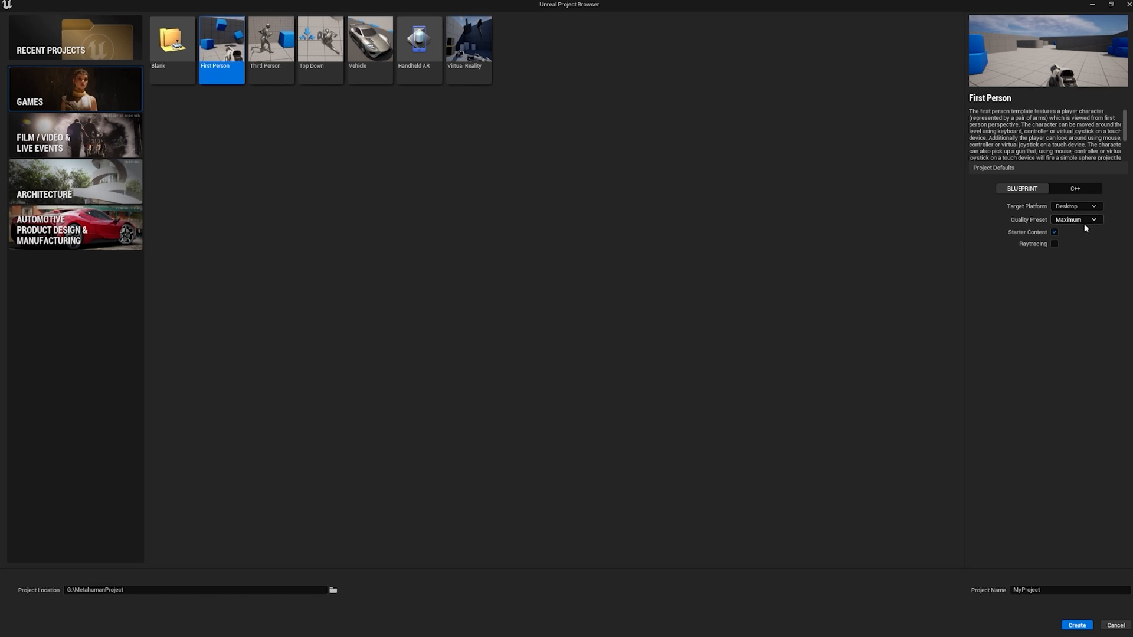
{"action": "left_click", "coordinate": [1089, 221]}
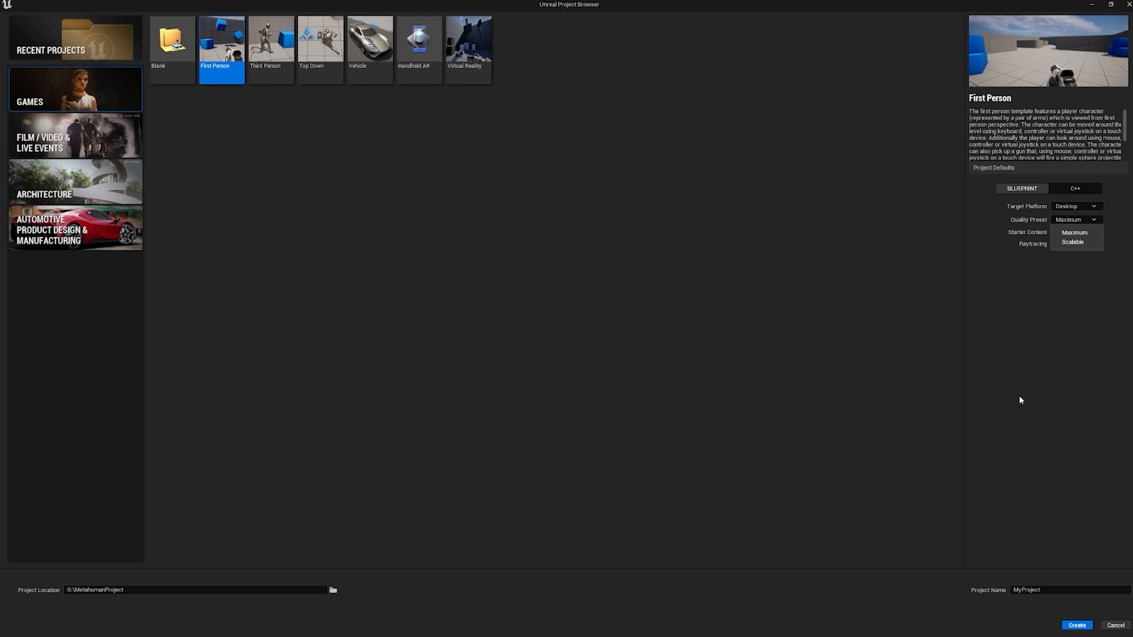
{"action": "left_click", "coordinate": [1071, 260]}
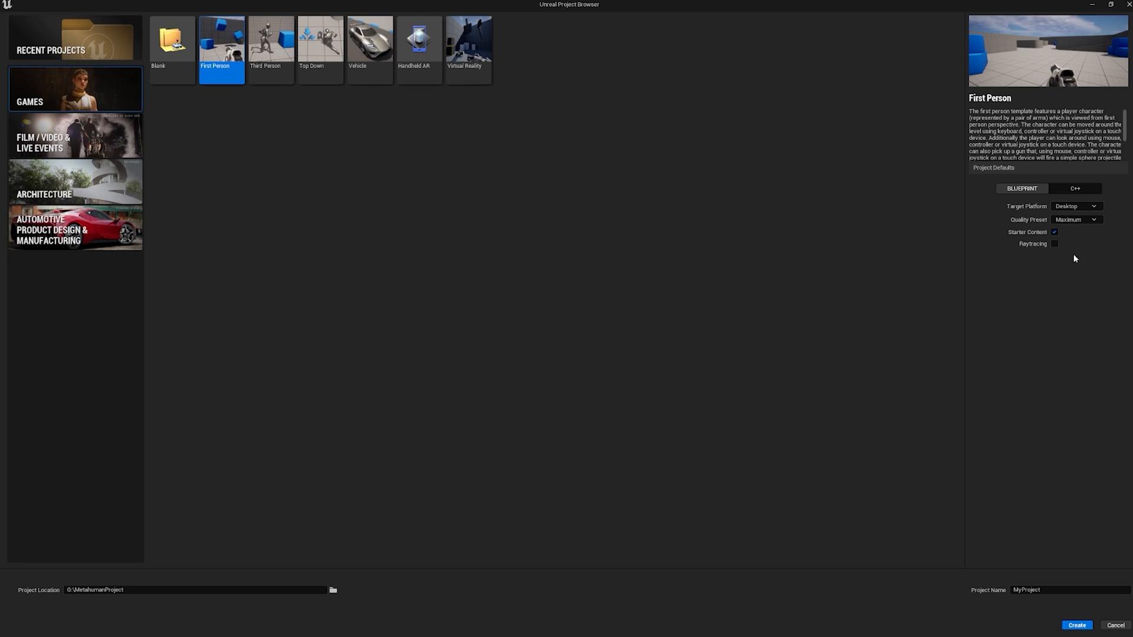
- Exclude the starter content and name the new project Curso
{"action": "left_click", "coordinate": [1054, 232]}
{"action": "left_click", "coordinate": [1030, 590]}
{"action": "type", "text": "Curso"}
- Set the project location to the E:\CursoIniciante folder and create the project
{"action": "left_click", "coordinate": [824, 543]}
{"action": "left_click", "coordinate": [332, 591]}
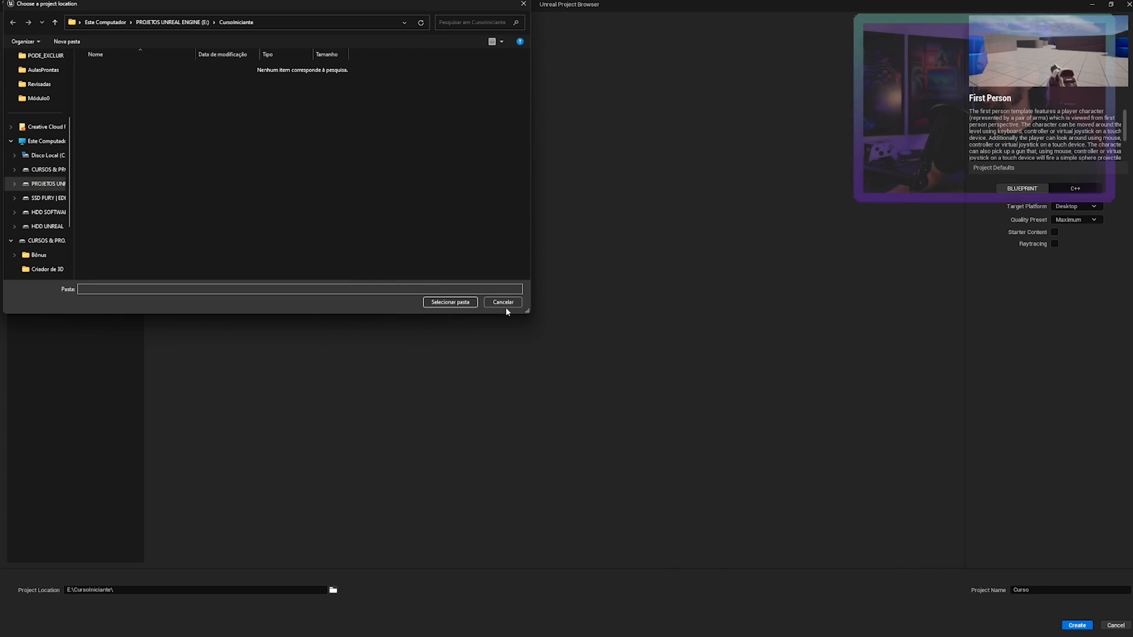
{"action": "left_click", "coordinate": [450, 303]}
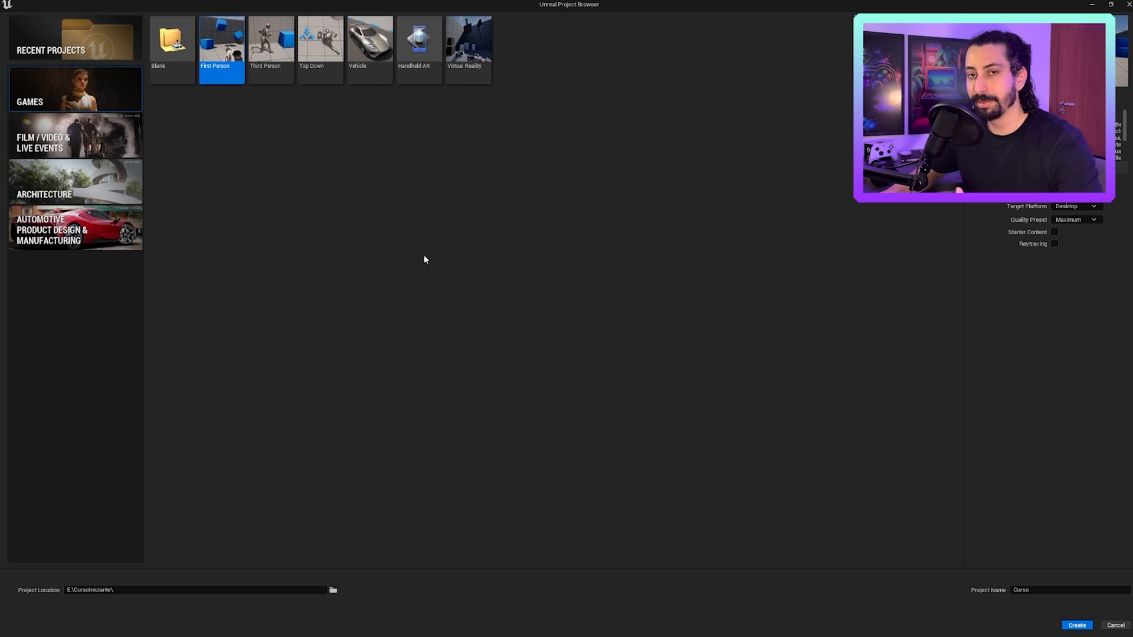
{"action": "left_click", "coordinate": [1077, 625]}
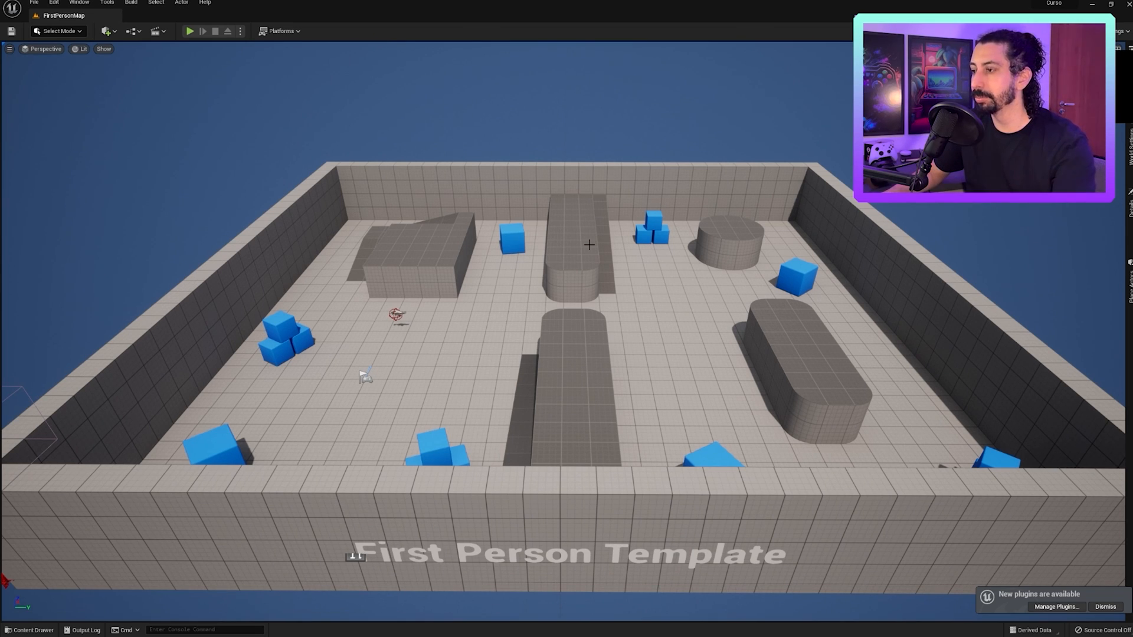
- Look around the First Person level from several angles and dismiss the new plugins notification
{"action": "right_click_drag", "start_coordinate": [577, 236], "coordinate": [567, 256]}
{"action": "key", "text": "a"}
{"action": "key", "text": "w"}
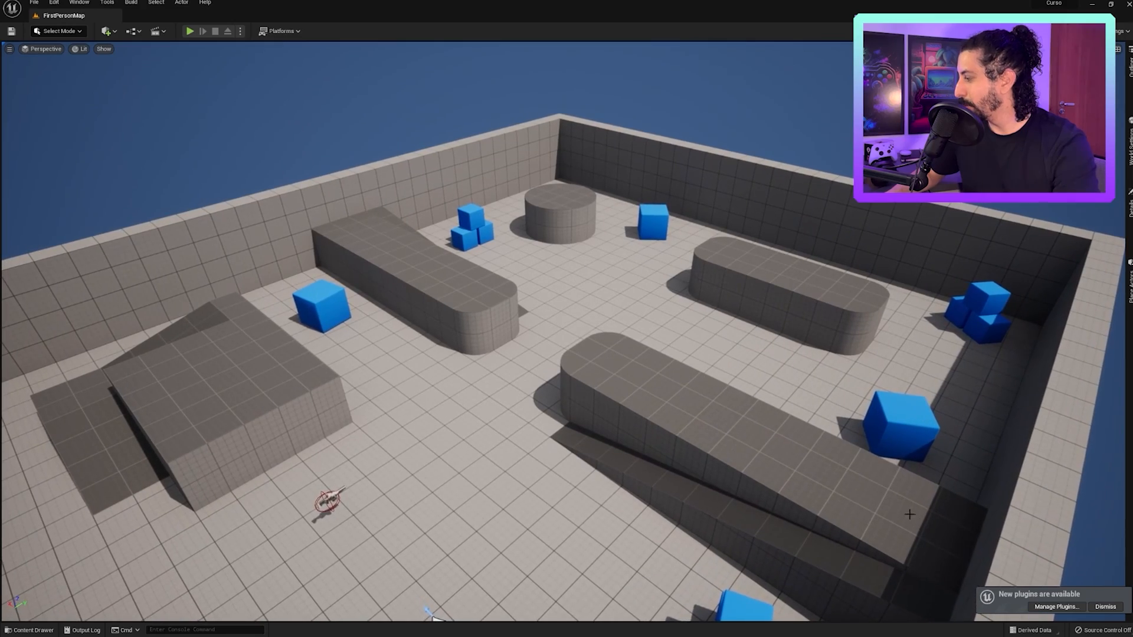
{"action": "left_click", "coordinate": [1101, 607]}
{"action": "right_click_drag", "start_coordinate": [719, 398], "coordinate": [633, 380]}
{"action": "key", "text": "s"}
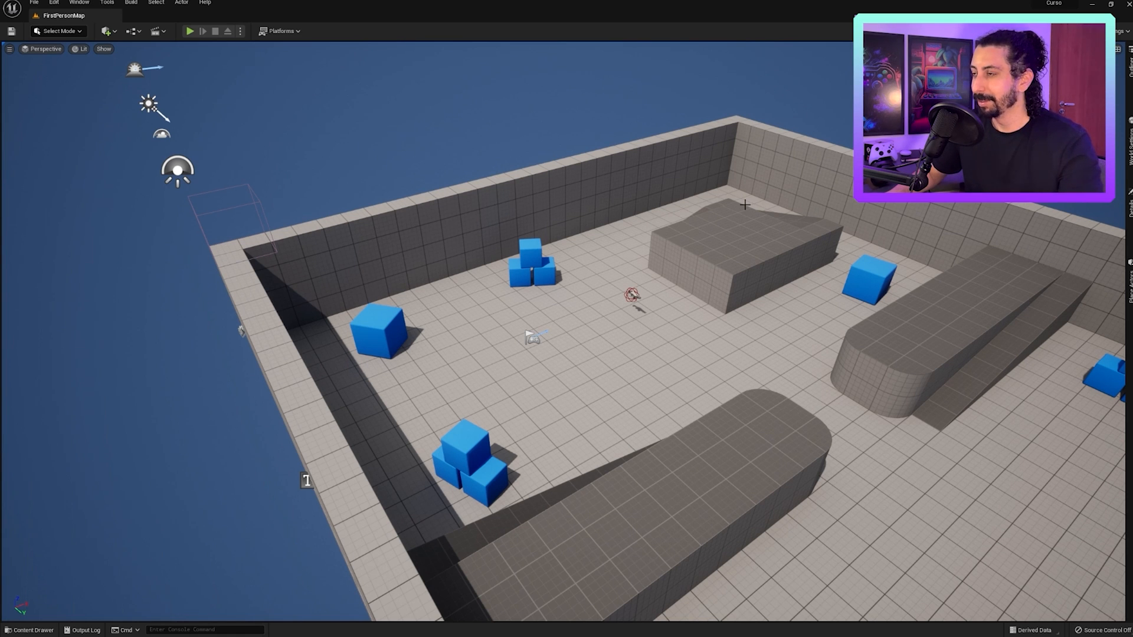
{"action": "mouse_move", "coordinate": [767, 190]}
{"action": "right_mouse_down"}
{"action": "mouse_move", "coordinate": [920, 186]}
{"action": "mouse_move", "coordinate": [909, 199]}
{"action": "mouse_move", "coordinate": [752, 189]}
{"action": "right_mouse_up"}
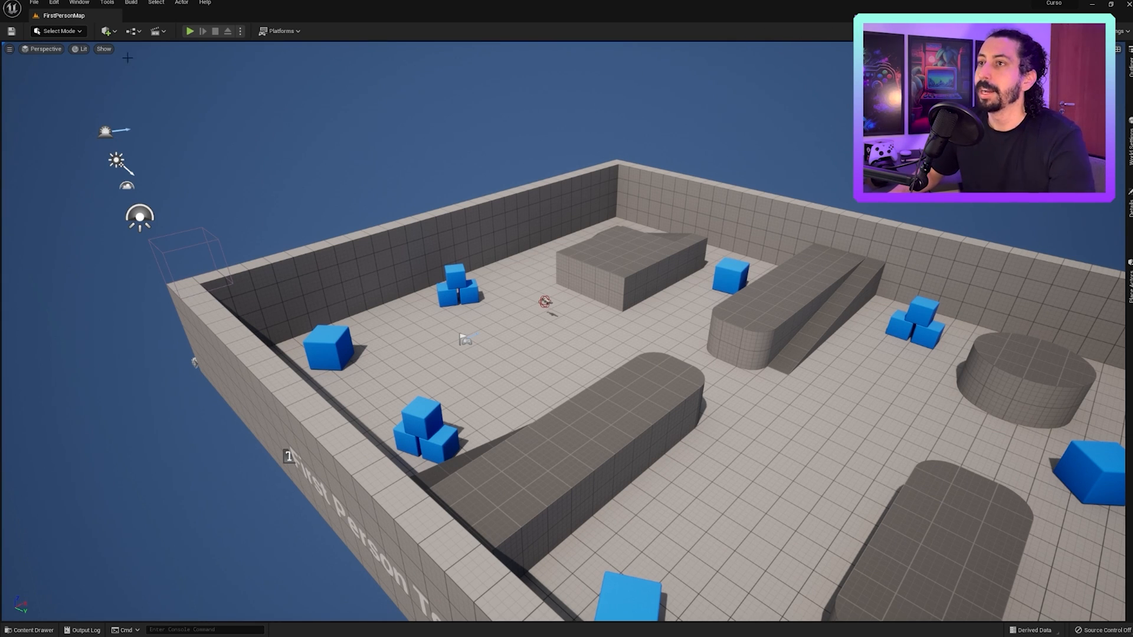
- Review the file and editing commands, browse the list of all plugins, and return to the FirstPersonMap level
{"action": "left_click", "coordinate": [35, 4]}
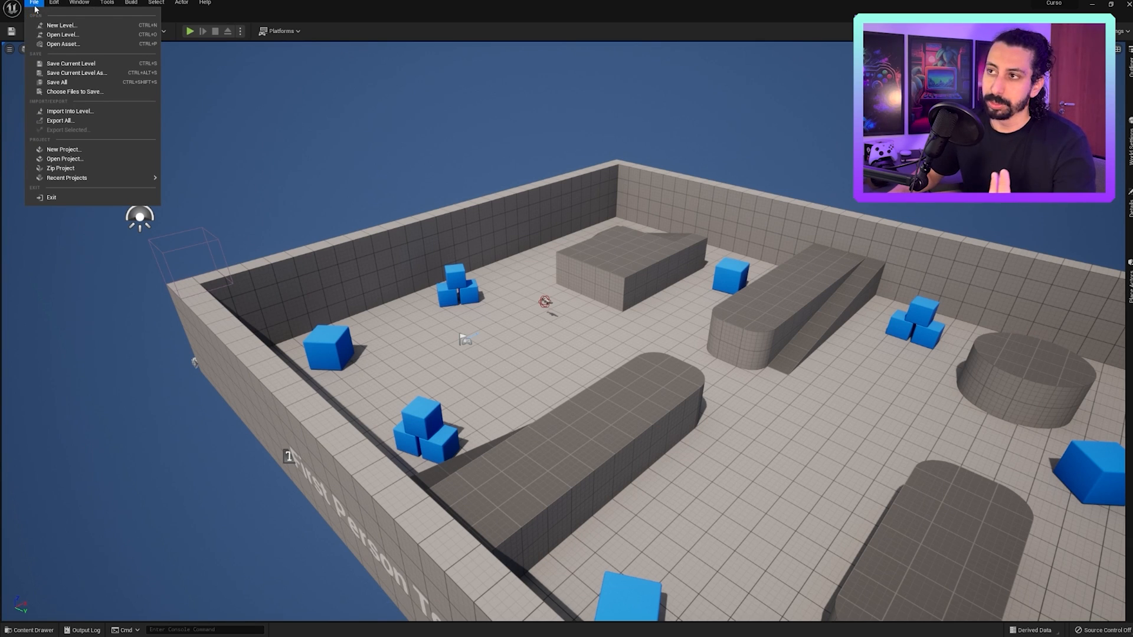
{"action": "mouse_move", "coordinate": [57, 3]}
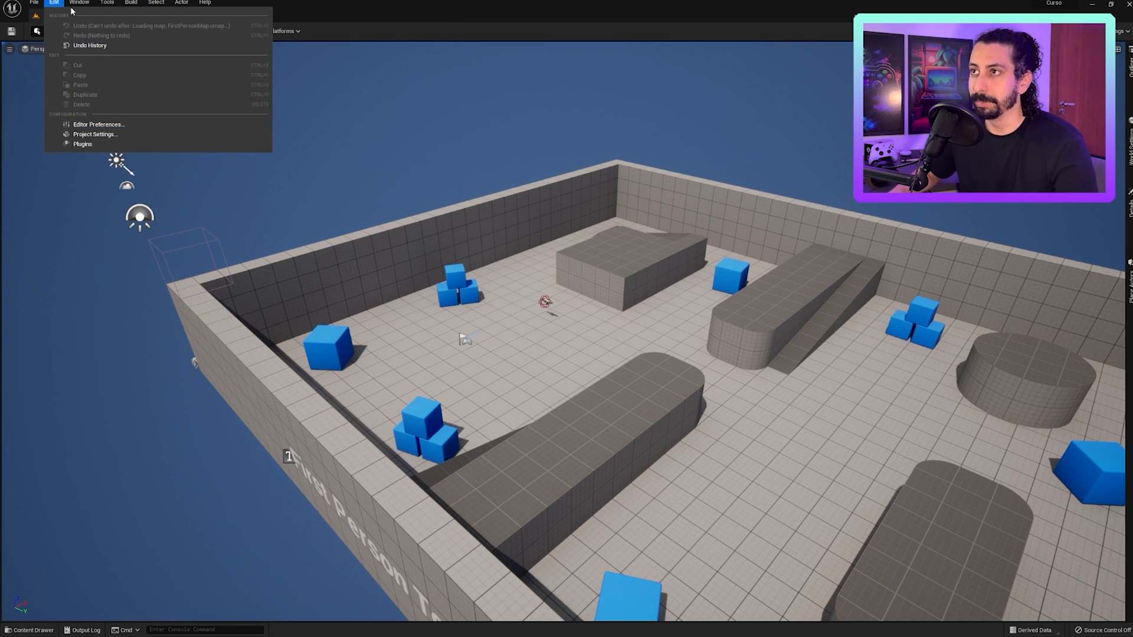
{"action": "left_click", "coordinate": [112, 145]}
{"action": "scroll", "coordinate": [454, 272], "scroll_direction": "down", "scroll_amount": 5}
{"action": "scroll", "coordinate": [455, 271], "scroll_direction": "down", "scroll_amount": 8}
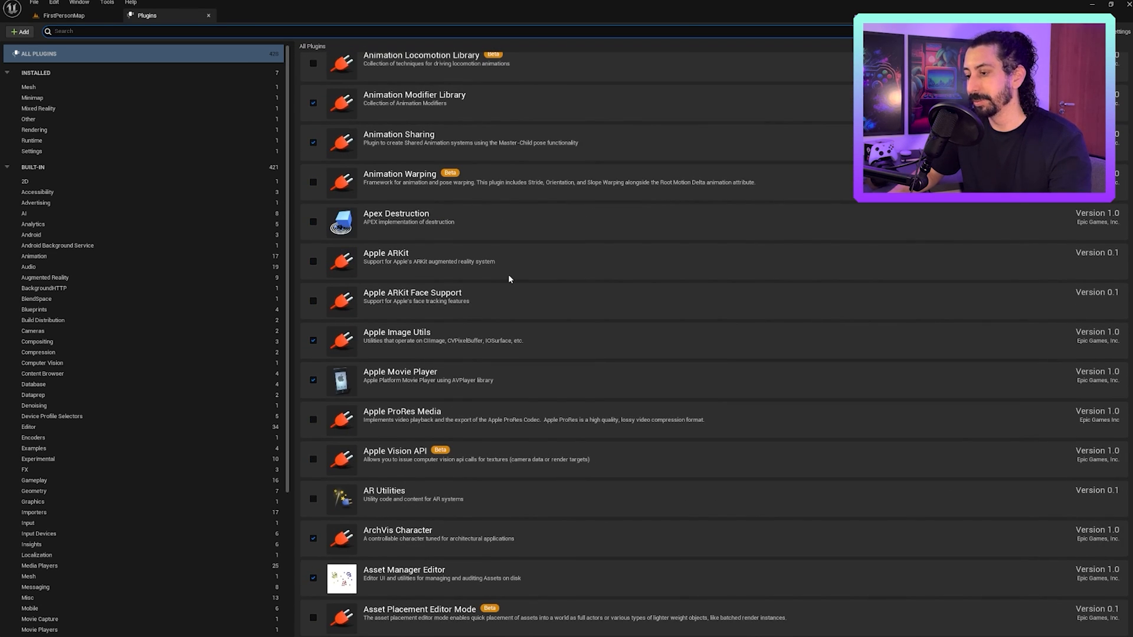
{"action": "scroll", "coordinate": [509, 279], "scroll_direction": "down", "scroll_amount": 7}
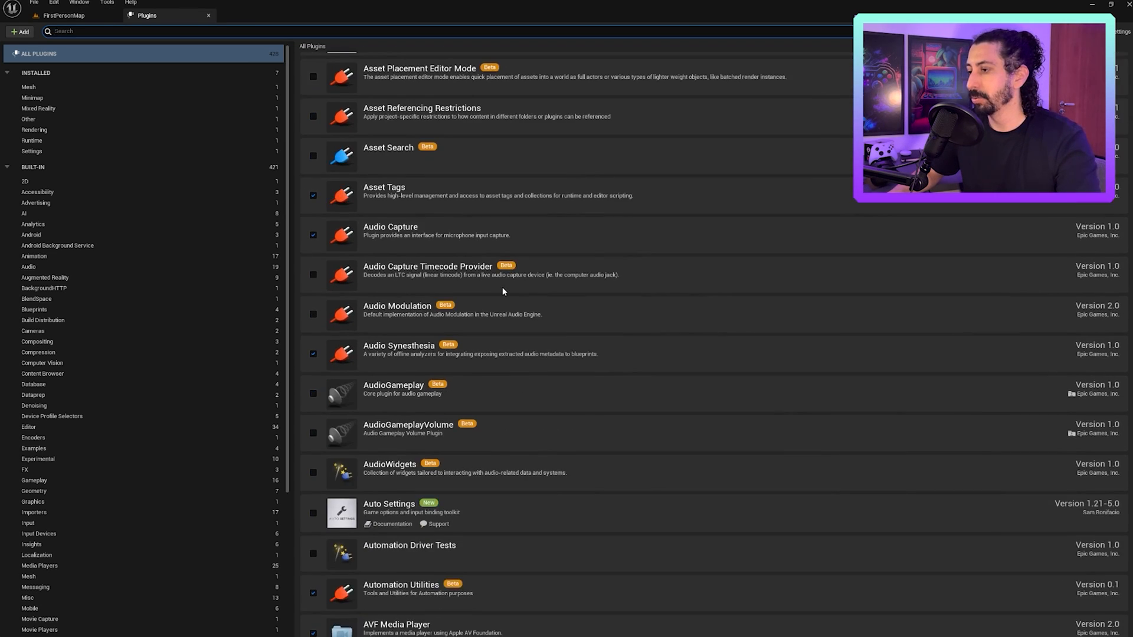
{"action": "scroll", "coordinate": [502, 287], "scroll_direction": "down", "scroll_amount": 3}
{"action": "left_click", "coordinate": [78, 18]}
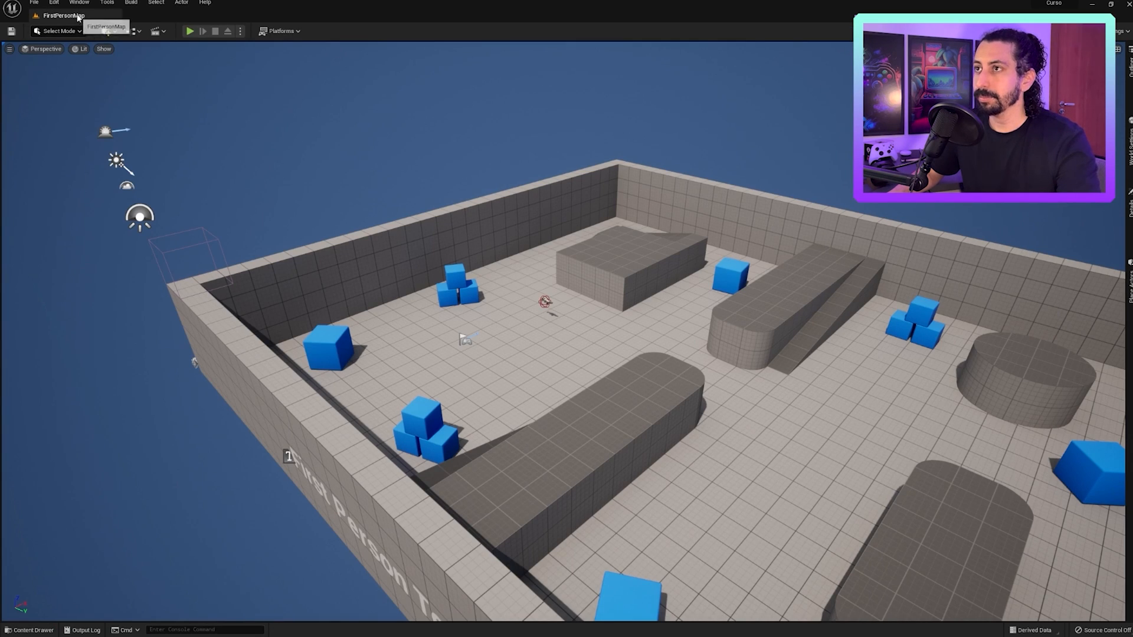
- Show the Outliner, and open and close an additional Details 2 panel
{"action": "left_click", "coordinate": [76, 2]}
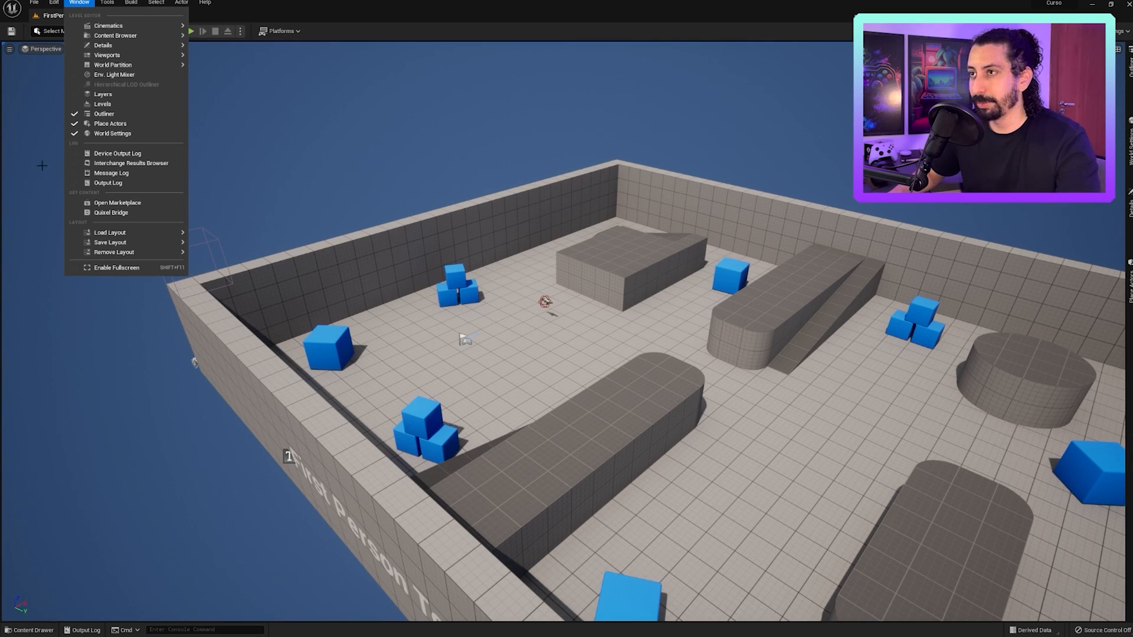
{"action": "left_click", "coordinate": [101, 116]}
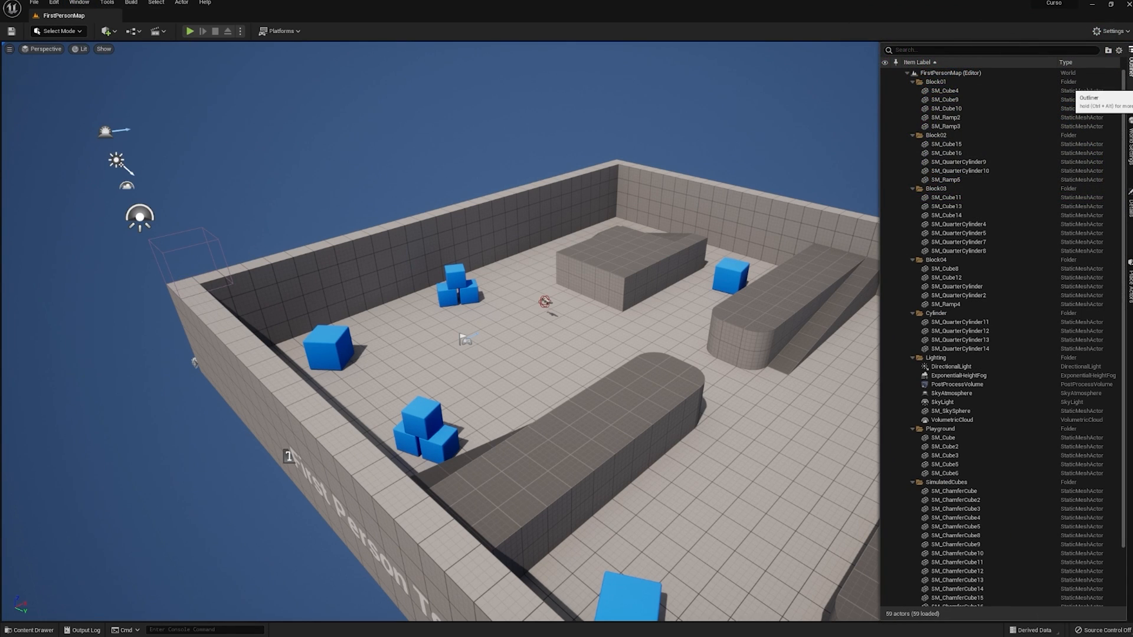
{"action": "left_click", "coordinate": [79, 2]}
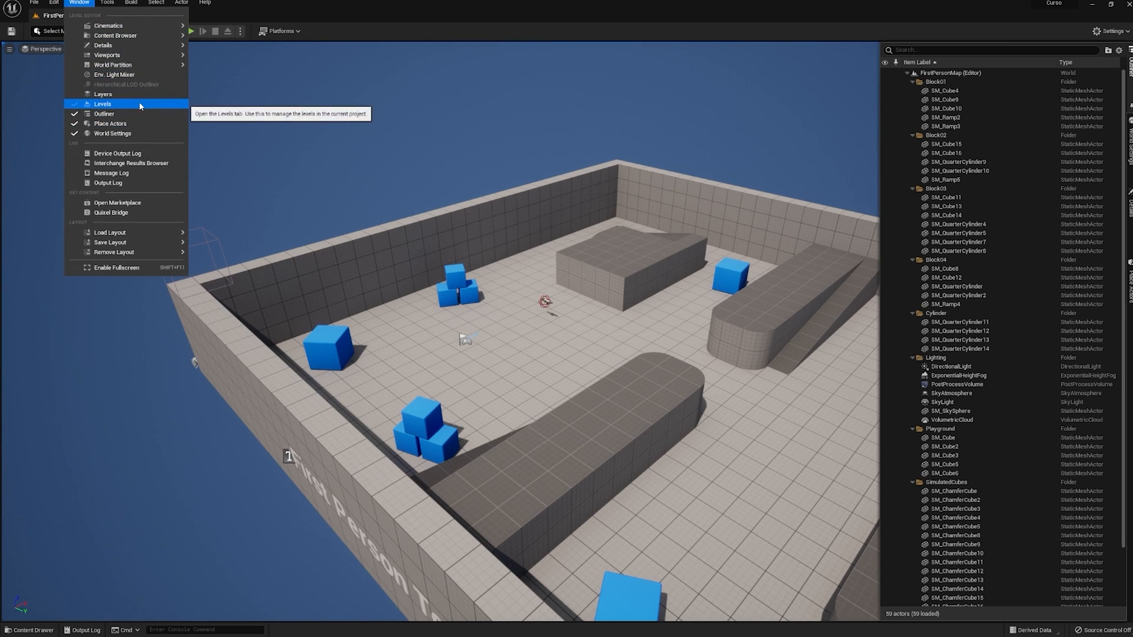
{"action": "mouse_move", "coordinate": [132, 49]}
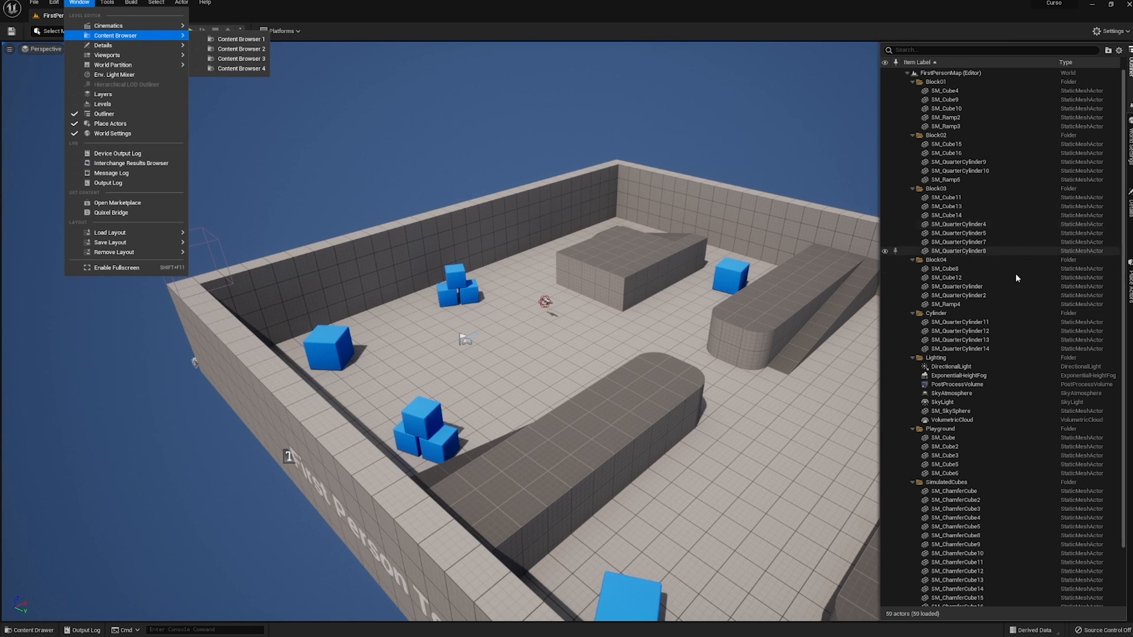
{"action": "mouse_move", "coordinate": [165, 50]}
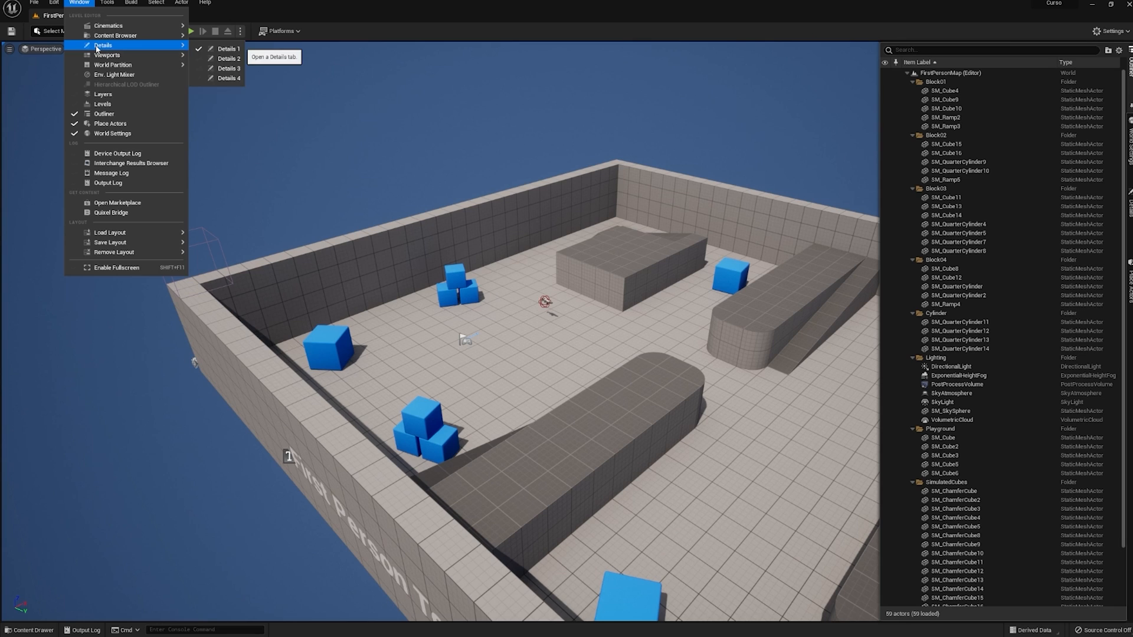
{"action": "left_click", "coordinate": [213, 62]}
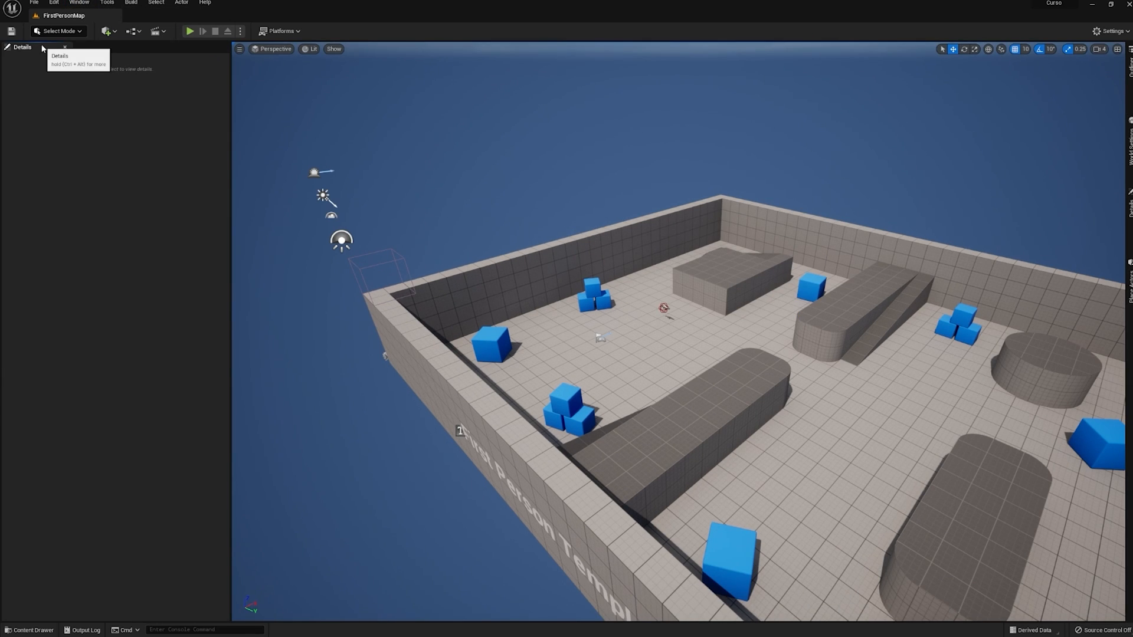
{"action": "left_click", "coordinate": [65, 47]}
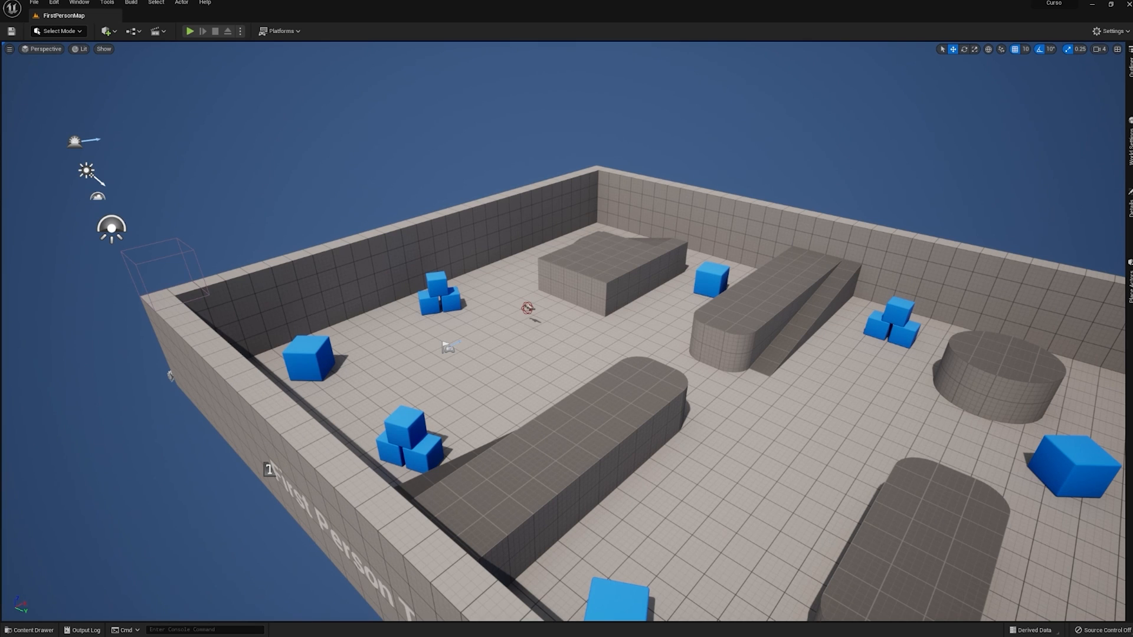
- Examine the collapsed Outliner, World Settings, Details and Place Actors panels one after another
{"action": "left_click", "coordinate": [1130, 205]}
{"action": "left_click", "coordinate": [1129, 205]}
{"action": "left_click", "coordinate": [1130, 147]}
{"action": "left_click", "coordinate": [1130, 65]}
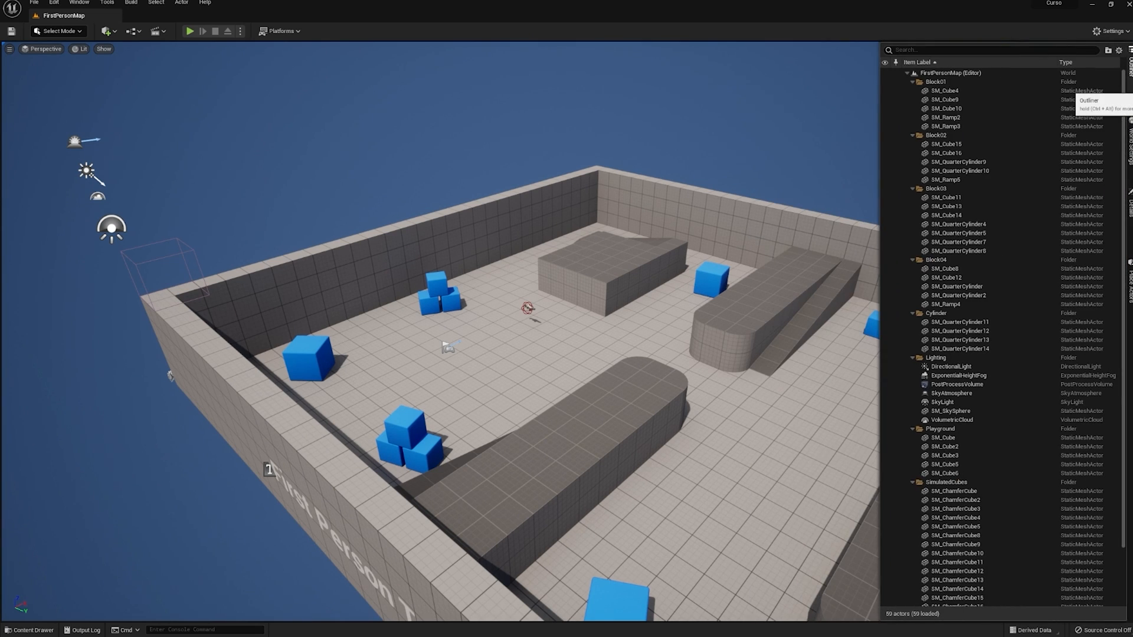
{"action": "left_click", "coordinate": [1130, 70]}
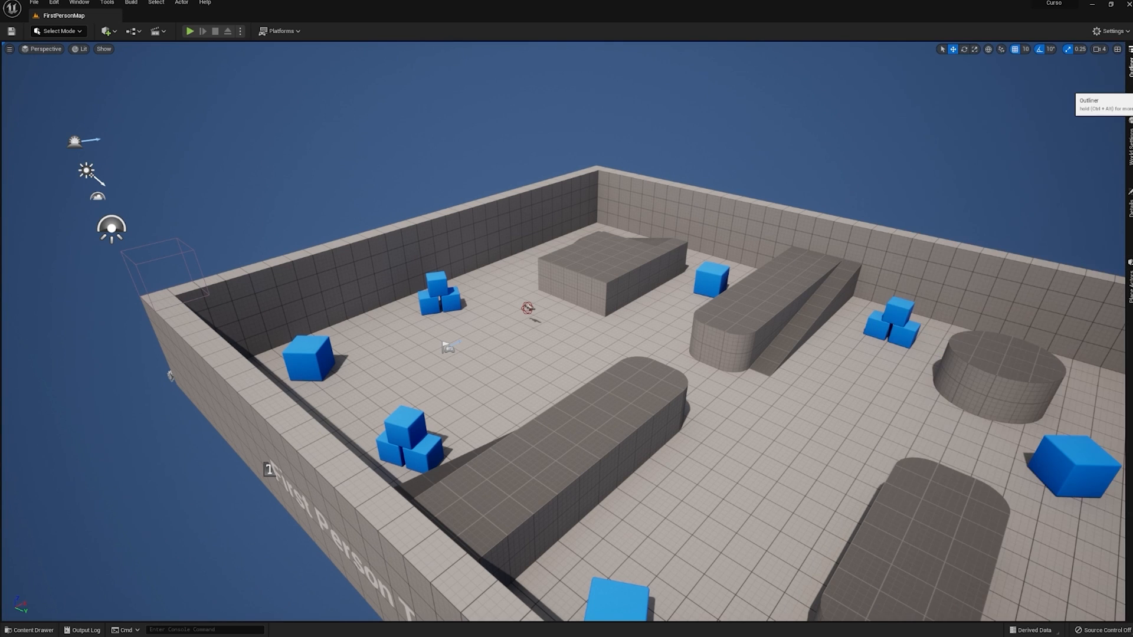
{"action": "left_click", "coordinate": [1130, 283]}
{"action": "left_click", "coordinate": [1130, 69]}
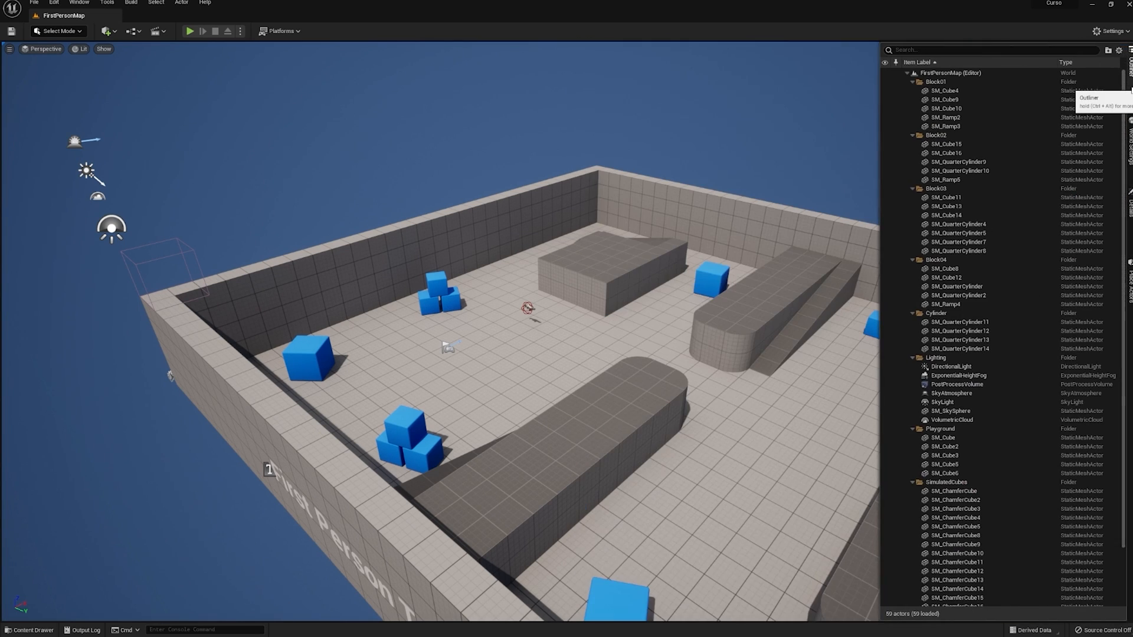
{"action": "left_click", "coordinate": [1130, 77]}
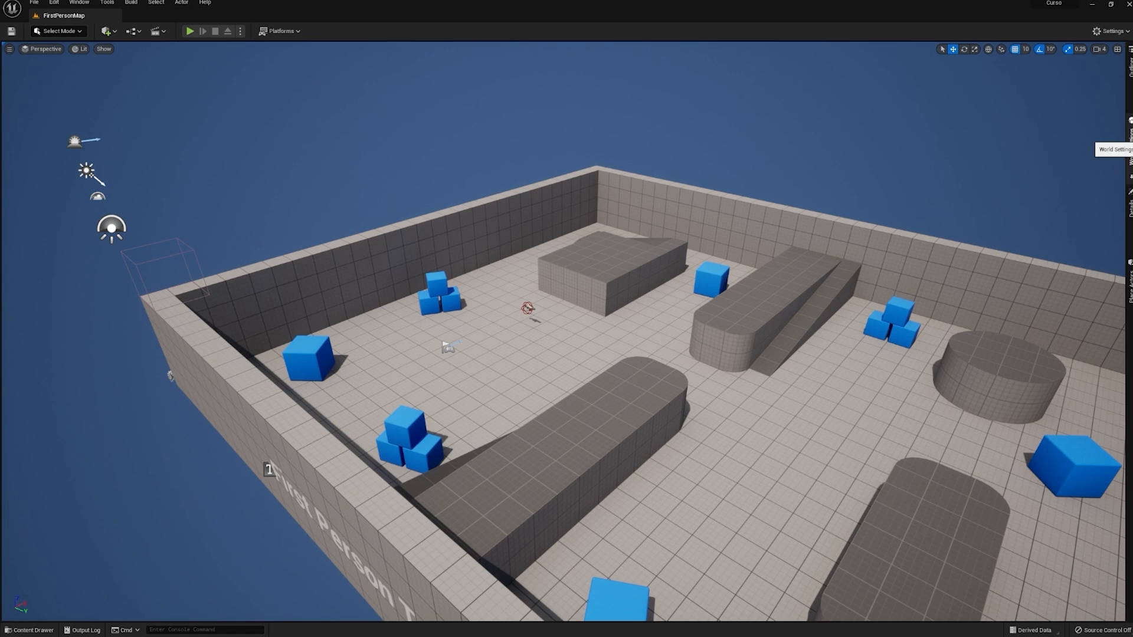
{"action": "left_click", "coordinate": [1130, 145]}
{"action": "left_click", "coordinate": [1129, 208]}
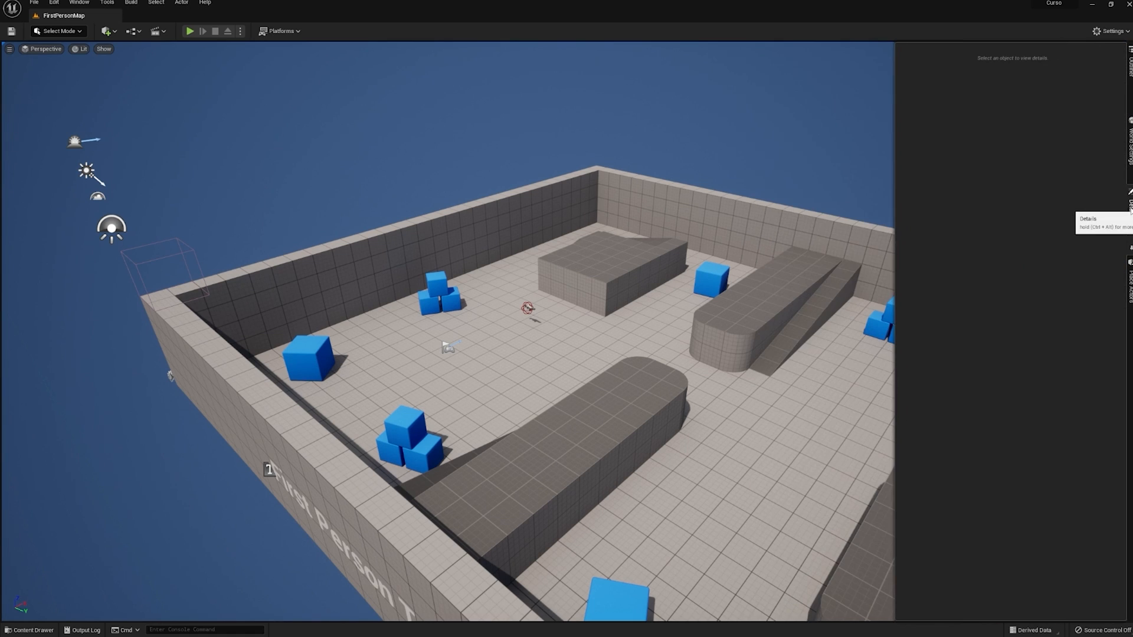
{"action": "left_click", "coordinate": [1130, 283]}
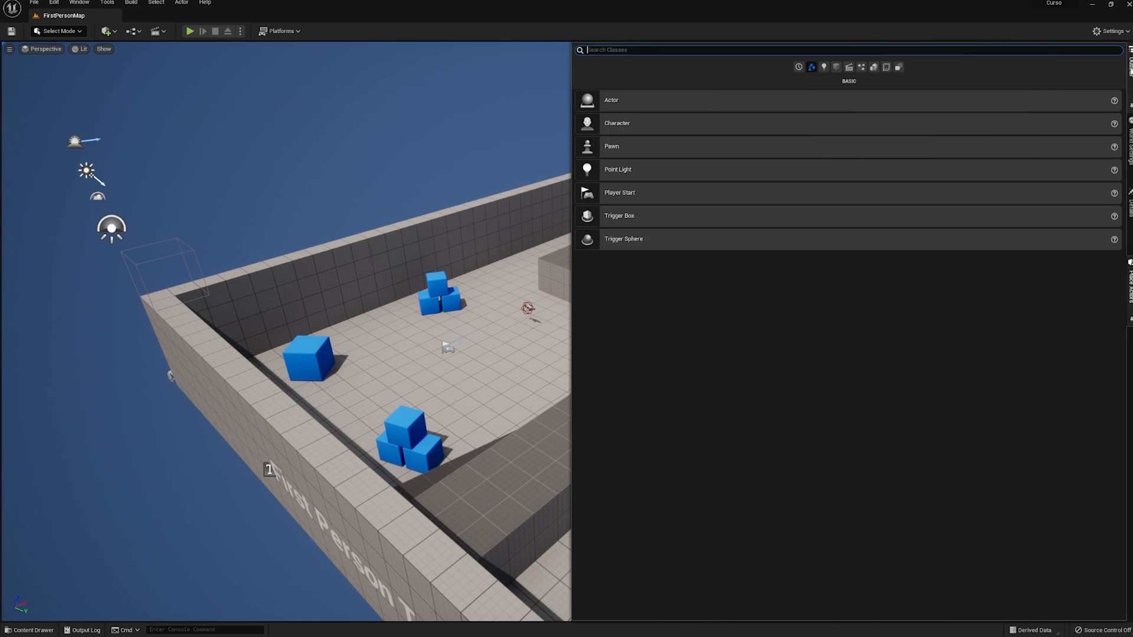
- Review the Outliner, World Settings and empty Details panel, and inspect the details of the top cube in the nearest blue stack
{"action": "left_click", "coordinate": [1129, 66]}
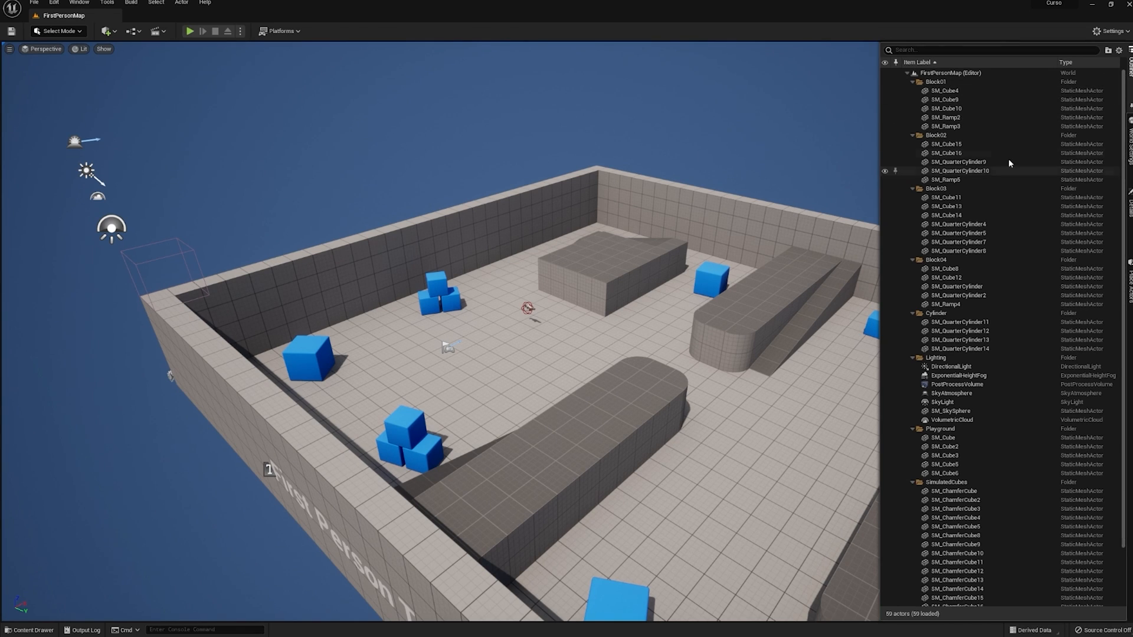
{"action": "left_click", "coordinate": [1130, 142]}
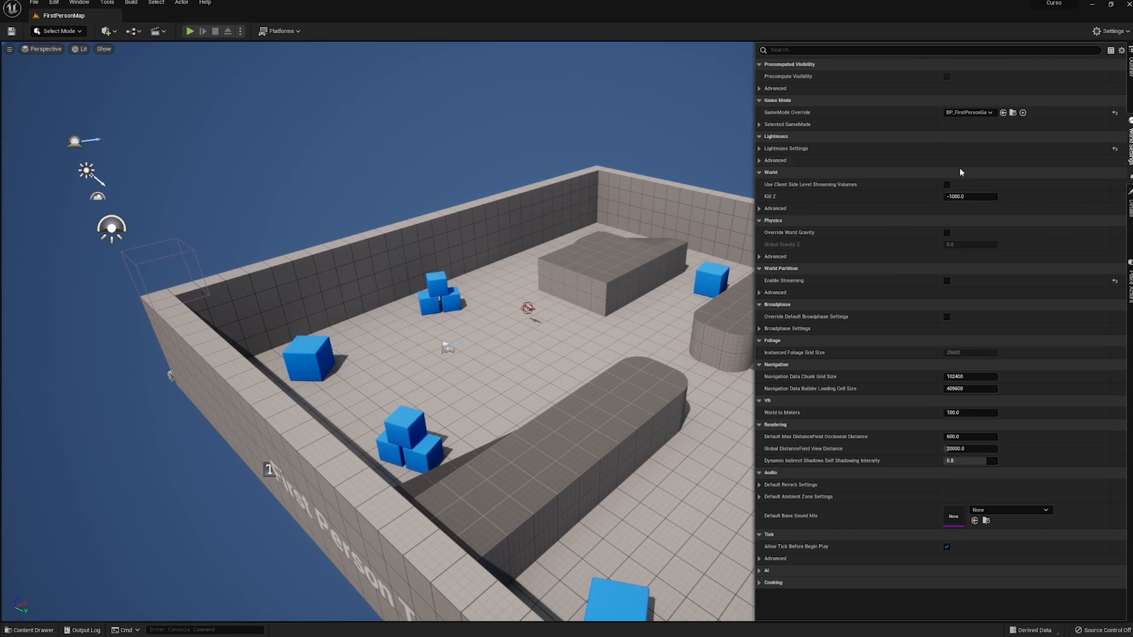
{"action": "left_click", "coordinate": [1129, 204]}
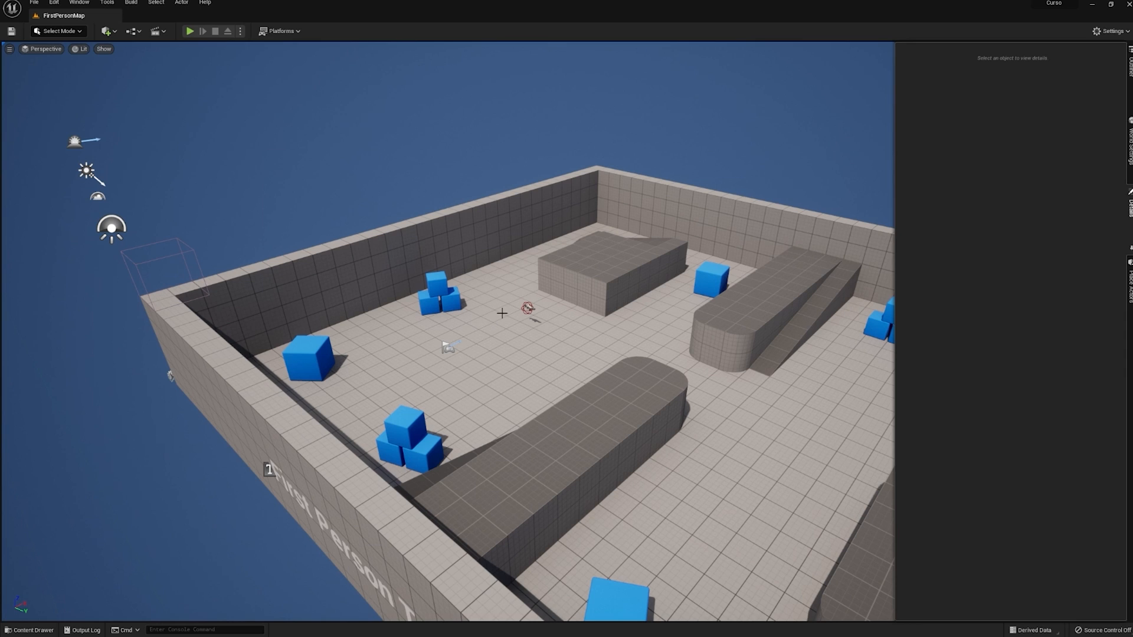
{"action": "left_click", "coordinate": [418, 415]}
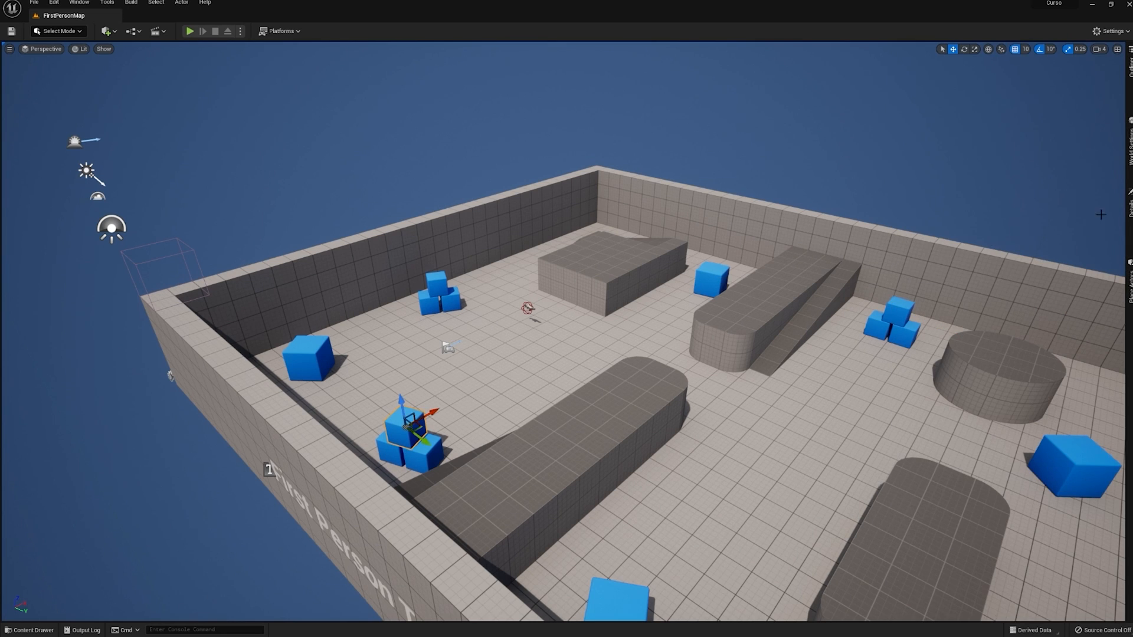
{"action": "left_click", "coordinate": [1130, 207]}
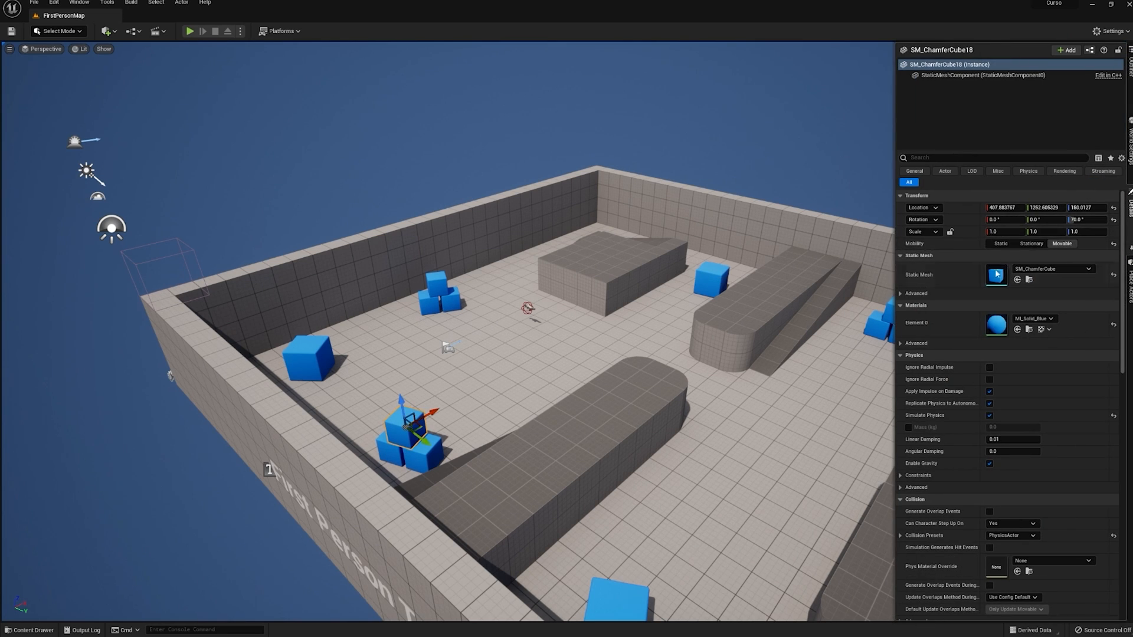
- Place a Point Light on top of the outer wall beside the blue cube stack, and delete it
{"action": "left_click", "coordinate": [1129, 288]}
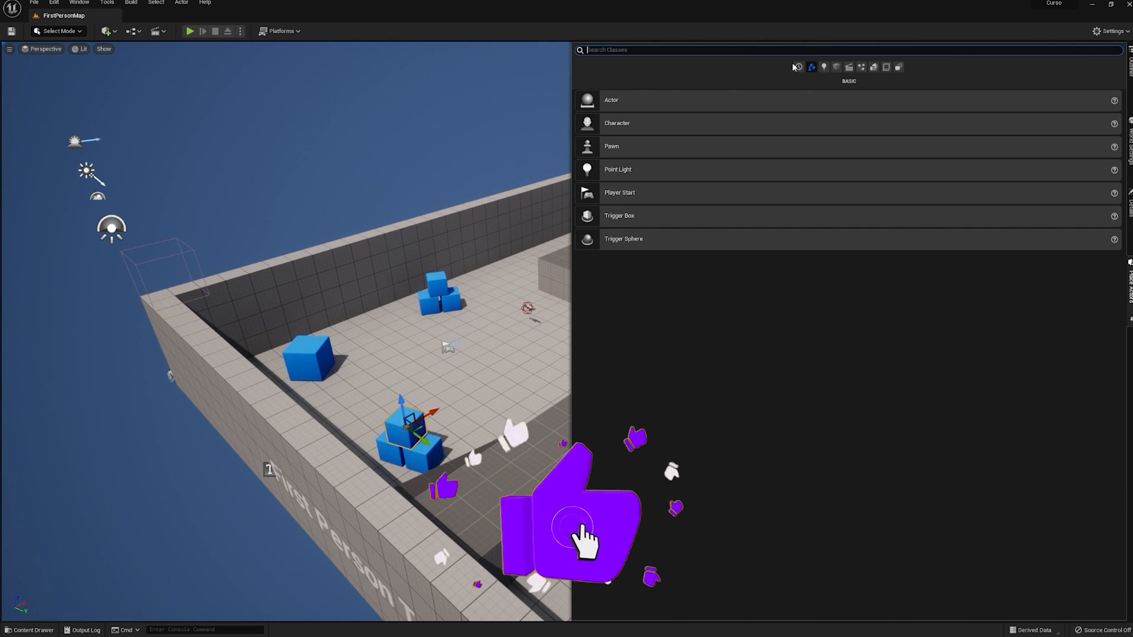
{"action": "left_click_drag", "start_coordinate": [751, 168], "coordinate": [322, 427]}
{"action": "right_click_drag", "start_coordinate": [322, 427], "coordinate": [318, 442]}
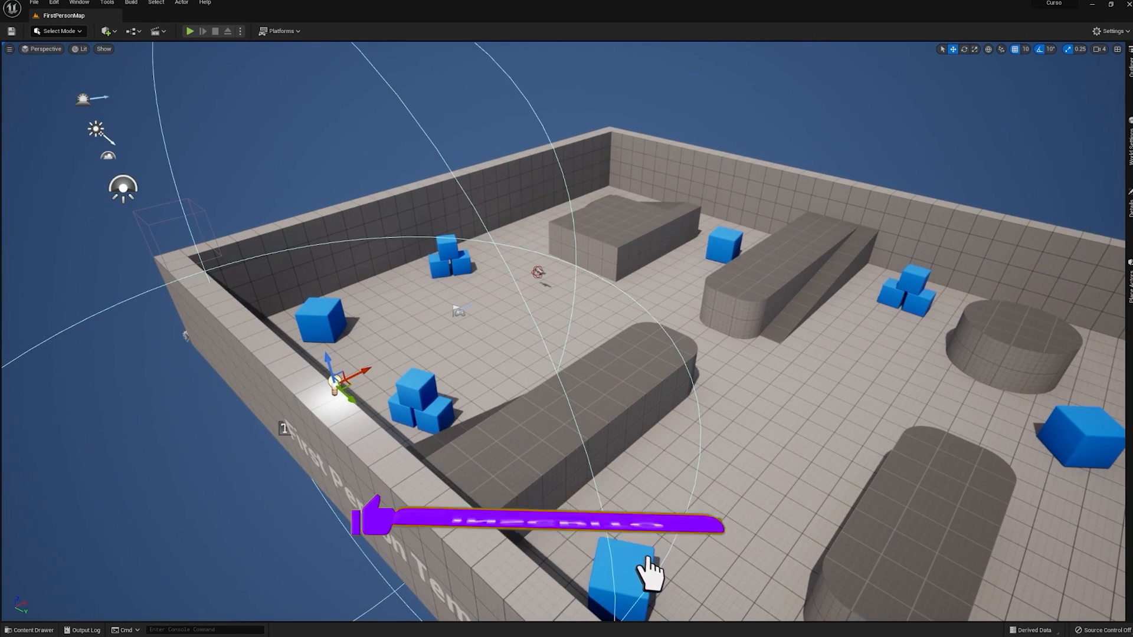
{"action": "key", "text": "Delete"}
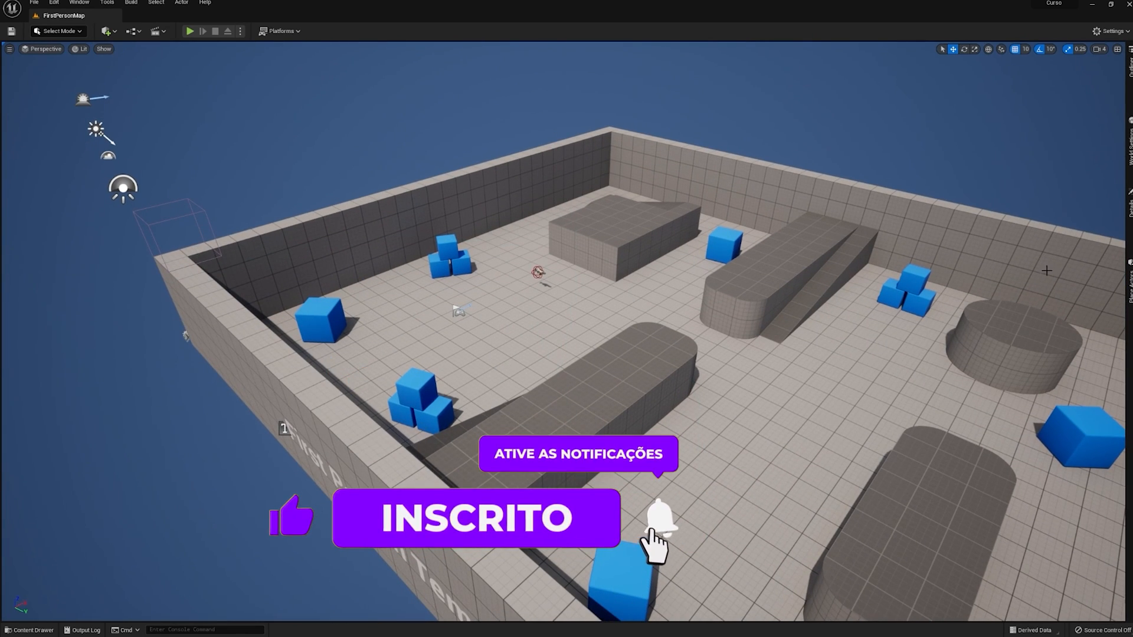
- Place a Cube from the Shapes category near the blue cube stack, and delete it
{"action": "left_click", "coordinate": [1129, 286]}
{"action": "left_click", "coordinate": [837, 68]}
{"action": "left_click_drag", "start_coordinate": [683, 109], "coordinate": [410, 457]}
{"action": "key", "text": "Delete"}
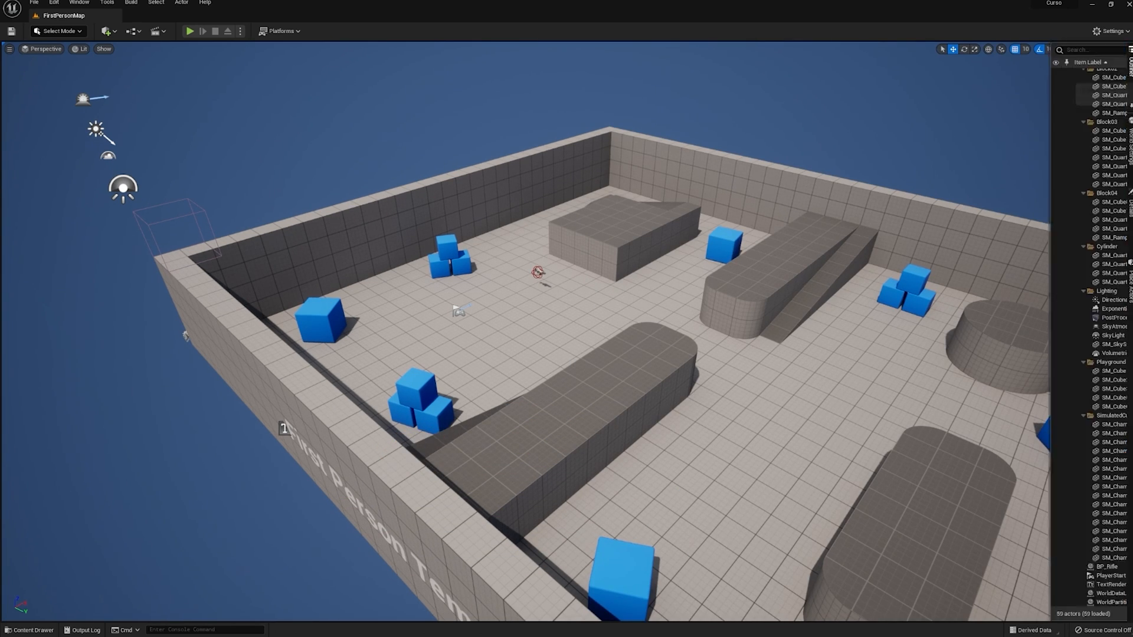
- Revisit the Place Actors, Details, World Settings and Outliner panels in turn, leaving them collapsed
{"action": "left_click", "coordinate": [1130, 287]}
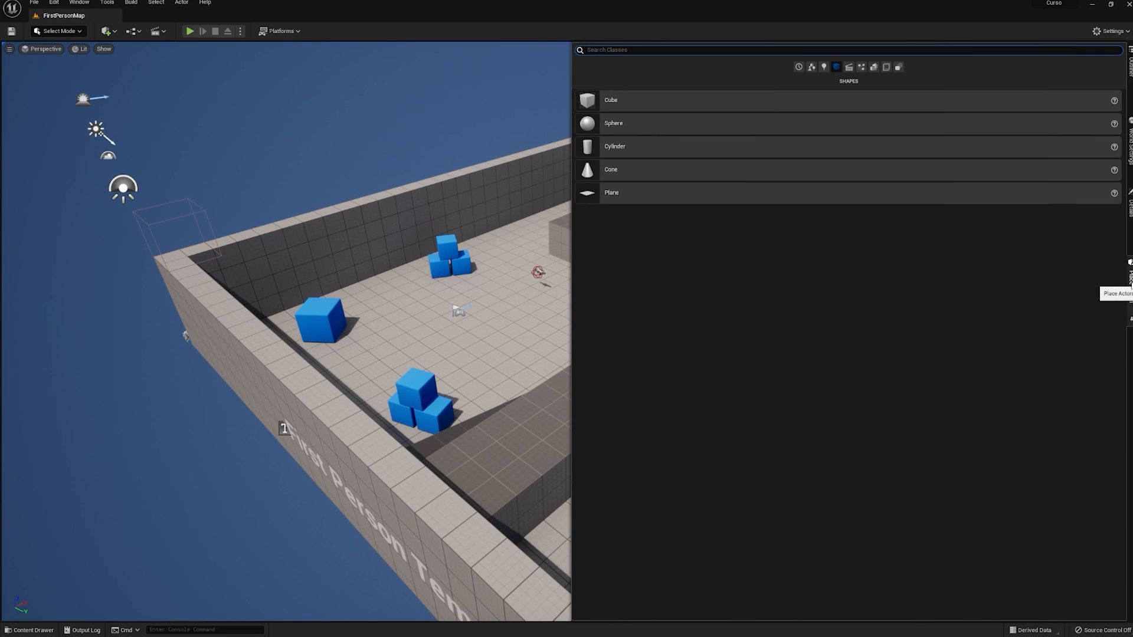
{"action": "left_click", "coordinate": [1130, 198]}
{"action": "left_click", "coordinate": [1129, 142]}
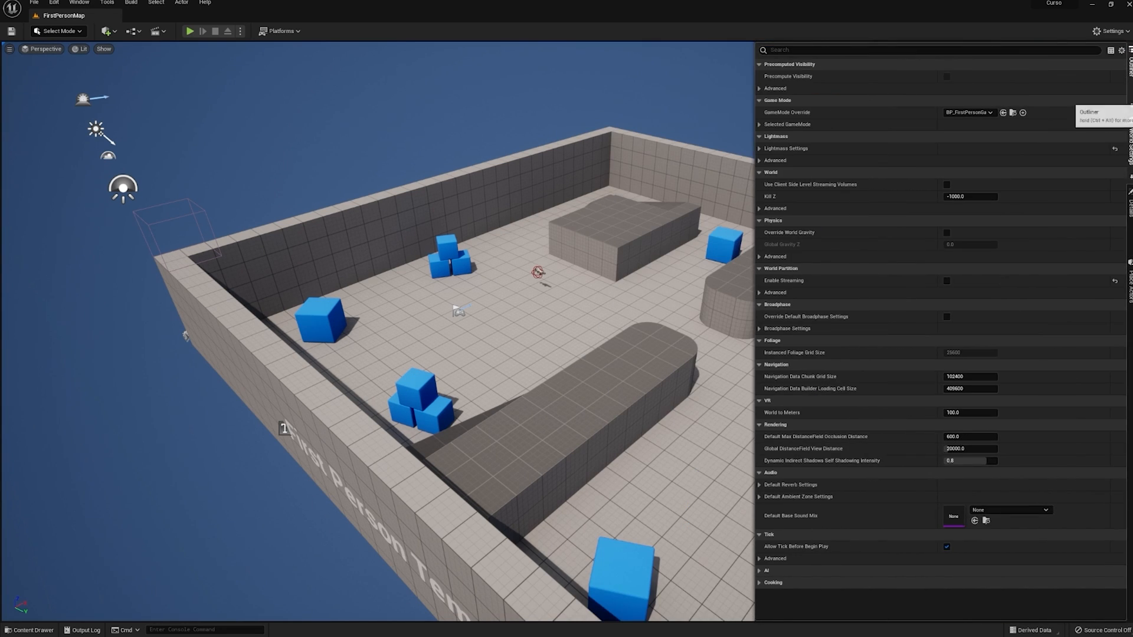
{"action": "left_click", "coordinate": [1130, 88]}
{"action": "left_click", "coordinate": [1129, 88]}
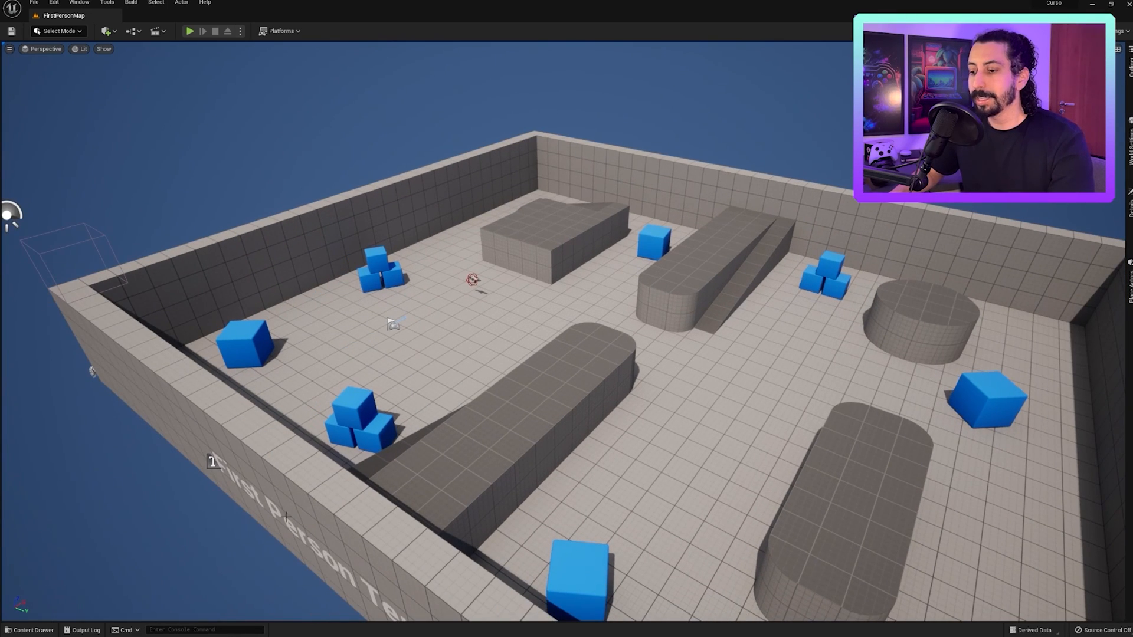
- Show the Content Drawer and browse the LevelPrototyping, FirstPersonArms, FirstPerson and FPWeapon folders
{"action": "left_click", "coordinate": [29, 630]}
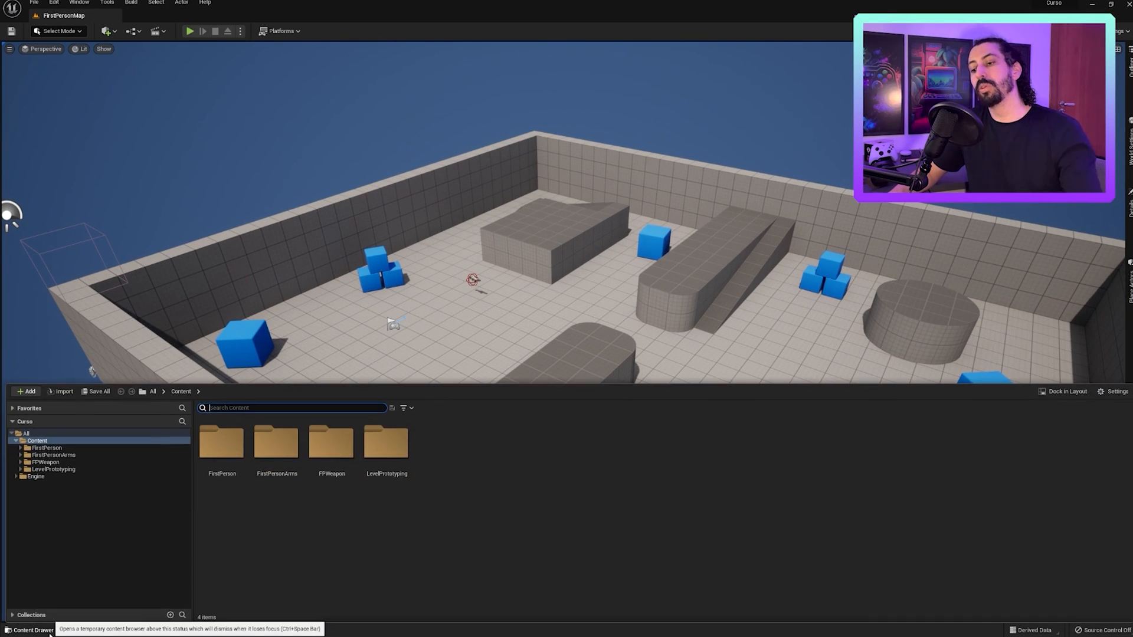
{"action": "left_click", "coordinate": [57, 469]}
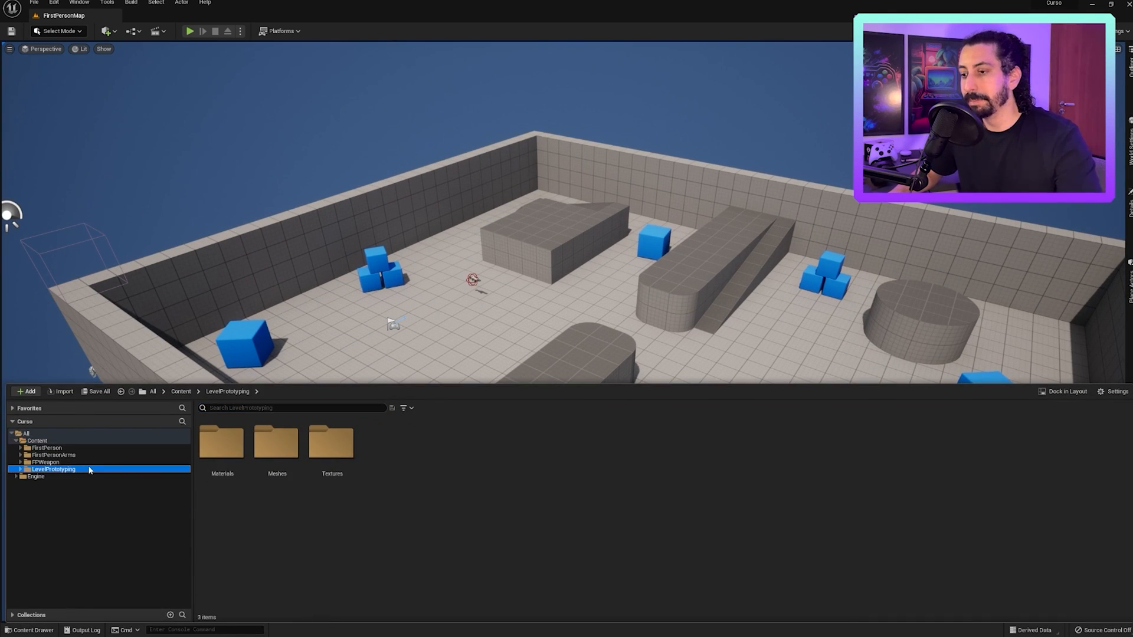
{"action": "left_click", "coordinate": [55, 455]}
{"action": "left_click", "coordinate": [62, 449]}
{"action": "left_click", "coordinate": [59, 462]}
{"action": "left_click", "coordinate": [62, 449]}
{"action": "left_click", "coordinate": [69, 456]}
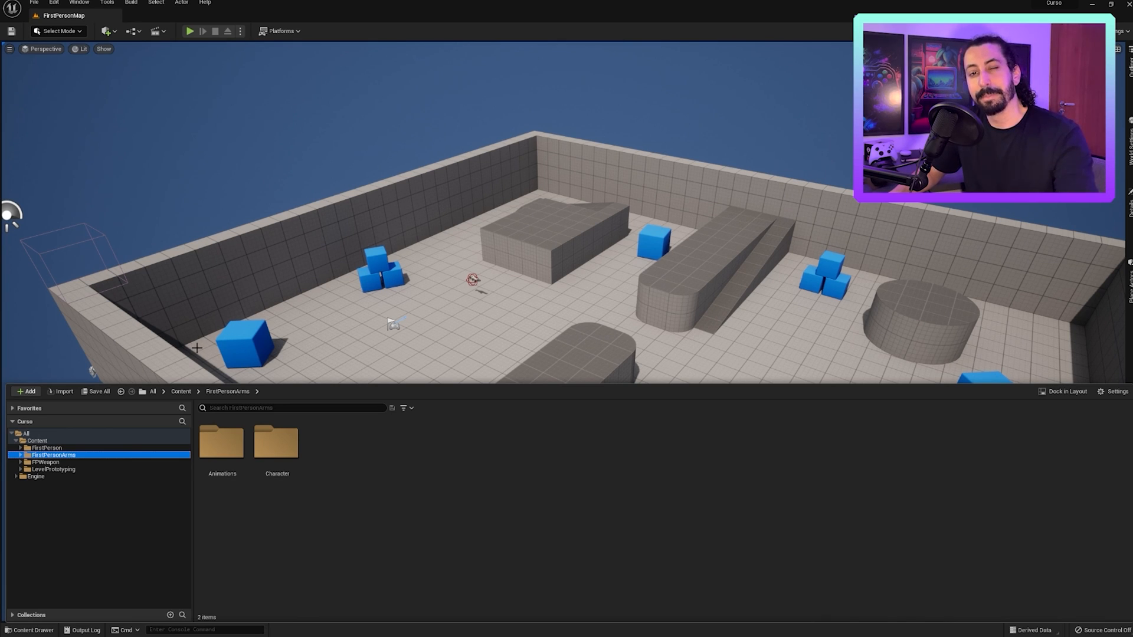
{"action": "left_click", "coordinate": [46, 462]}
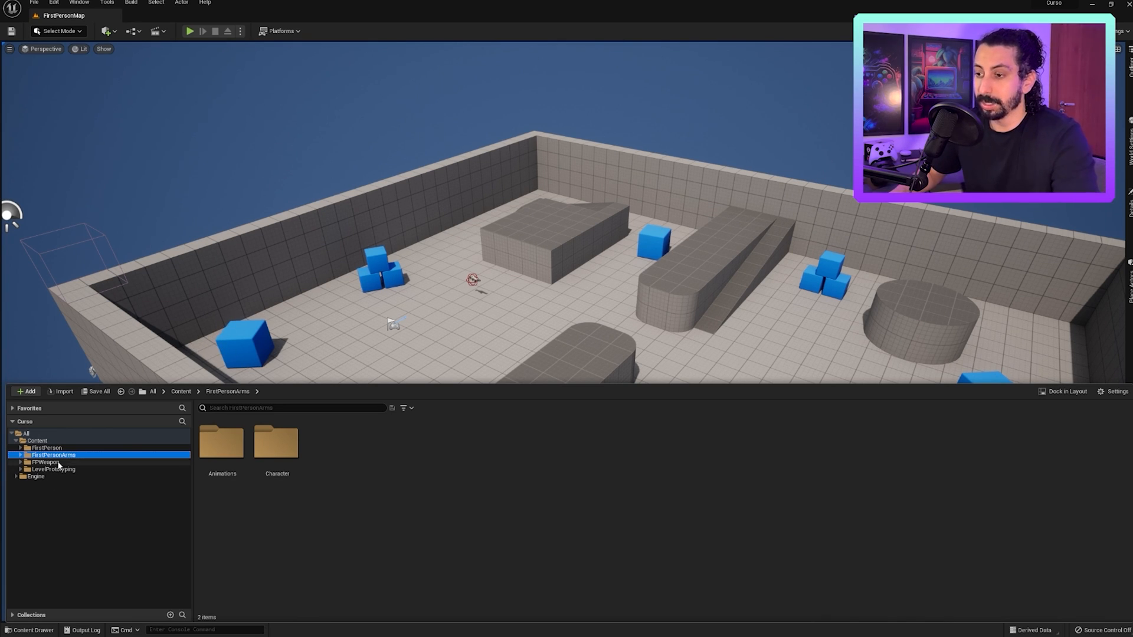
{"action": "left_click", "coordinate": [55, 470]}
{"action": "left_click", "coordinate": [47, 462]}
{"action": "left_click", "coordinate": [48, 454]}
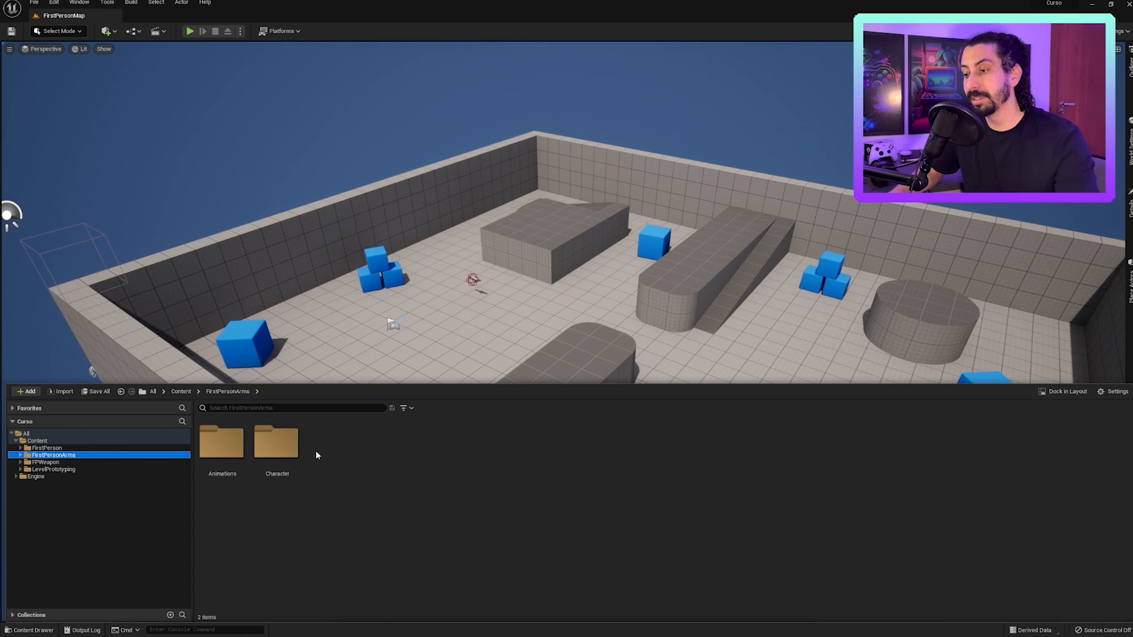
{"action": "left_click", "coordinate": [358, 502]}
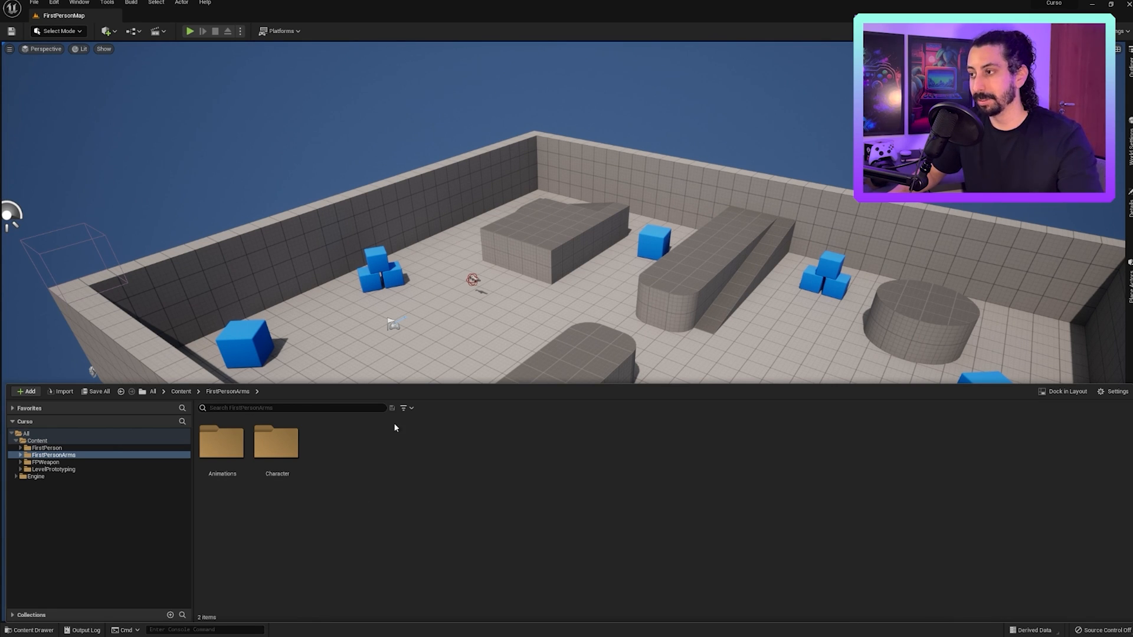
- Alternate between the level view and the Content Drawer, briefly selecting the Character folder inside FirstPersonArms
{"action": "mouse_move", "coordinate": [681, 291]}
{"action": "right_mouse_down"}
{"action": "mouse_move", "coordinate": [677, 273]}
{"action": "mouse_move", "coordinate": [661, 336]}
{"action": "mouse_move", "coordinate": [681, 308]}
{"action": "right_mouse_up"}
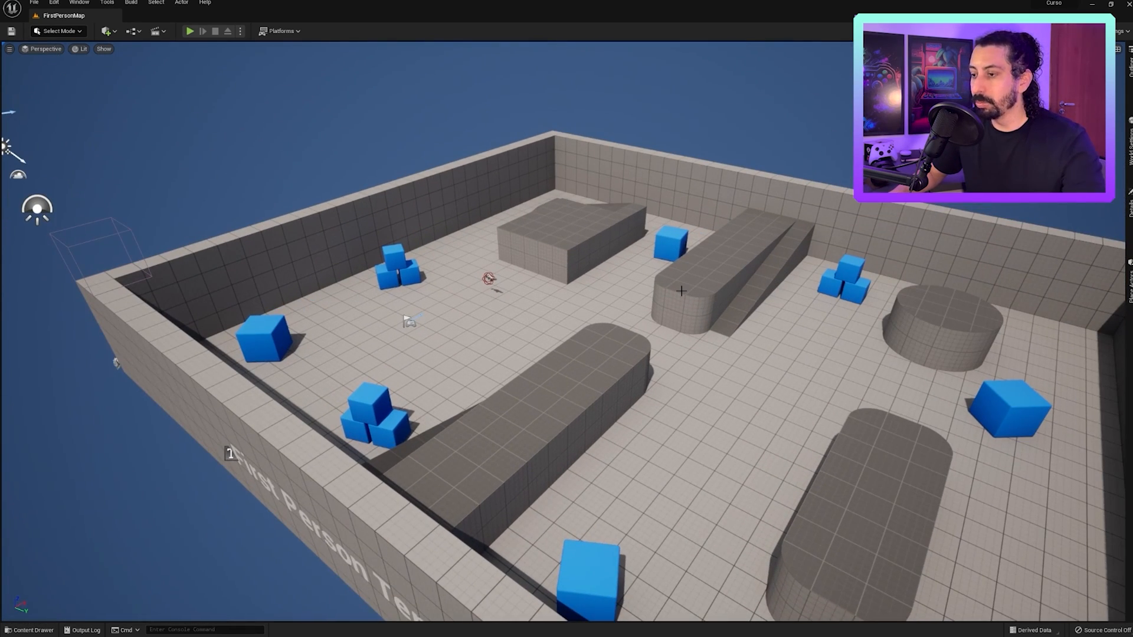
{"action": "key", "text": "ctrl+space"}
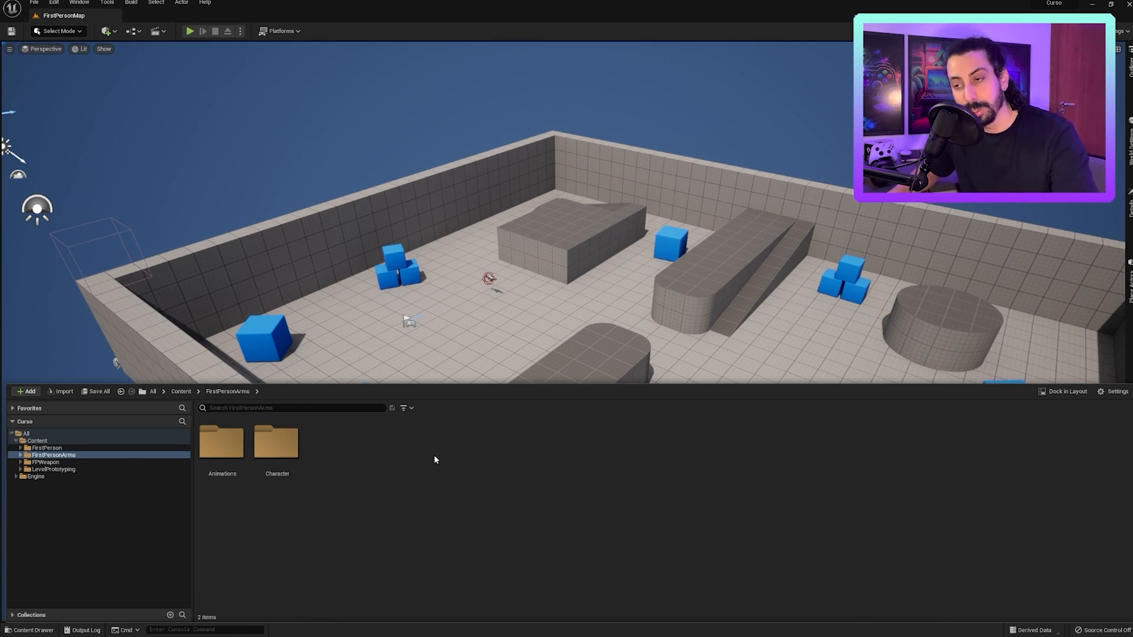
{"action": "left_click", "coordinate": [295, 456]}
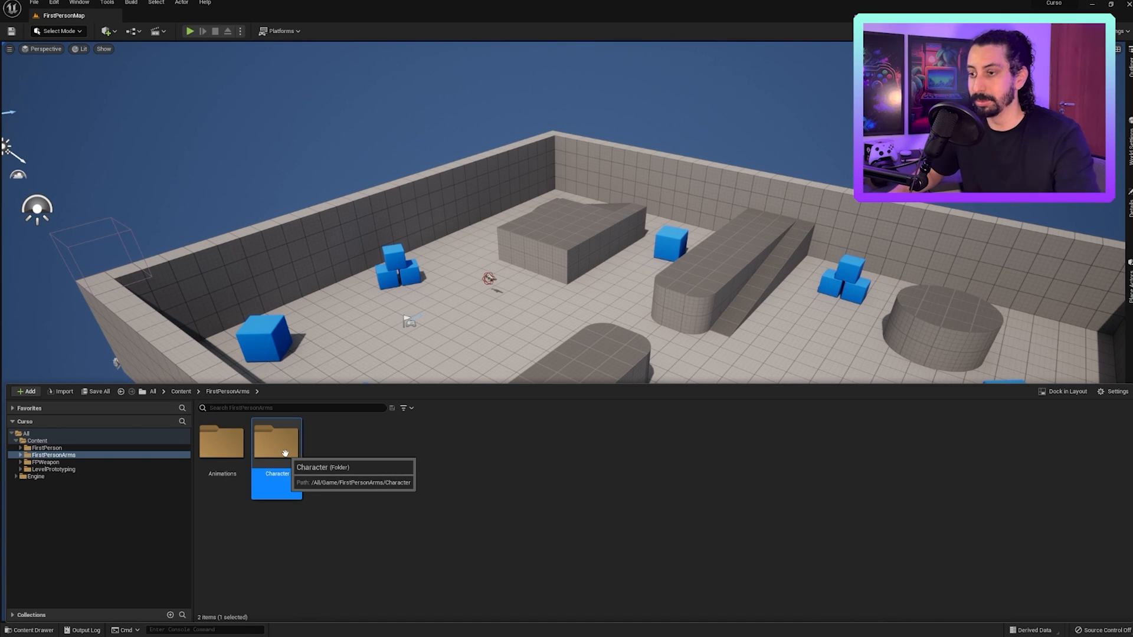
{"action": "left_click", "coordinate": [370, 501]}
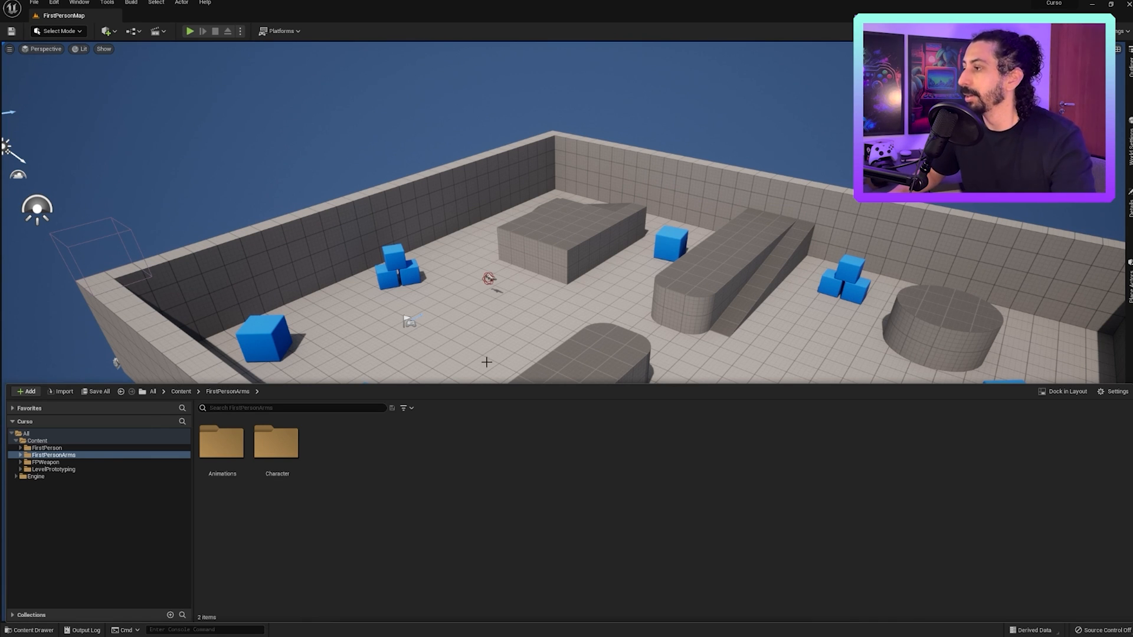
{"action": "mouse_move", "coordinate": [533, 317]}
{"action": "right_mouse_down"}
{"action": "mouse_move", "coordinate": [655, 319]}
{"action": "mouse_move", "coordinate": [533, 317]}
{"action": "right_mouse_up"}
{"action": "key", "text": "ctrl+space"}
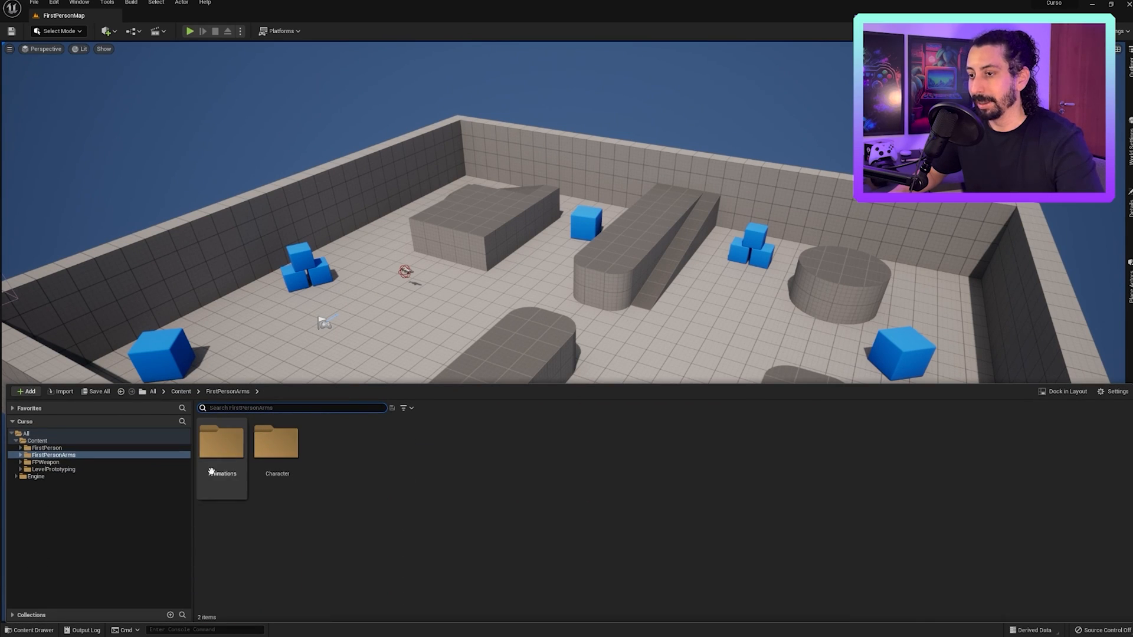
{"action": "key", "text": "ctrl+space"}
- Open the Content Browser 1 panel and close it, and briefly show and hide the Content Drawer
{"action": "left_click", "coordinate": [79, 3]}
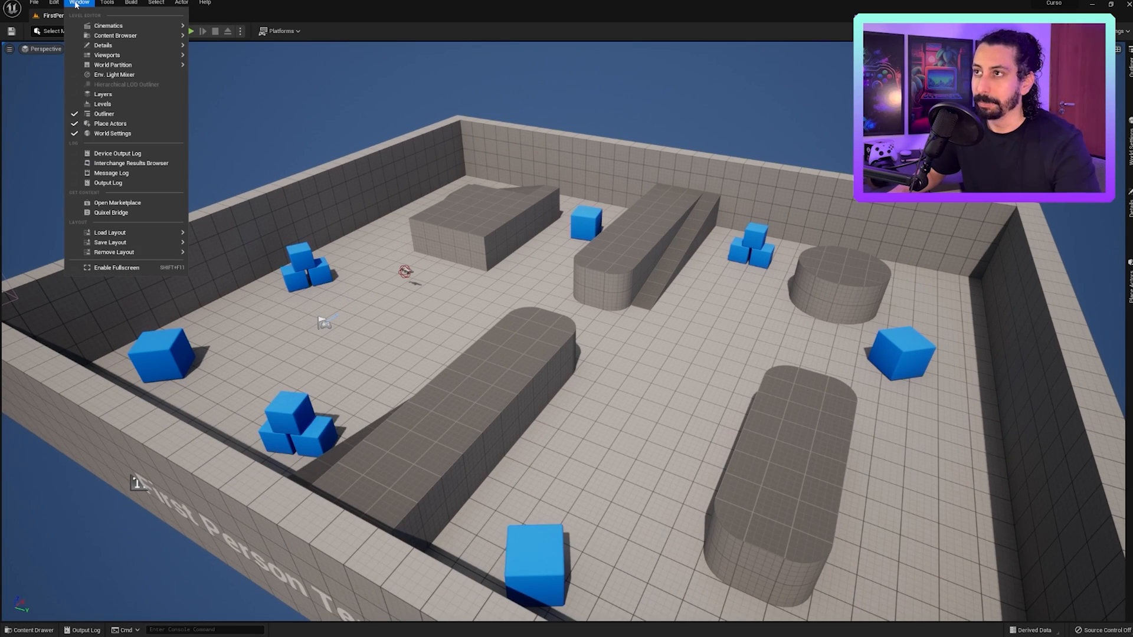
{"action": "mouse_move", "coordinate": [147, 35]}
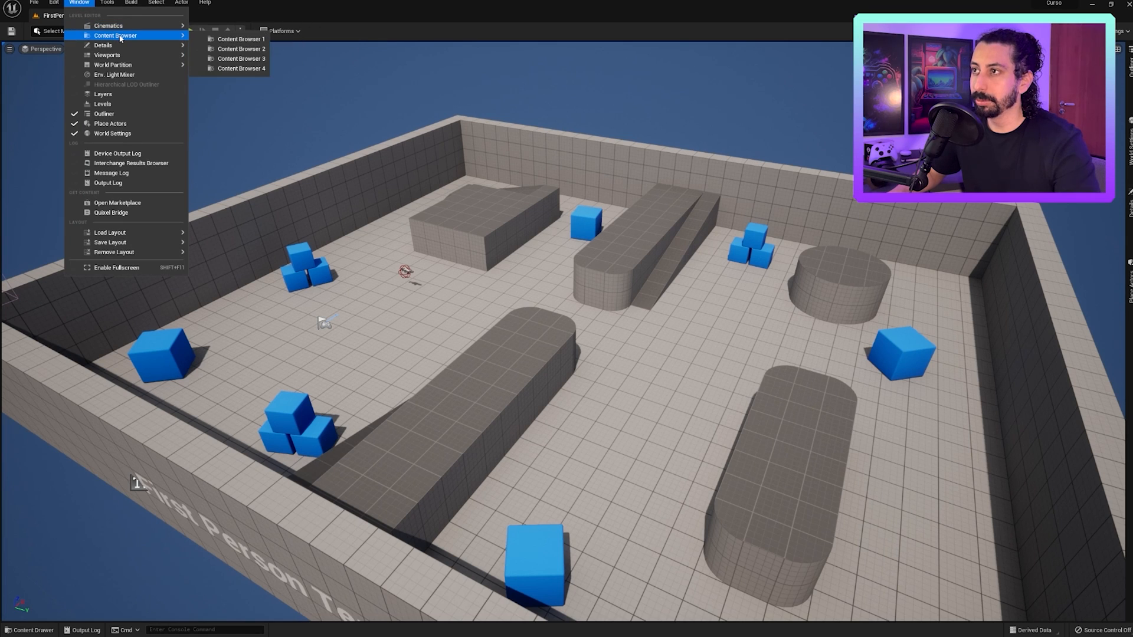
{"action": "left_click", "coordinate": [253, 40]}
{"action": "left_click", "coordinate": [44, 340]}
{"action": "right_click_drag", "start_coordinate": [439, 344], "coordinate": [424, 314]}
{"action": "key", "text": "ctrl+space"}
{"action": "key", "text": "ctrl+space"}
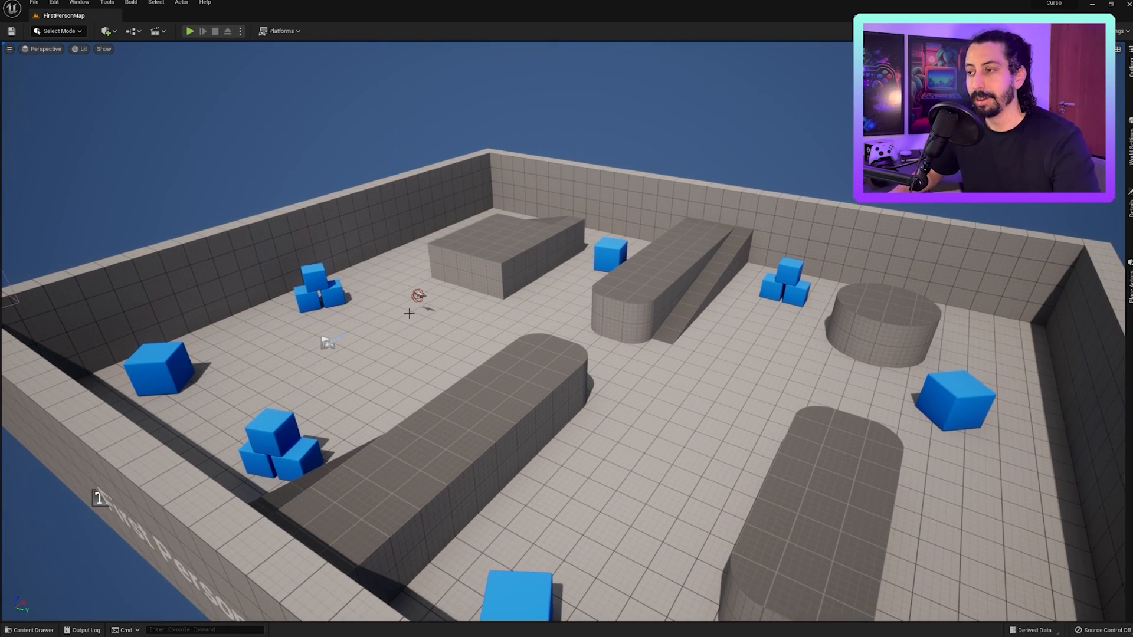
- Filter the Content Drawer by all Blueprints asset types and list the matching assets in the whole Content folder
{"action": "key", "text": "ctrl+space"}
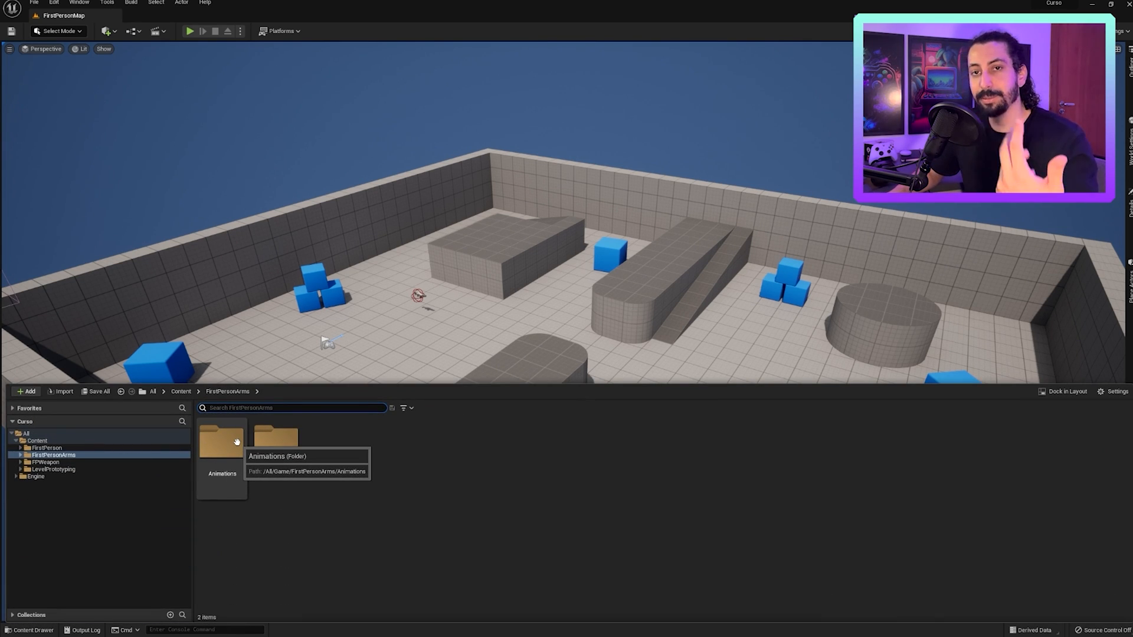
{"action": "left_click", "coordinate": [407, 410]}
{"action": "mouse_move", "coordinate": [460, 241]}
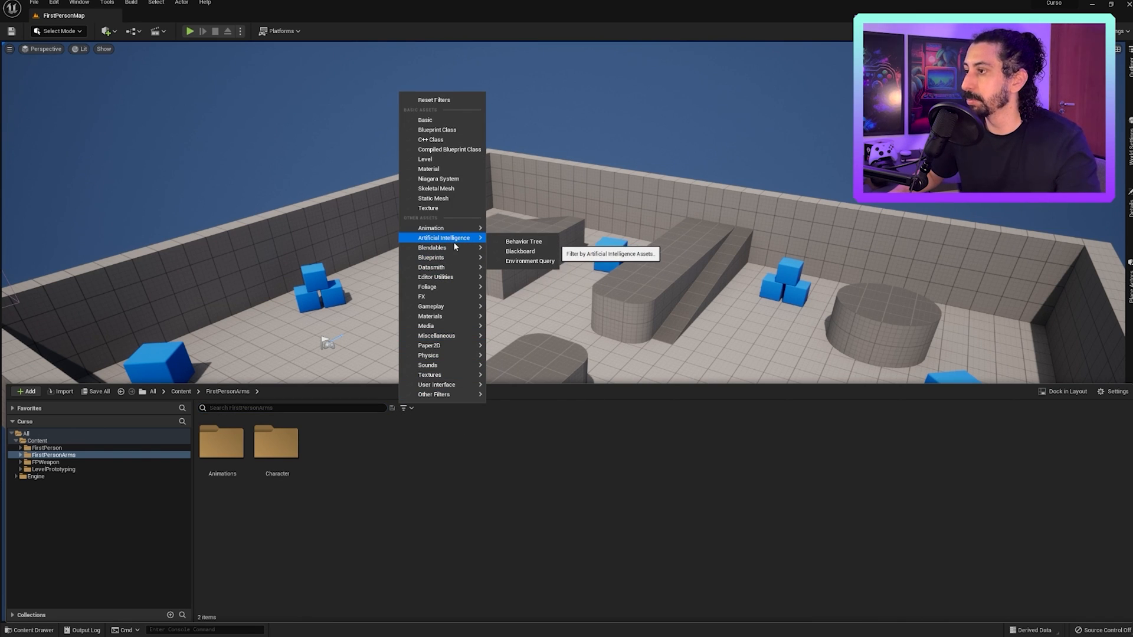
{"action": "left_click", "coordinate": [521, 252]}
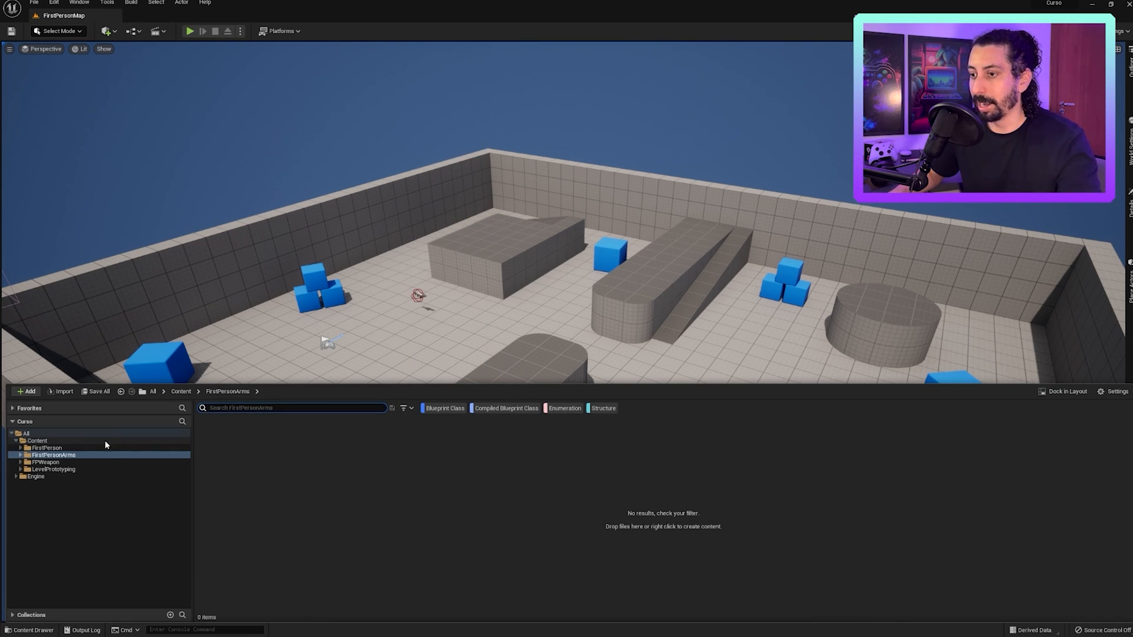
{"action": "left_click", "coordinate": [66, 442]}
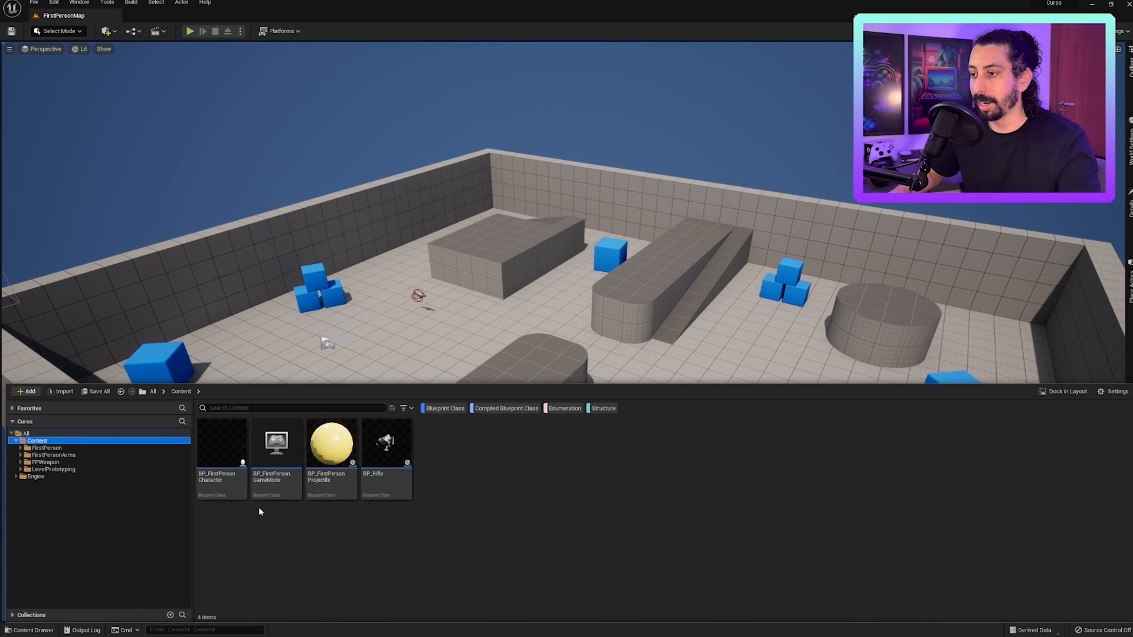
- Place BP_FirstPersonCharacter in the middle of the level, focus the view on it, and delete it
{"action": "left_click_drag", "start_coordinate": [233, 472], "coordinate": [486, 360]}
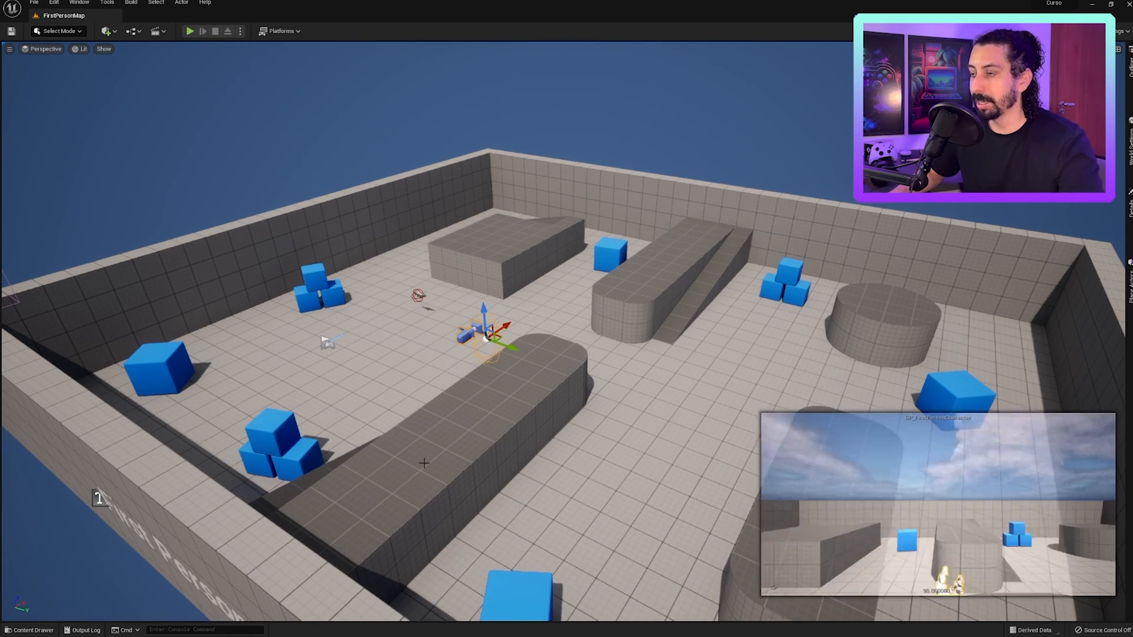
{"action": "key", "text": "f"}
{"action": "key", "text": "Delete"}
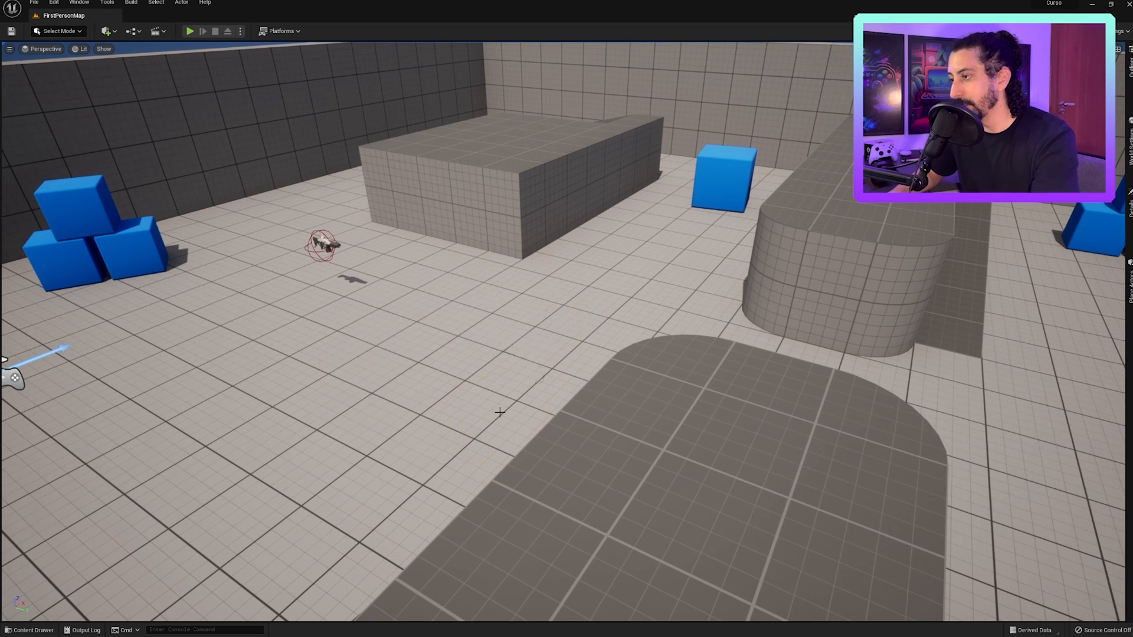
- Reset all asset filters in the Content Drawer
{"action": "key", "text": "ctrl+space"}
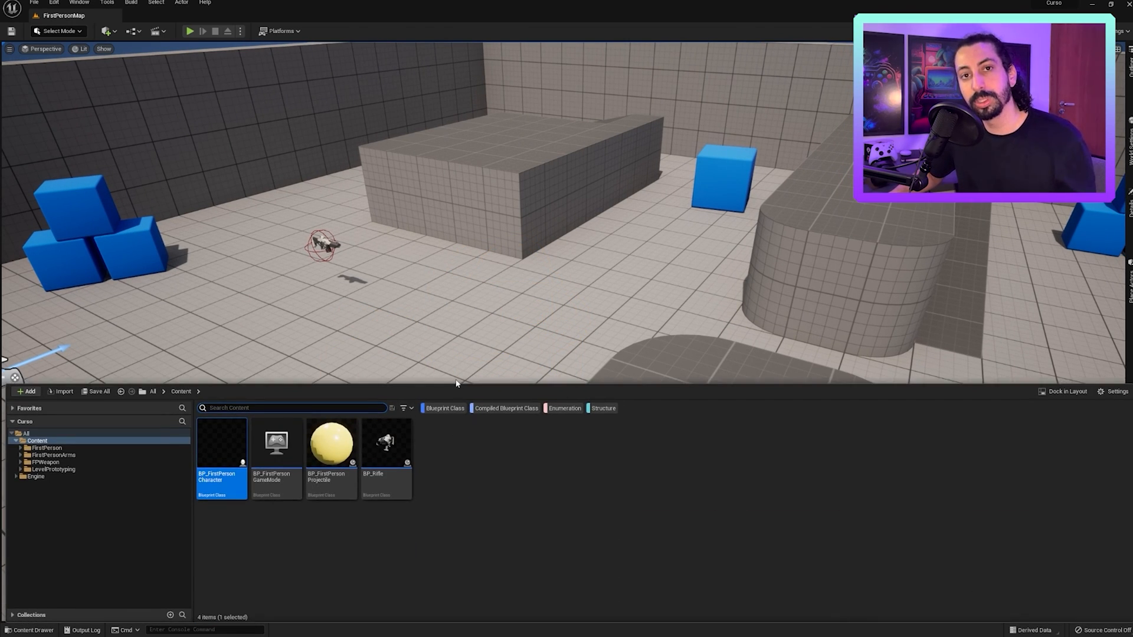
{"action": "right_click", "coordinate": [463, 472]}
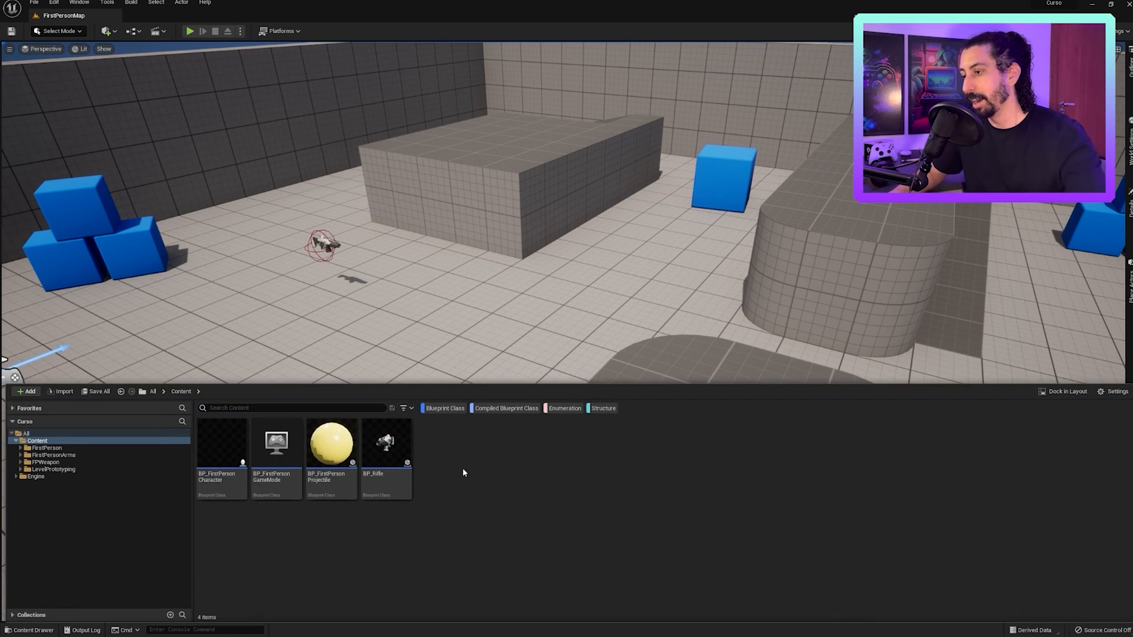
{"action": "left_click", "coordinate": [403, 407]}
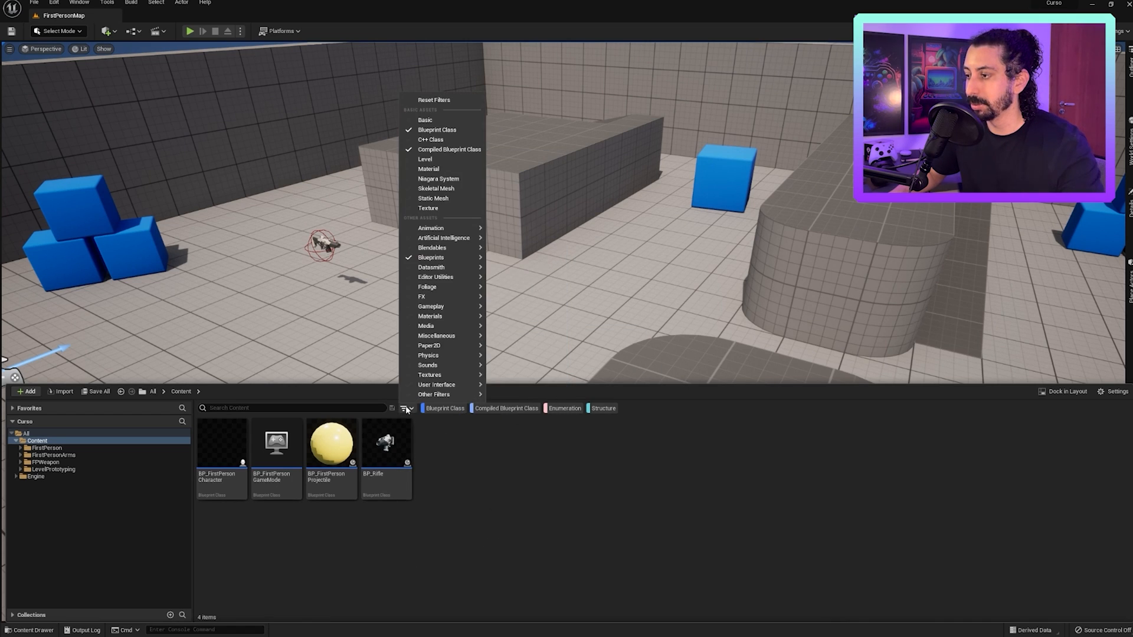
{"action": "left_click", "coordinate": [439, 102]}
- Create a new material named M_SimpleMaterial in the Content folder
{"action": "right_click", "coordinate": [447, 434]}
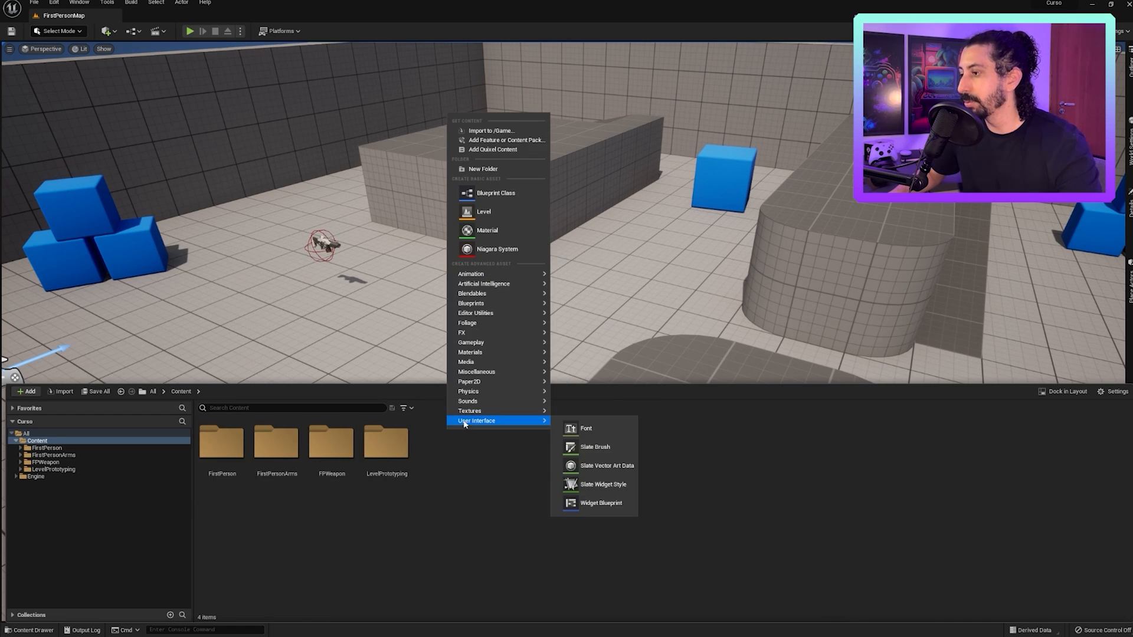
{"action": "left_click", "coordinate": [487, 231]}
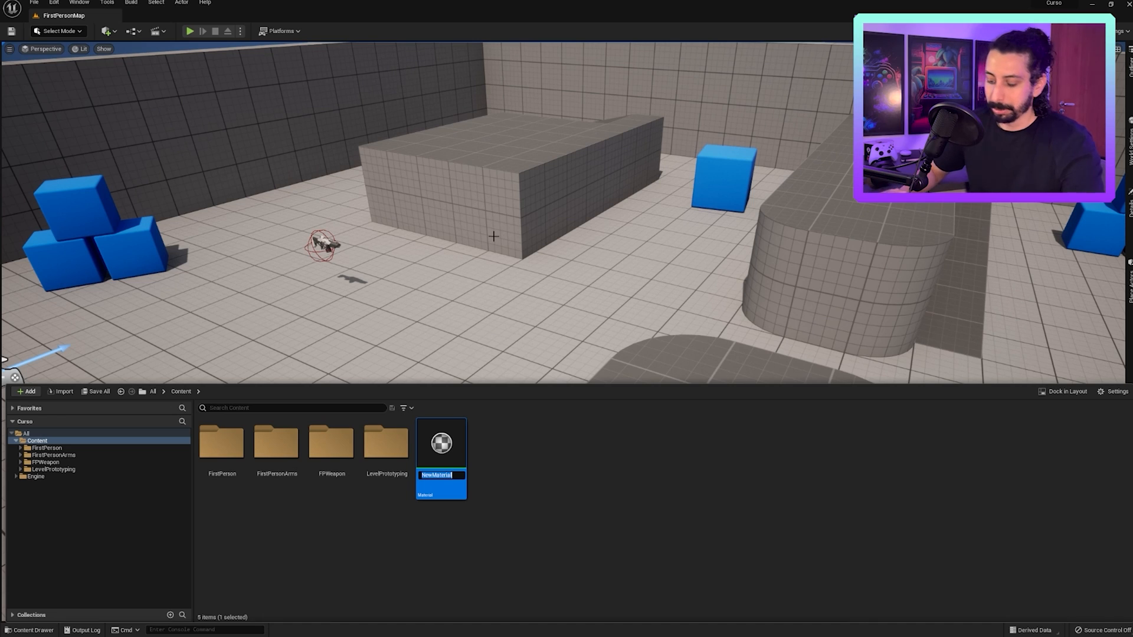
{"action": "type", "text": "M_Material"}
{"action": "key", "text": "ctrl+BackSpace"}
{"action": "type", "text": "M_SimpleMaterial"}
{"action": "key", "text": "Return"}
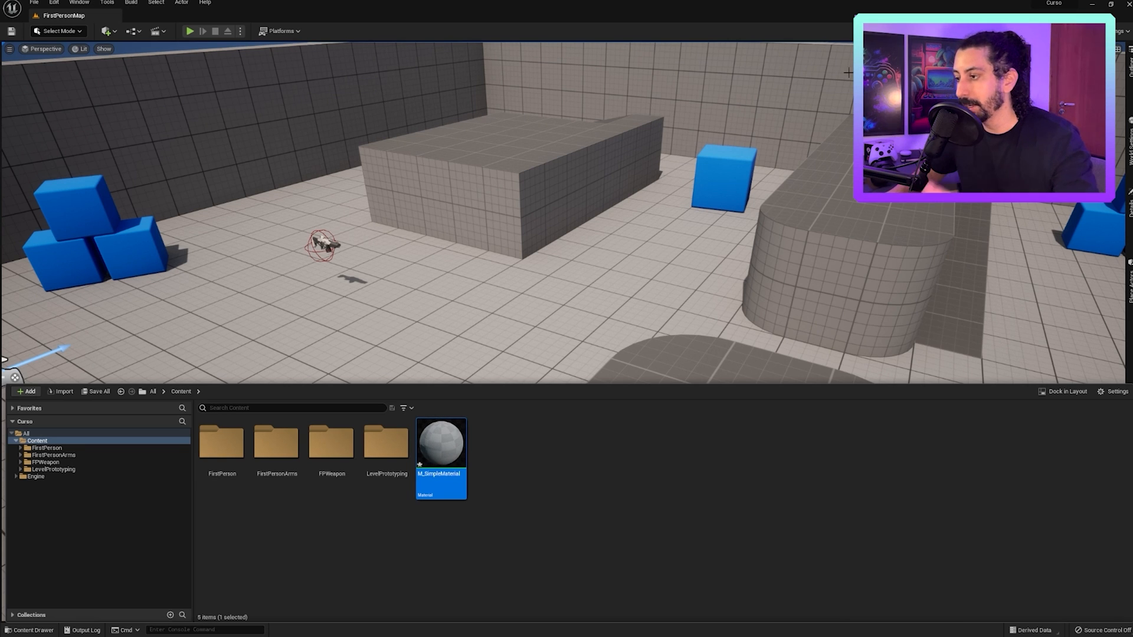
- Apply M_SimpleMaterial to the large rectangular block in the level and select that block
{"action": "left_click_drag", "start_coordinate": [441, 444], "coordinate": [476, 208]}
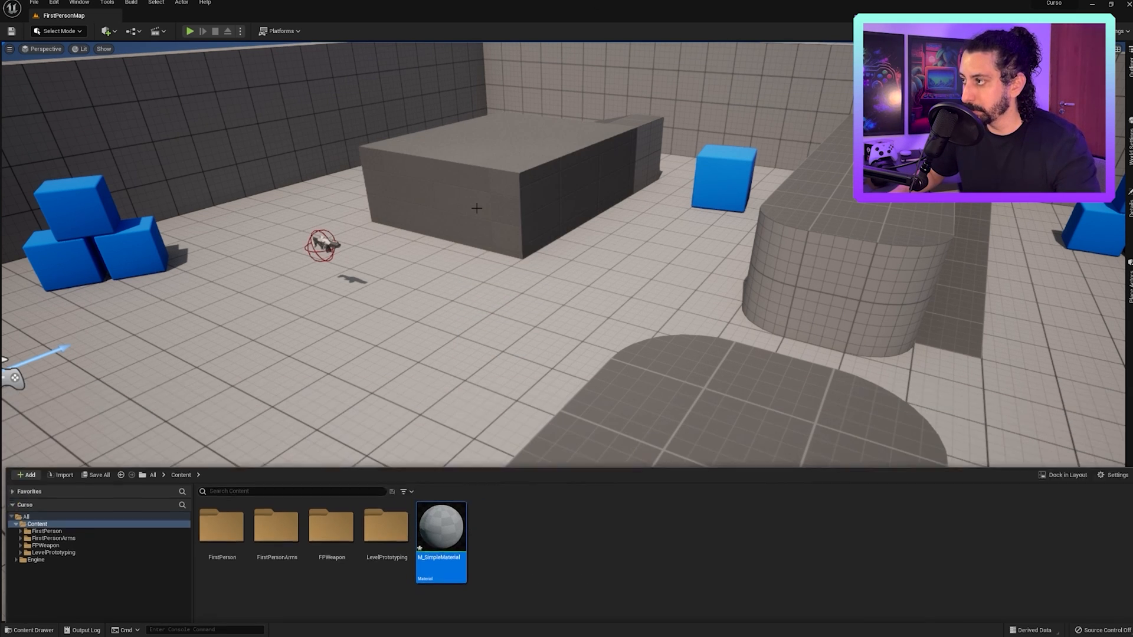
{"action": "mouse_move", "coordinate": [467, 249]}
{"action": "right_mouse_down"}
{"action": "mouse_move", "coordinate": [470, 221]}
{"action": "mouse_move", "coordinate": [467, 248]}
{"action": "right_mouse_up"}
{"action": "key", "text": "w"}
{"action": "right_click_drag", "start_coordinate": [677, 239], "coordinate": [640, 242]}
{"action": "key", "text": "ctrl+space"}
{"action": "left_click", "coordinate": [561, 454]}
{"action": "left_click", "coordinate": [636, 305]}
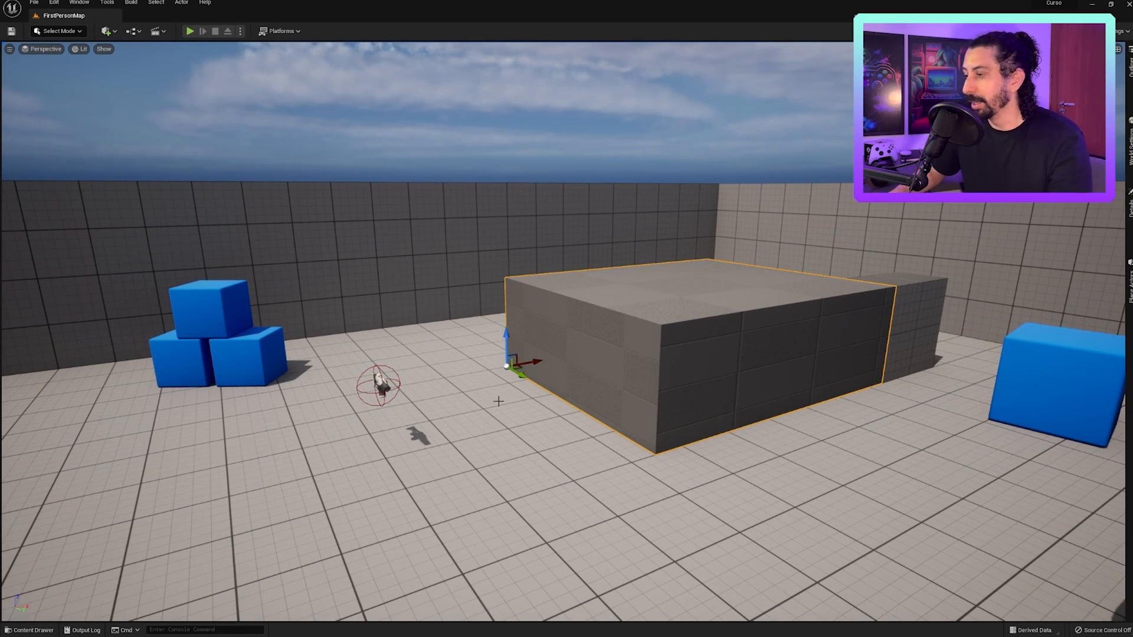
- Check M_SimpleMaterial in the Content Drawer and examine the block it is applied to
{"action": "key", "text": "ctrl+space"}
{"action": "left_click", "coordinate": [429, 452]}
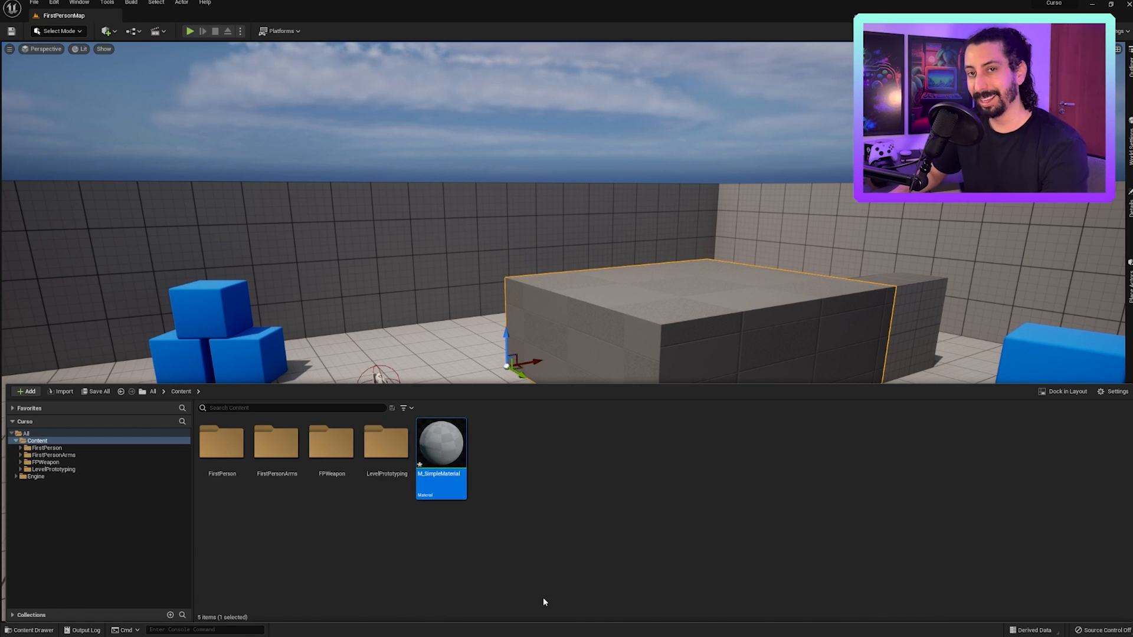
{"action": "right_click_drag", "start_coordinate": [596, 319], "coordinate": [625, 348]}
{"action": "right_click_drag", "start_coordinate": [560, 316], "coordinate": [590, 289]}
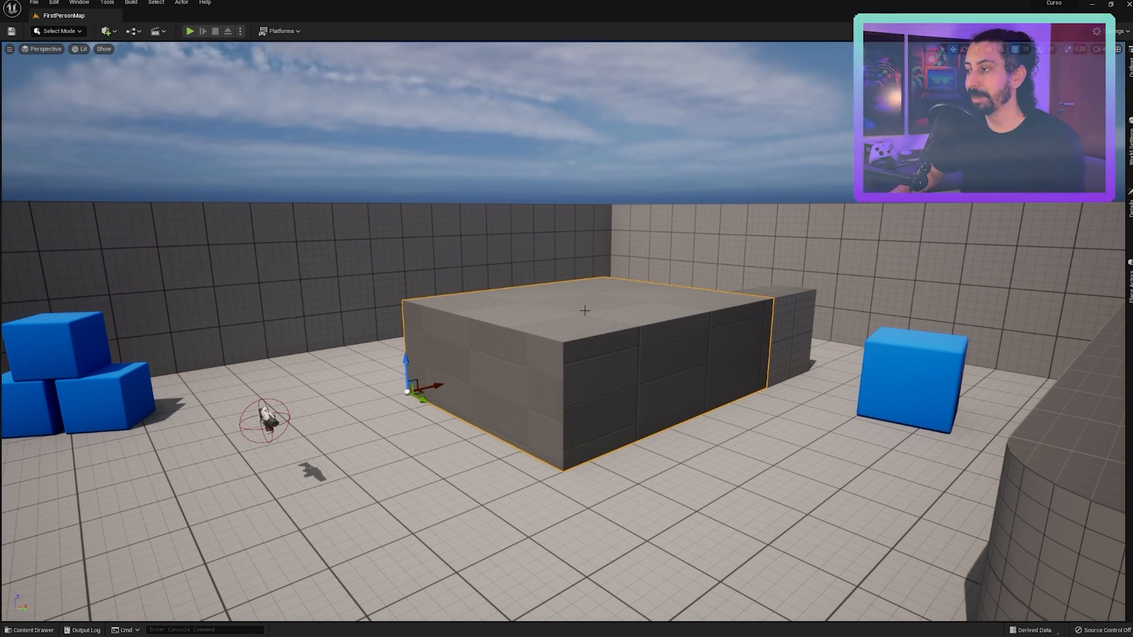
{"action": "right_click_drag", "start_coordinate": [585, 310], "coordinate": [608, 308]}
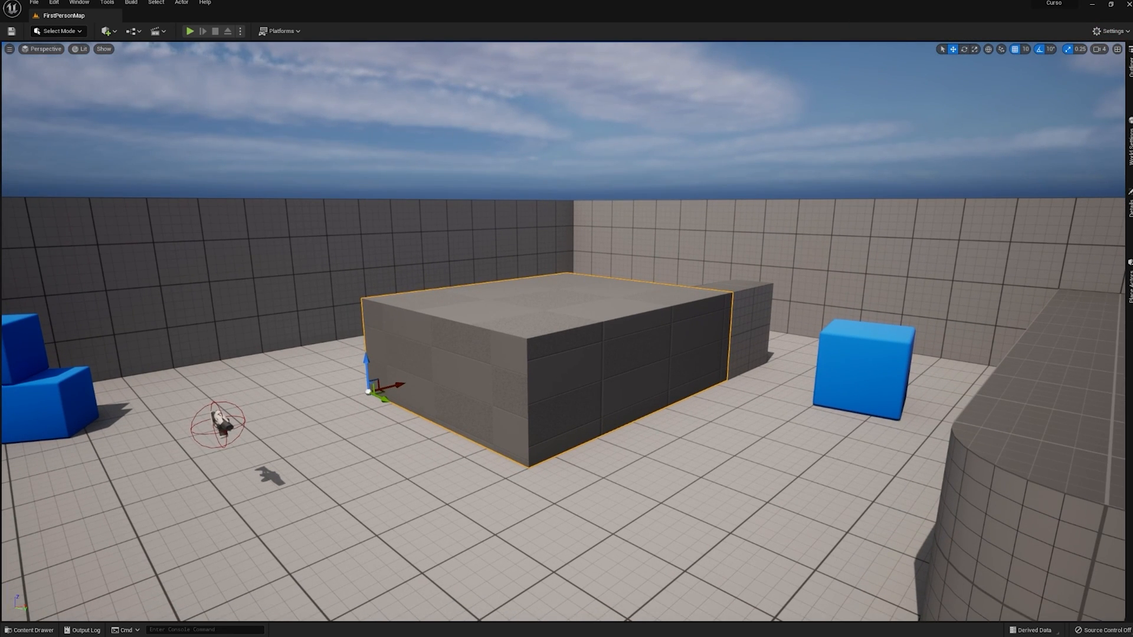
- Restore the large block's original grid material and save the level
{"action": "left_click", "coordinate": [1130, 208]}
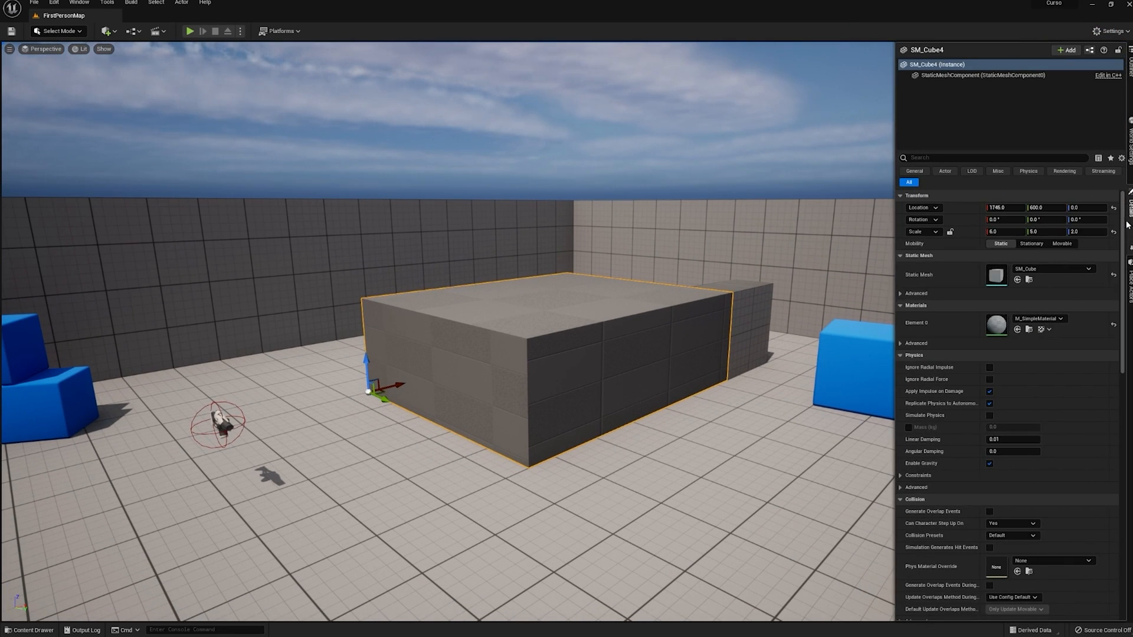
{"action": "right_click_drag", "start_coordinate": [498, 324], "coordinate": [511, 325]}
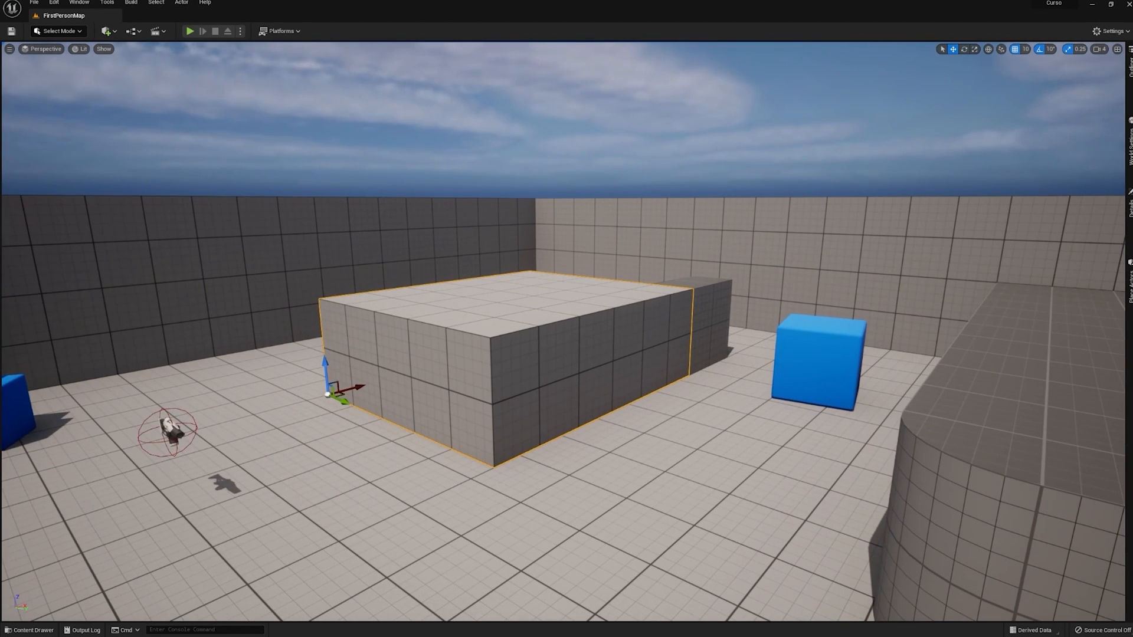
{"action": "left_click", "coordinate": [9, 32]}
{"action": "right_click_drag", "start_coordinate": [486, 362], "coordinate": [445, 356]}
- Delete M_SimpleMaterial from the Content folder
{"action": "key", "text": "ctrl+space"}
{"action": "mouse_move", "coordinate": [455, 441]}
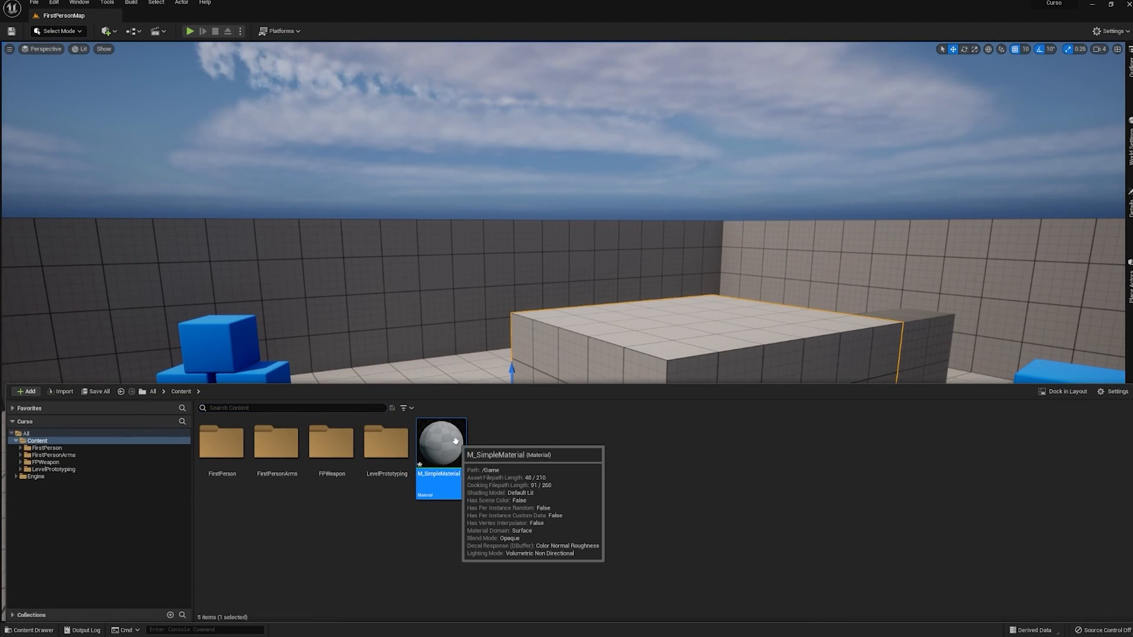
{"action": "key", "text": "Delete"}
{"action": "left_click", "coordinate": [479, 466]}
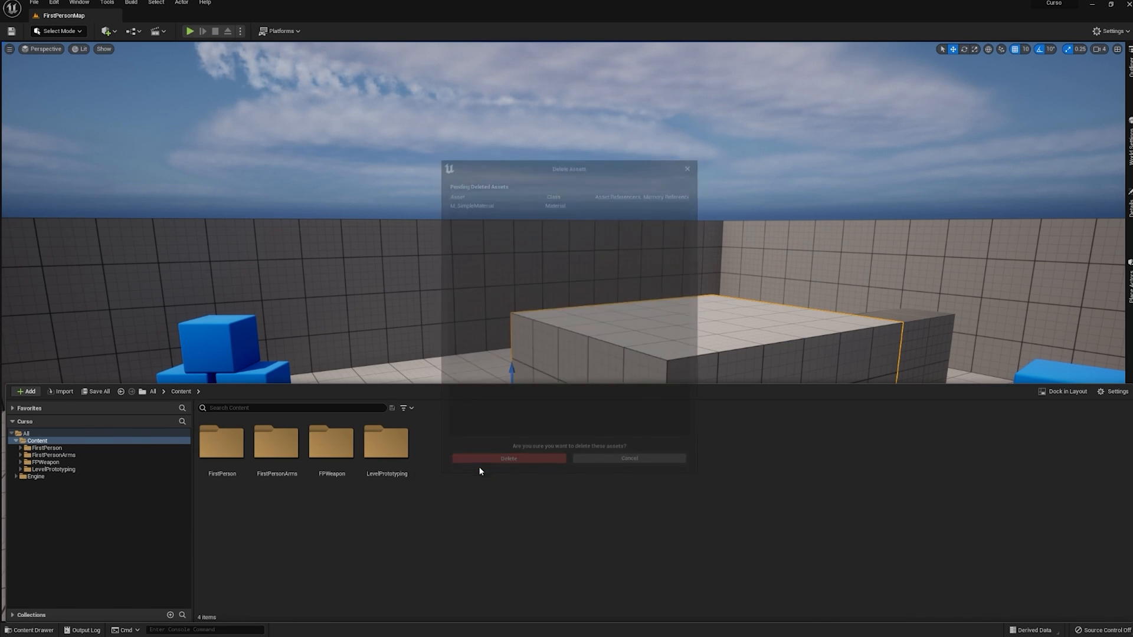
- Look over the level from above and display the Content Drawer's toolbar and folders
{"action": "right_click_drag", "start_coordinate": [245, 348], "coordinate": [93, 391]}
{"action": "key", "text": "ctrl+space"}
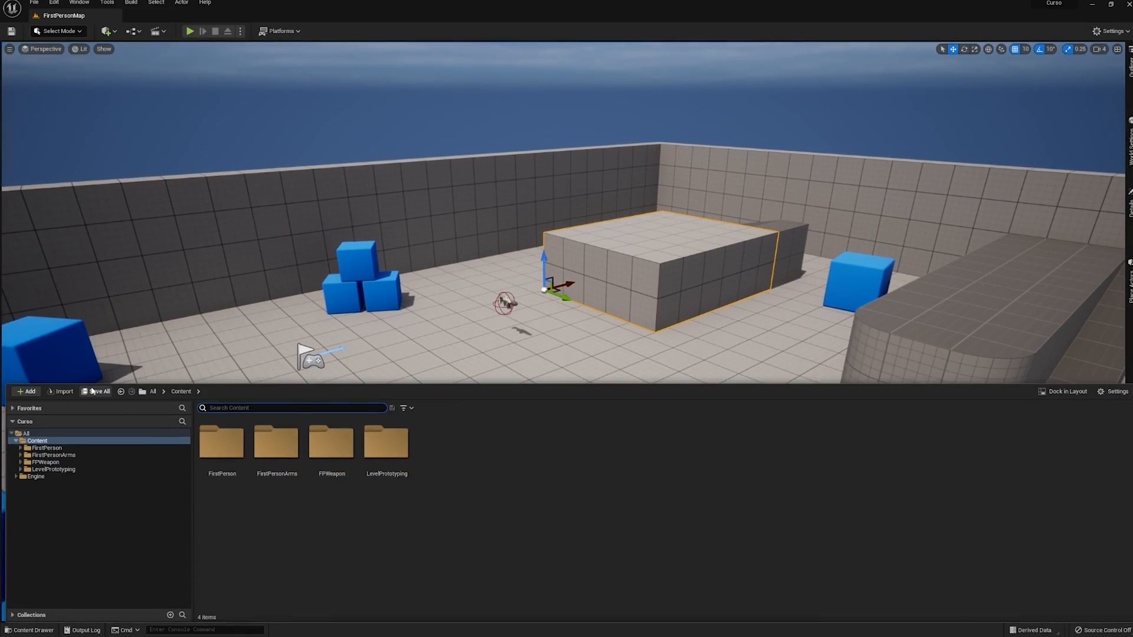
{"action": "right_click_drag", "start_coordinate": [117, 87], "coordinate": [144, 95]}
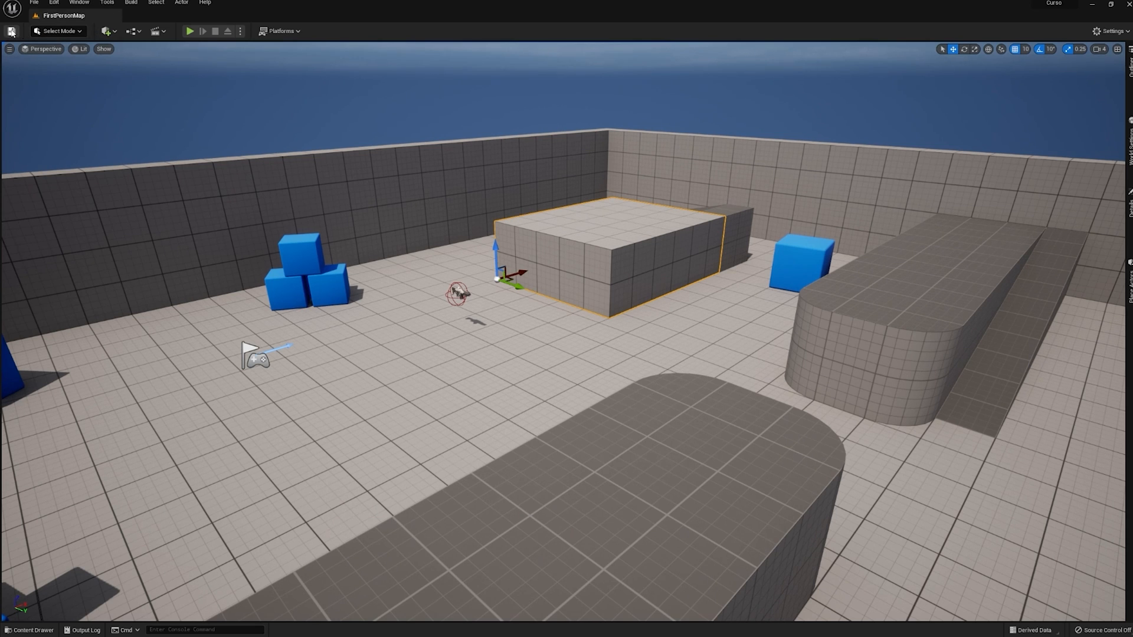
{"action": "right_click_drag", "start_coordinate": [248, 140], "coordinate": [375, 202]}
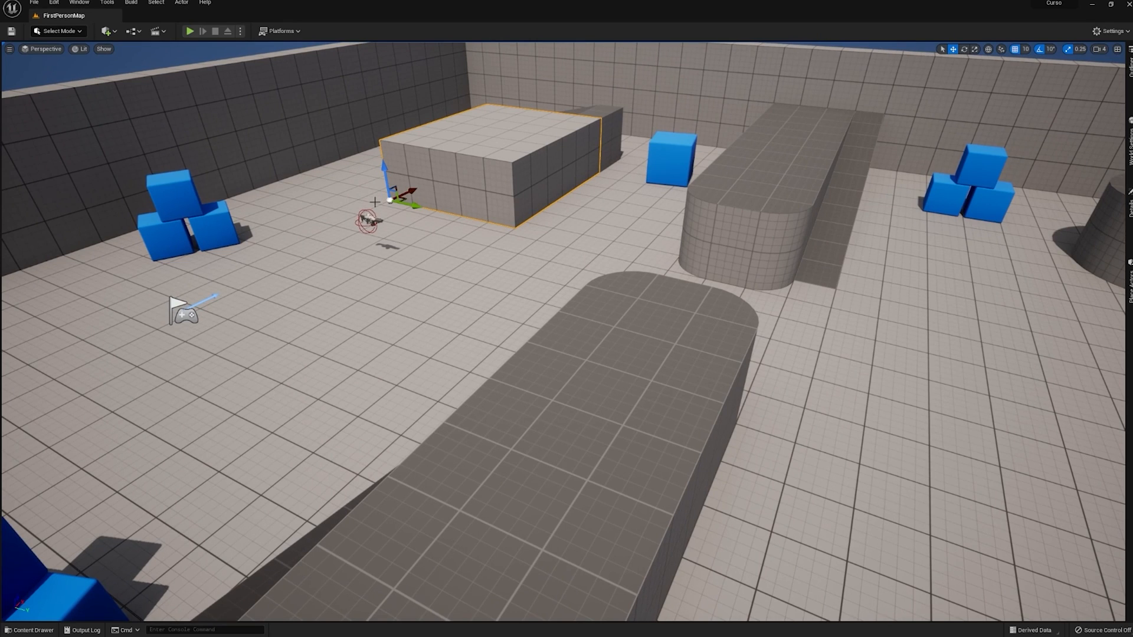
{"action": "key", "text": "ctrl+space"}
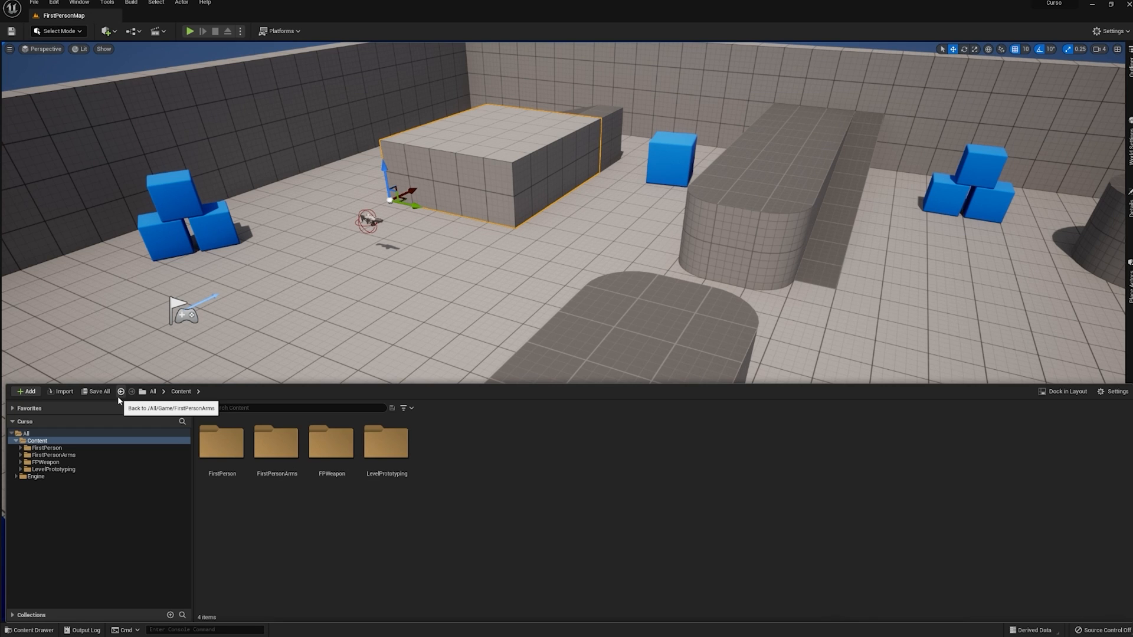
- View the commands available for the BP_Rifle actor, including Attach To, and return to an overview of the level
{"action": "right_click", "coordinate": [367, 221]}
{"action": "mouse_move", "coordinate": [401, 401]}
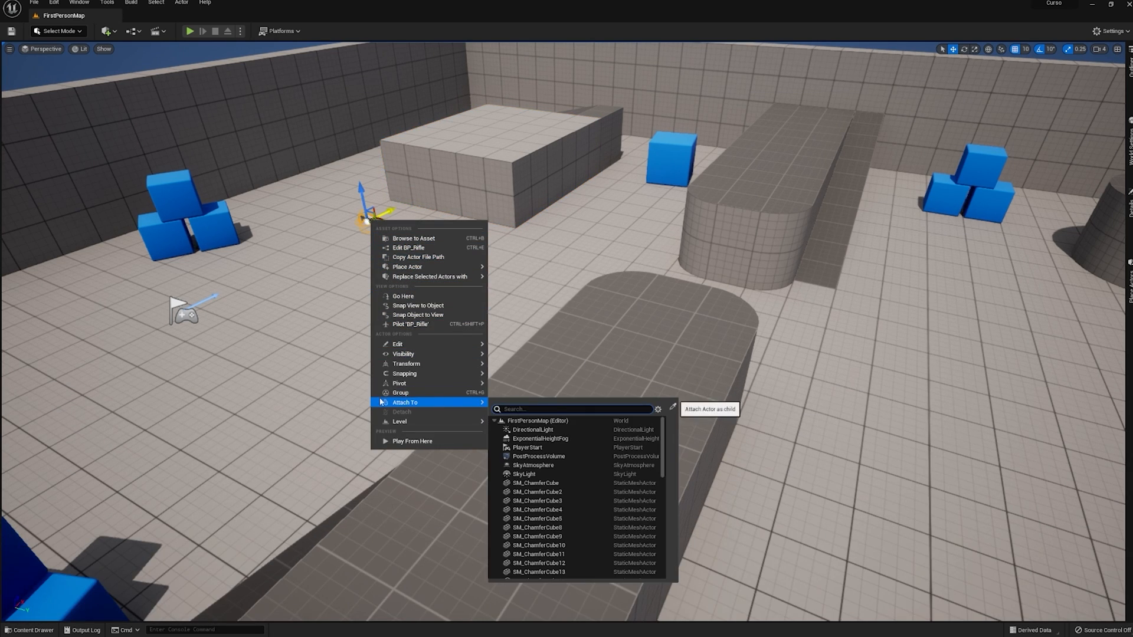
{"action": "left_click", "coordinate": [247, 313]}
{"action": "mouse_move", "coordinate": [361, 313]}
{"action": "right_mouse_down"}
{"action": "mouse_move", "coordinate": [378, 279]}
{"action": "mouse_move", "coordinate": [361, 313]}
{"action": "right_mouse_up"}
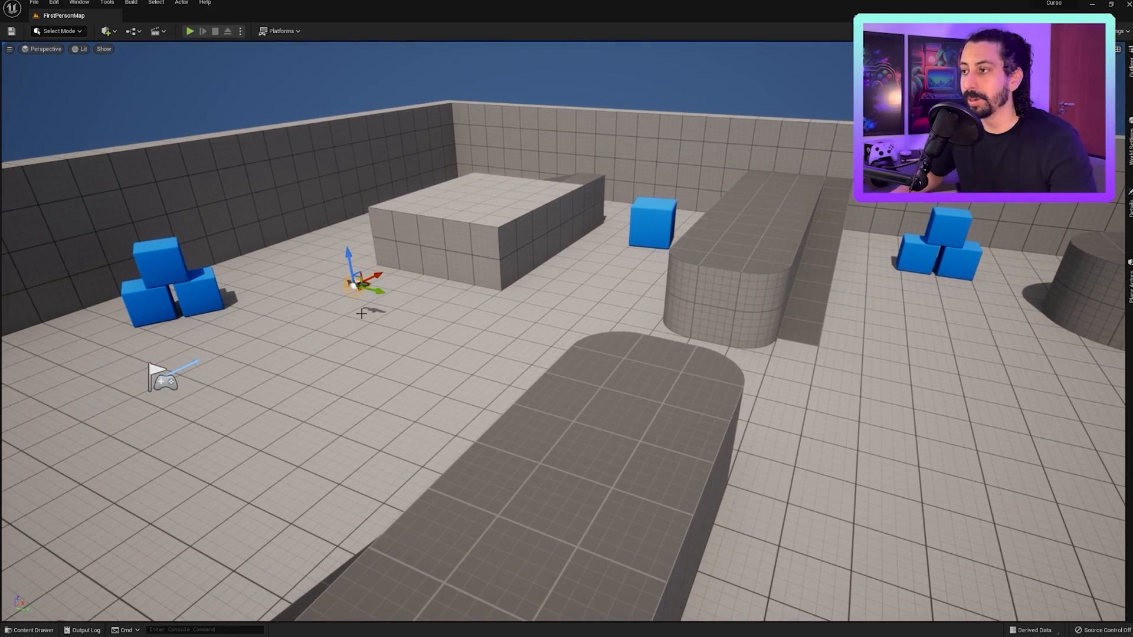
{"action": "mouse_move", "coordinate": [380, 380]}
{"action": "right_mouse_down"}
{"action": "mouse_move", "coordinate": [396, 367]}
{"action": "mouse_move", "coordinate": [543, 351]}
{"action": "mouse_move", "coordinate": [391, 378]}
{"action": "right_mouse_up"}
{"action": "key", "text": "s"}
{"action": "key", "text": "s"}
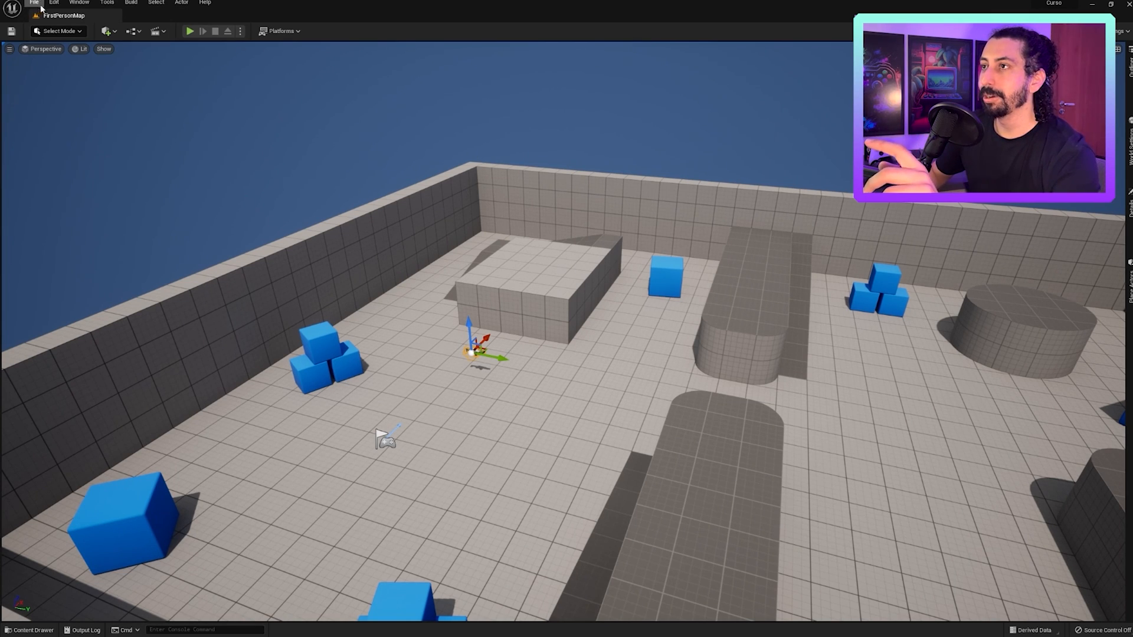
- Review the editor's tool, selection and actor commands, including Replace Selected Actors with, without running any
{"action": "left_click", "coordinate": [115, 2]}
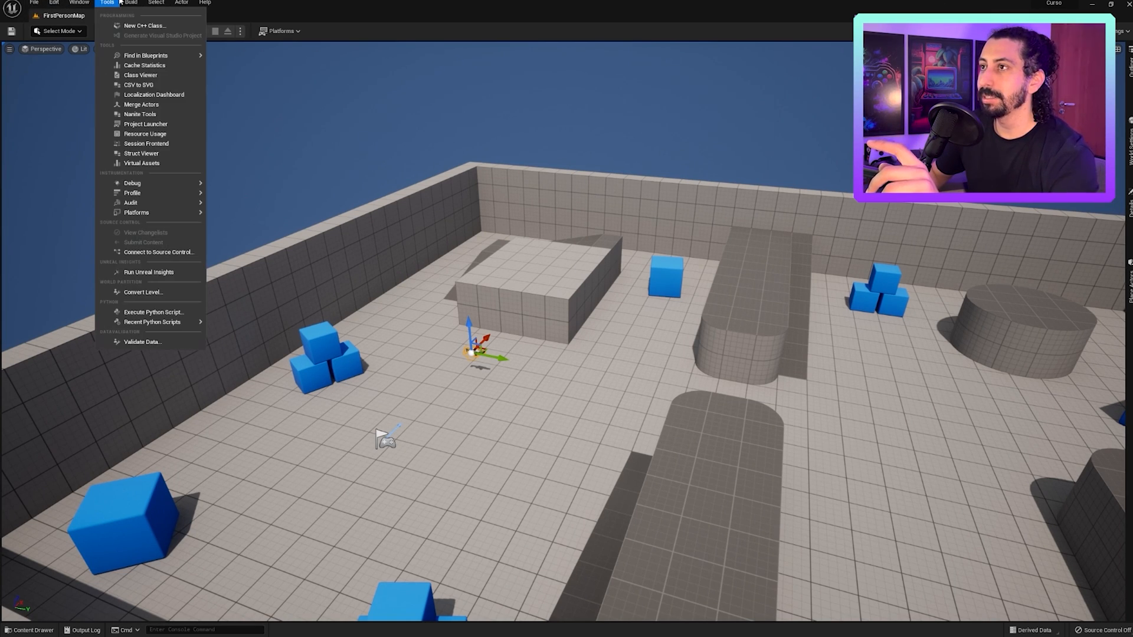
{"action": "mouse_move", "coordinate": [157, 2]}
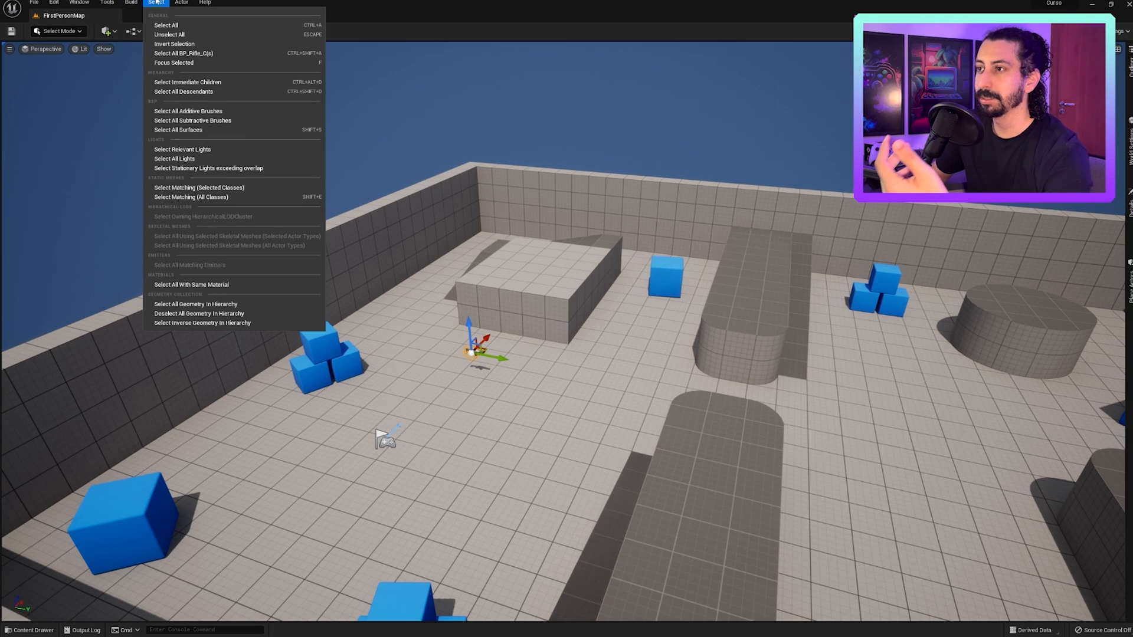
{"action": "mouse_move", "coordinate": [201, 3]}
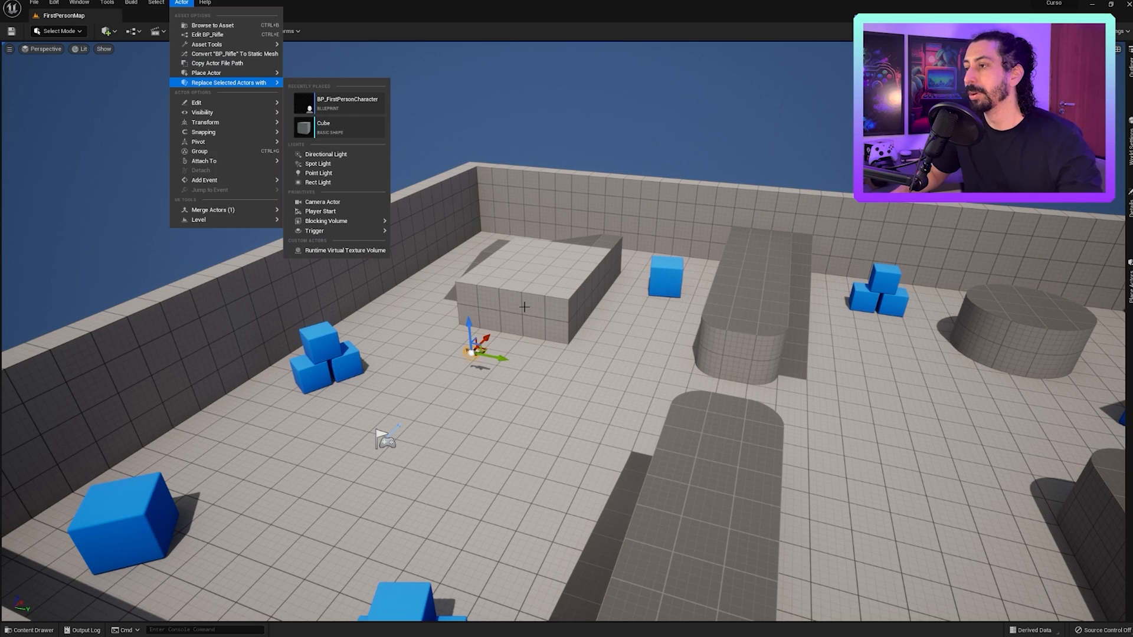
{"action": "right_click_drag", "start_coordinate": [507, 311], "coordinate": [524, 298]}
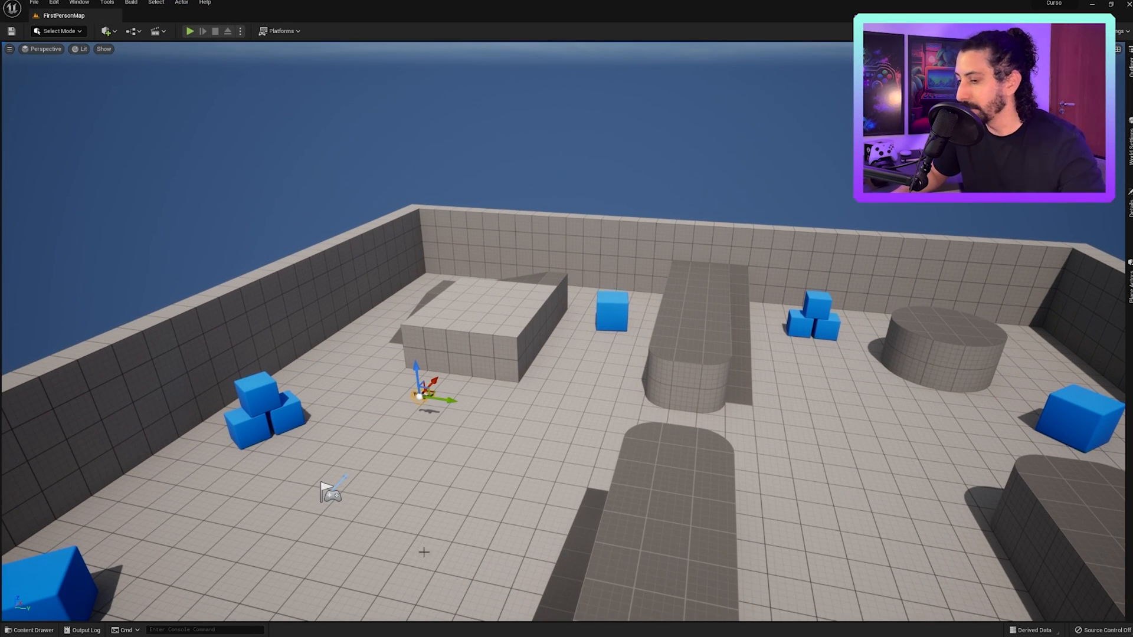
- Review the asset types that can be created in the Content folder, and return to the level view
{"action": "key", "text": "ctrl+space"}
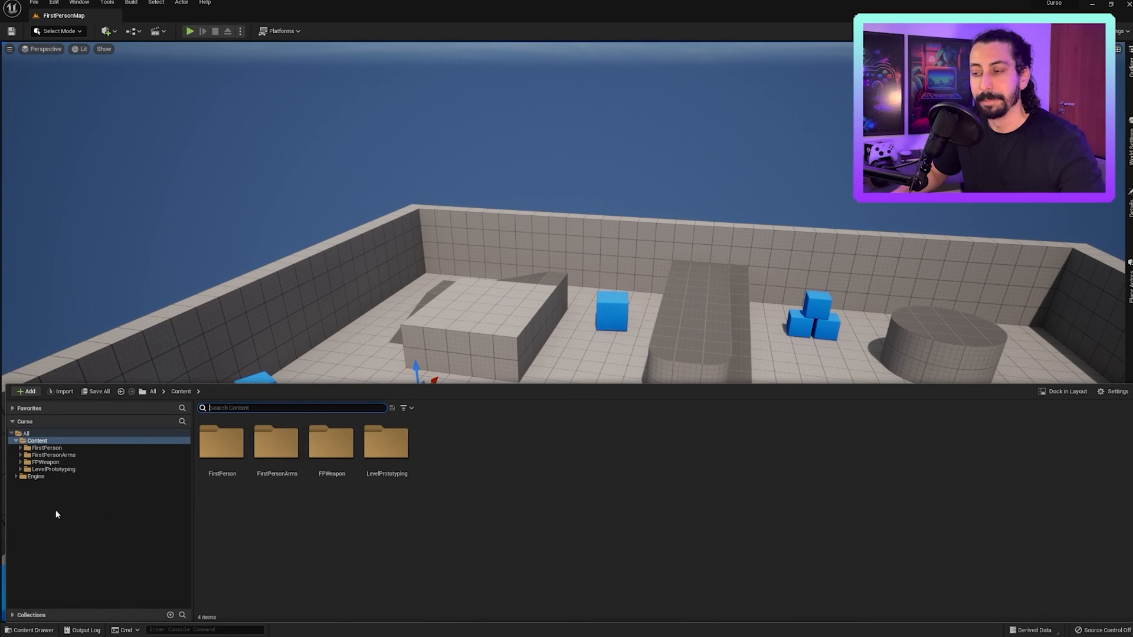
{"action": "right_click", "coordinate": [498, 428]}
{"action": "right_click", "coordinate": [446, 453]}
{"action": "right_click", "coordinate": [445, 454]}
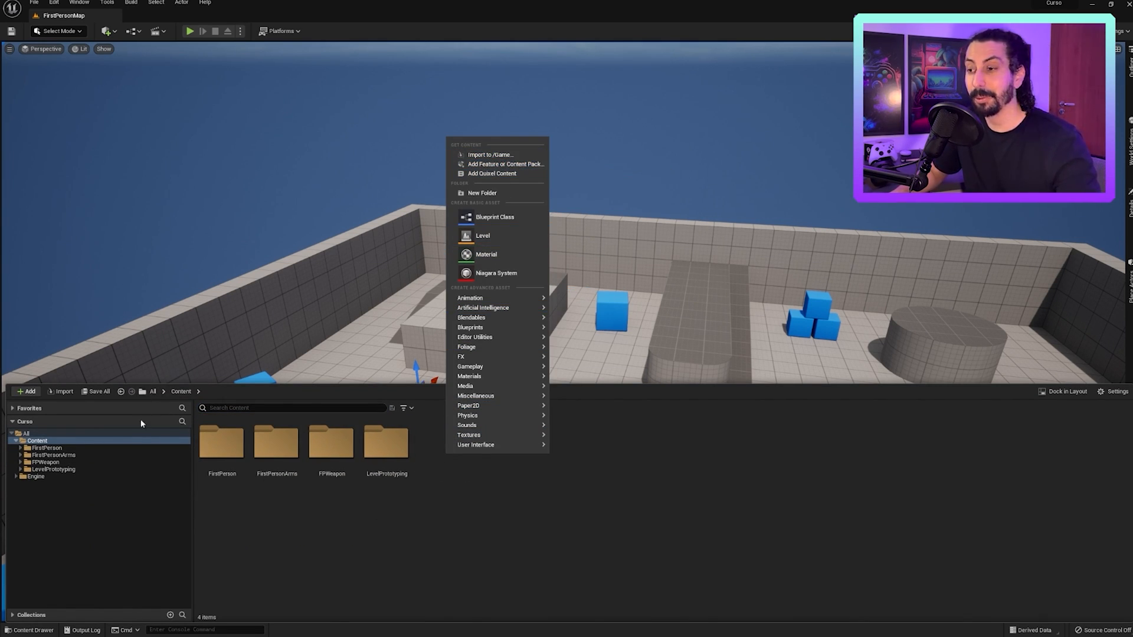
{"action": "left_click", "coordinate": [337, 524]}
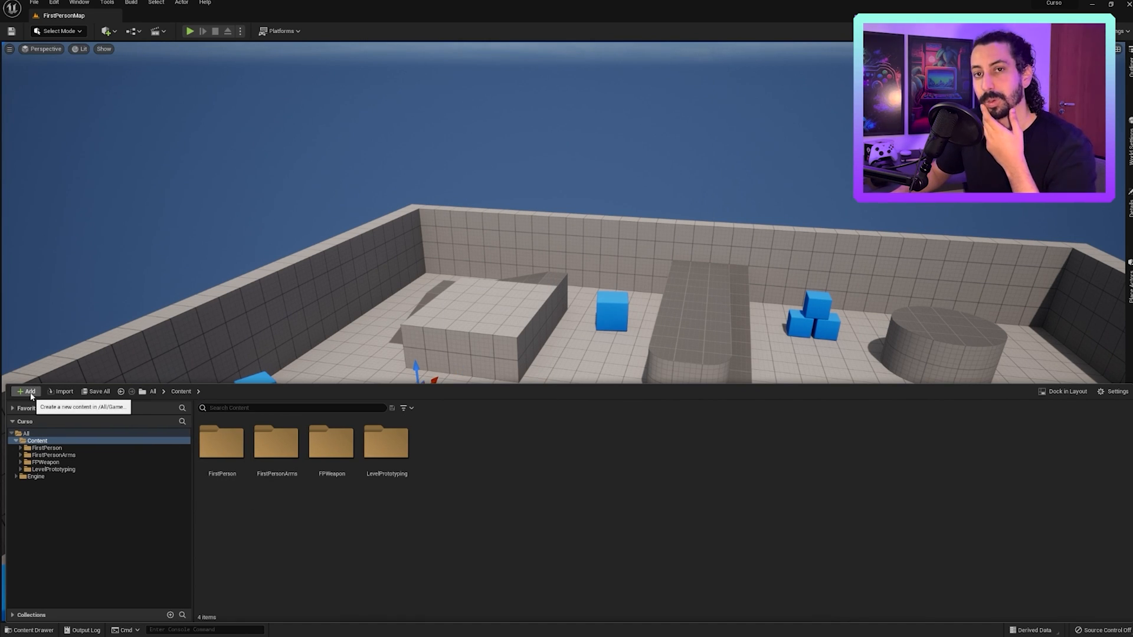
{"action": "right_click_drag", "start_coordinate": [377, 254], "coordinate": [443, 248]}
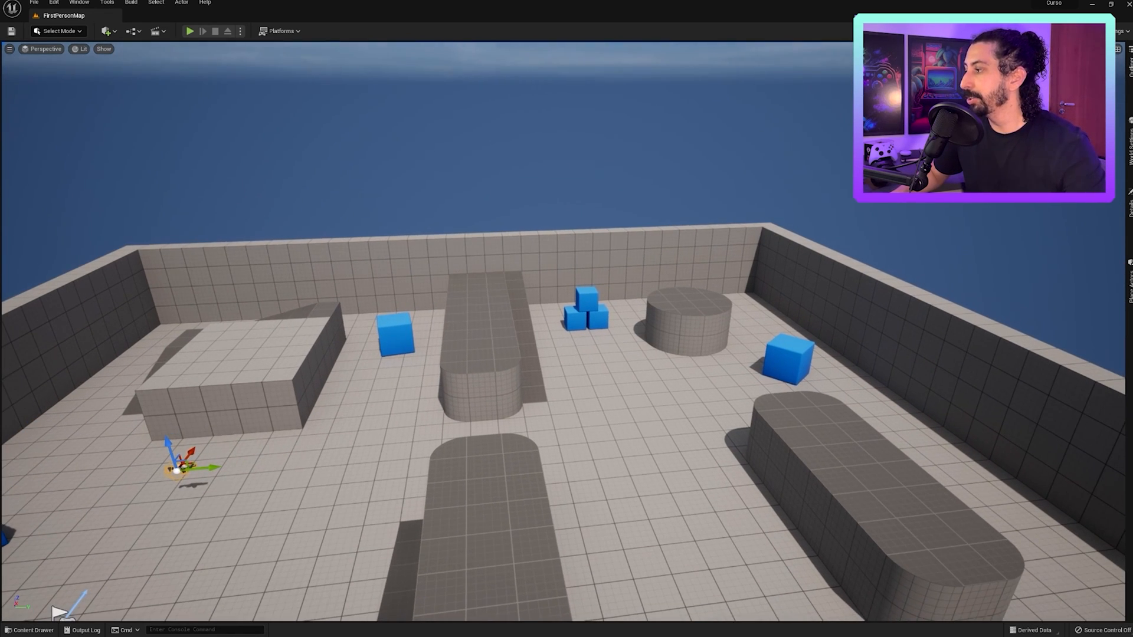
- Review the available editor modes and choose Select
{"action": "left_click", "coordinate": [48, 33]}
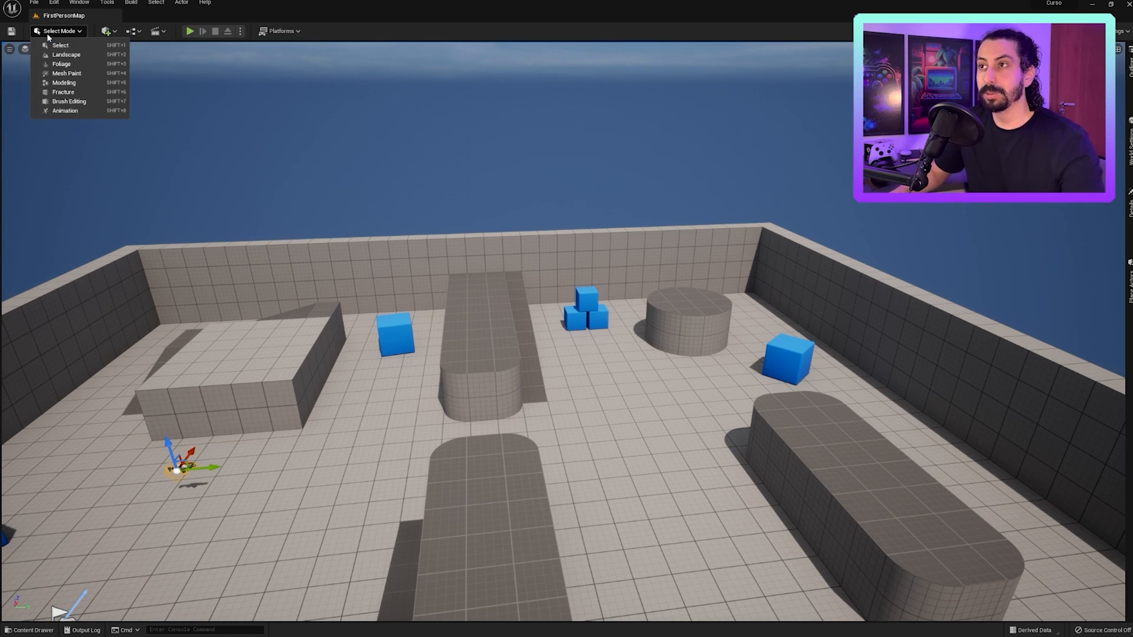
{"action": "left_click", "coordinate": [47, 33]}
{"action": "left_click", "coordinate": [47, 33]}
{"action": "left_click", "coordinate": [67, 49]}
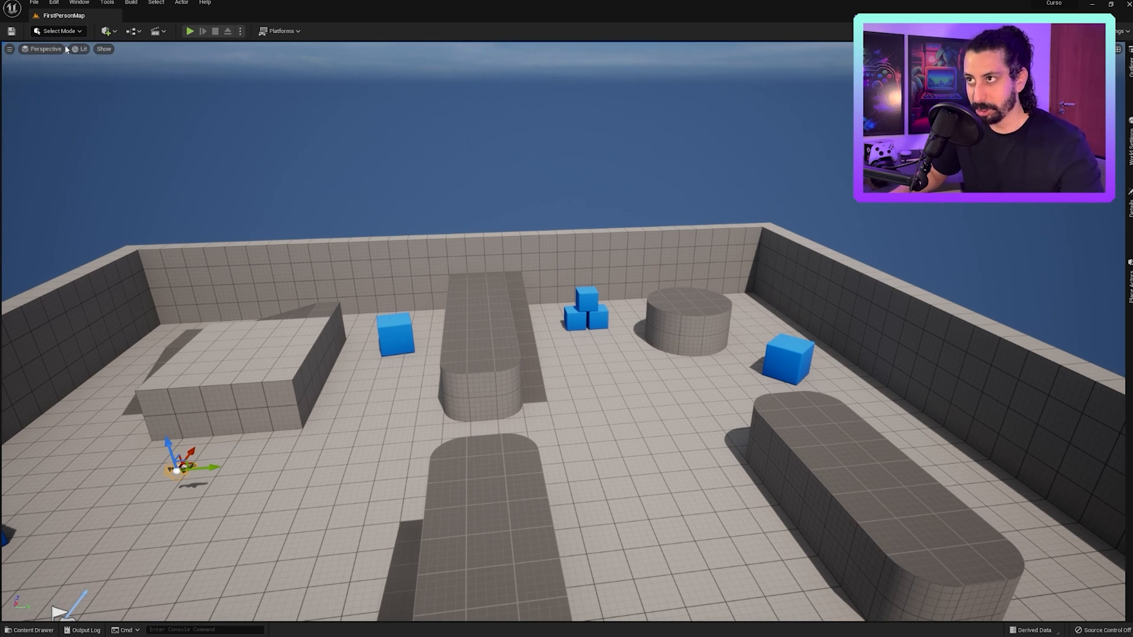
- Select several level objects in turn, including the large block and the cylinder, ending with the long rounded platform
{"action": "left_click", "coordinate": [518, 347]}
{"action": "left_click", "coordinate": [328, 317]}
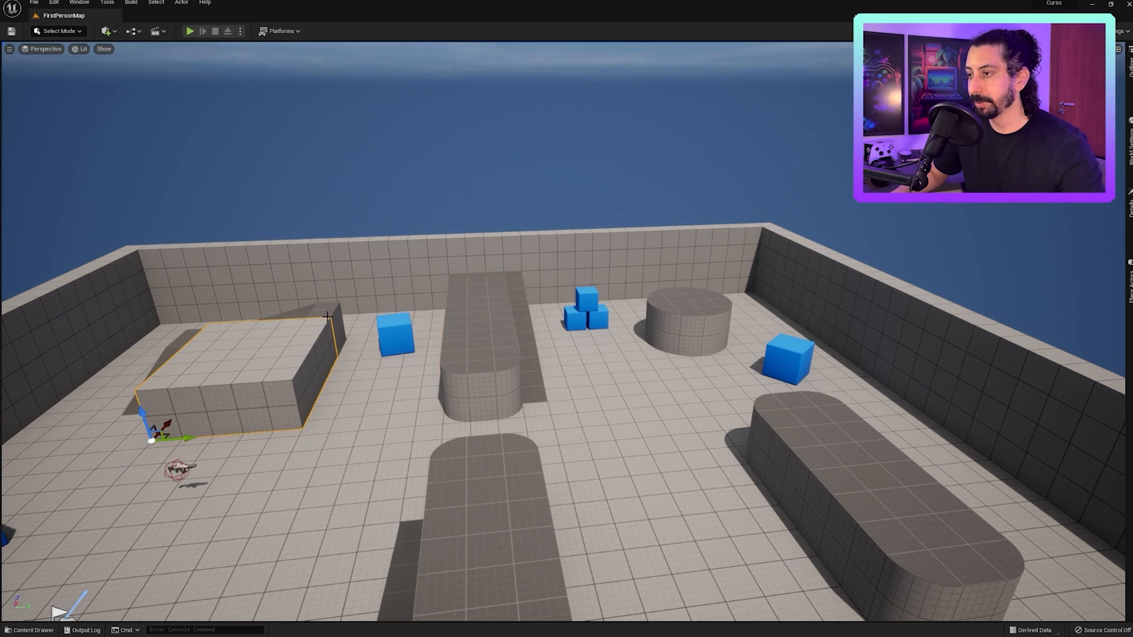
{"action": "right_click_drag", "start_coordinate": [287, 387], "coordinate": [290, 387]}
{"action": "left_click", "coordinate": [687, 330]}
{"action": "left_click", "coordinate": [803, 433]}
{"action": "right_click_drag", "start_coordinate": [803, 433], "coordinate": [791, 445]}
{"action": "right_click_drag", "start_coordinate": [379, 207], "coordinate": [354, 230]}
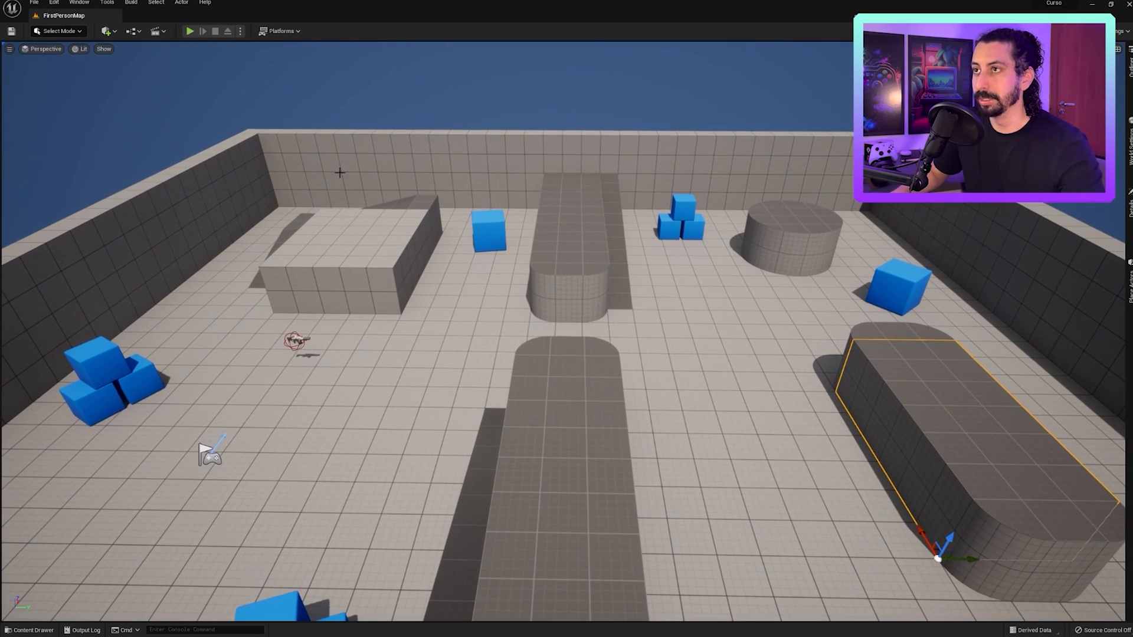
- Review the available editor modes, including Landscape, and the categories of actors that can be added to the level
{"action": "left_click", "coordinate": [73, 33]}
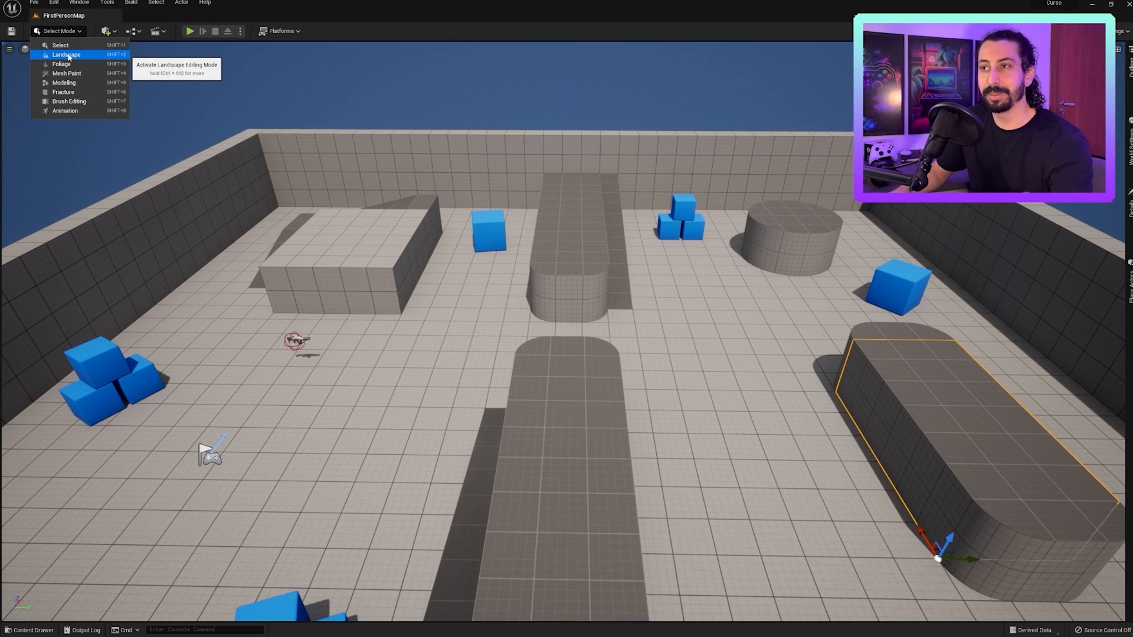
{"action": "key", "text": "Escape"}
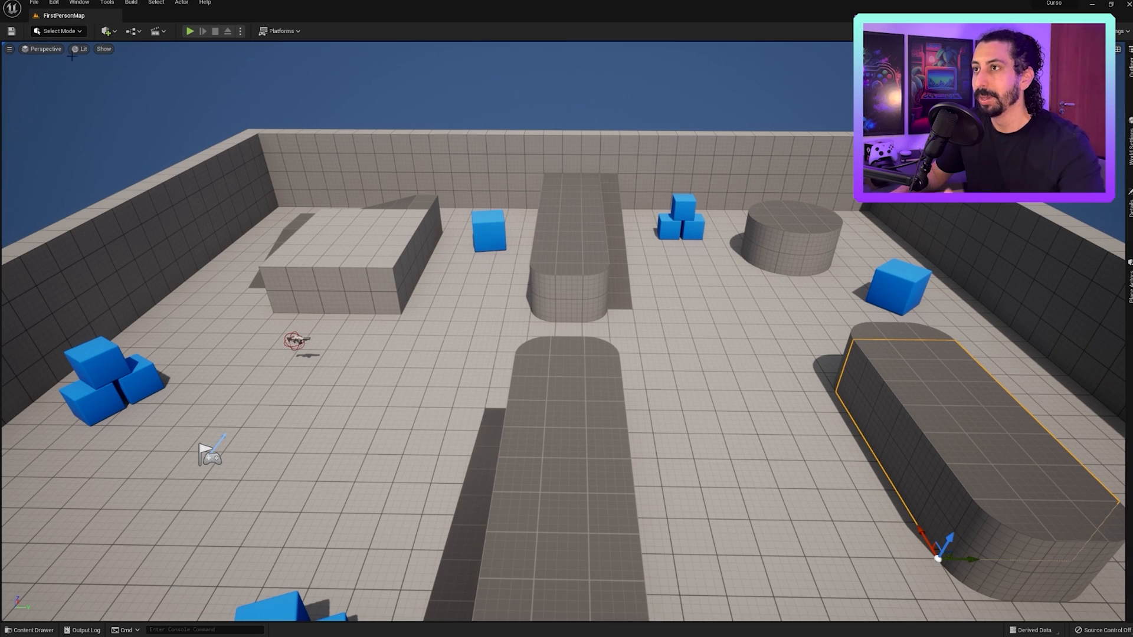
{"action": "left_click", "coordinate": [109, 34]}
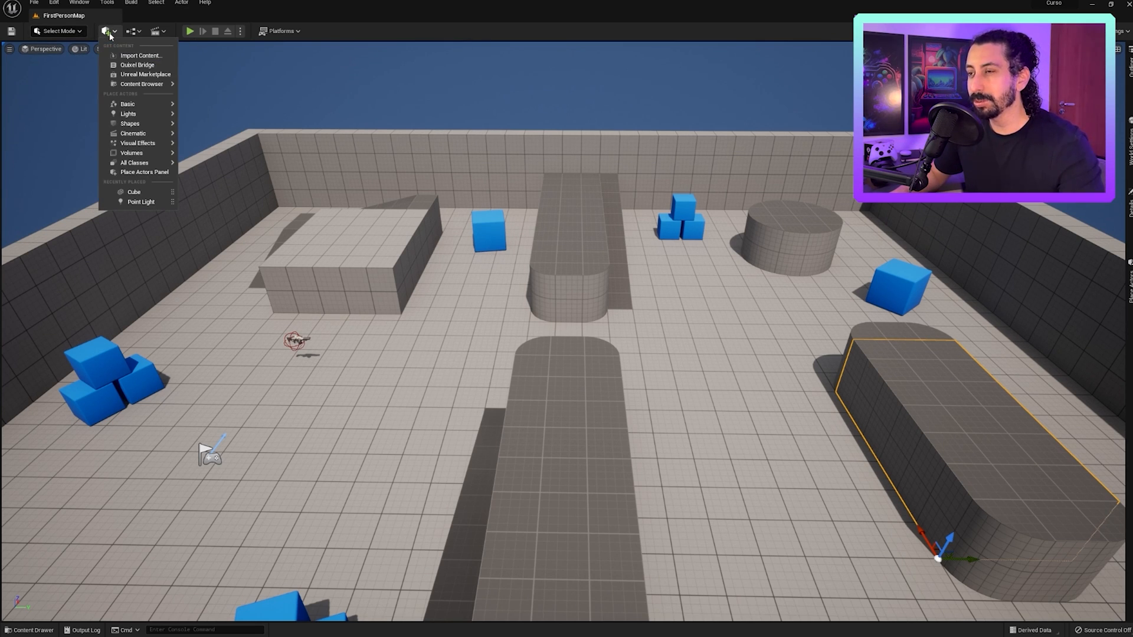
{"action": "mouse_move", "coordinate": [143, 125]}
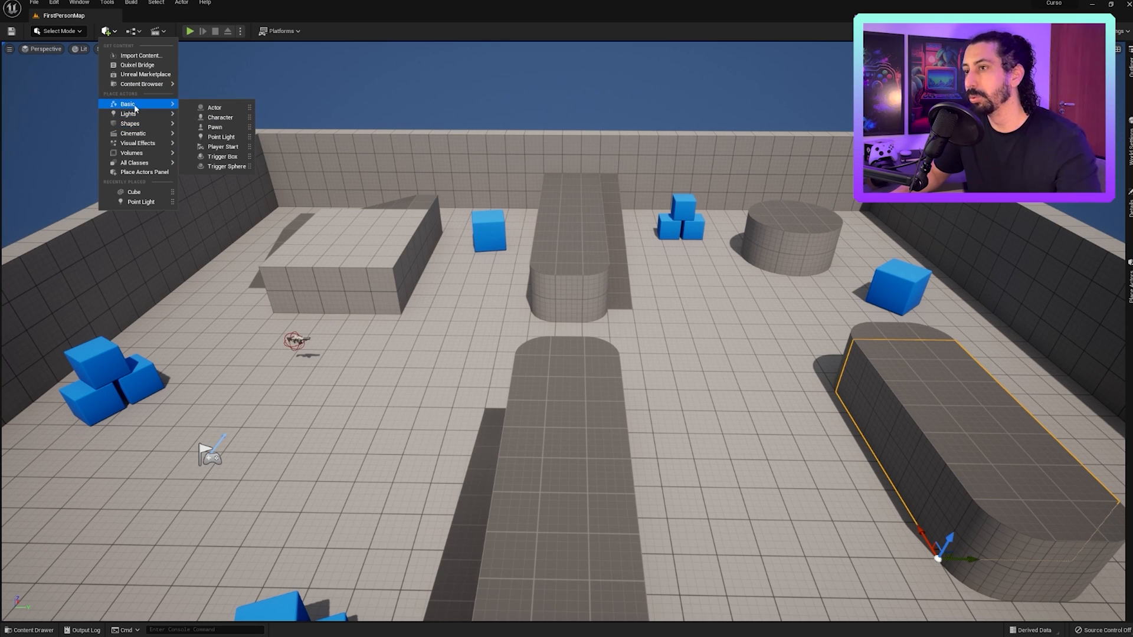
{"action": "left_click", "coordinate": [1129, 283]}
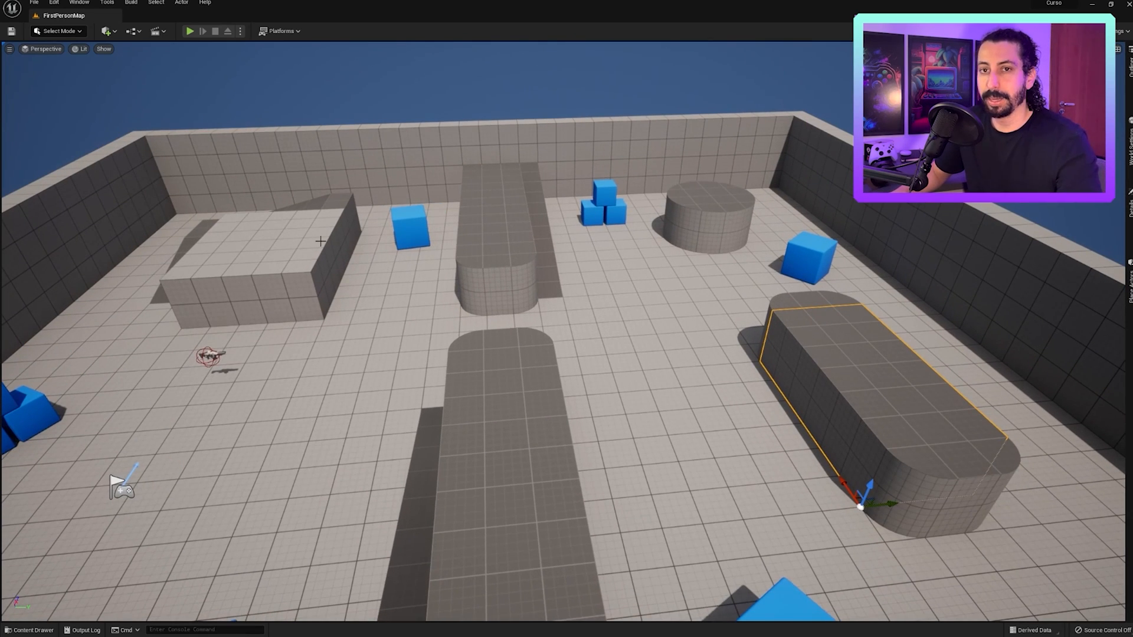
- Open the Level Blueprint and add a Print String node connected to Event BeginPlay
{"action": "left_click", "coordinate": [140, 31]}
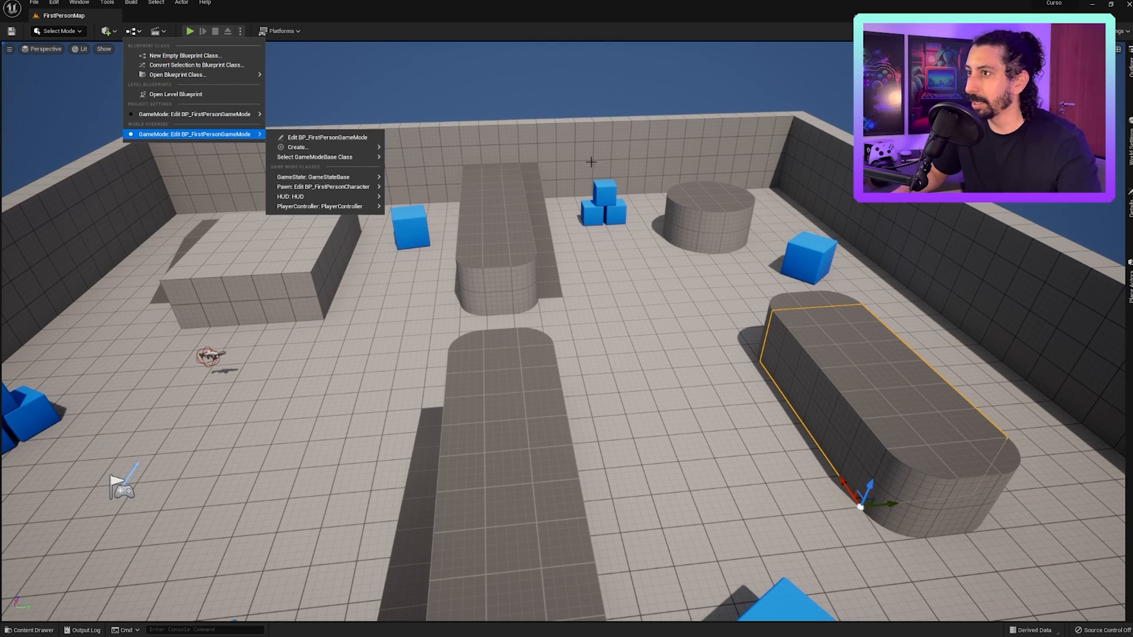
{"action": "left_click", "coordinate": [196, 95]}
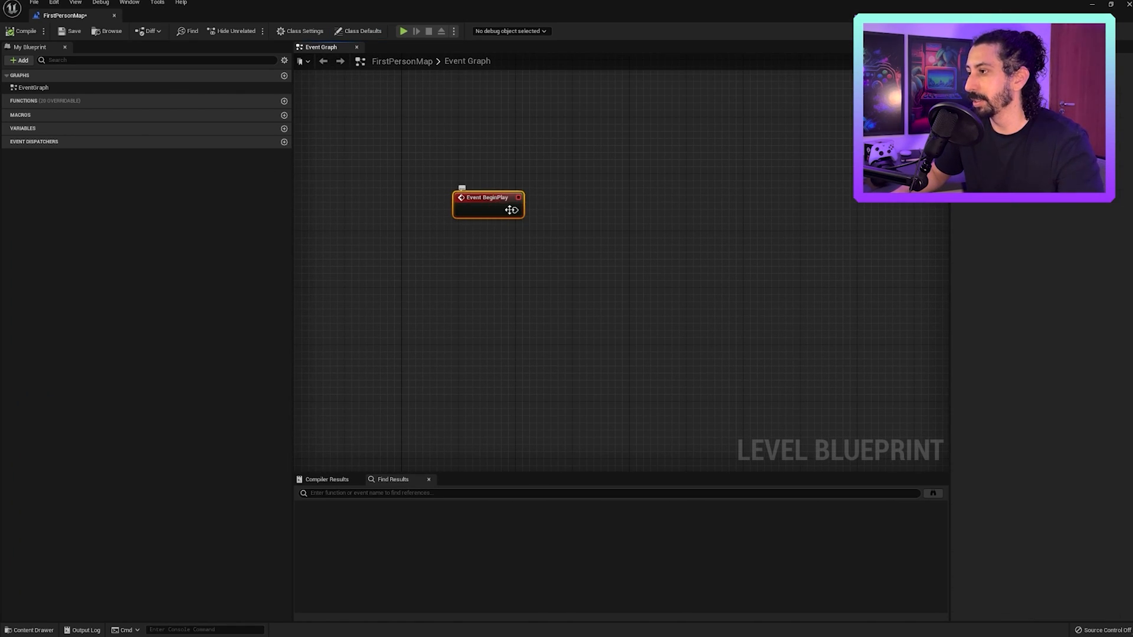
{"action": "left_click_drag", "start_coordinate": [514, 210], "coordinate": [639, 207]}
{"action": "type", "text": "print string"}
{"action": "key", "text": "Return"}
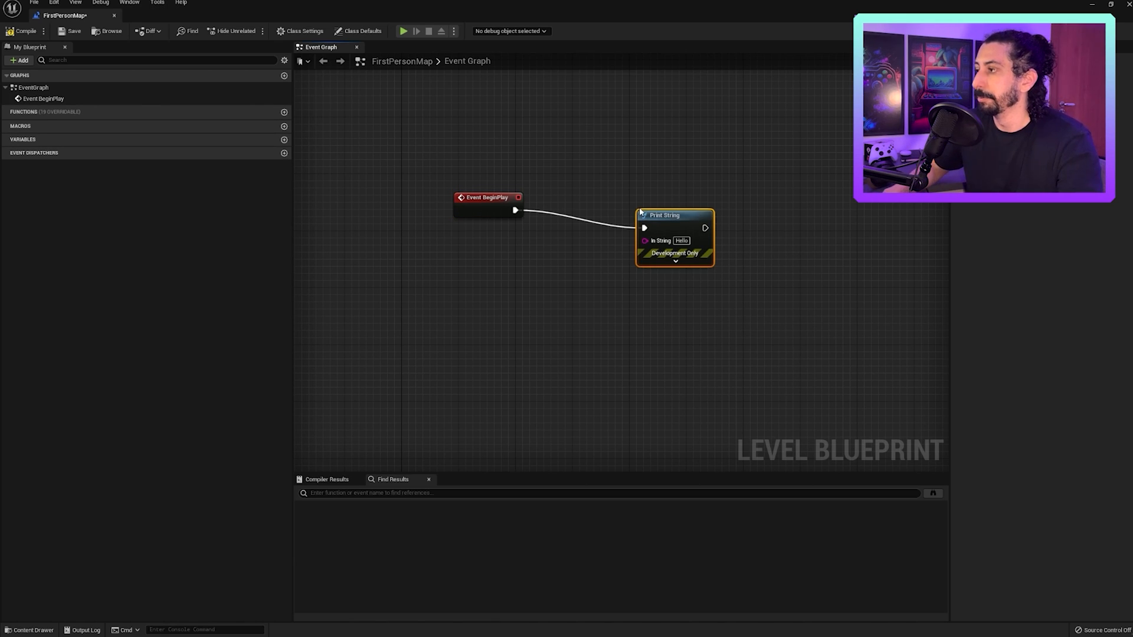
- Line up the Print String node beside Event BeginPlay, compile and save the Level Blueprint, and return to the level view
{"action": "left_click_drag", "start_coordinate": [564, 137], "coordinate": [429, 253]}
{"action": "left_click_drag", "start_coordinate": [647, 225], "coordinate": [617, 211]}
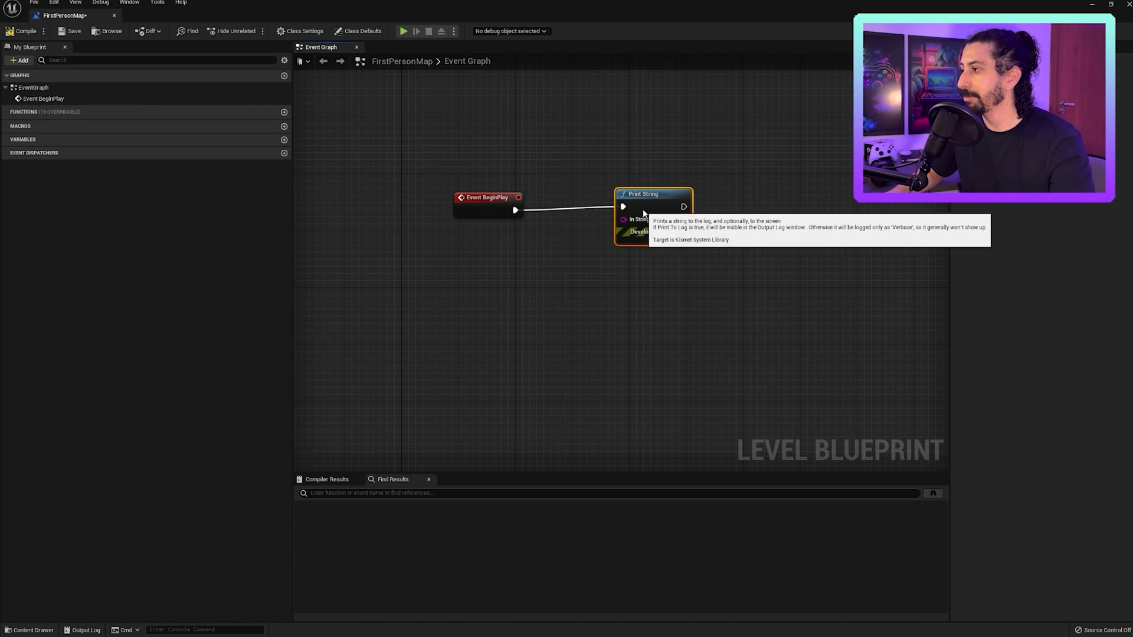
{"action": "left_click_drag", "start_coordinate": [681, 269], "coordinate": [682, 270]}
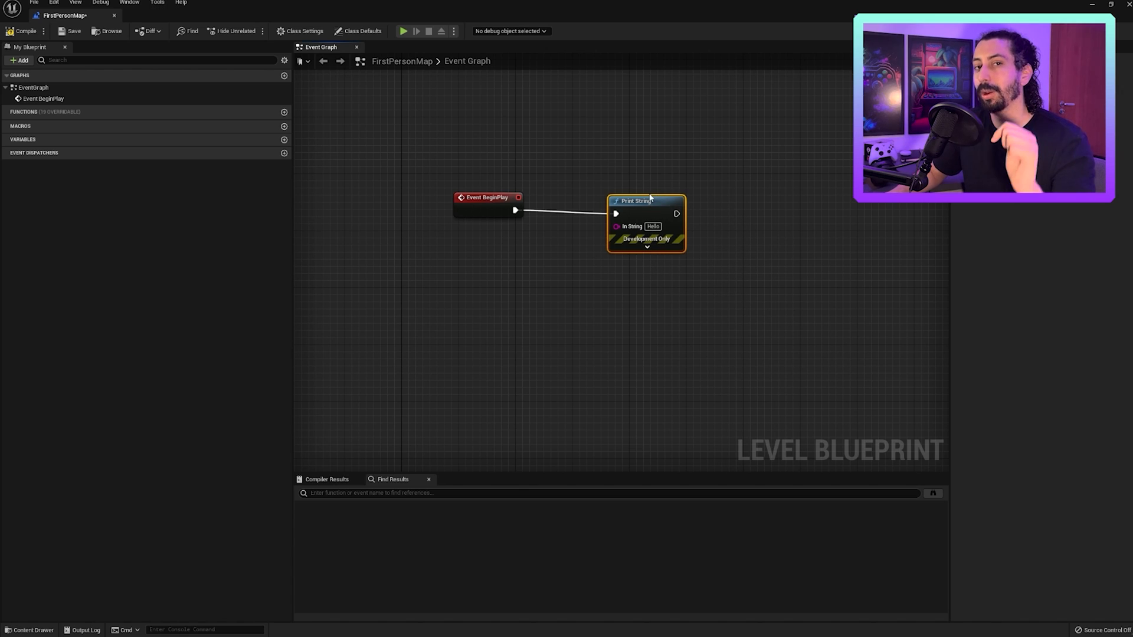
{"action": "left_click", "coordinate": [21, 33]}
{"action": "left_click", "coordinate": [74, 32]}
{"action": "left_click_drag", "start_coordinate": [72, 18], "coordinate": [161, 18]}
{"action": "left_click", "coordinate": [95, 16]}
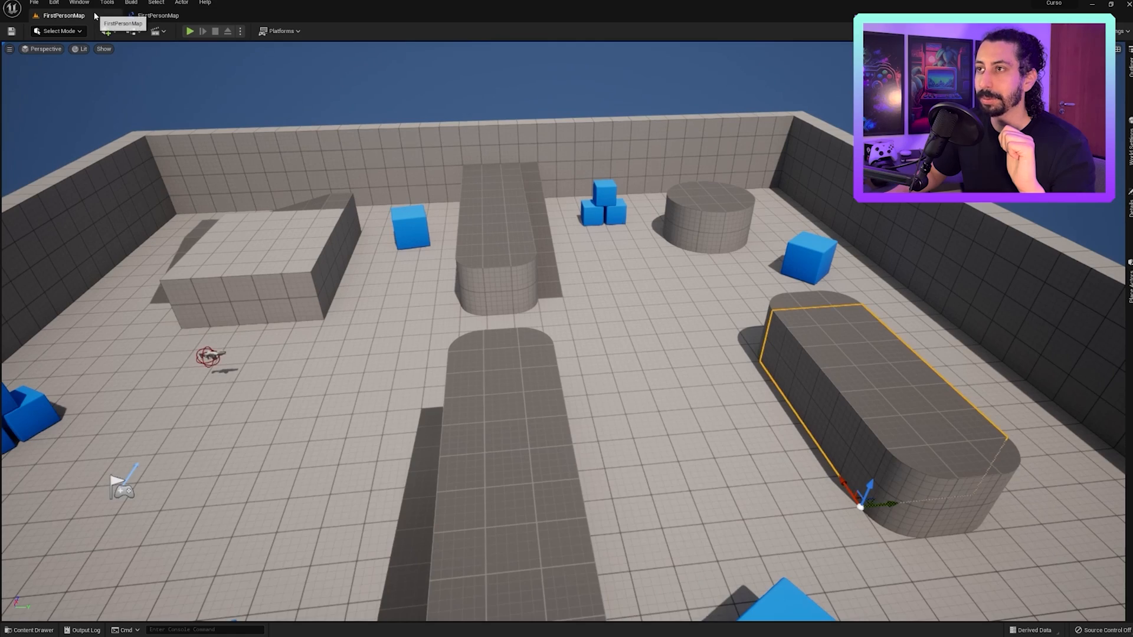
- Review the blueprint commands, look over the level, and briefly check the Content Drawer
{"action": "left_click", "coordinate": [133, 30]}
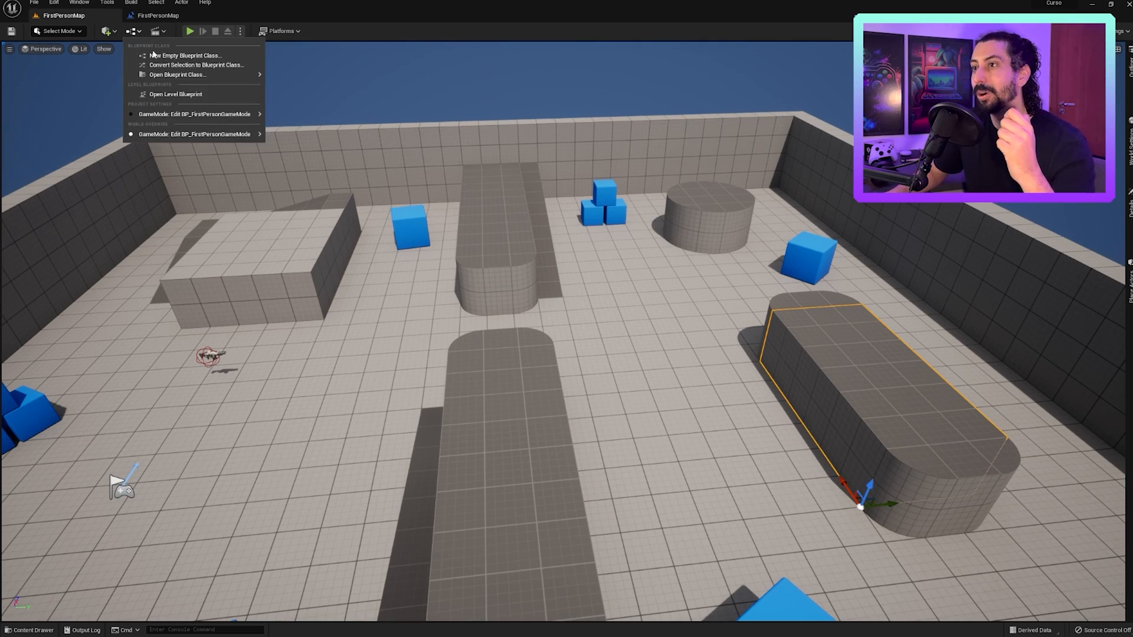
{"action": "right_click_drag", "start_coordinate": [448, 283], "coordinate": [389, 319]}
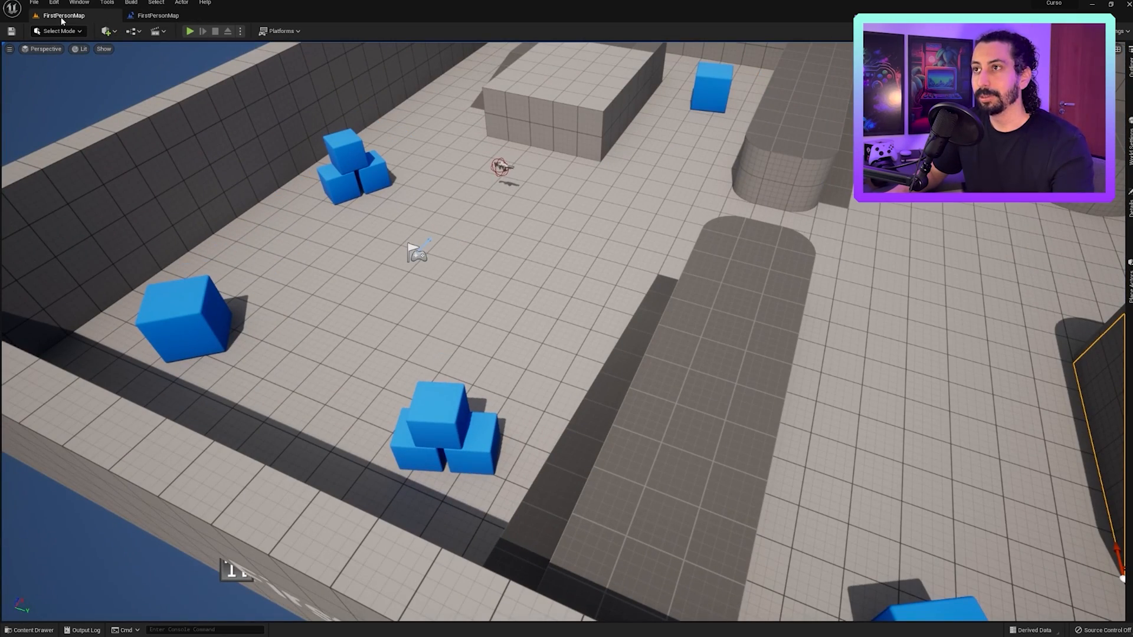
{"action": "right_click_drag", "start_coordinate": [177, 255], "coordinate": [233, 207]}
{"action": "key", "text": "ctrl+space"}
{"action": "key", "text": "ctrl+space"}
- Rearrange the Event BeginPlay and Print String nodes in the Level Blueprint graph, and return to the level view
{"action": "left_click", "coordinate": [149, 16]}
{"action": "left_click_drag", "start_coordinate": [455, 265], "coordinate": [672, 165]}
{"action": "left_click", "coordinate": [672, 168]}
{"action": "left_click_drag", "start_coordinate": [652, 204], "coordinate": [639, 199]}
{"action": "left_click", "coordinate": [560, 230]}
{"action": "left_click_drag", "start_coordinate": [470, 199], "coordinate": [634, 236]}
{"action": "left_click", "coordinate": [635, 273]}
{"action": "left_click_drag", "start_coordinate": [686, 277], "coordinate": [431, 177]}
{"action": "left_click_drag", "start_coordinate": [588, 133], "coordinate": [691, 303]}
{"action": "left_click", "coordinate": [65, 16]}
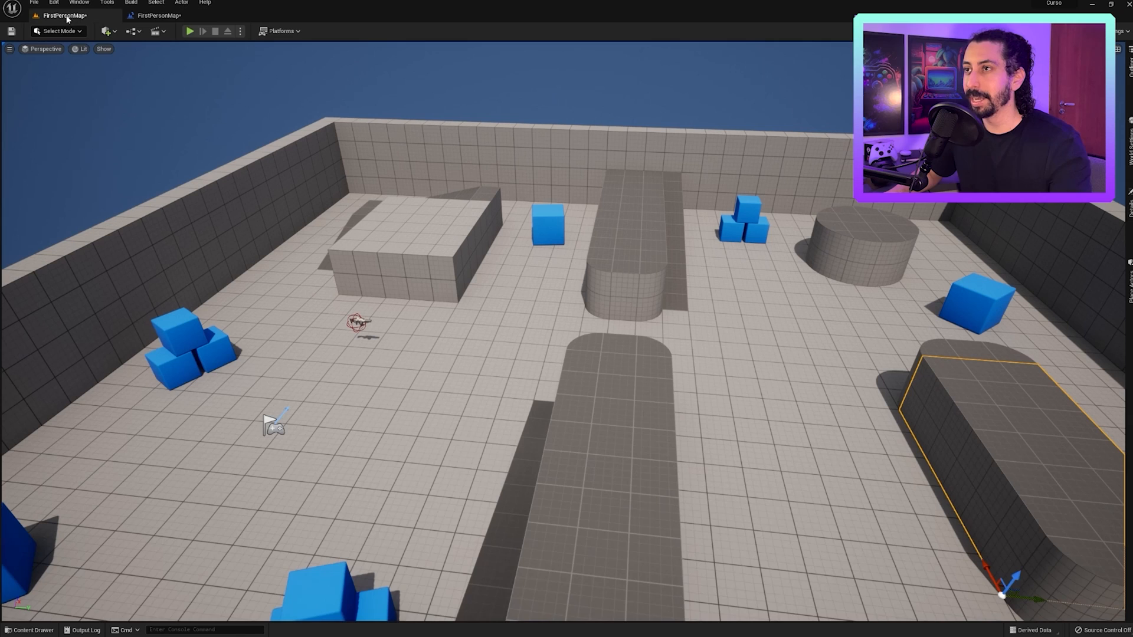
- Play the level, pick up the rifle, shoot at the blue cubes, and stop the play session
{"action": "left_click", "coordinate": [190, 30]}
{"action": "left_click", "coordinate": [389, 390]}
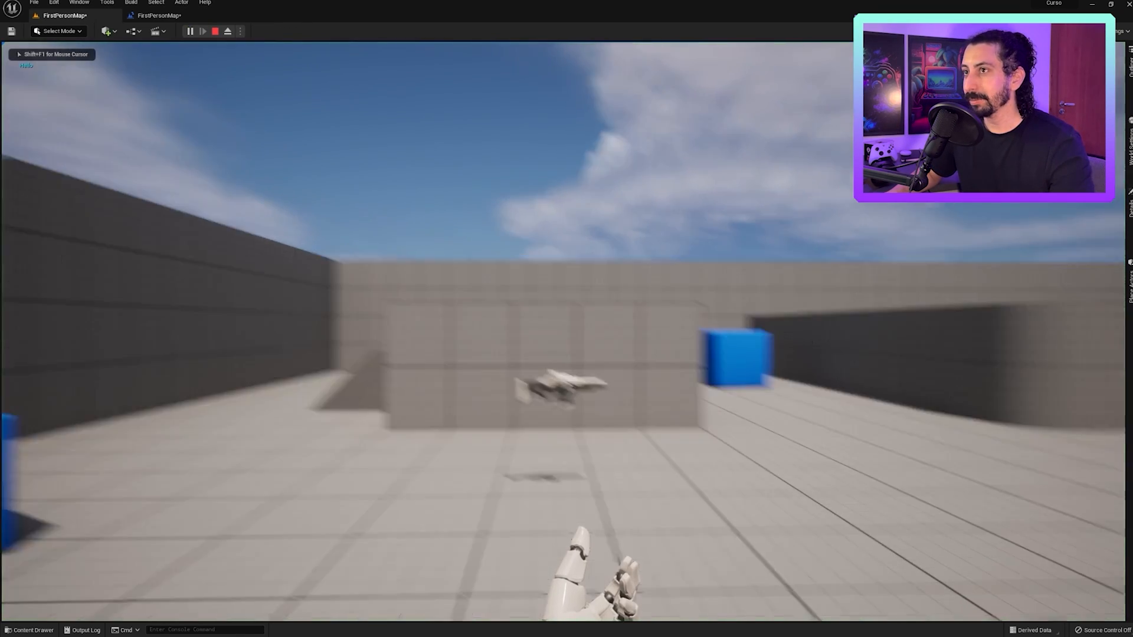
{"action": "key", "text": "w"}
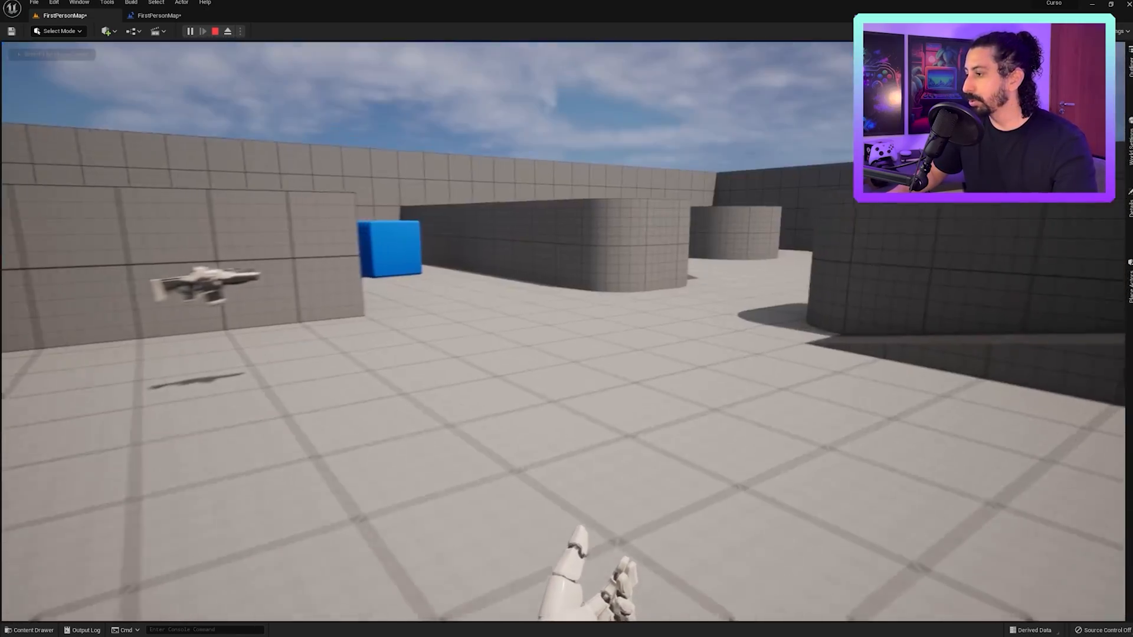
{"action": "key", "text": "w"}
{"action": "key", "text": "w"}
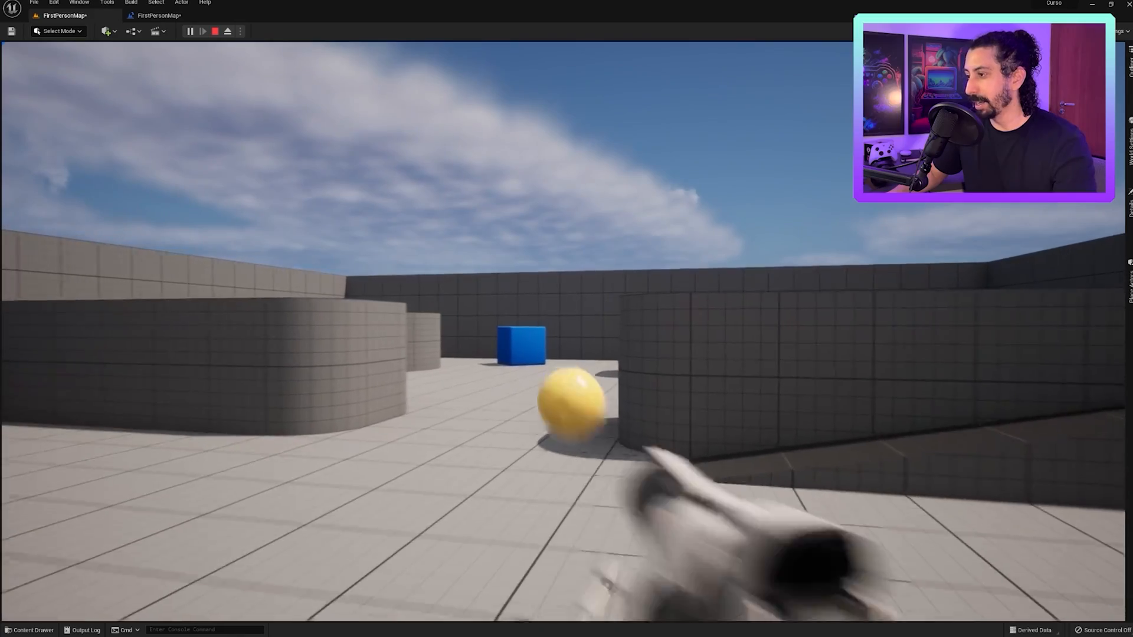
{"action": "left_click", "coordinate": [563, 332]}
{"action": "left_click", "coordinate": [564, 332]}
{"action": "left_click", "coordinate": [564, 332]}
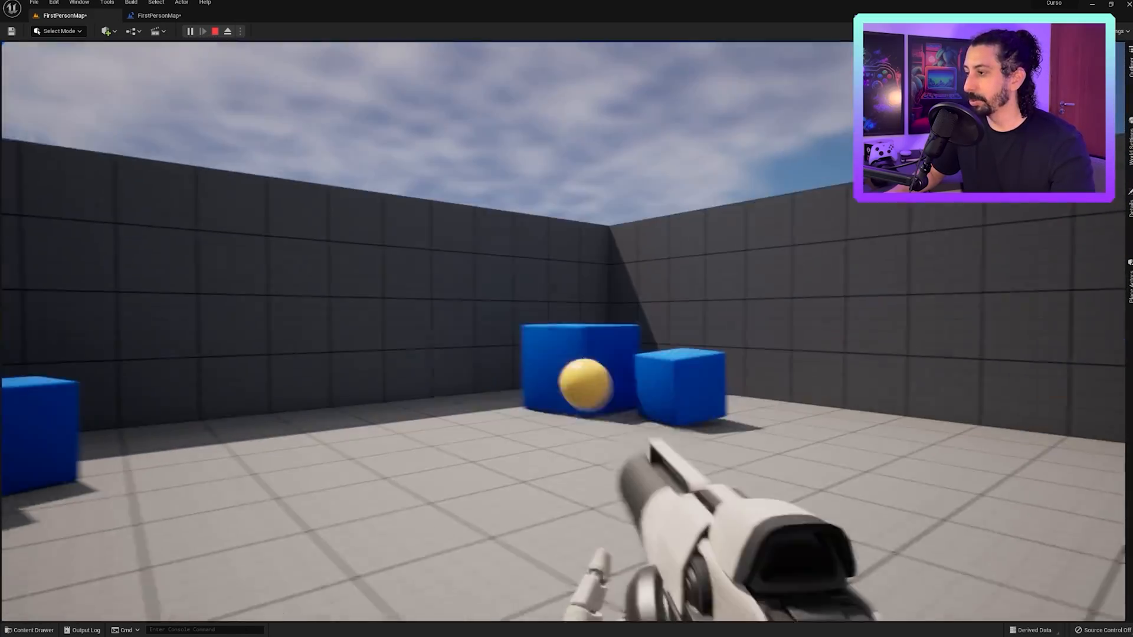
{"action": "key", "text": "Escape"}
- Select the large blue cube near the wall corner and filter its details by "simulate" to check its physics setting
{"action": "right_click_drag", "start_coordinate": [512, 341], "coordinate": [549, 377]}
{"action": "key", "text": "w"}
{"action": "left_click", "coordinate": [512, 341]}
{"action": "key", "text": "s"}
{"action": "key", "text": "w"}
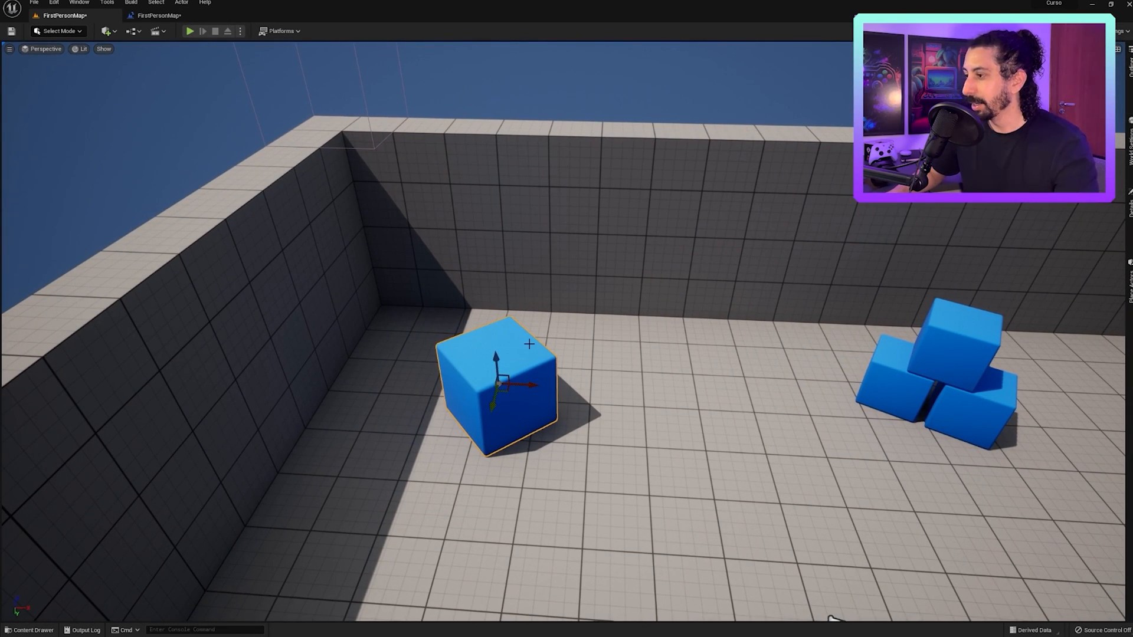
{"action": "left_click", "coordinate": [1129, 199]}
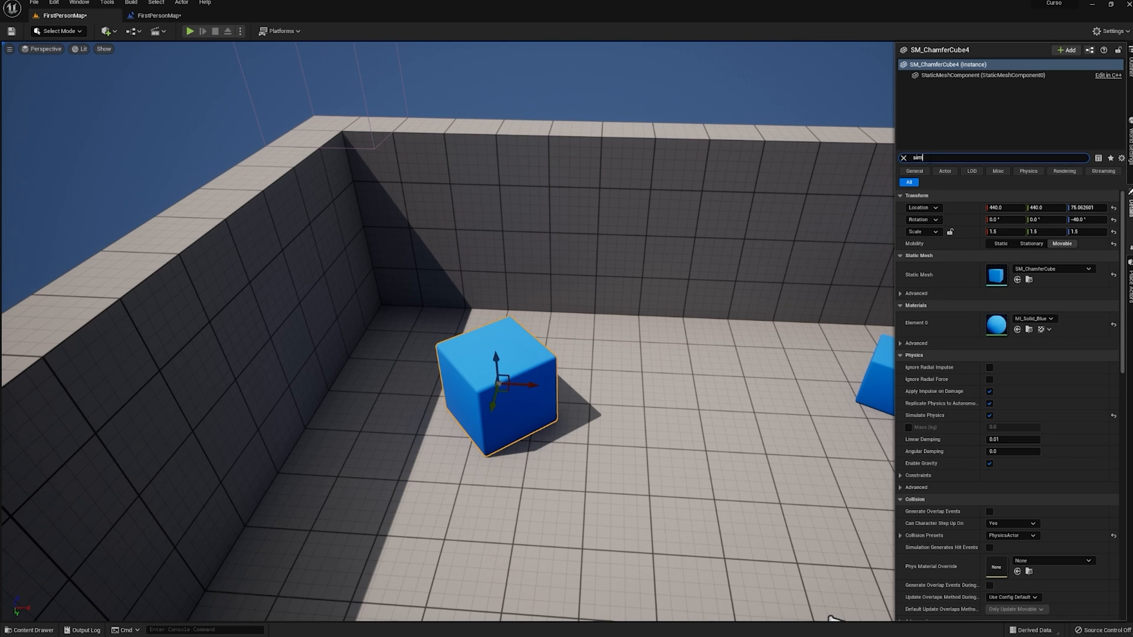
{"action": "type", "text": "ate"}
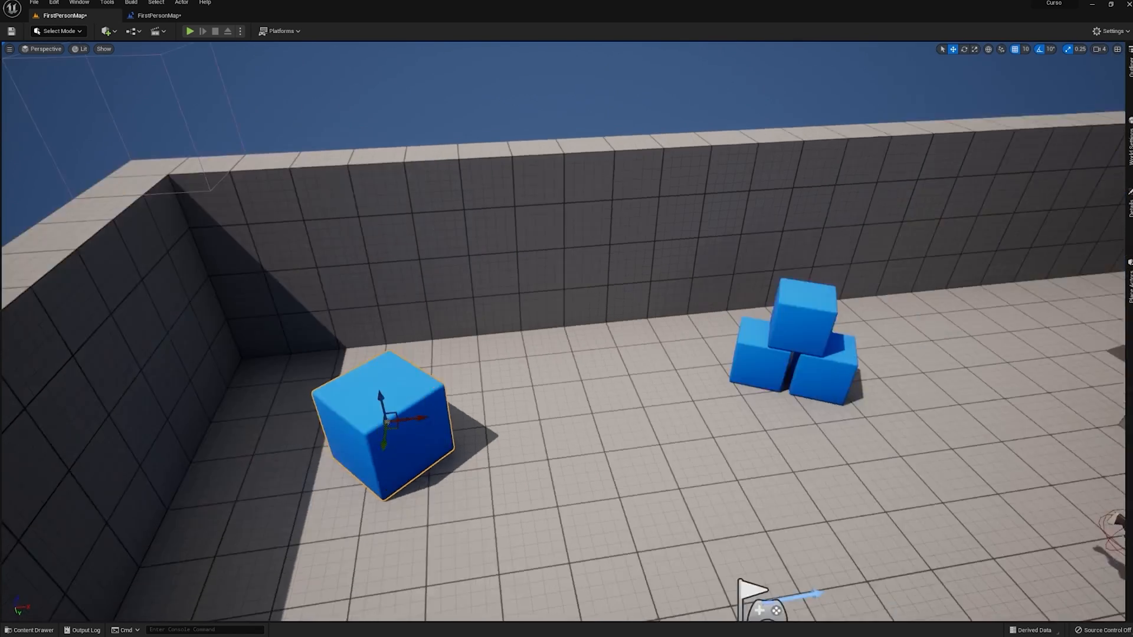
{"action": "right_click_drag", "start_coordinate": [860, 255], "coordinate": [874, 271]}
{"action": "left_click", "coordinate": [1129, 219]}
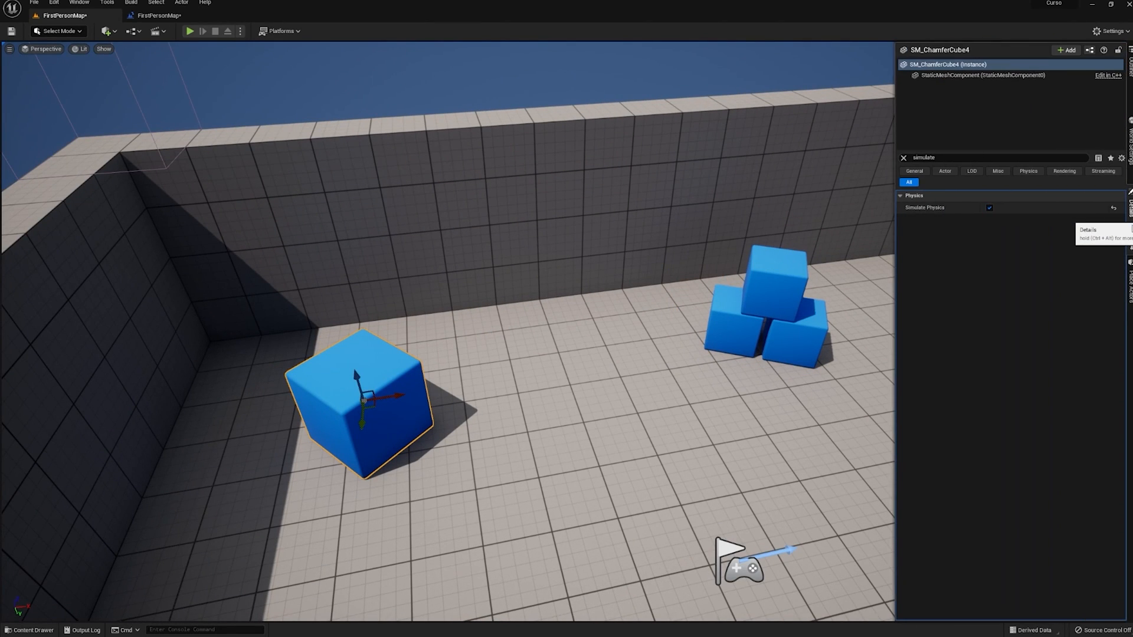
- Place a basic cube on the floor beside the large blue cube and enable Simulate Physics on it
{"action": "left_click", "coordinate": [1129, 286]}
{"action": "left_click_drag", "start_coordinate": [607, 132], "coordinate": [558, 330]}
{"action": "key", "text": "End"}
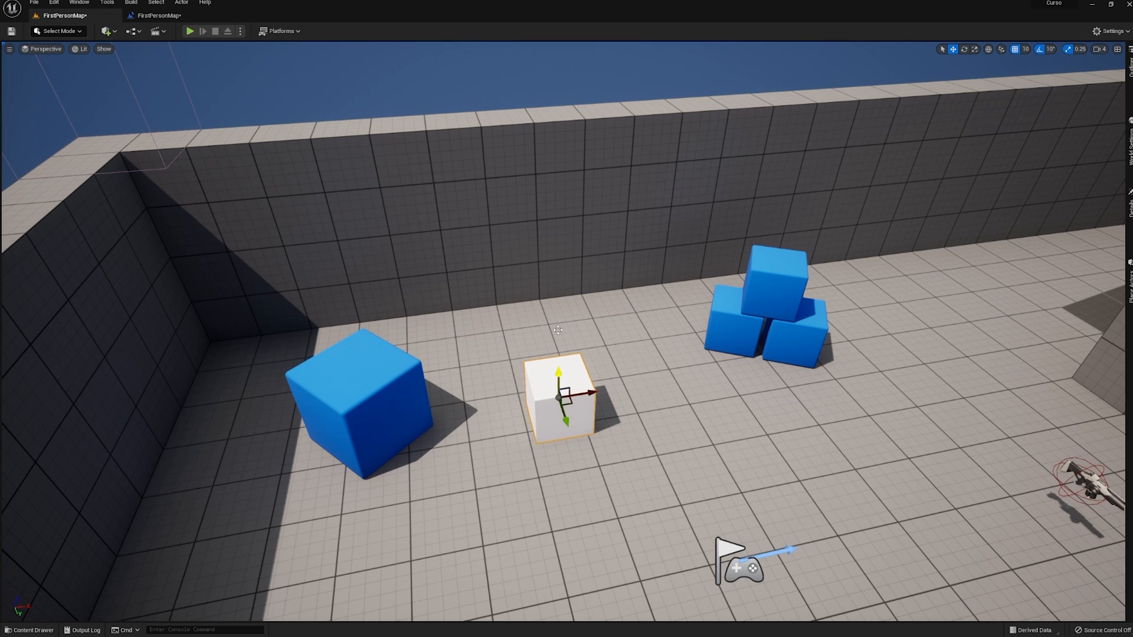
{"action": "left_click", "coordinate": [1129, 209]}
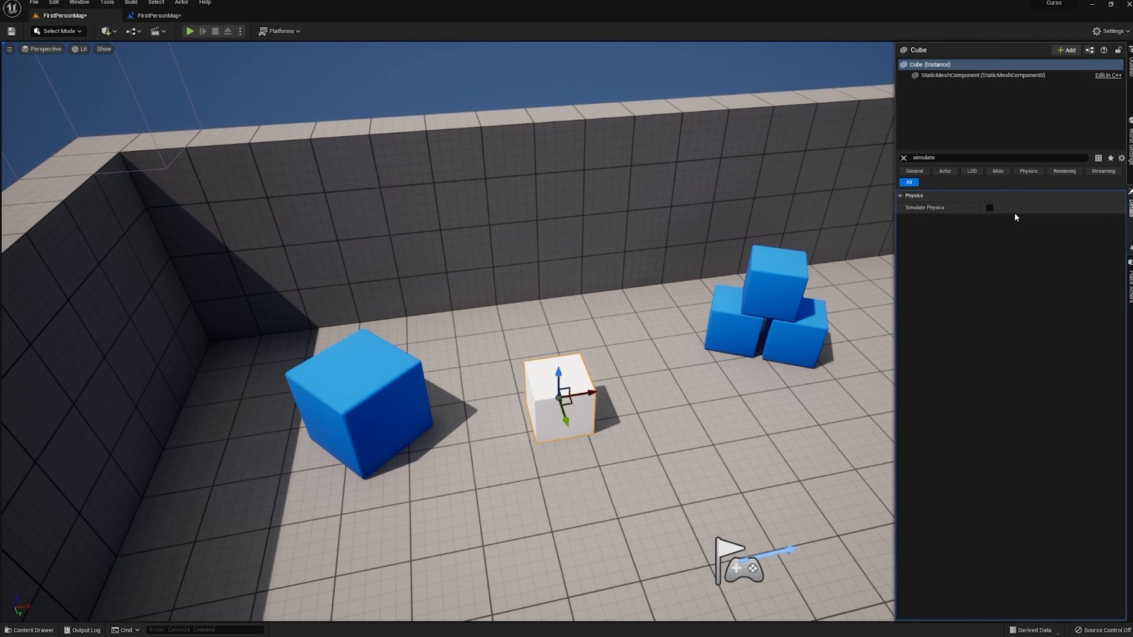
{"action": "left_click", "coordinate": [990, 208]}
- Play the level, shoot the new white cube with the rifle to test its physics, and stop the play session
{"action": "left_click", "coordinate": [190, 31]}
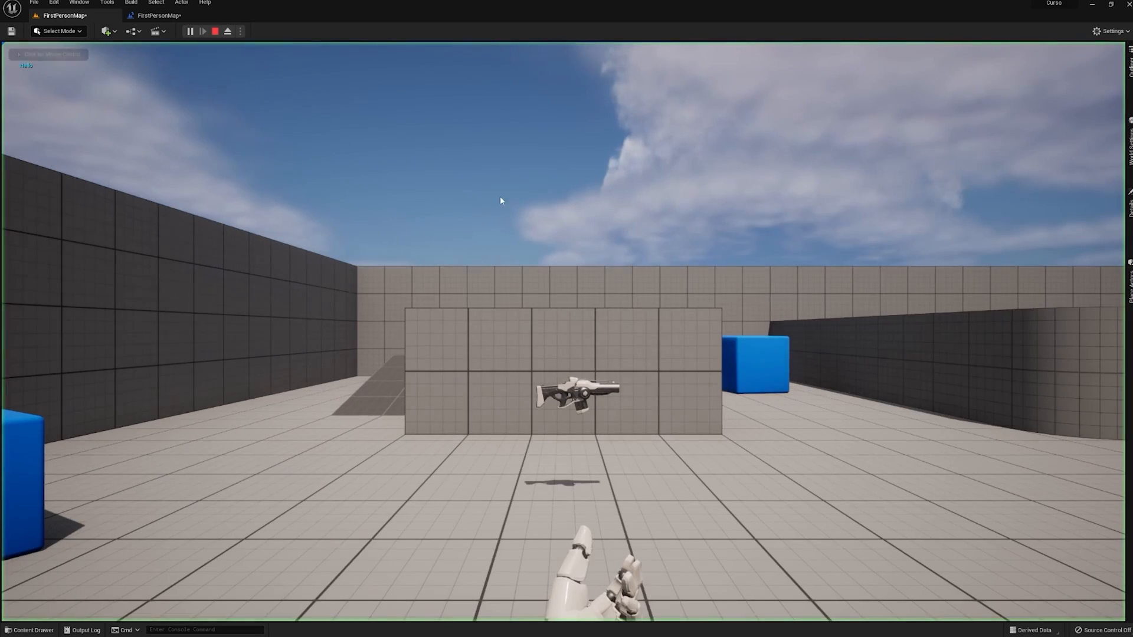
{"action": "key", "text": "w"}
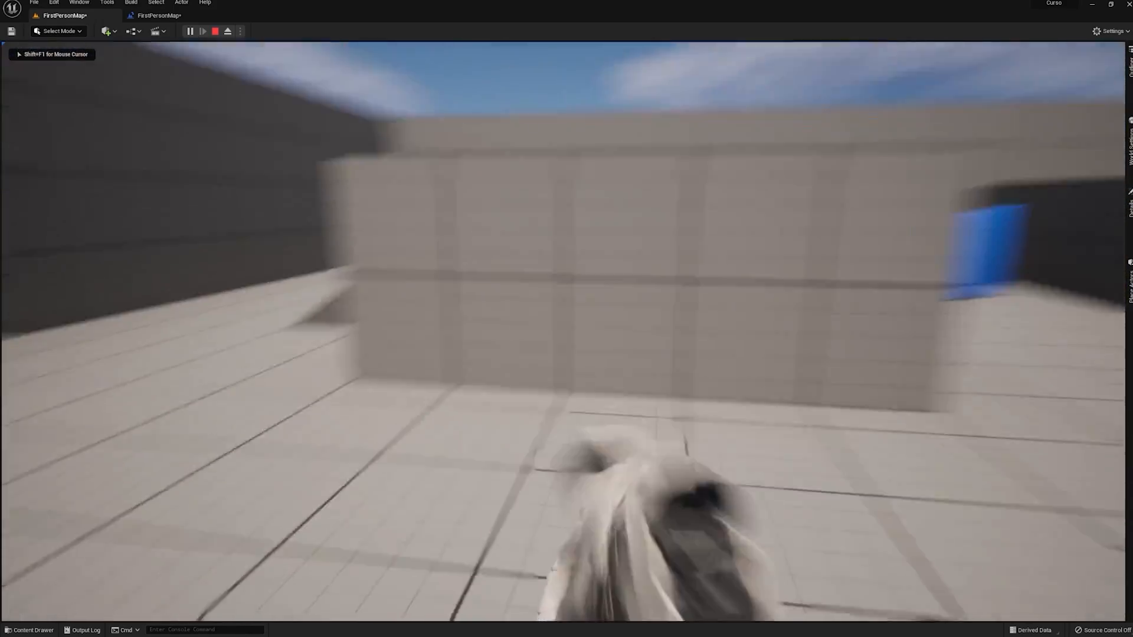
{"action": "left_click", "coordinate": [563, 332]}
{"action": "left_click", "coordinate": [564, 332]}
{"action": "key", "text": "w"}
{"action": "left_click", "coordinate": [564, 332]}
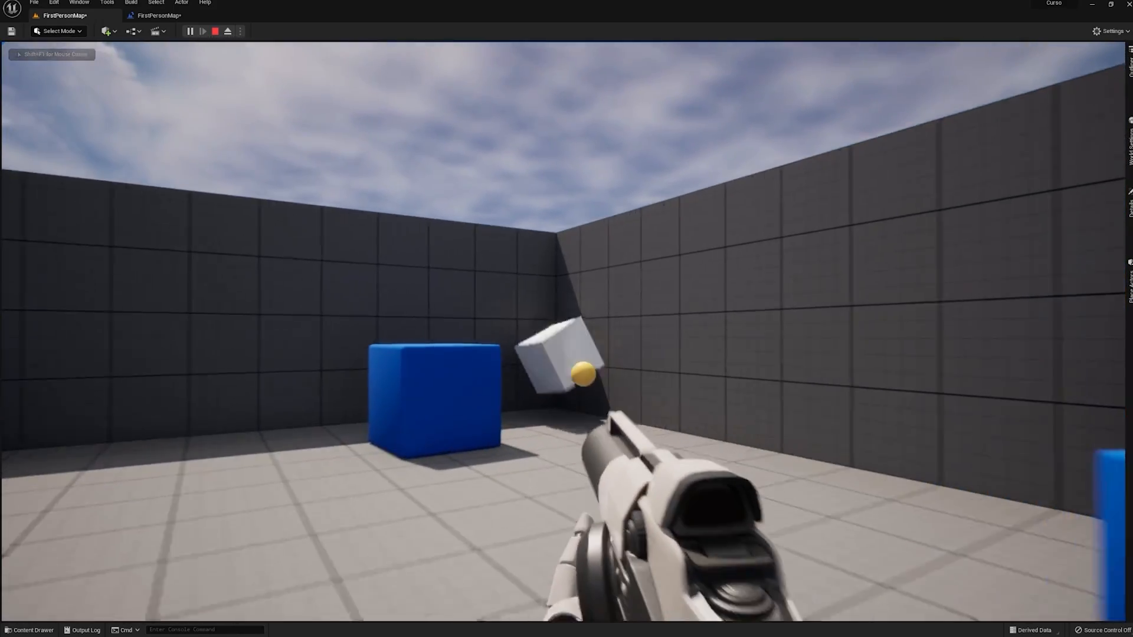
{"action": "left_click", "coordinate": [563, 332]}
{"action": "key", "text": "Escape"}
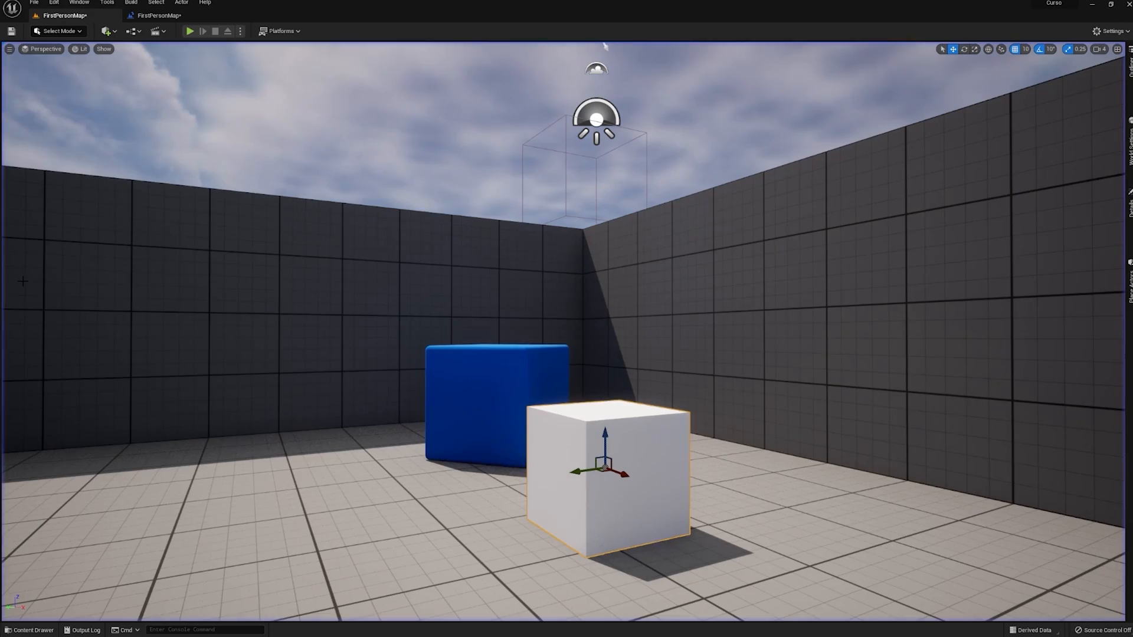
- Switch to the Rotate tool and examine the whole level layout from several sides
{"action": "key", "text": "e"}
{"action": "right_click_drag", "start_coordinate": [356, 295], "coordinate": [325, 290]}
{"action": "key", "text": "w"}
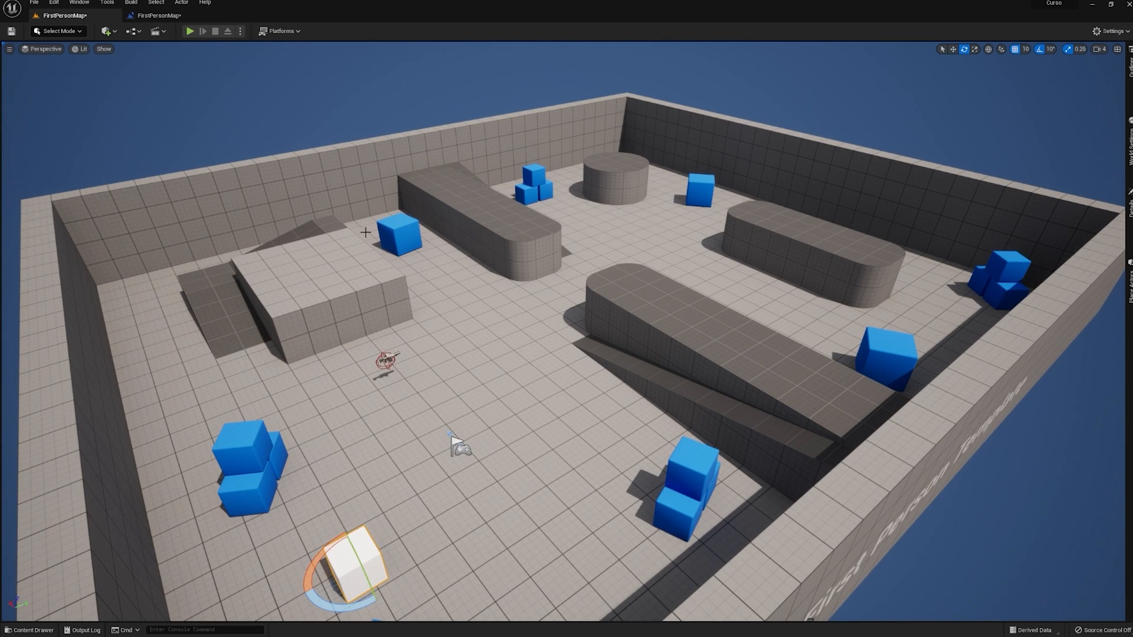
{"action": "mouse_move", "coordinate": [409, 301]}
{"action": "right_mouse_down"}
{"action": "mouse_move", "coordinate": [522, 245]}
{"action": "mouse_move", "coordinate": [495, 247]}
{"action": "mouse_move", "coordinate": [413, 298]}
{"action": "right_mouse_up"}
{"action": "key", "text": "w"}
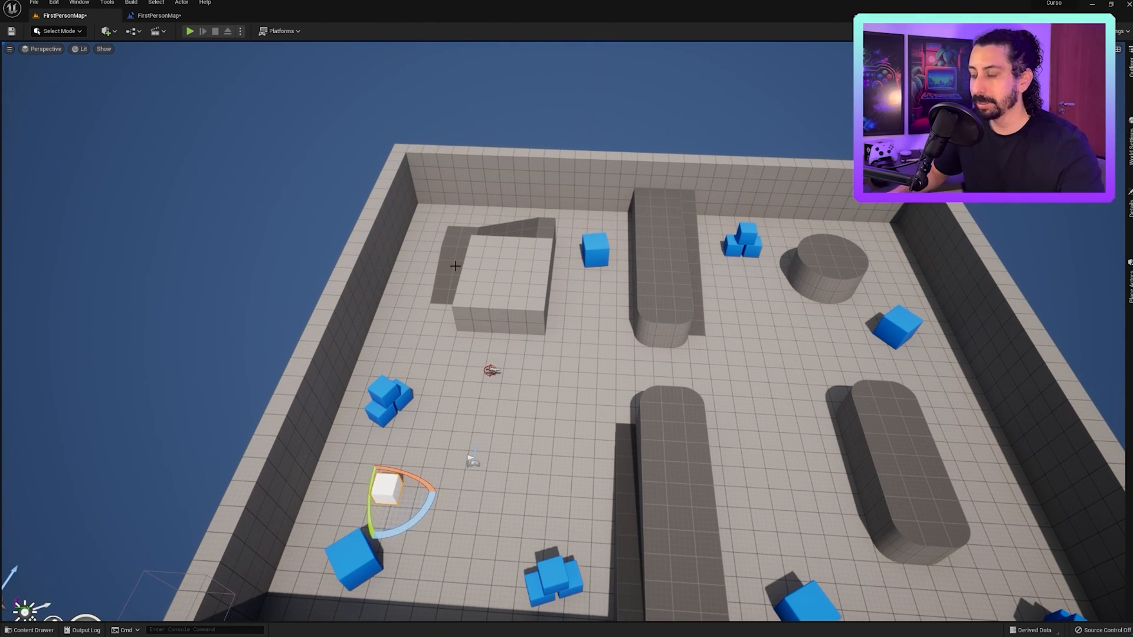
{"action": "right_click_drag", "start_coordinate": [458, 253], "coordinate": [283, 224]}
{"action": "key", "text": "w"}
{"action": "key", "text": "d"}
{"action": "key", "text": "a"}
{"action": "key", "text": "d"}
{"action": "key", "text": "d"}
{"action": "key", "text": "s"}
- Move the middle block of the shorter rounded platform out from between its two rounded ends
{"action": "left_click", "coordinate": [394, 378]}
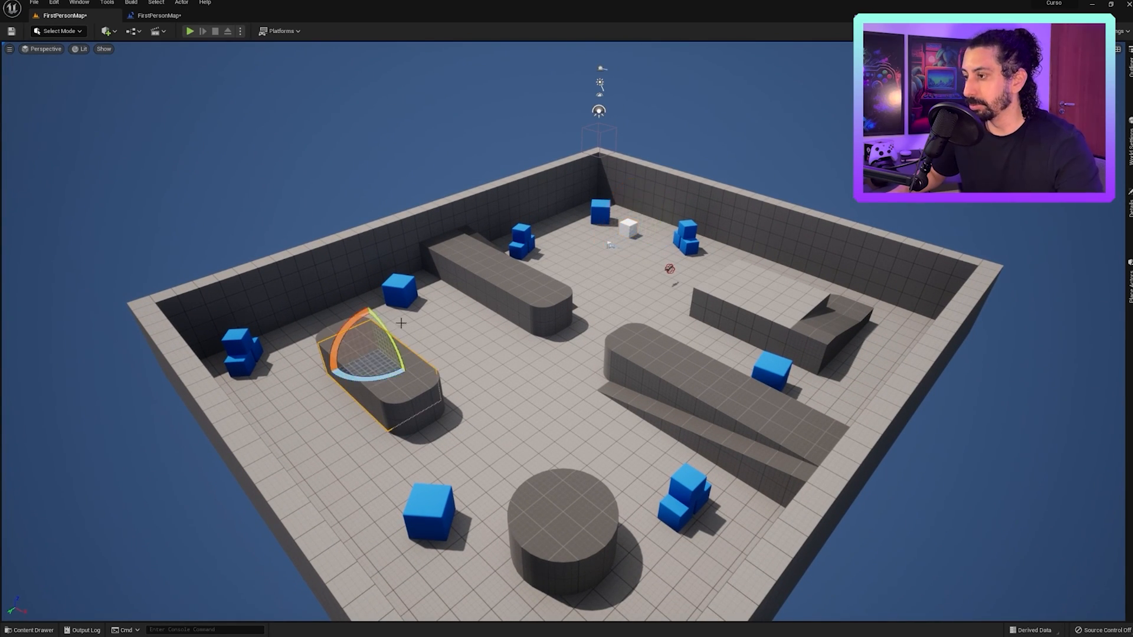
{"action": "key", "text": "w"}
{"action": "right_click_drag", "start_coordinate": [447, 331], "coordinate": [413, 349]}
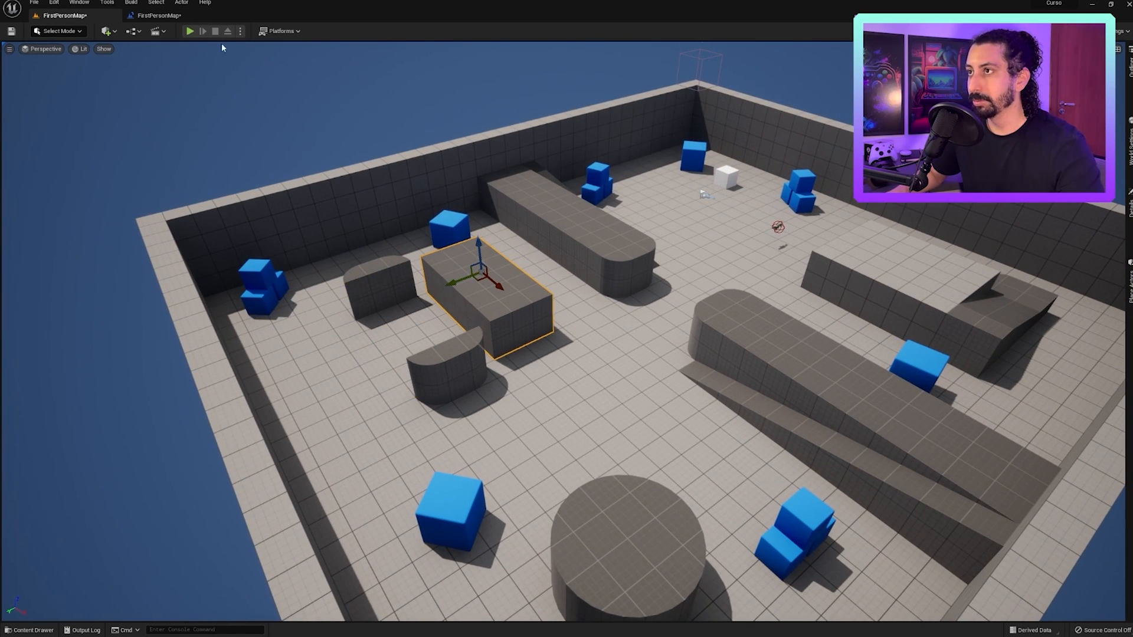
- Play the changed level, run and jump through it, and stop the play session
{"action": "left_click", "coordinate": [189, 31]}
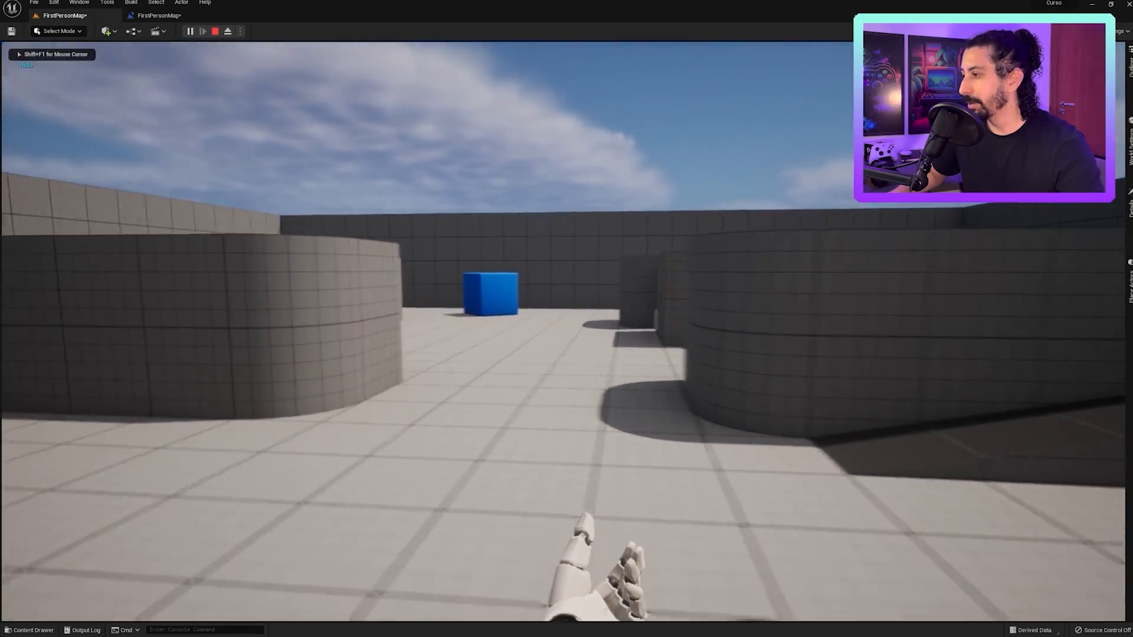
{"action": "key", "text": "w"}
{"action": "key", "text": "space"}
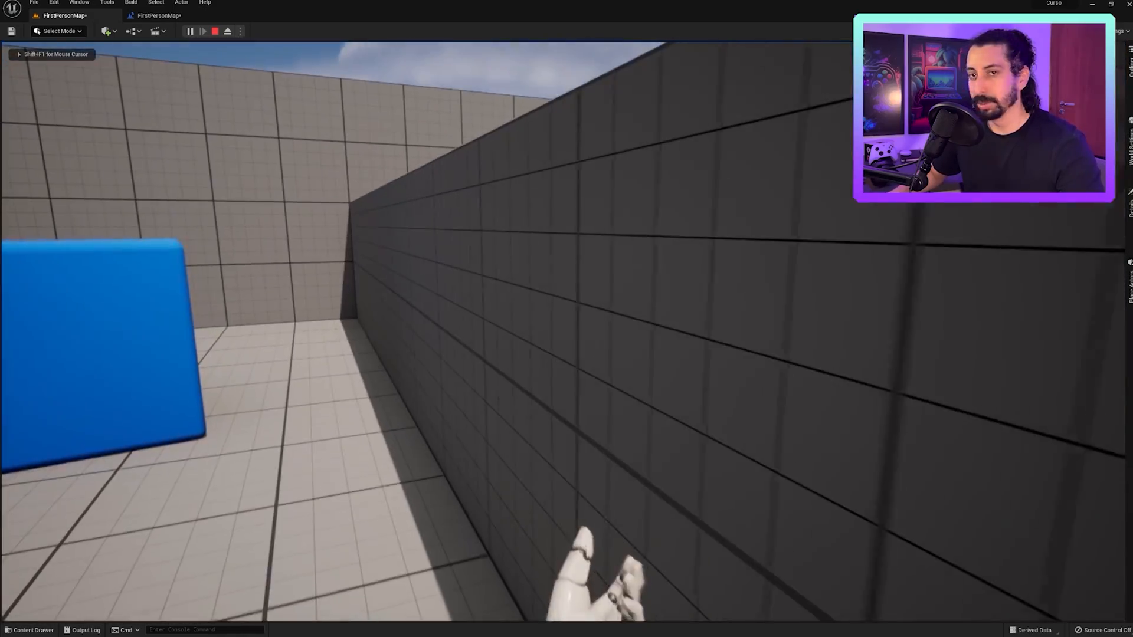
{"action": "key", "text": "Escape"}
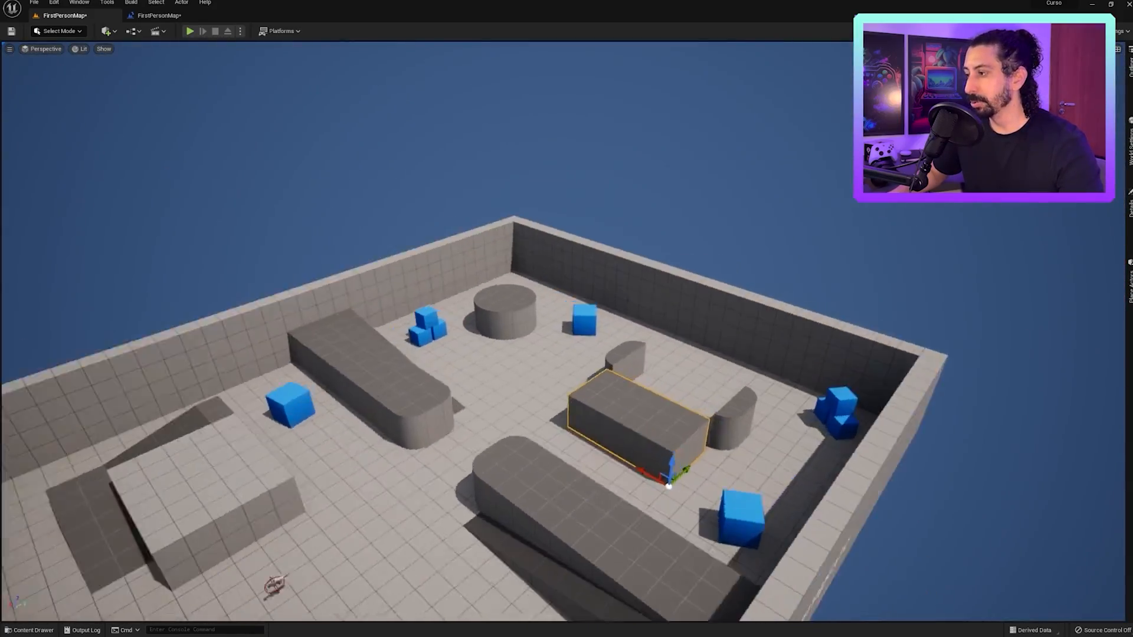
- Move the middle block of the shorter platform back between its two rounded ends
{"action": "right_click_drag", "start_coordinate": [498, 459], "coordinate": [394, 525]}
{"action": "left_click_drag", "start_coordinate": [499, 468], "coordinate": [622, 480]}
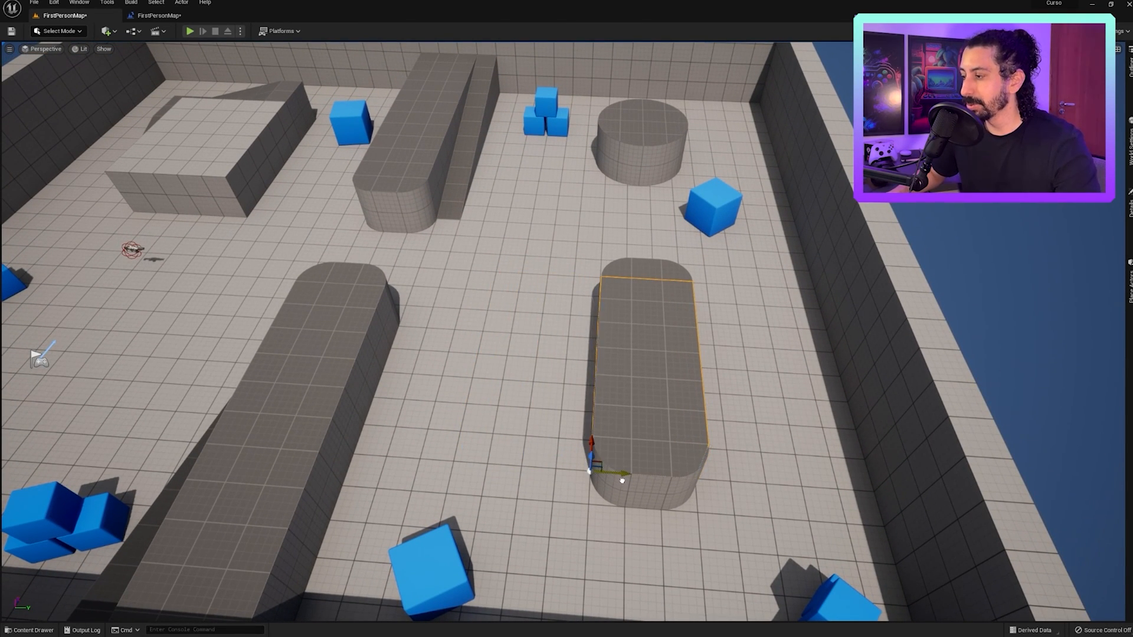
{"action": "right_click_drag", "start_coordinate": [504, 267], "coordinate": [367, 219]}
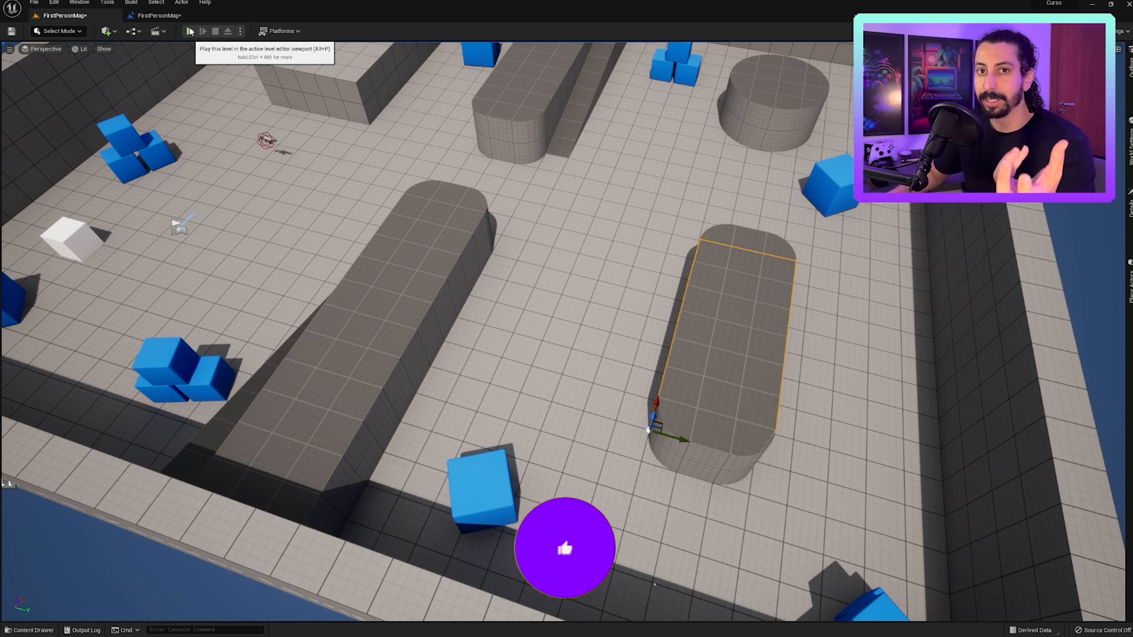
- Play the level in a New Editor Window (PIE) and stop the session
{"action": "left_click", "coordinate": [240, 31]}
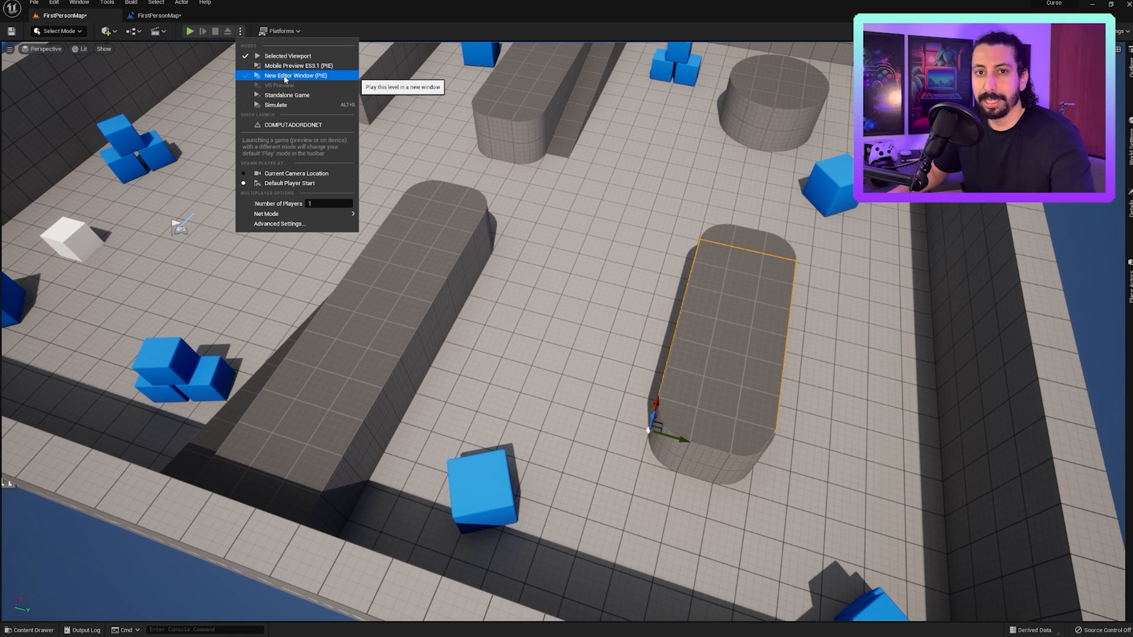
{"action": "left_click", "coordinate": [285, 76]}
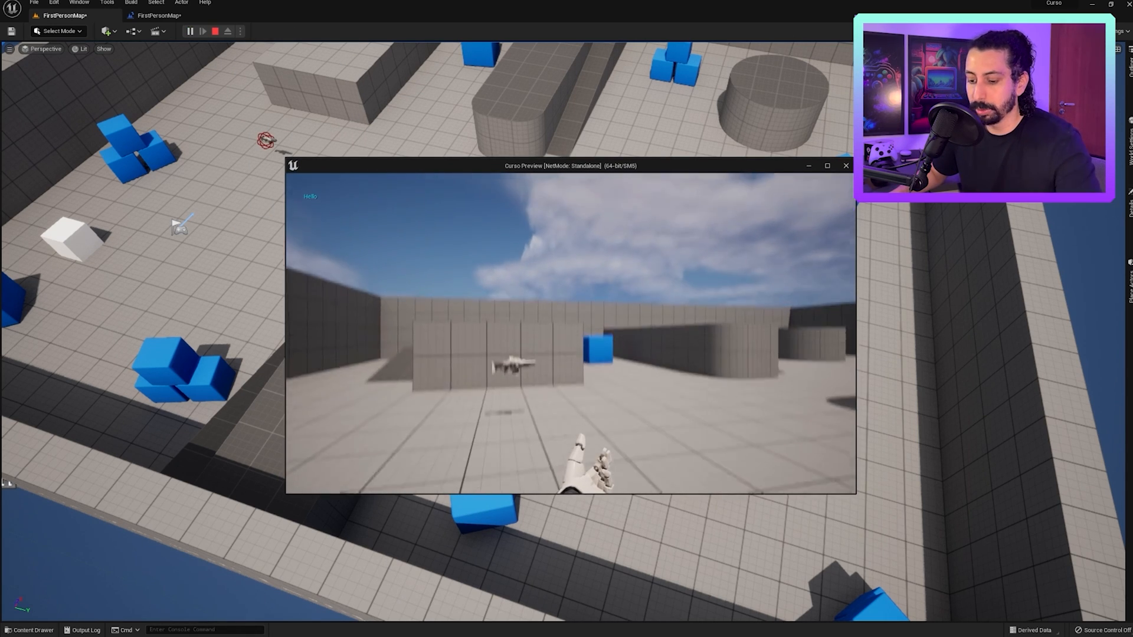
{"action": "key", "text": "Escape"}
- Run the level in Simulate mode, view it from above, and stop the simulation
{"action": "left_click", "coordinate": [241, 31]}
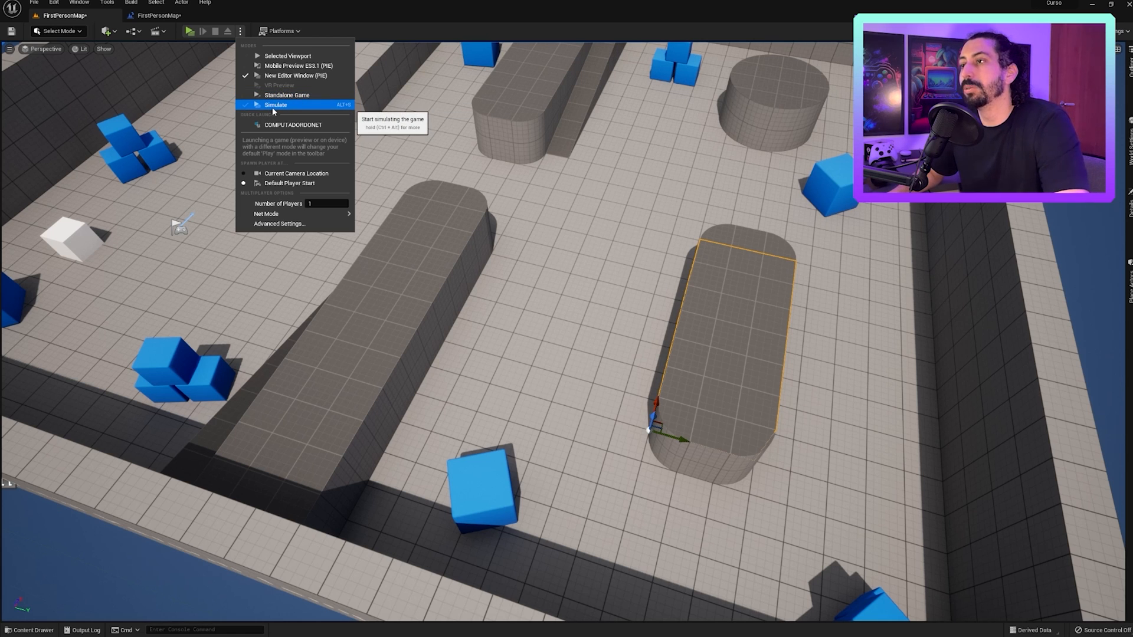
{"action": "left_click", "coordinate": [286, 105]}
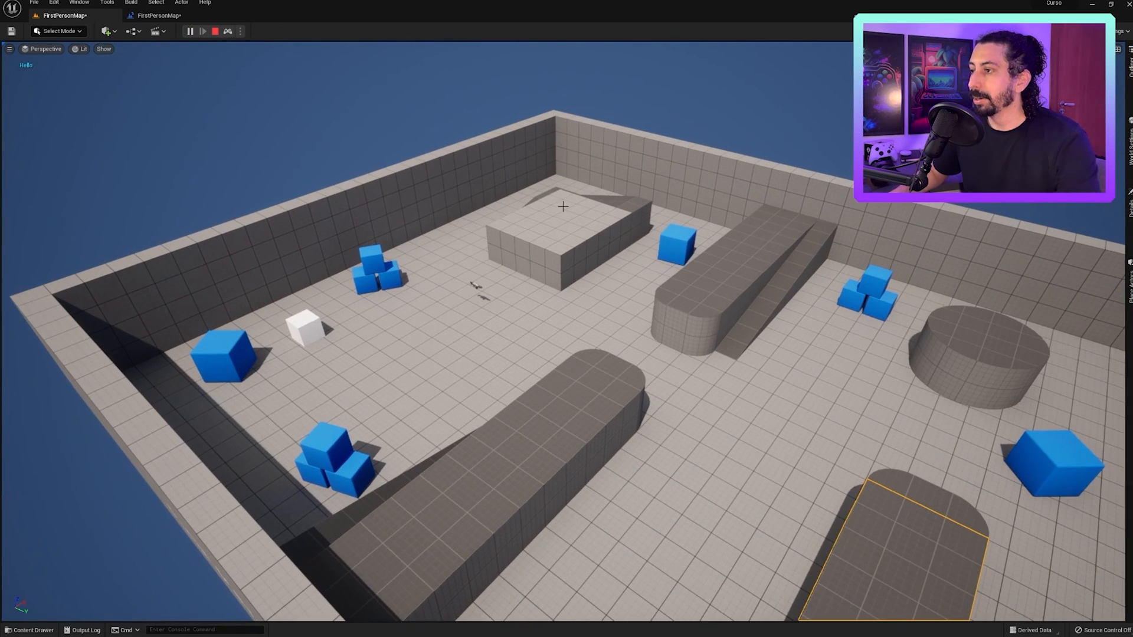
{"action": "key", "text": "Escape"}
- Raise the top cube of the blue stack near the white cube high above the walls
{"action": "left_click", "coordinate": [370, 258]}
{"action": "left_click_drag", "start_coordinate": [368, 230], "coordinate": [334, 95]}
{"action": "mouse_move", "coordinate": [347, 195]}
{"action": "right_mouse_down"}
{"action": "mouse_move", "coordinate": [339, 106]}
{"action": "mouse_move", "coordinate": [347, 194]}
{"action": "right_mouse_up"}
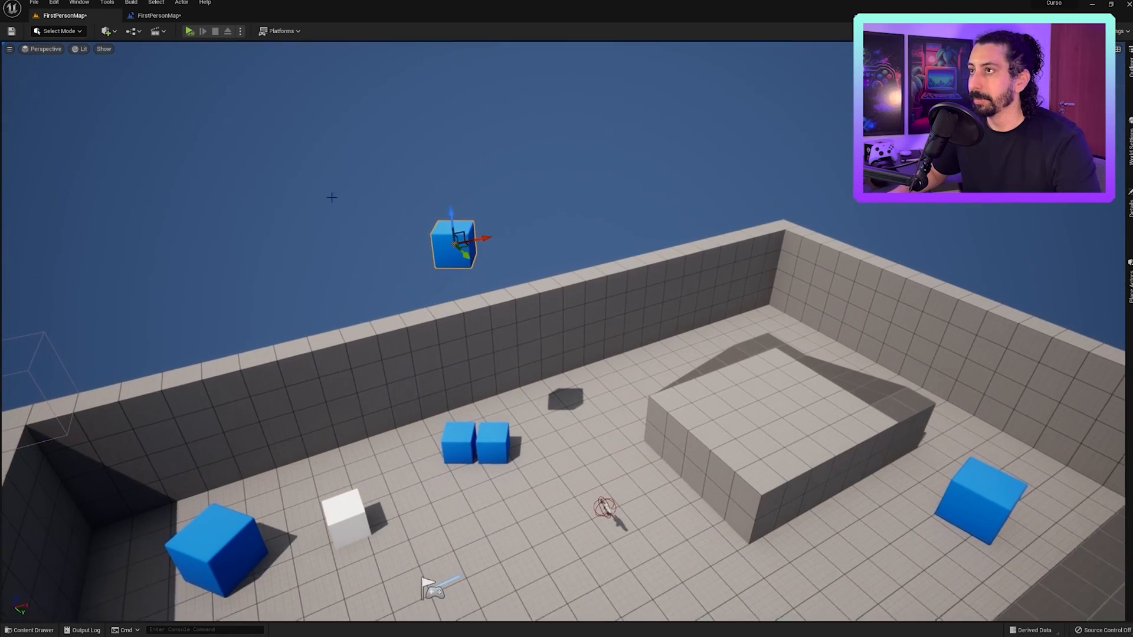
- Simulate the level to test how the raised blue cube falls, and stop the simulation
{"action": "left_click", "coordinate": [190, 32]}
{"action": "left_click", "coordinate": [315, 294]}
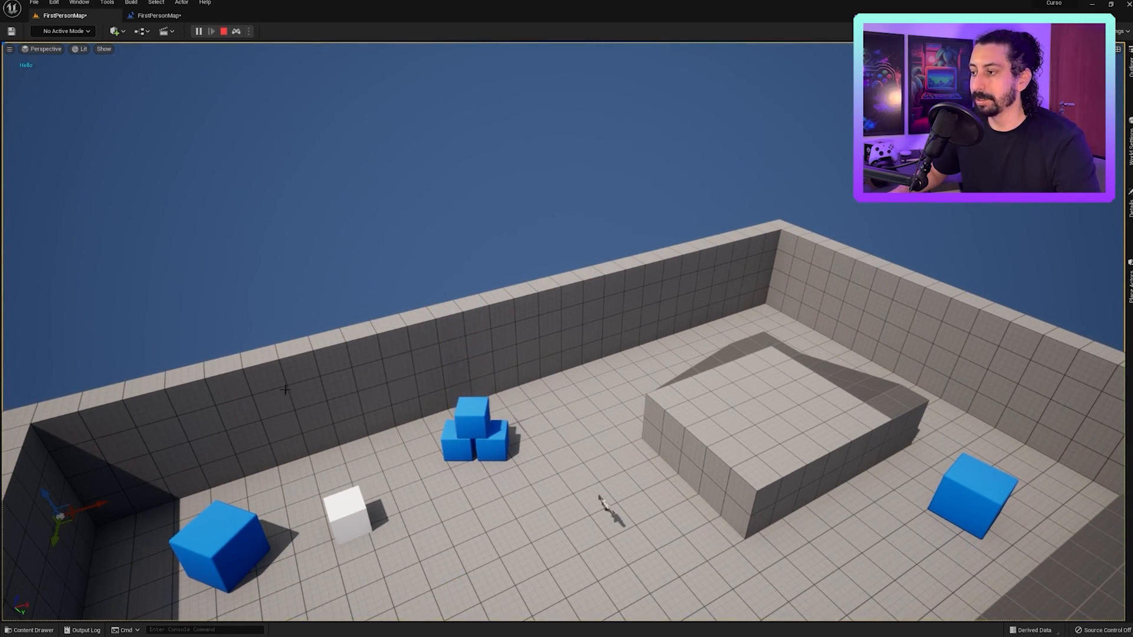
{"action": "right_click_drag", "start_coordinate": [278, 391], "coordinate": [230, 440]}
{"action": "key", "text": "Escape"}
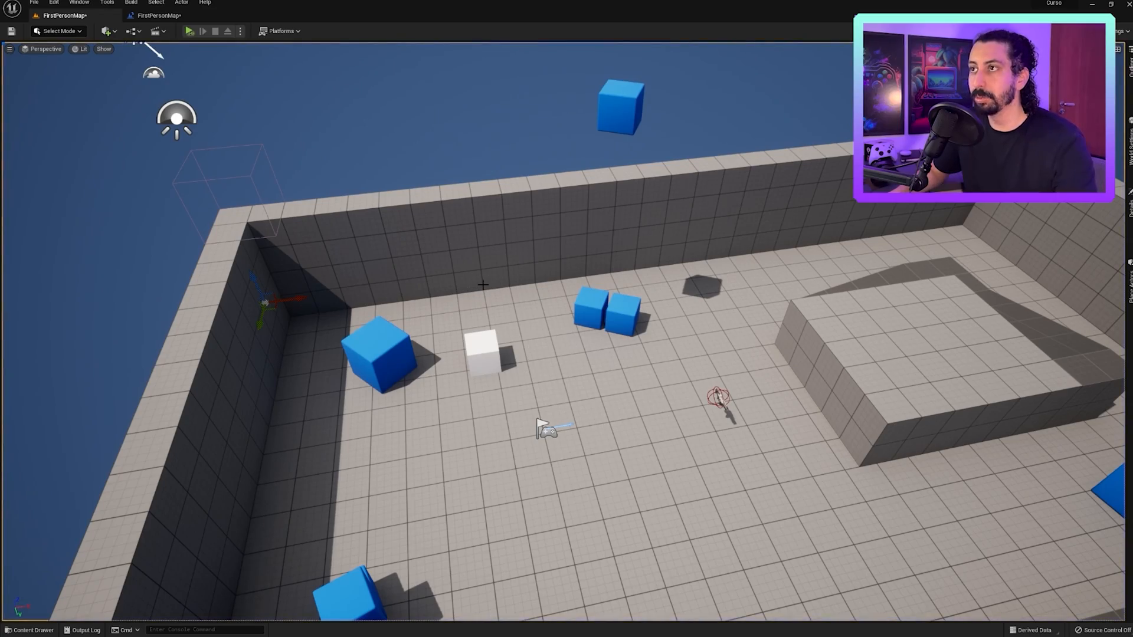
- Simulate the level again, possess the player during the simulation, pick up the rifle, and stop the session
{"action": "right_click_drag", "start_coordinate": [370, 205], "coordinate": [274, 282]}
{"action": "key", "text": "s"}
{"action": "key", "text": "d"}
{"action": "key", "text": "s"}
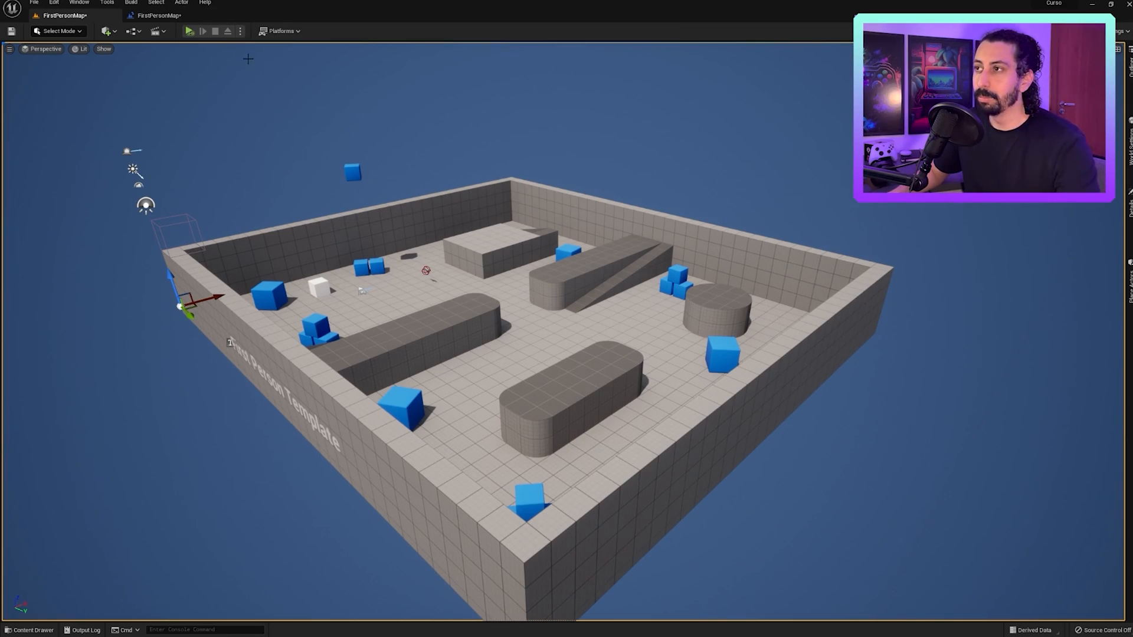
{"action": "key", "text": "w"}
{"action": "right_click_drag", "start_coordinate": [282, 192], "coordinate": [273, 212]}
{"action": "key", "text": "s"}
{"action": "left_click", "coordinate": [190, 31]}
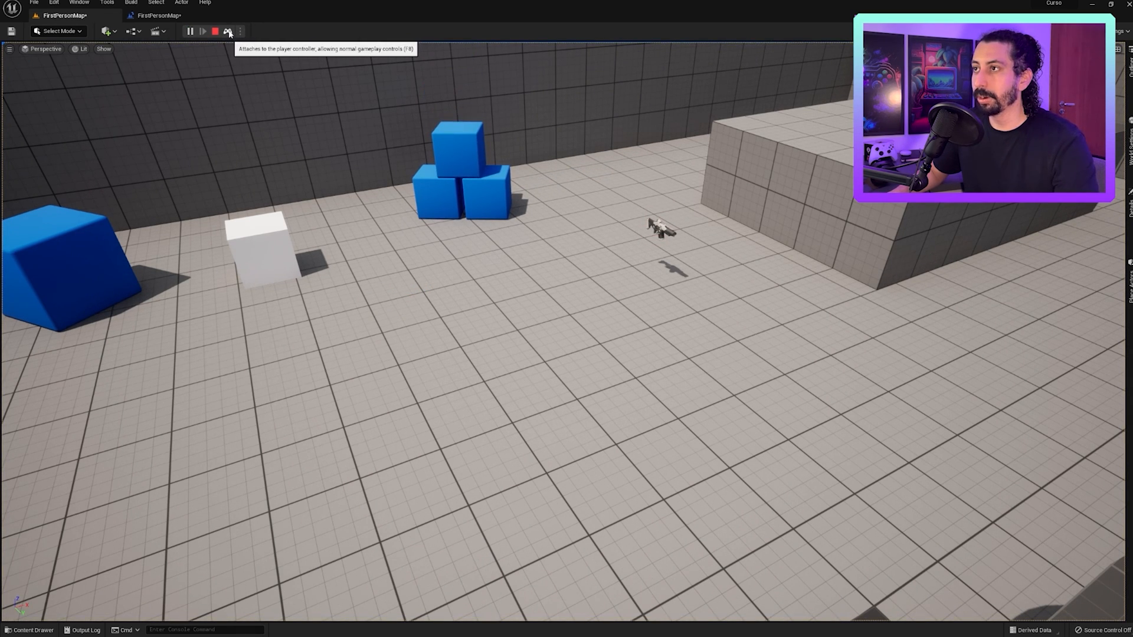
{"action": "left_click", "coordinate": [228, 31]}
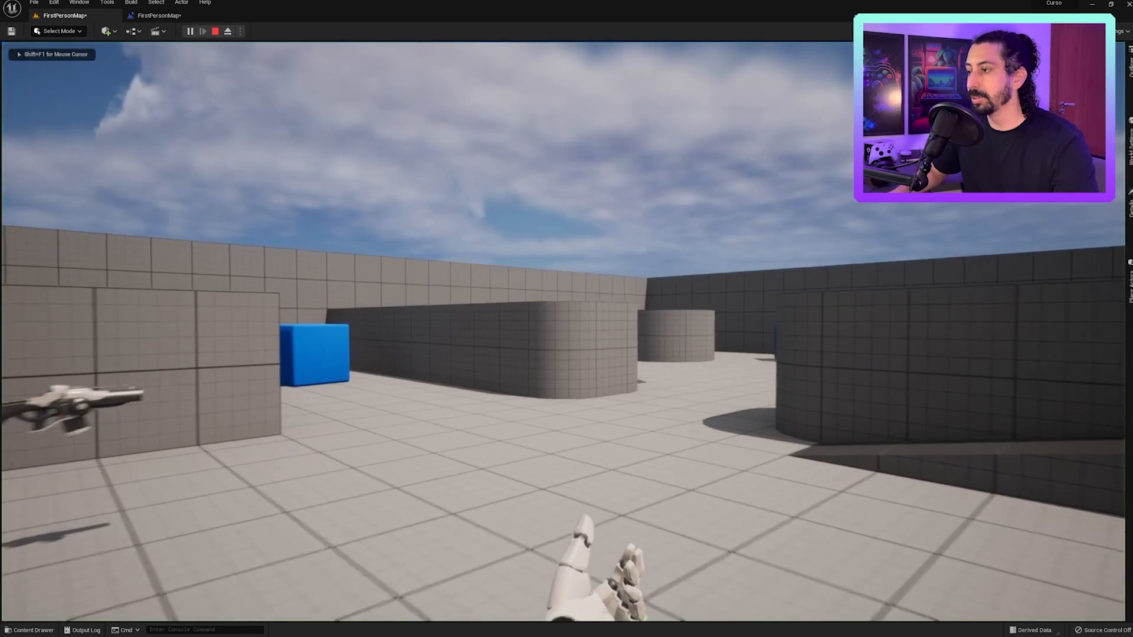
{"action": "key", "text": "w"}
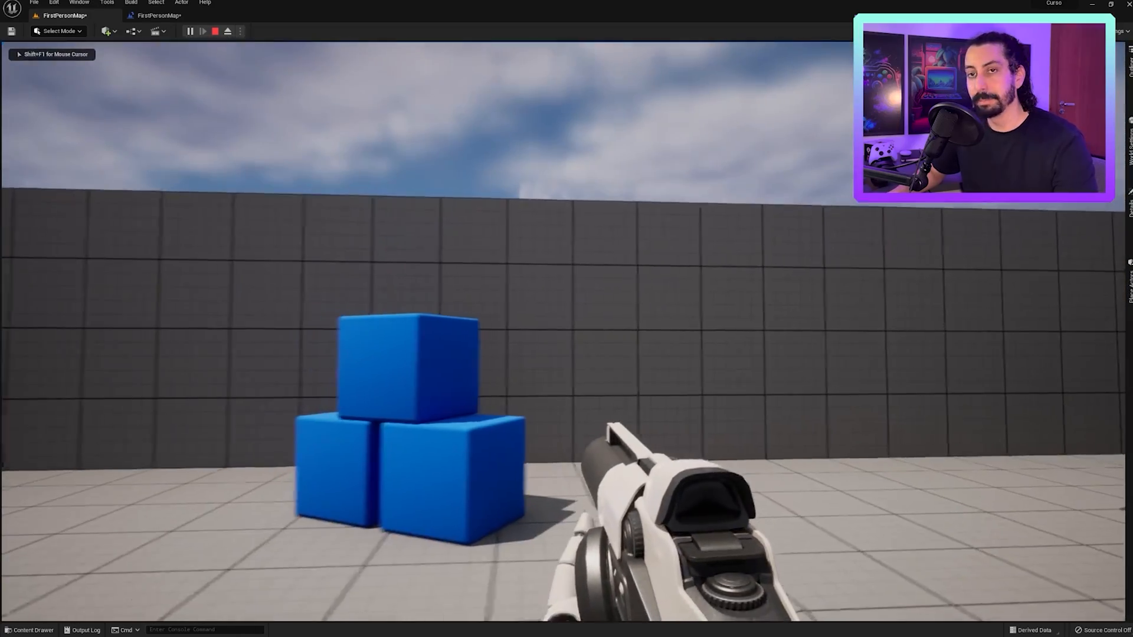
{"action": "key", "text": "Escape"}
- Set the player to spawn at the Current Camera Location
{"action": "key", "text": "s"}
{"action": "right_click_drag", "start_coordinate": [89, 297], "coordinate": [127, 332]}
{"action": "key", "text": "w"}
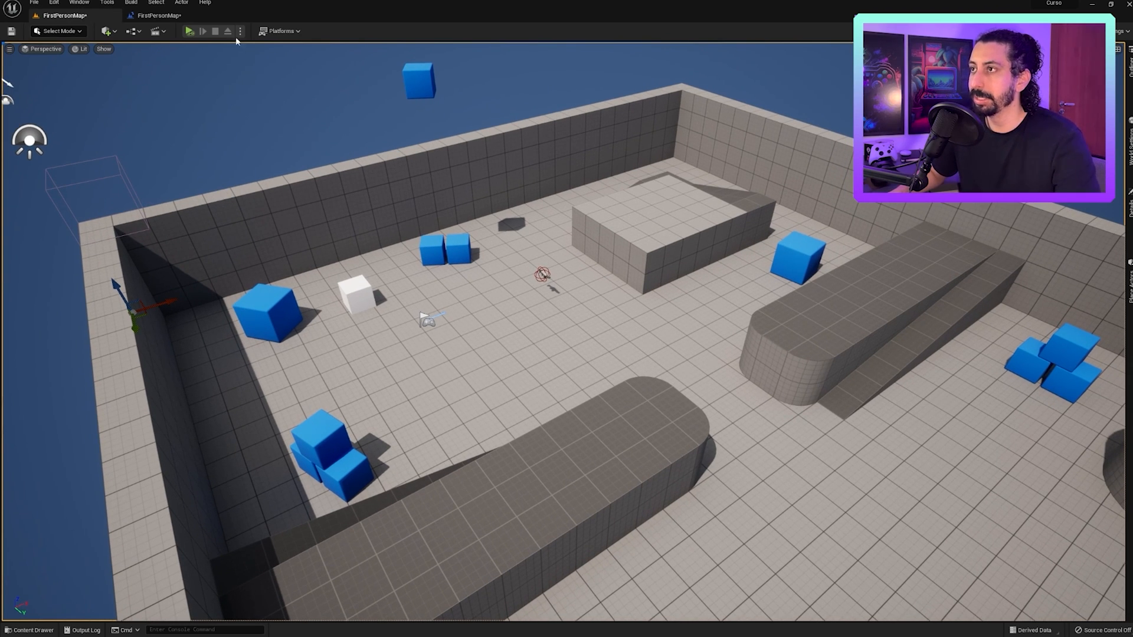
{"action": "left_click", "coordinate": [240, 31]}
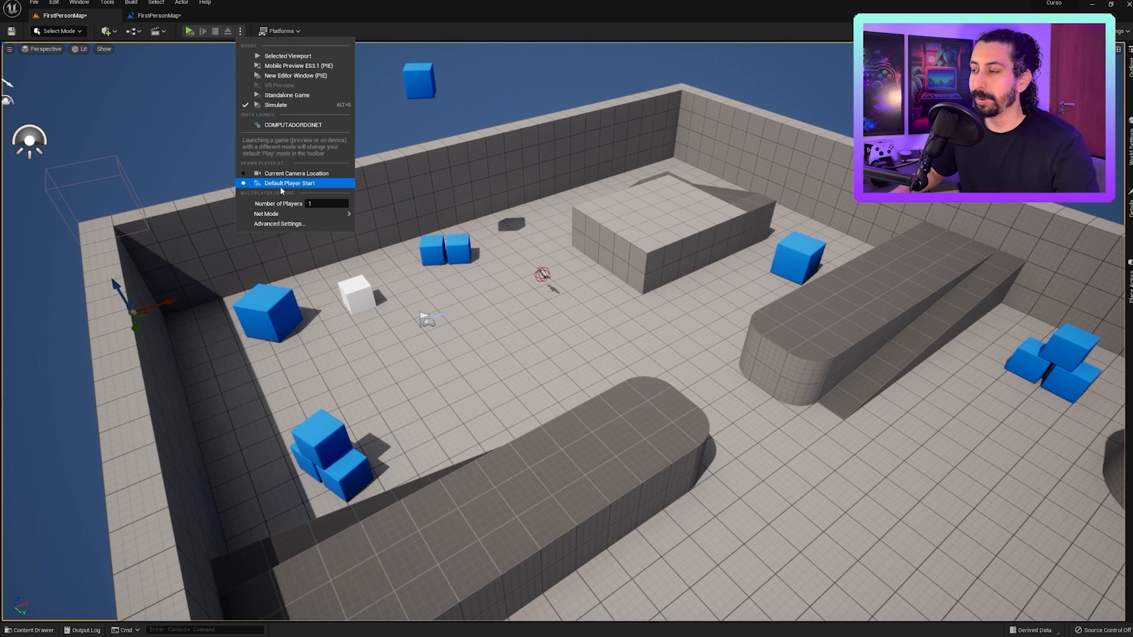
{"action": "left_click", "coordinate": [264, 176]}
- Place the camera low among the platforms, play from there in a New Editor Window, and stop the session
{"action": "right_click_drag", "start_coordinate": [307, 213], "coordinate": [472, 188]}
{"action": "key", "text": "w"}
{"action": "left_click", "coordinate": [240, 32]}
{"action": "left_click", "coordinate": [276, 78]}
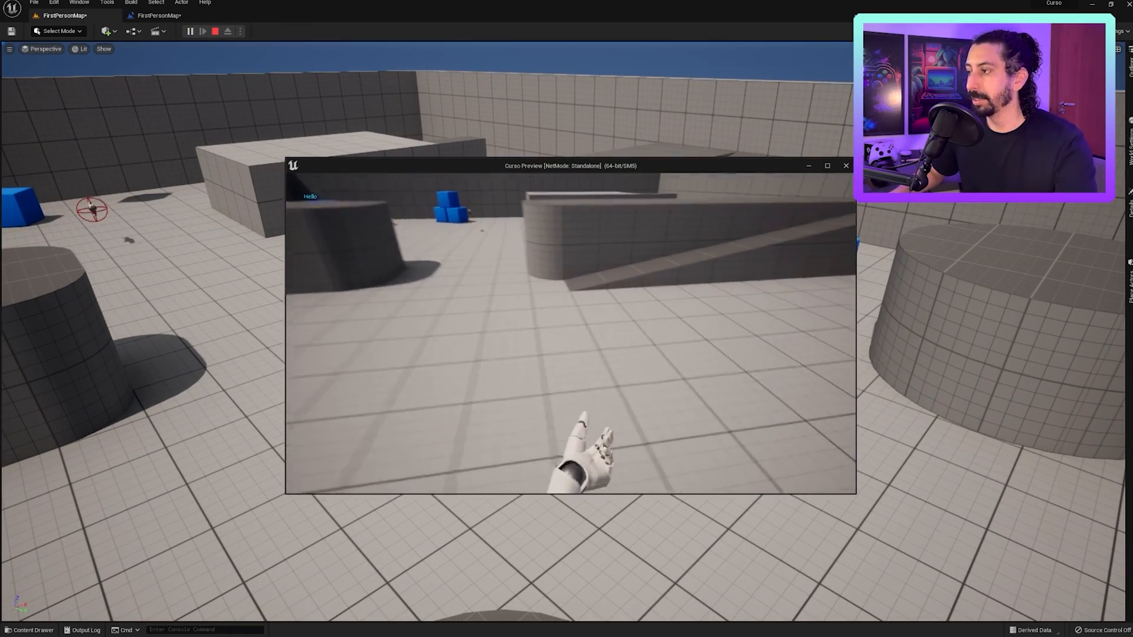
{"action": "key", "text": "Escape"}
- Move the camera above the longer rounded platform, play from that spot, and stop the session
{"action": "key", "text": "s"}
{"action": "right_click_drag", "start_coordinate": [570, 334], "coordinate": [377, 295]}
{"action": "key", "text": "w"}
{"action": "key", "text": "s"}
{"action": "left_click", "coordinate": [188, 31]}
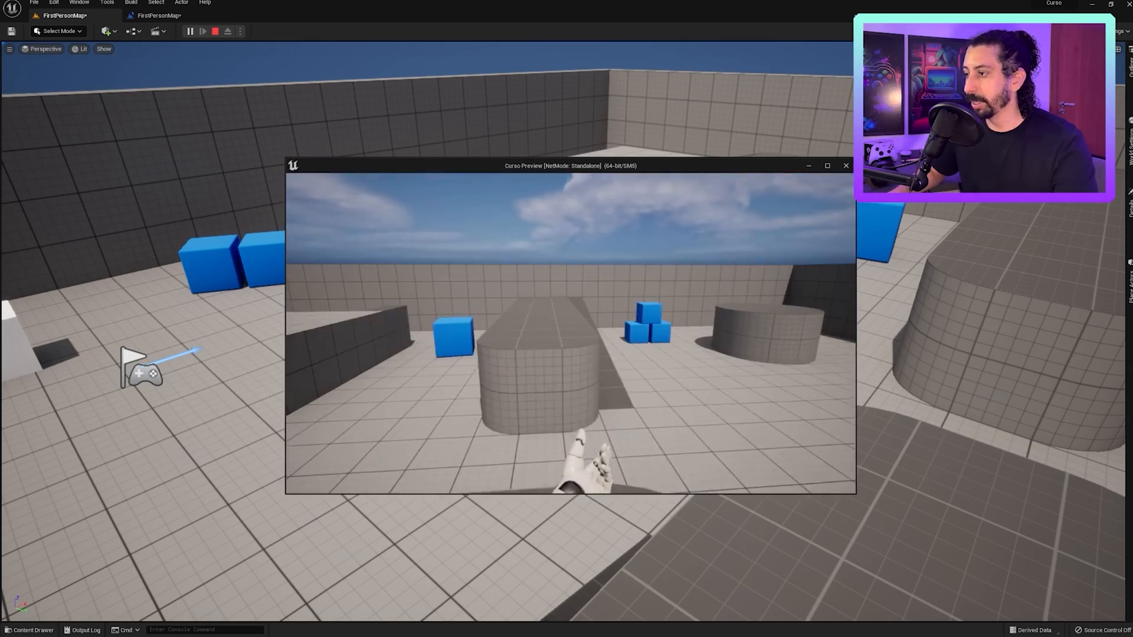
{"action": "key", "text": "Escape"}
- Move the camera high over the wall by the white cube, play from that spot, and stop the session
{"action": "key", "text": "w"}
{"action": "right_click_drag", "start_coordinate": [493, 323], "coordinate": [278, 88]}
{"action": "left_click", "coordinate": [189, 31]}
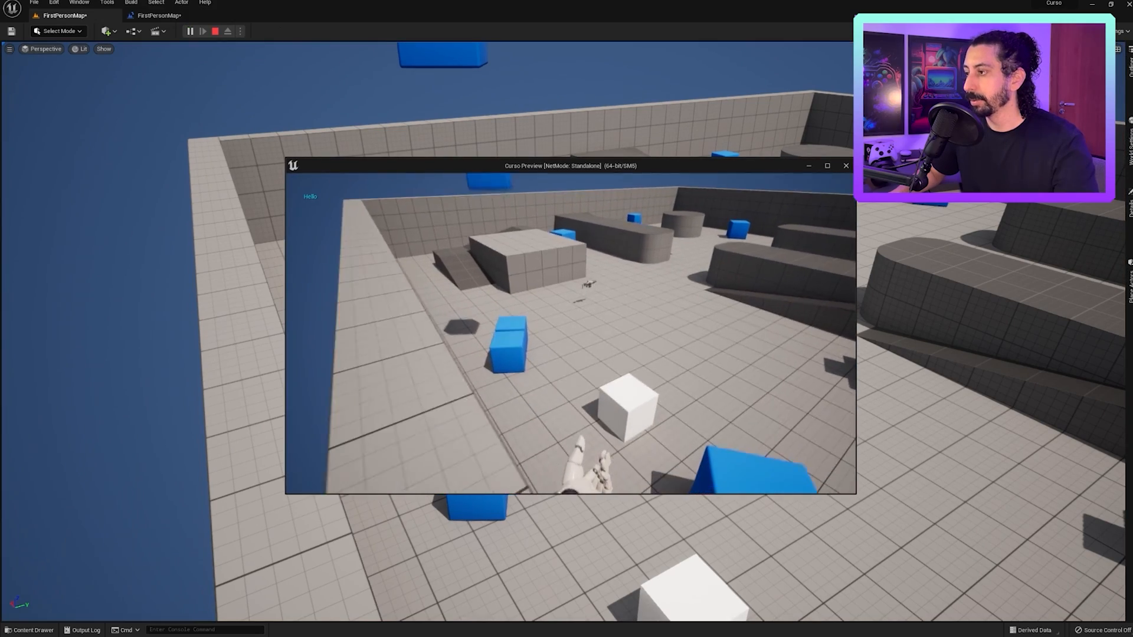
{"action": "key", "text": "Escape"}
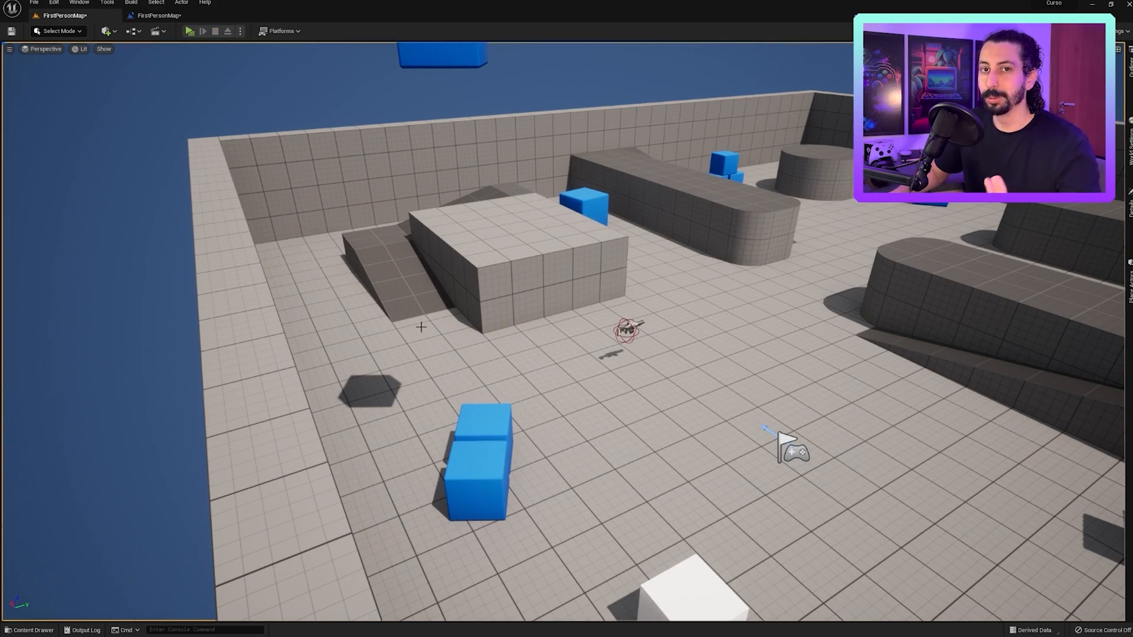
- Snap the floating blue cube down onto its stack and turn on Game View for the viewport
{"action": "right_click_drag", "start_coordinate": [483, 286], "coordinate": [578, 192]}
{"action": "key", "text": "w"}
{"action": "left_click", "coordinate": [464, 187]}
{"action": "key", "text": "End"}
{"action": "right_click_drag", "start_coordinate": [464, 187], "coordinate": [426, 192]}
{"action": "key", "text": "g"}
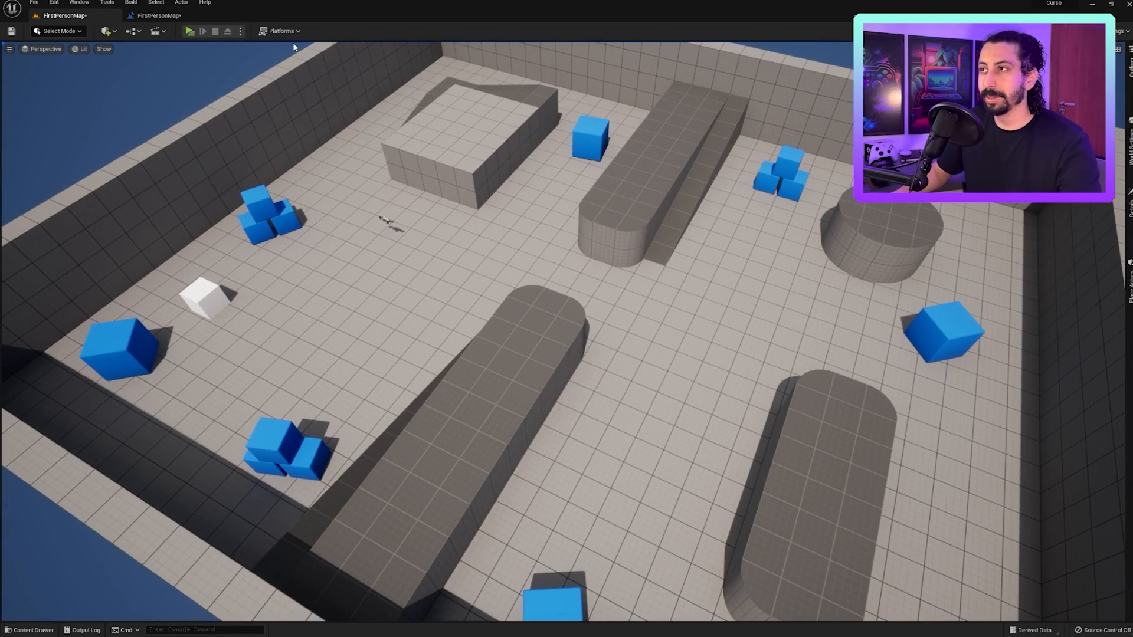
- Look over the available target platforms, including the Windows options
{"action": "left_click", "coordinate": [281, 31]}
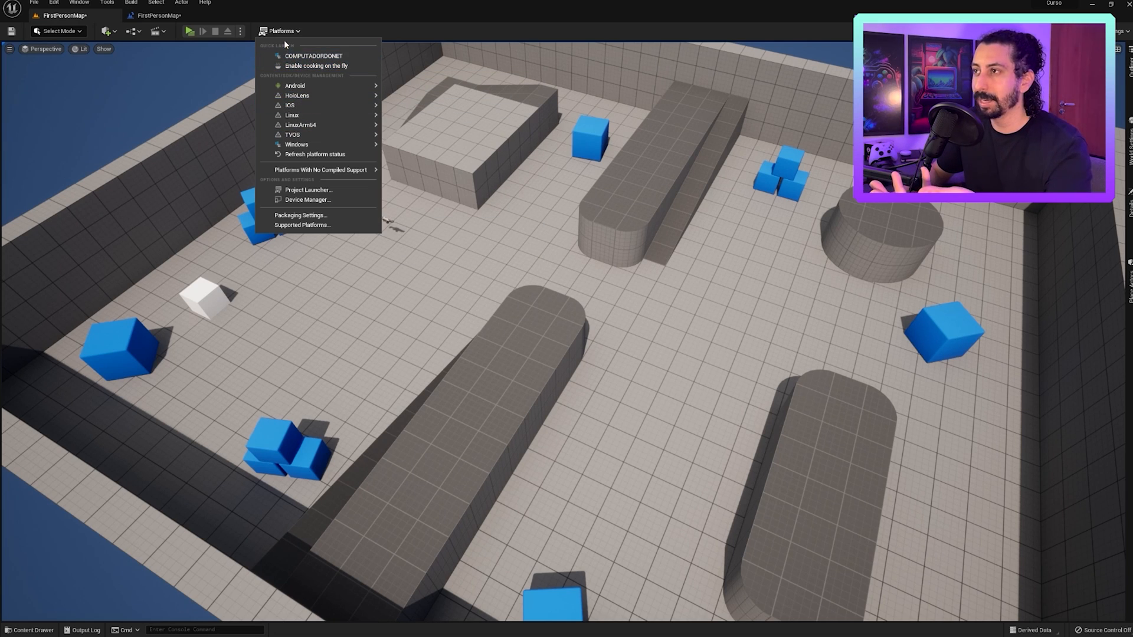
{"action": "mouse_move", "coordinate": [309, 145]}
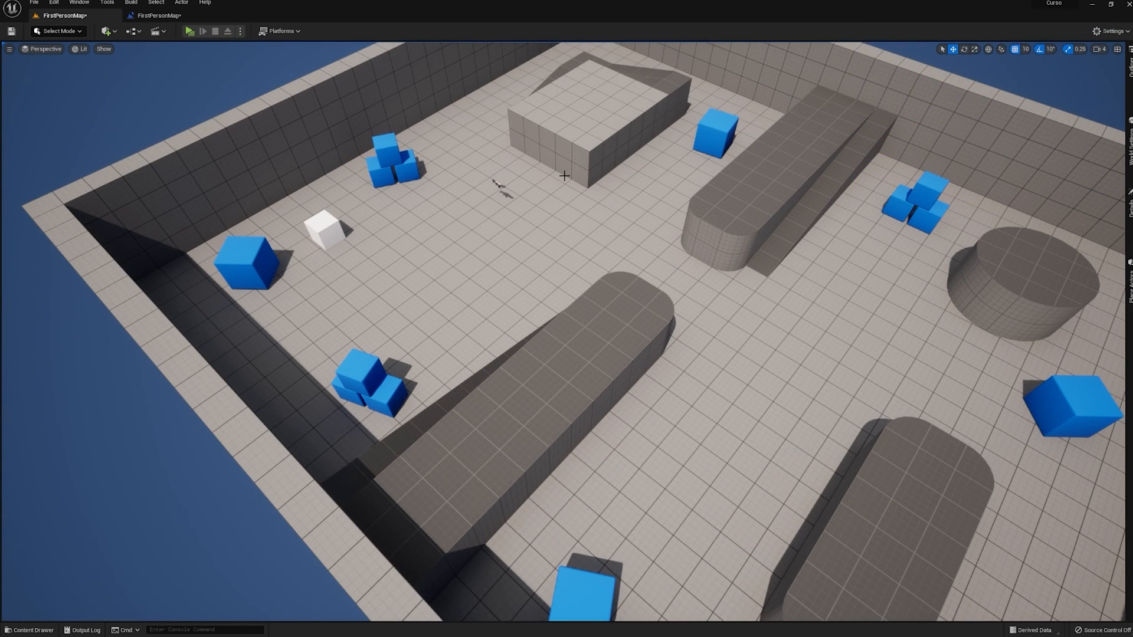
- Set the engine scalability quality to Low and inspect the level's shadows and lighting
{"action": "left_click", "coordinate": [1113, 31]}
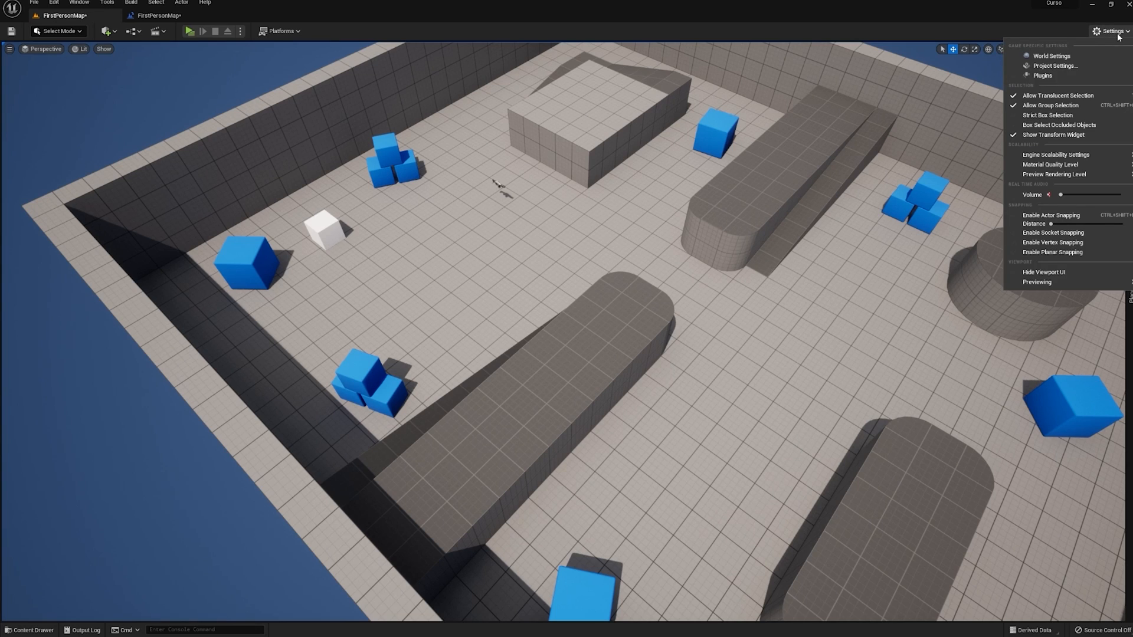
{"action": "mouse_move", "coordinate": [1062, 156]}
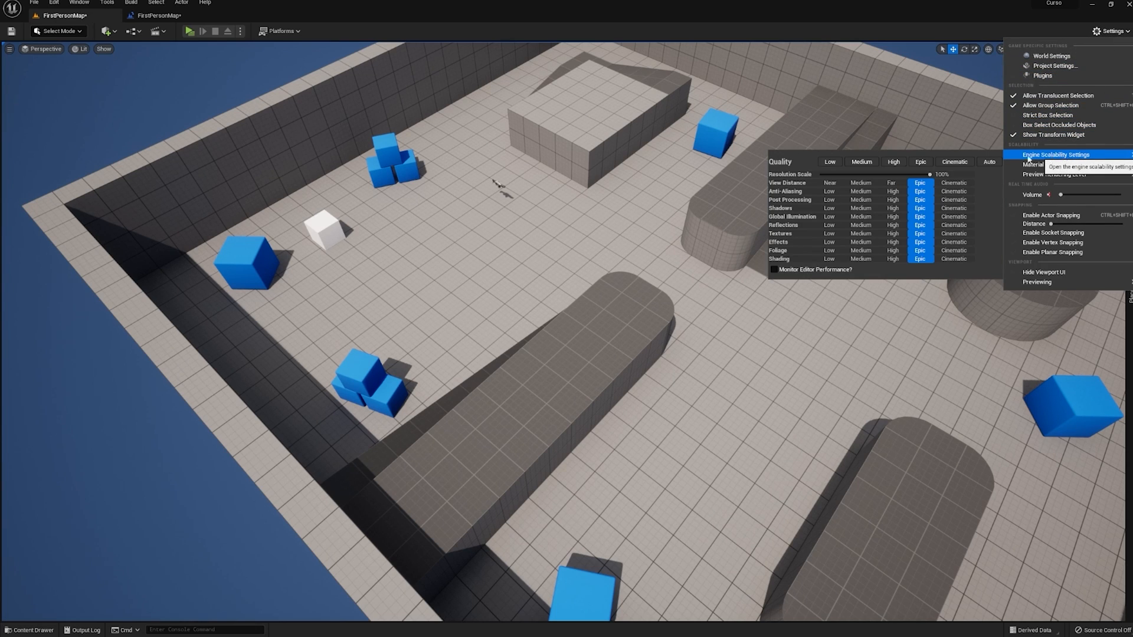
{"action": "left_click", "coordinate": [837, 164]}
{"action": "key", "text": "Escape"}
{"action": "right_click_drag", "start_coordinate": [567, 330], "coordinate": [683, 357]}
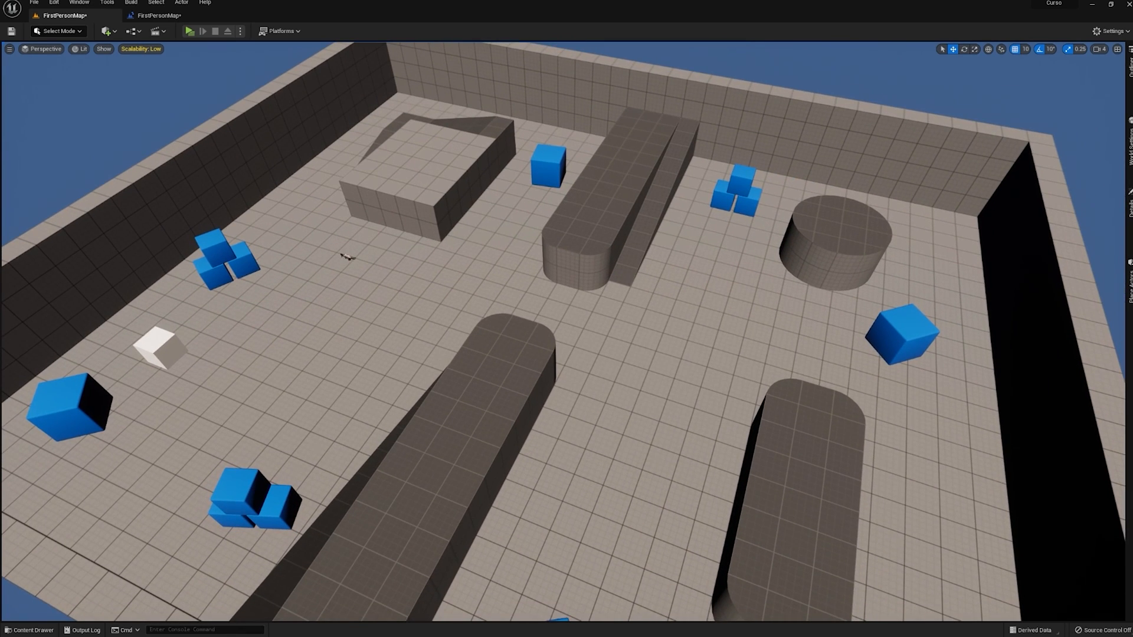
{"action": "left_click", "coordinate": [1110, 30]}
{"action": "mouse_move", "coordinate": [1057, 157]}
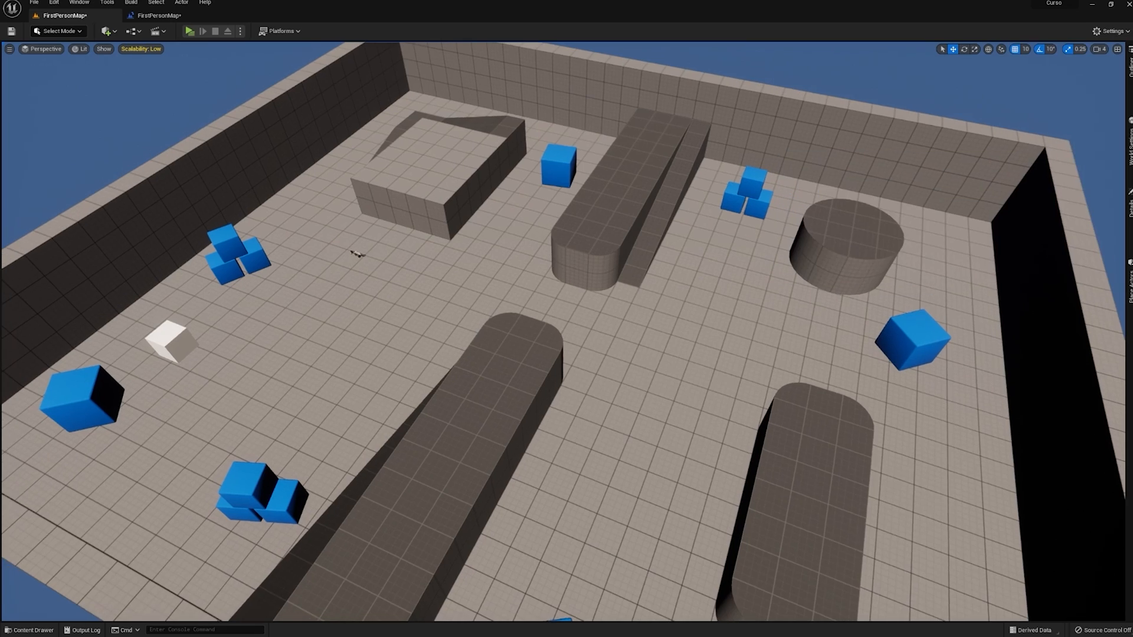
{"action": "right_click_drag", "start_coordinate": [566, 331], "coordinate": [434, 292]}
- Set the engine scalability quality to Cinematic and inspect the level's rendering
{"action": "left_click", "coordinate": [1110, 30]}
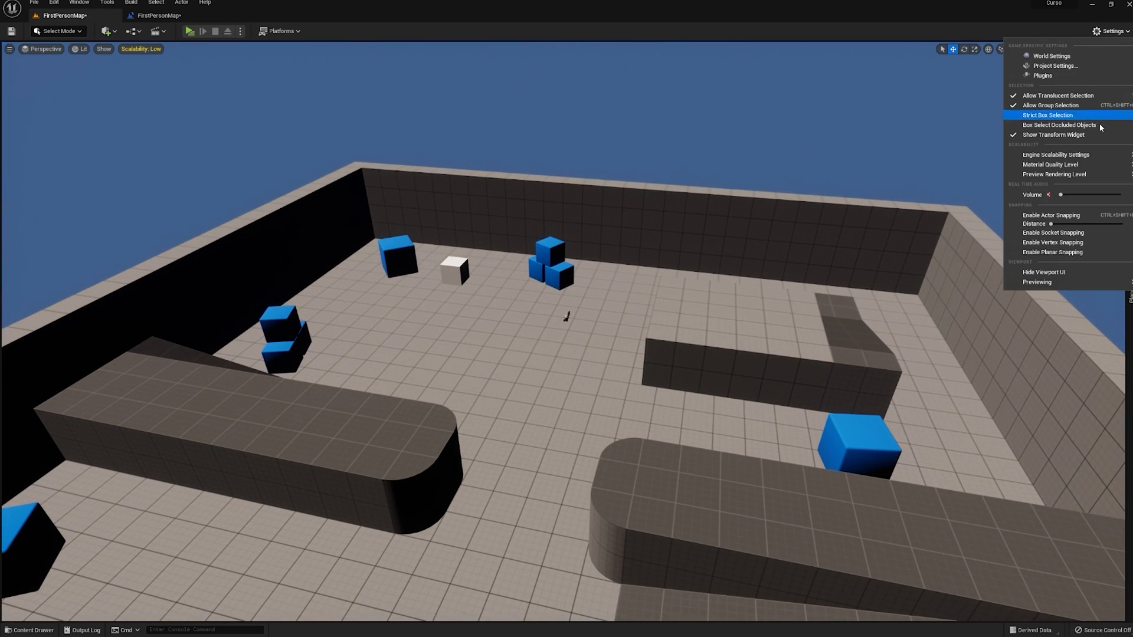
{"action": "mouse_move", "coordinate": [1056, 155]}
{"action": "left_click", "coordinate": [956, 164]}
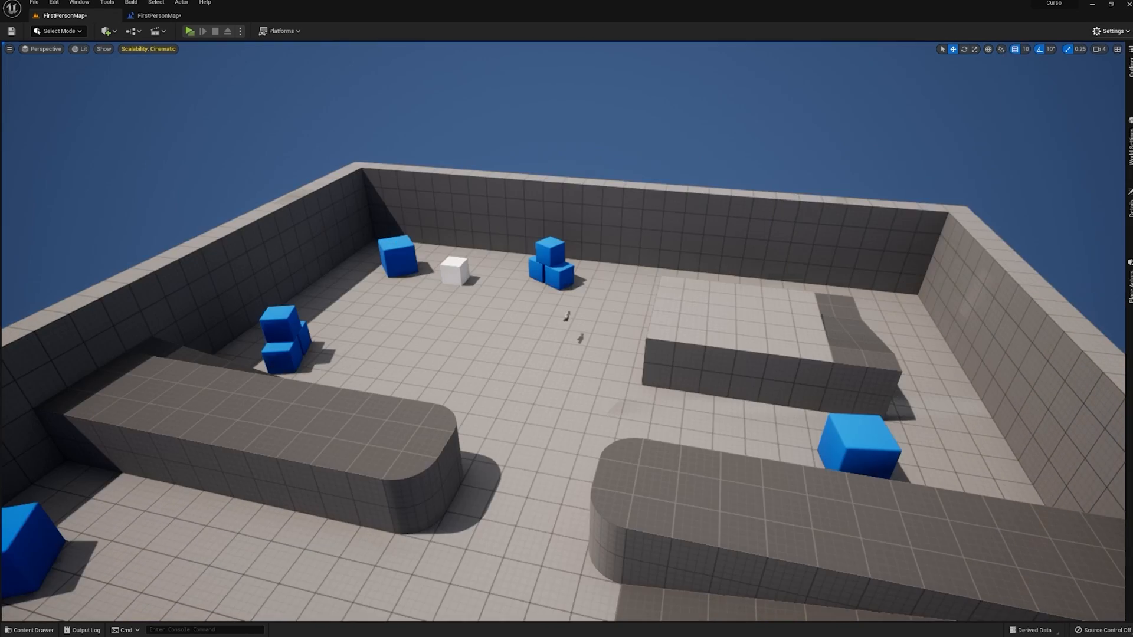
{"action": "right_click_drag", "start_coordinate": [566, 330], "coordinate": [608, 284]}
- Review the scalability options, including the preview rendering levels, and close the settings
{"action": "left_click", "coordinate": [1113, 30]}
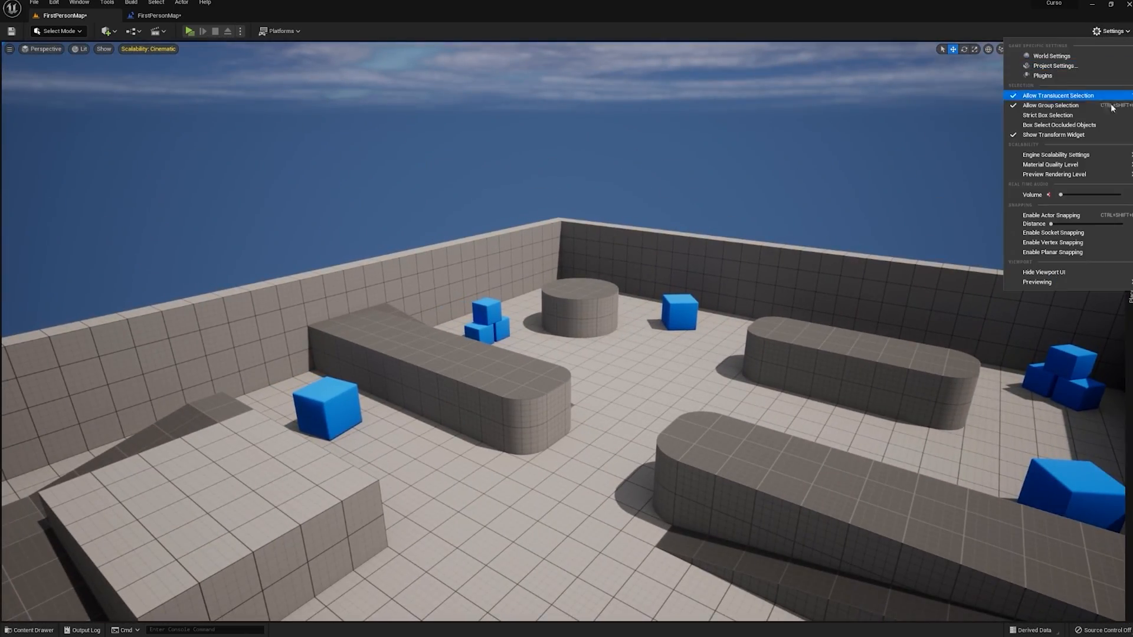
{"action": "mouse_move", "coordinate": [1056, 155]}
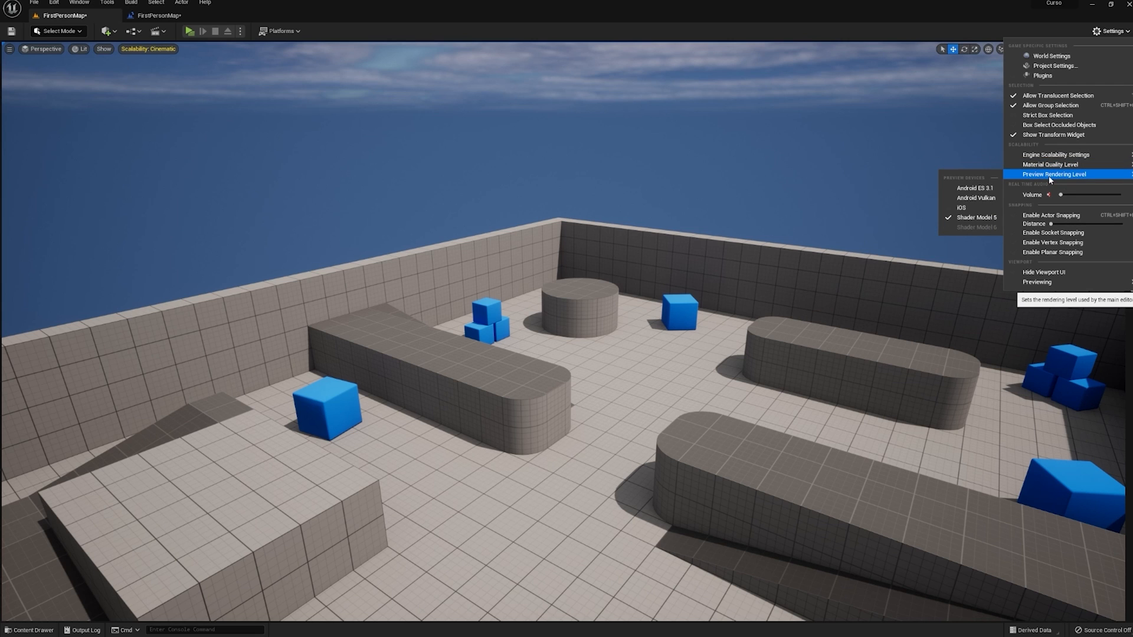
{"action": "right_click_drag", "start_coordinate": [710, 182], "coordinate": [699, 228]}
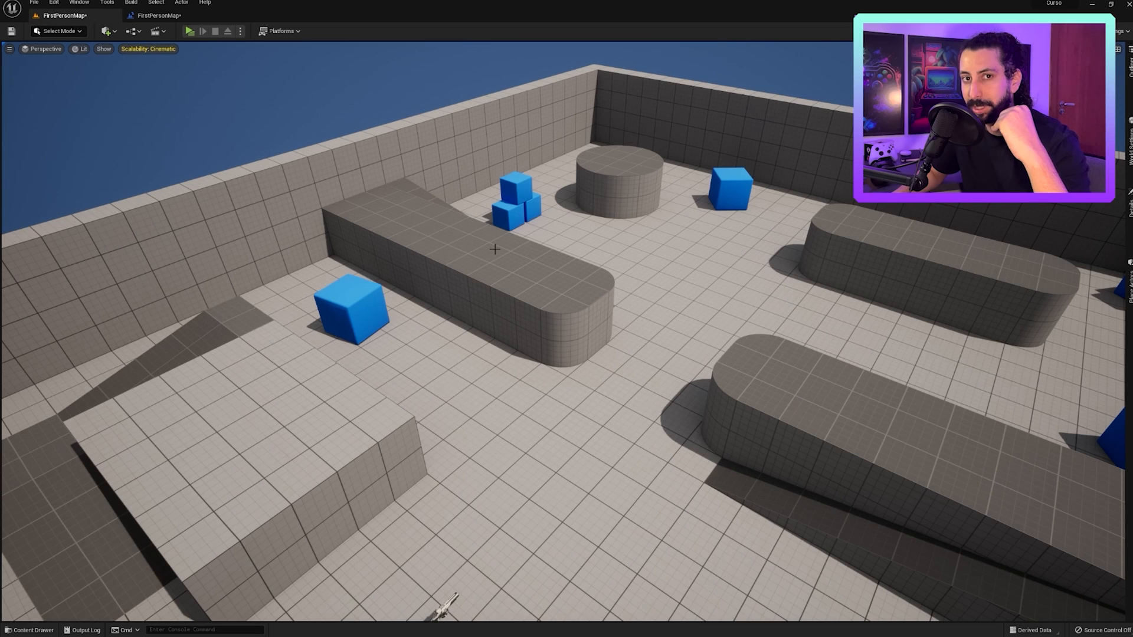
- Turn off realtime rendering for the perspective viewport
{"action": "left_click", "coordinate": [10, 50]}
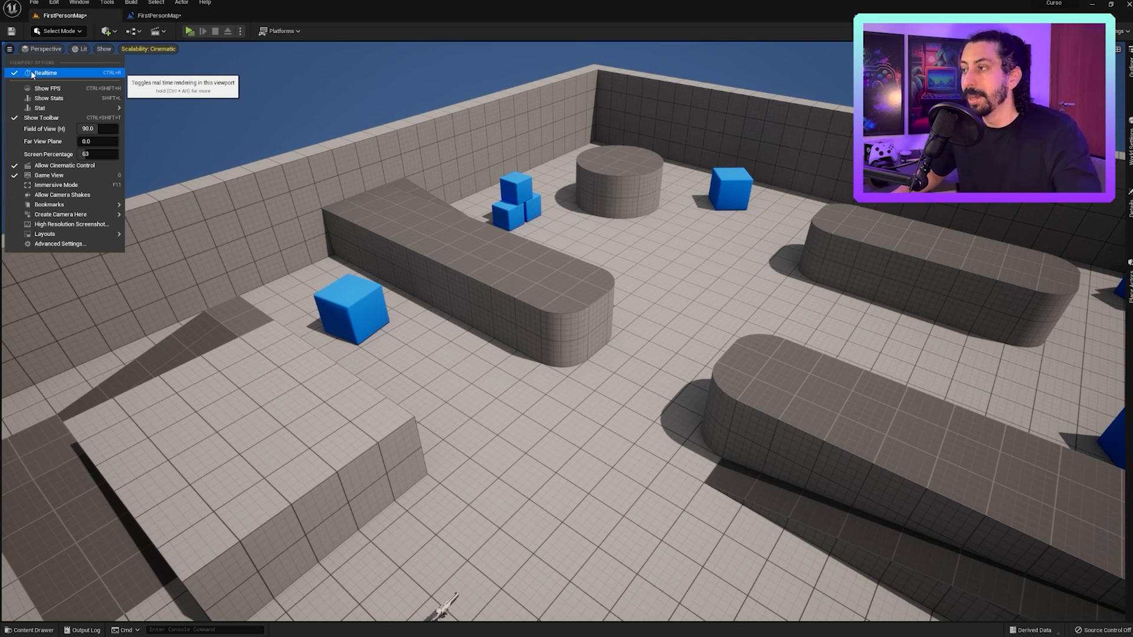
{"action": "right_click_drag", "start_coordinate": [468, 388], "coordinate": [484, 436]}
{"action": "left_click", "coordinate": [10, 49]}
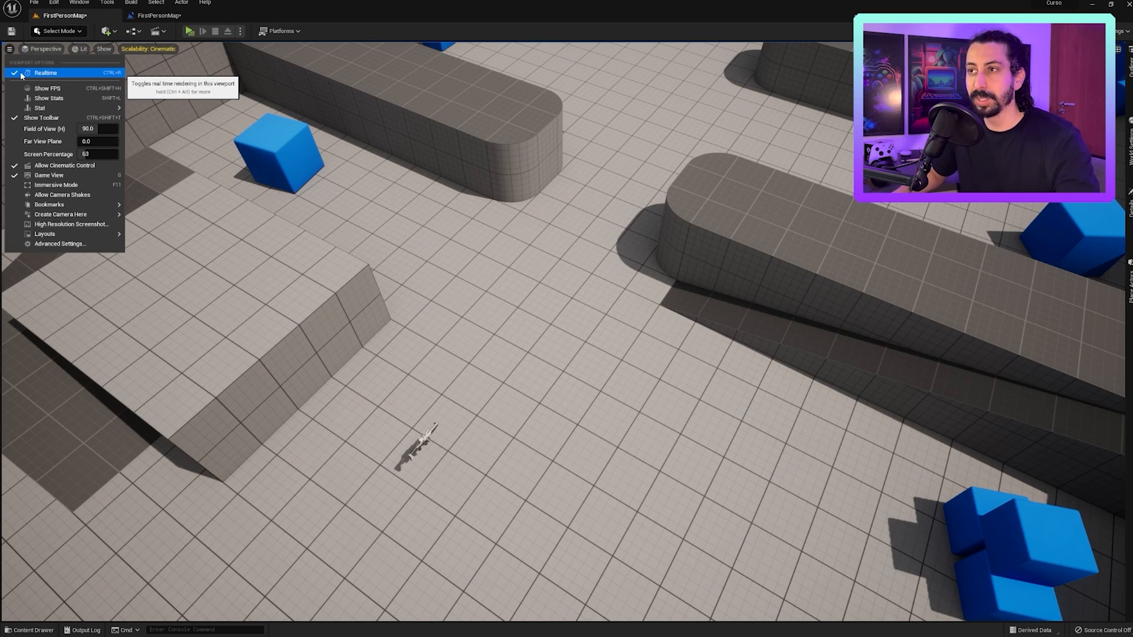
{"action": "left_click", "coordinate": [21, 73]}
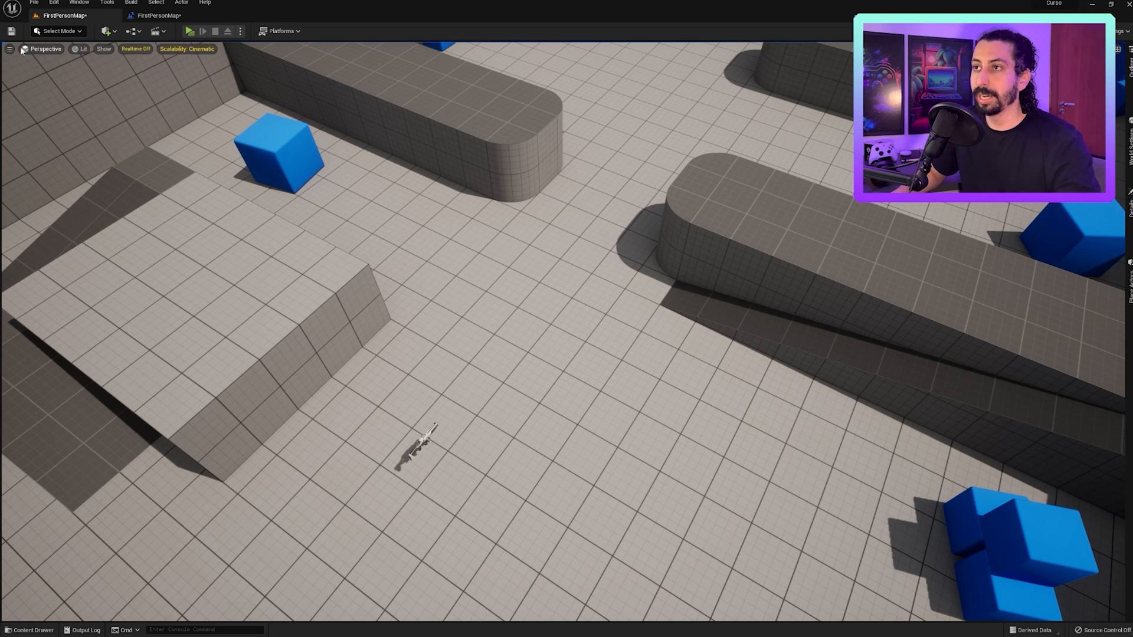
- Show the FPS counter in the viewport and look over the available stat categories
{"action": "left_click", "coordinate": [9, 49]}
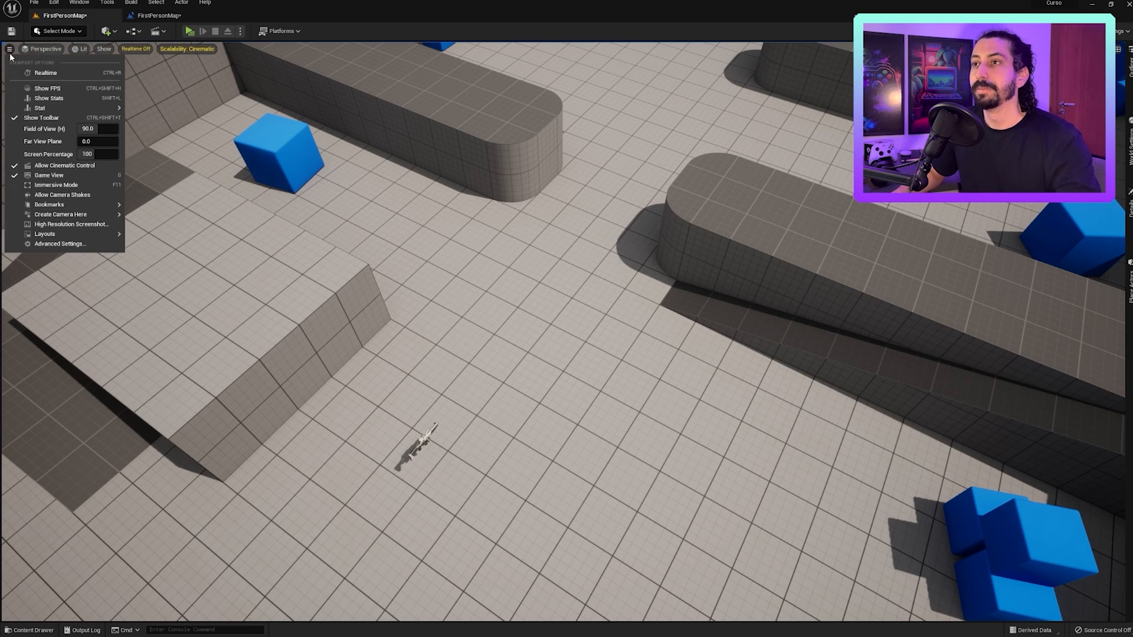
{"action": "left_click", "coordinate": [39, 90]}
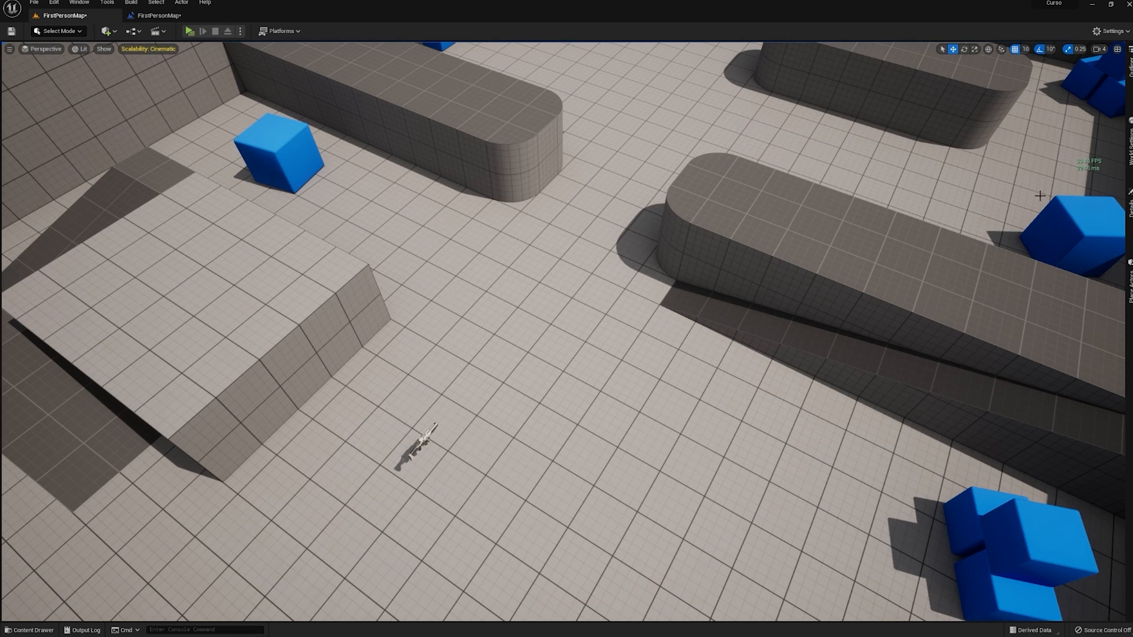
{"action": "left_click", "coordinate": [10, 49]}
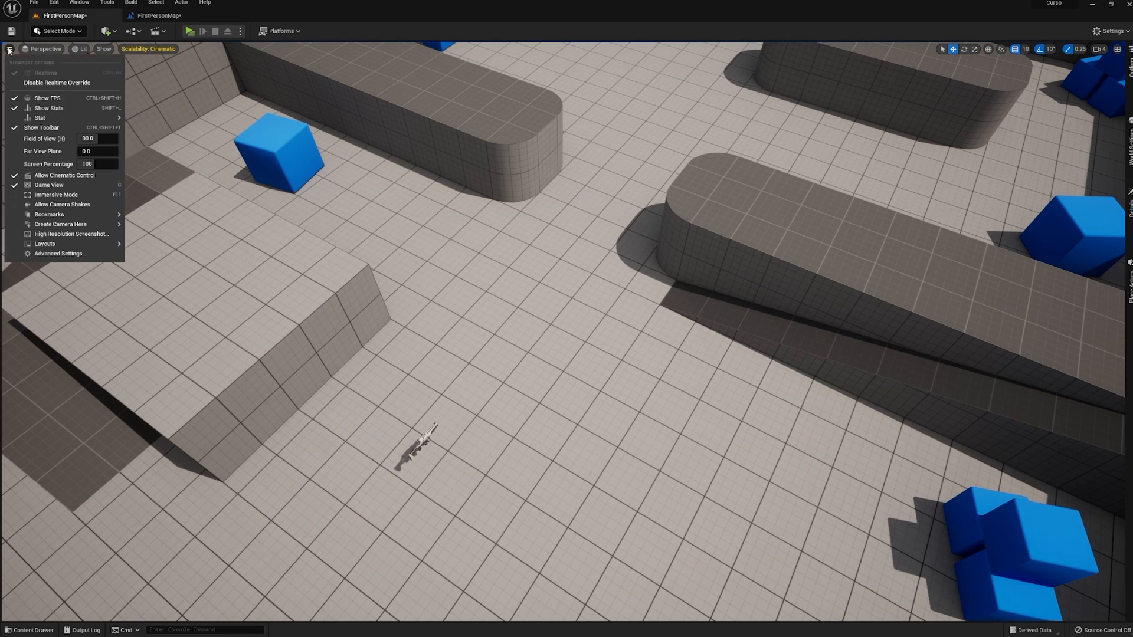
{"action": "mouse_move", "coordinate": [39, 118]}
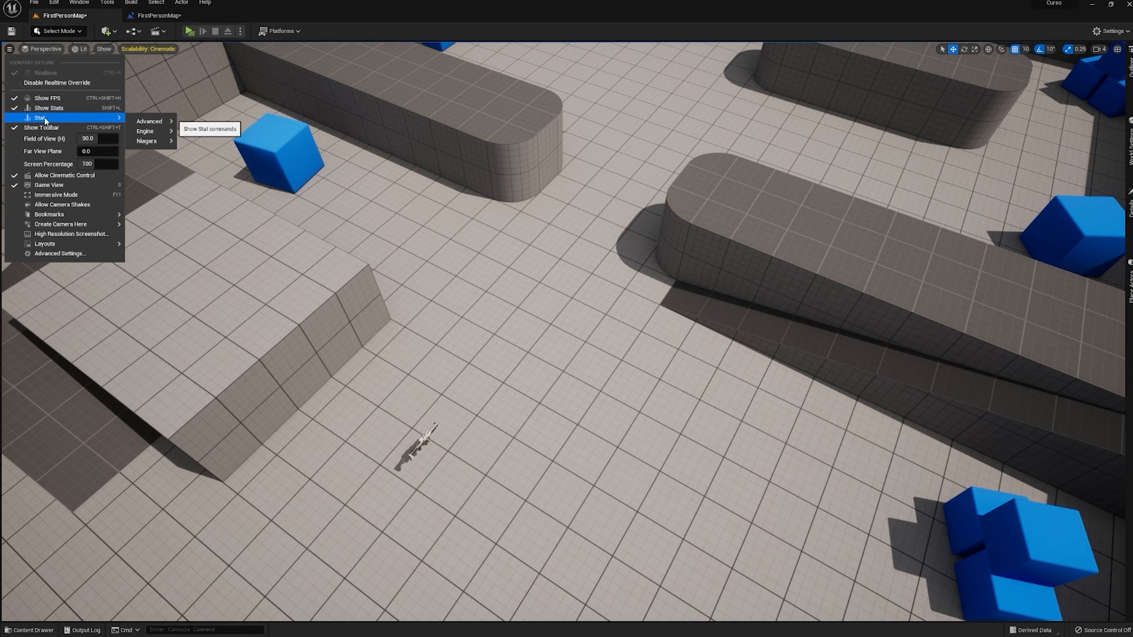
{"action": "mouse_move", "coordinate": [143, 140]}
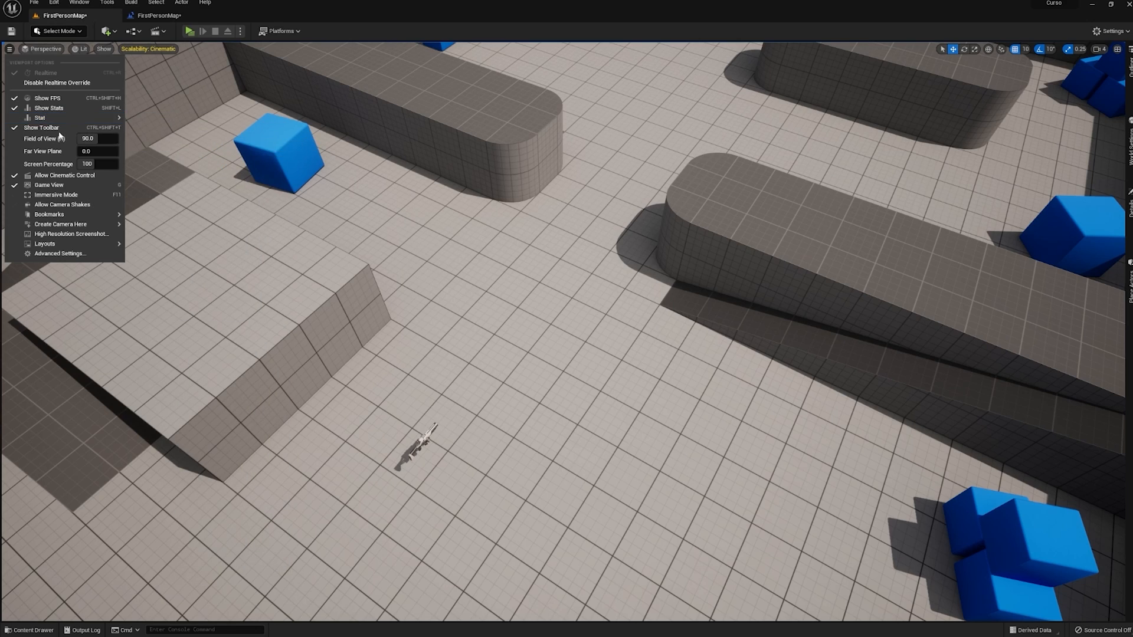
- Set the viewport's horizontal field of view to 81.75
{"action": "mouse_move", "coordinate": [98, 138]}
{"action": "left_mouse_down"}
{"action": "mouse_move", "coordinate": [136, 139]}
{"action": "mouse_move", "coordinate": [89, 139]}
{"action": "left_mouse_up"}
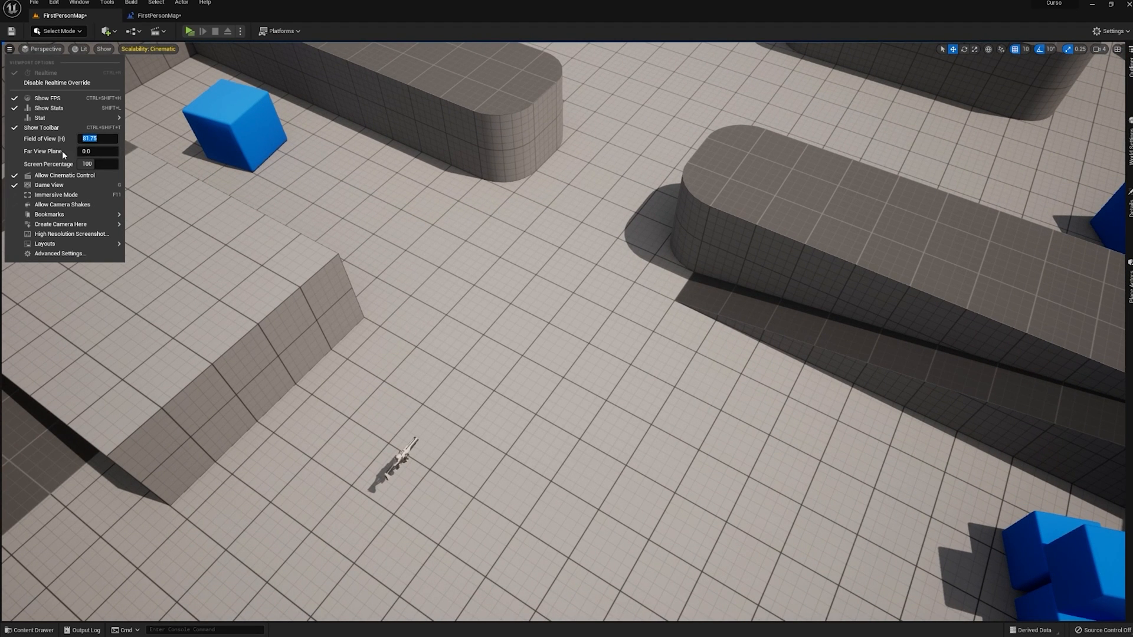
{"action": "left_click", "coordinate": [8, 289]}
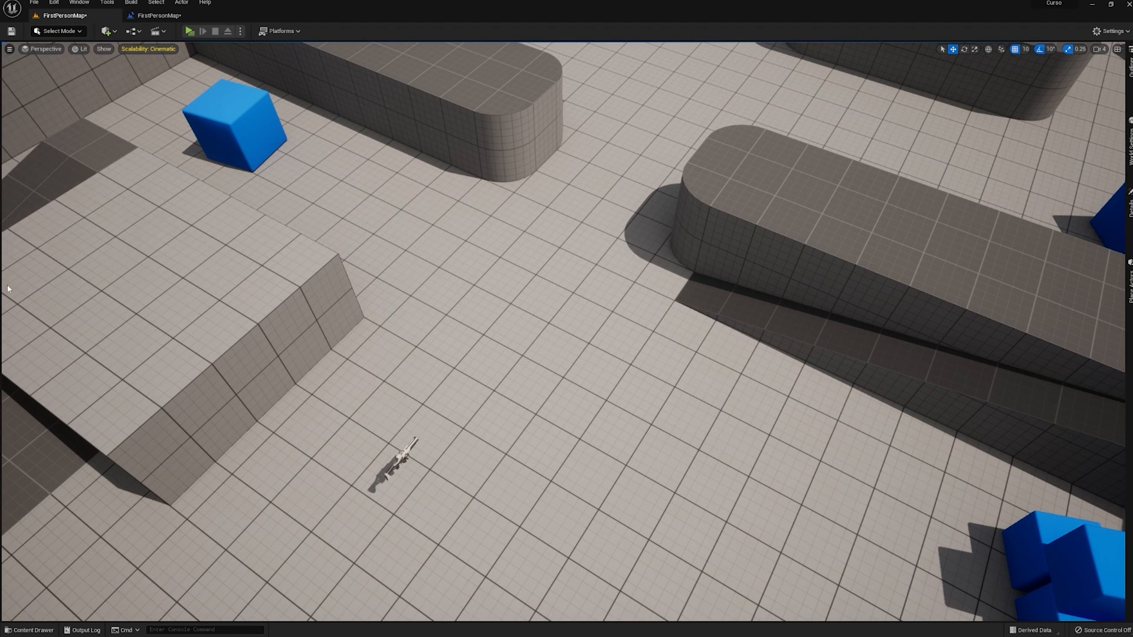
{"action": "left_click", "coordinate": [10, 50]}
{"action": "left_click", "coordinate": [9, 49]}
- Select the blue cube beside the ramp and toggle Game View repeatedly to compare its outline and transform gizmo
{"action": "right_click_drag", "start_coordinate": [295, 283], "coordinate": [210, 200]}
{"action": "left_click", "coordinate": [423, 333]}
{"action": "right_click_drag", "start_coordinate": [424, 334], "coordinate": [265, 298]}
{"action": "right_click_drag", "start_coordinate": [472, 364], "coordinate": [664, 362]}
{"action": "key", "text": "g"}
{"action": "mouse_move", "coordinate": [536, 356]}
{"action": "right_mouse_down"}
{"action": "mouse_move", "coordinate": [590, 372]}
{"action": "mouse_move", "coordinate": [531, 368]}
{"action": "right_mouse_up"}
{"action": "key", "text": "g"}
{"action": "key", "text": "g"}
{"action": "key", "text": "g"}
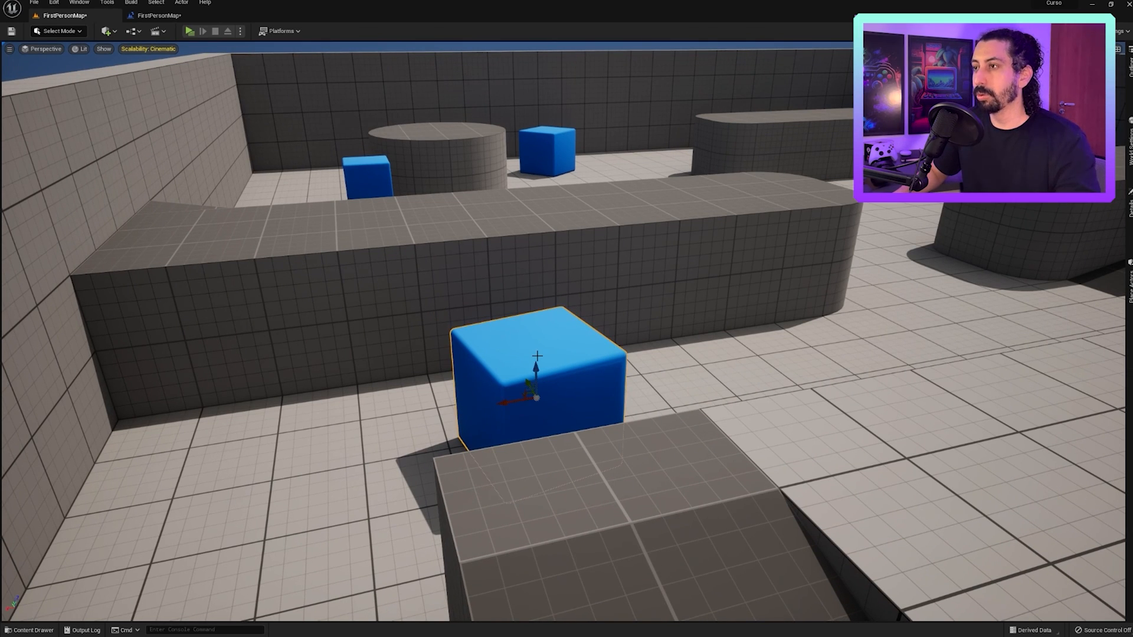
{"action": "key", "text": "g"}
{"action": "key", "text": "g"}
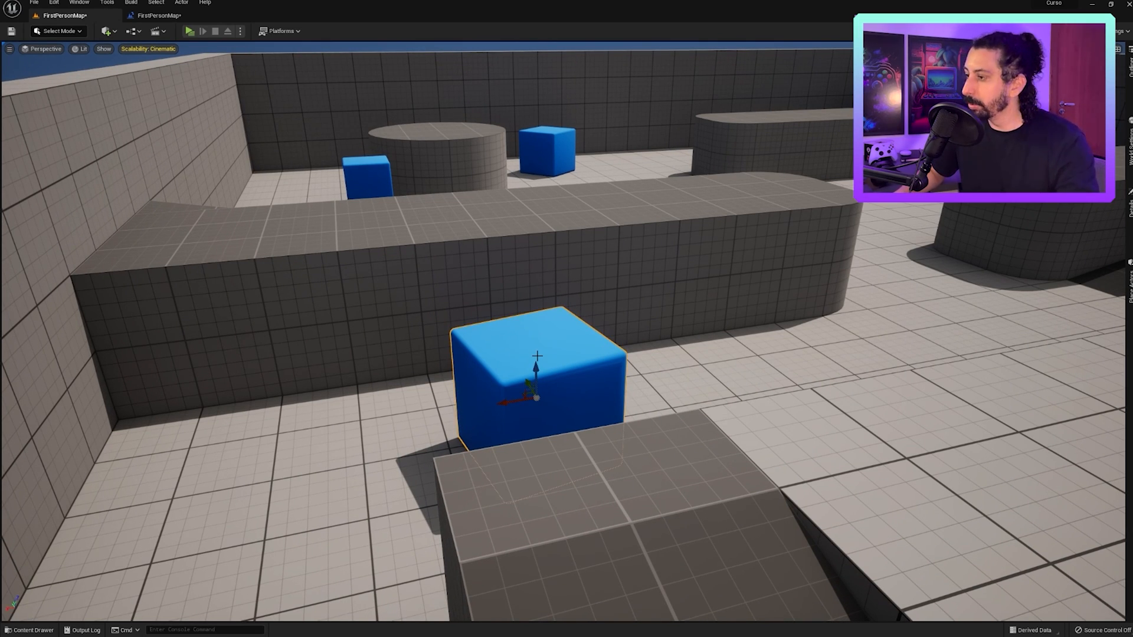
- Turn the view towards the player start and switch Game View on and off again to compare the editor icons
{"action": "key", "text": "a"}
{"action": "right_click_drag", "start_coordinate": [537, 356], "coordinate": [575, 333]}
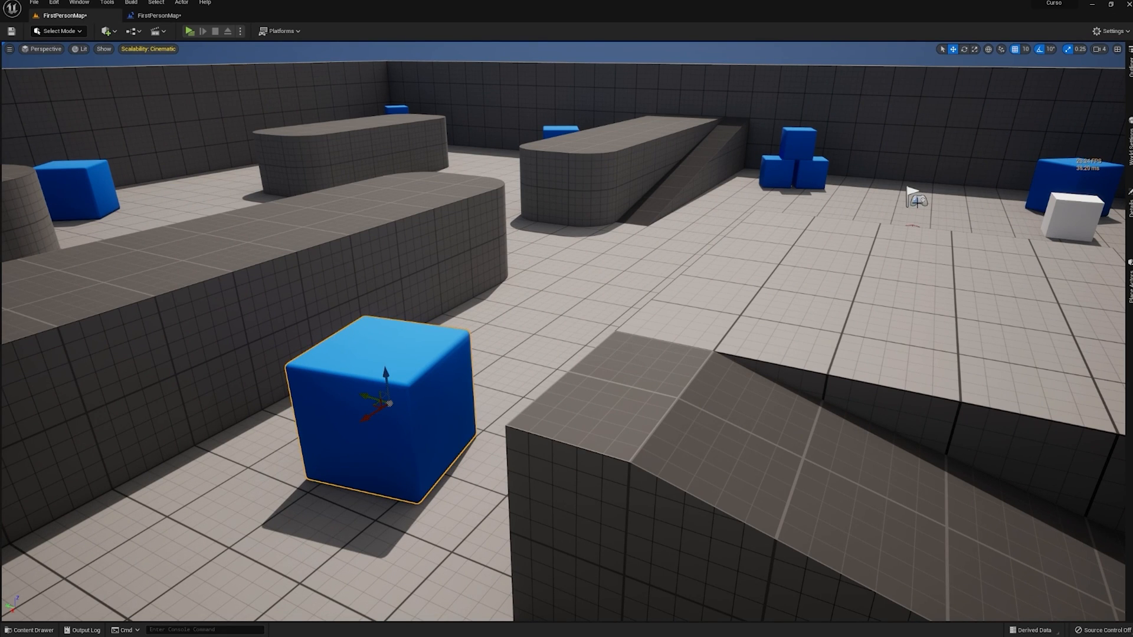
{"action": "key", "text": "g"}
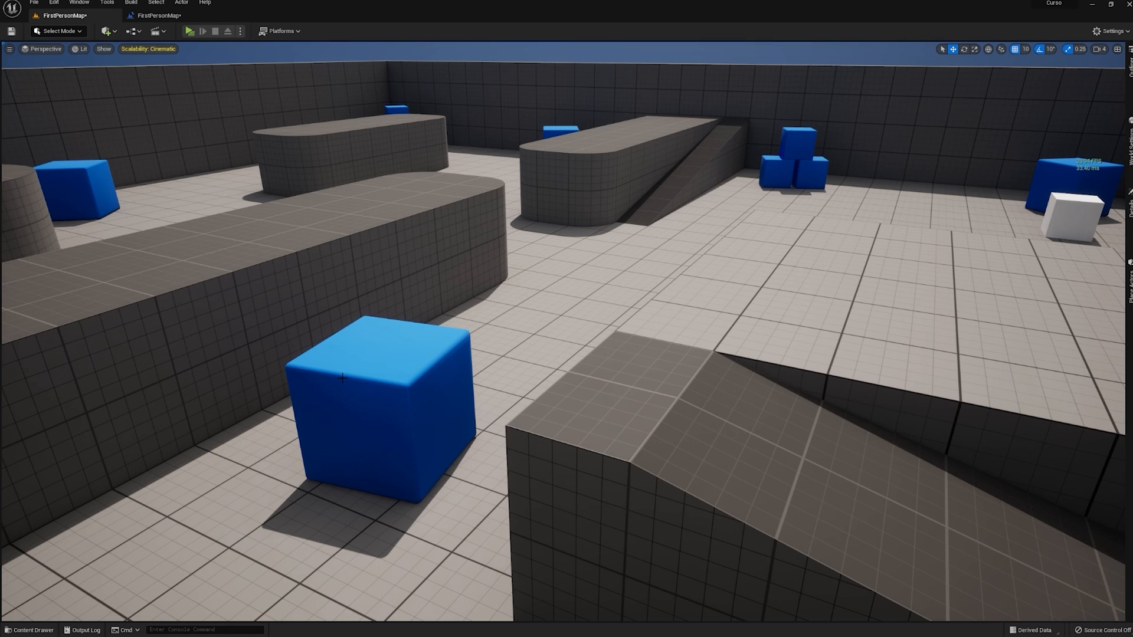
{"action": "key", "text": "g"}
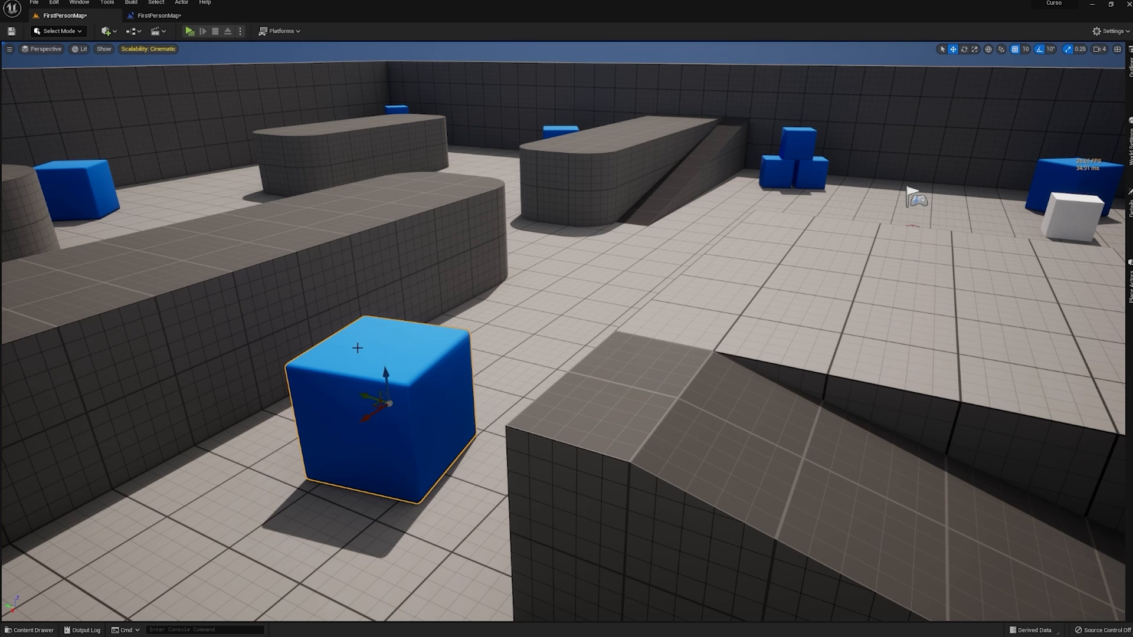
- Switch Immersive Mode on and off, and inspect the High Resolution Screenshot options without capturing
{"action": "key", "text": "F11"}
{"action": "key", "text": "F11"}
{"action": "left_click", "coordinate": [9, 49]}
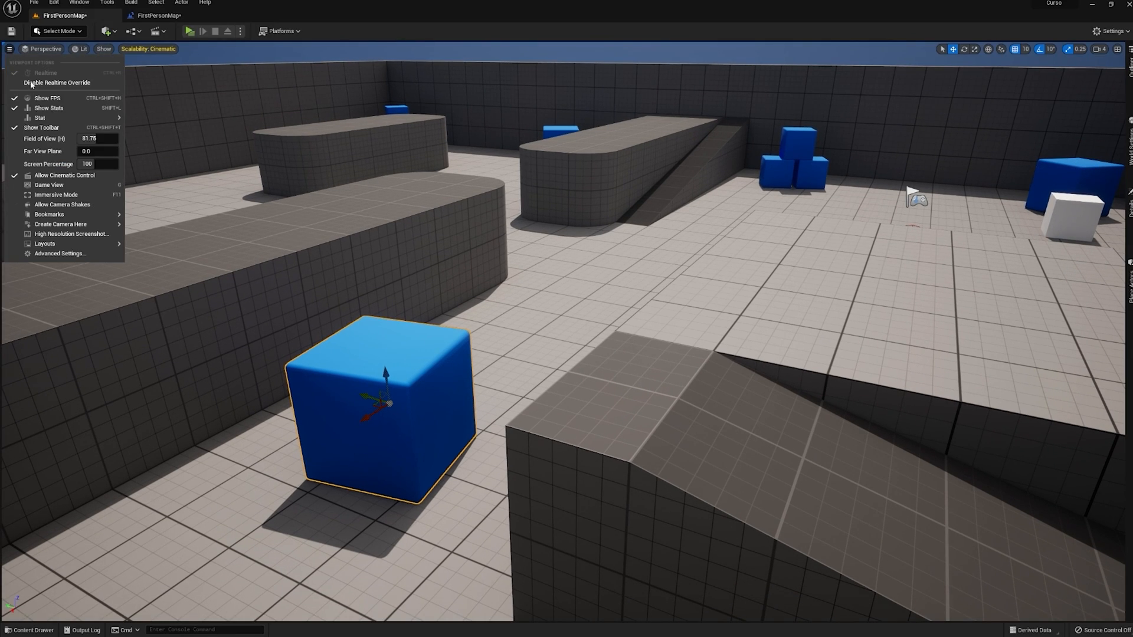
{"action": "left_click", "coordinate": [52, 235]}
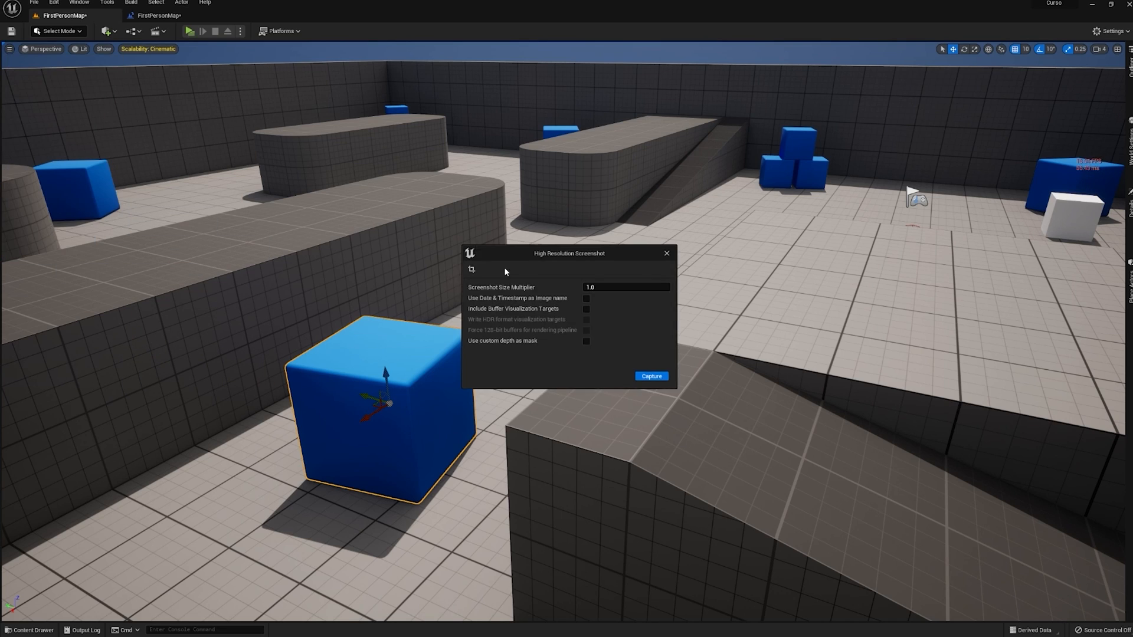
{"action": "left_click", "coordinate": [666, 254]}
- Preview the level in the Unlit and Detail Lighting view modes
{"action": "right_click_drag", "start_coordinate": [478, 233], "coordinate": [514, 206]}
{"action": "key", "text": "w"}
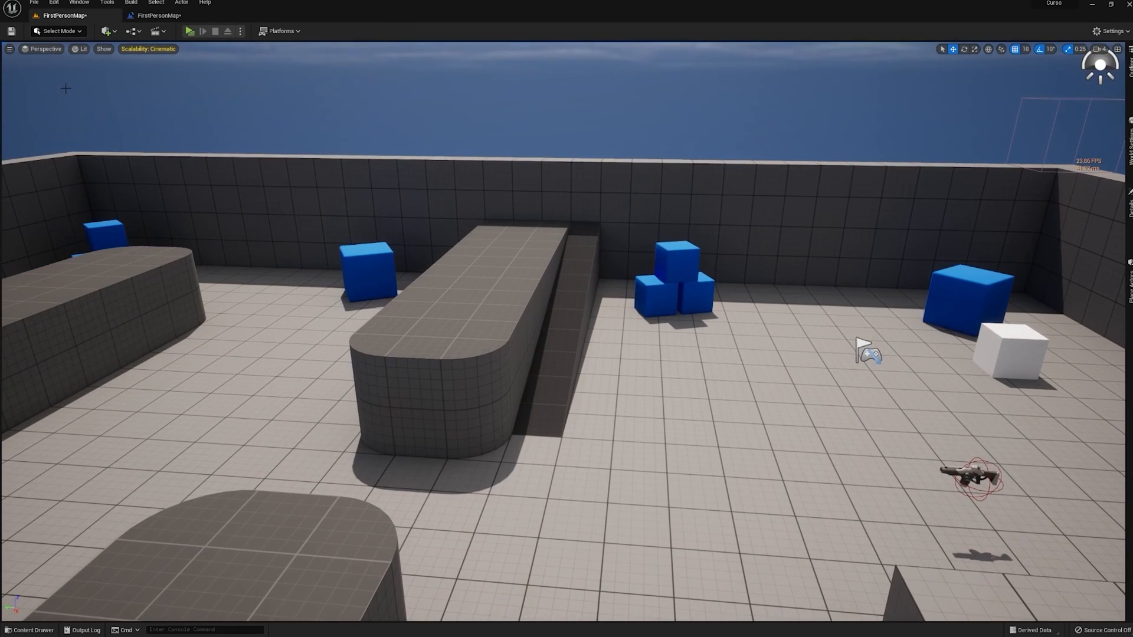
{"action": "left_click", "coordinate": [80, 48]}
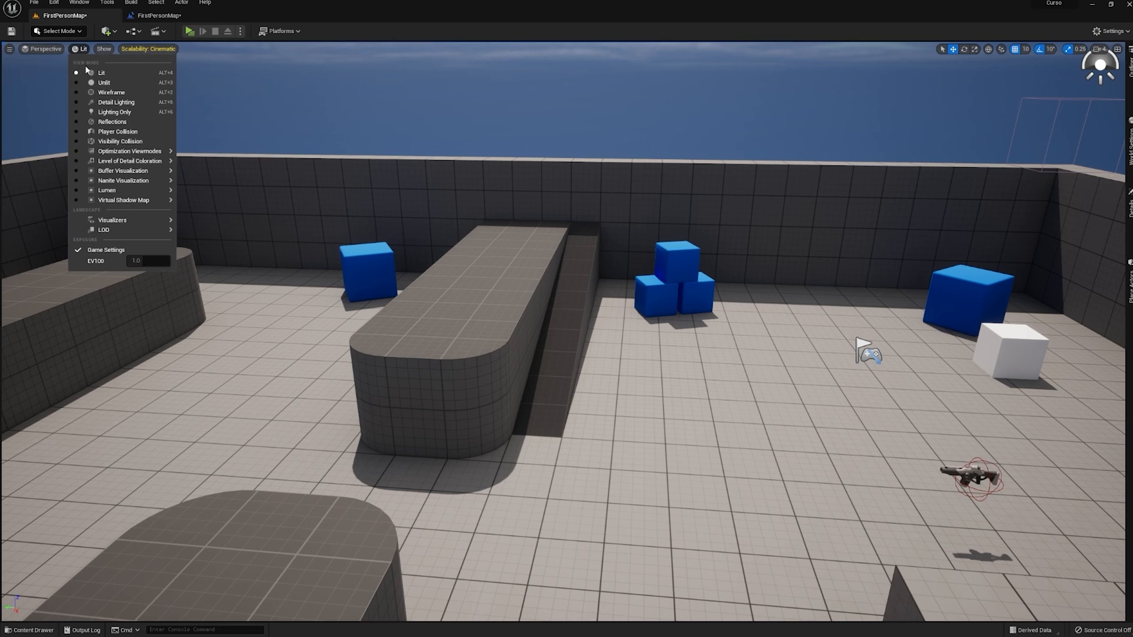
{"action": "left_click", "coordinate": [104, 83]}
{"action": "left_click", "coordinate": [83, 49]}
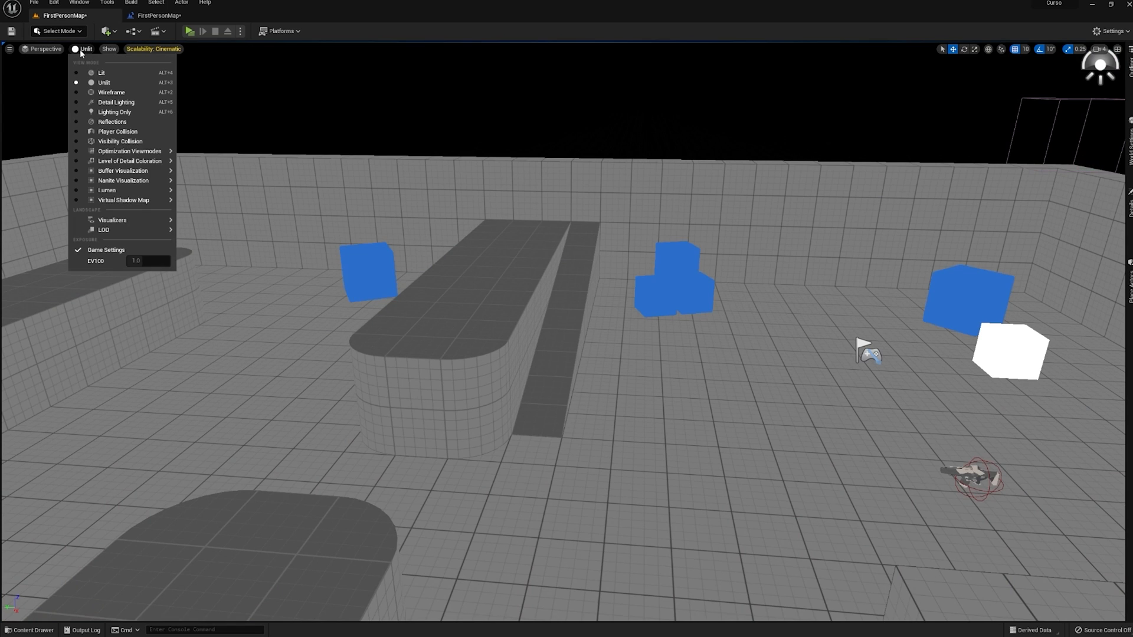
{"action": "left_click", "coordinate": [121, 102]}
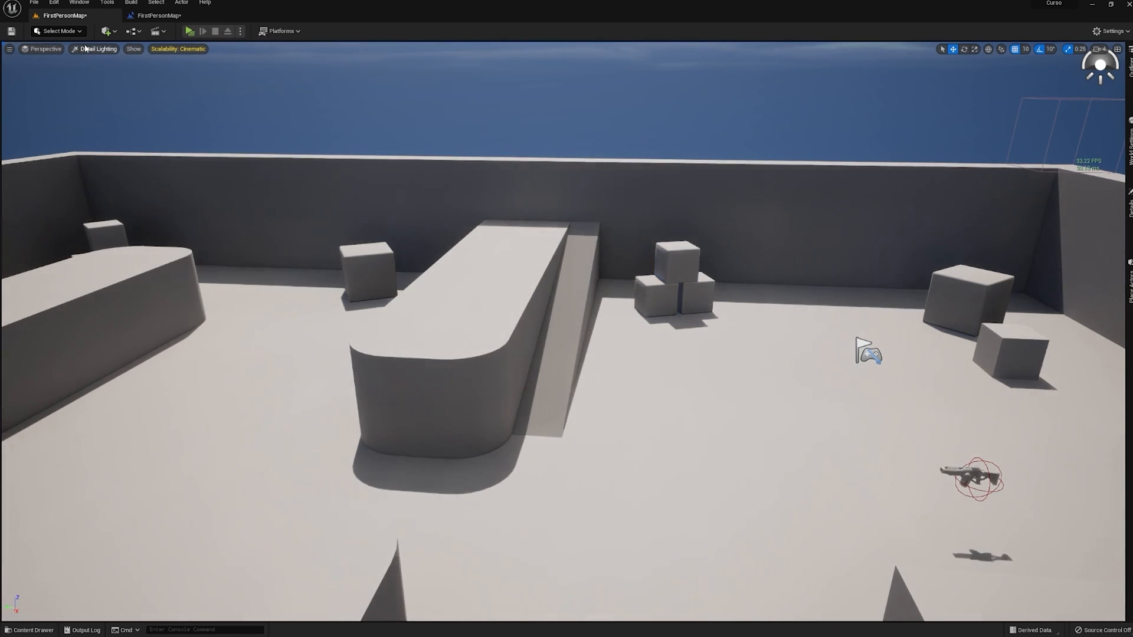
- Preview the level in the Lighting Only view mode and return it to Lit
{"action": "left_click", "coordinate": [85, 49]}
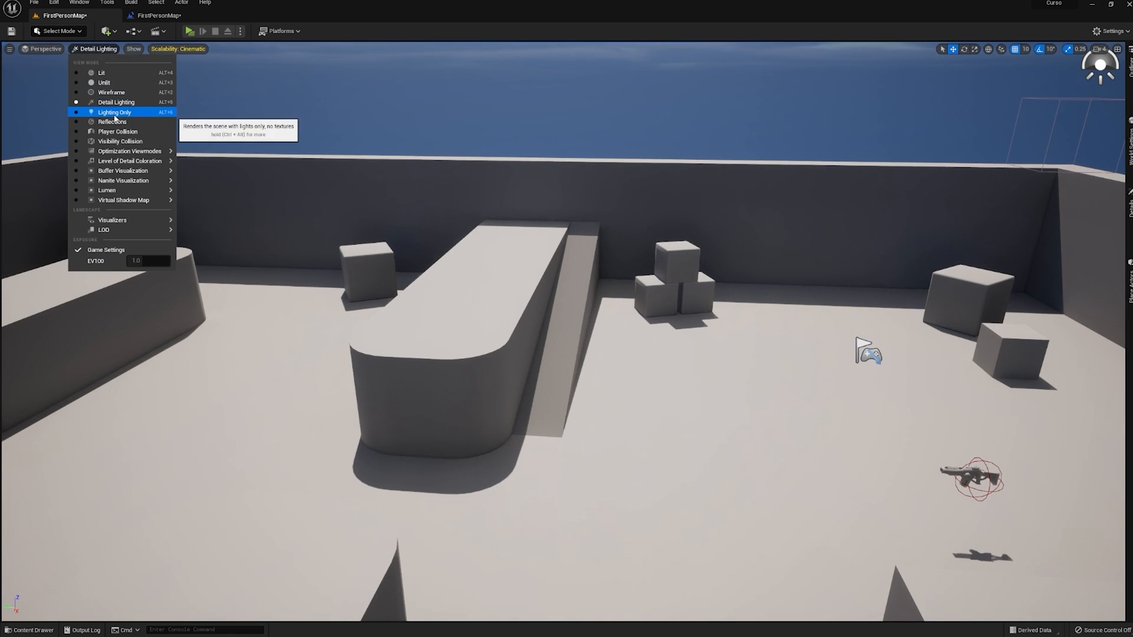
{"action": "left_click", "coordinate": [114, 112]}
{"action": "left_click", "coordinate": [87, 50]}
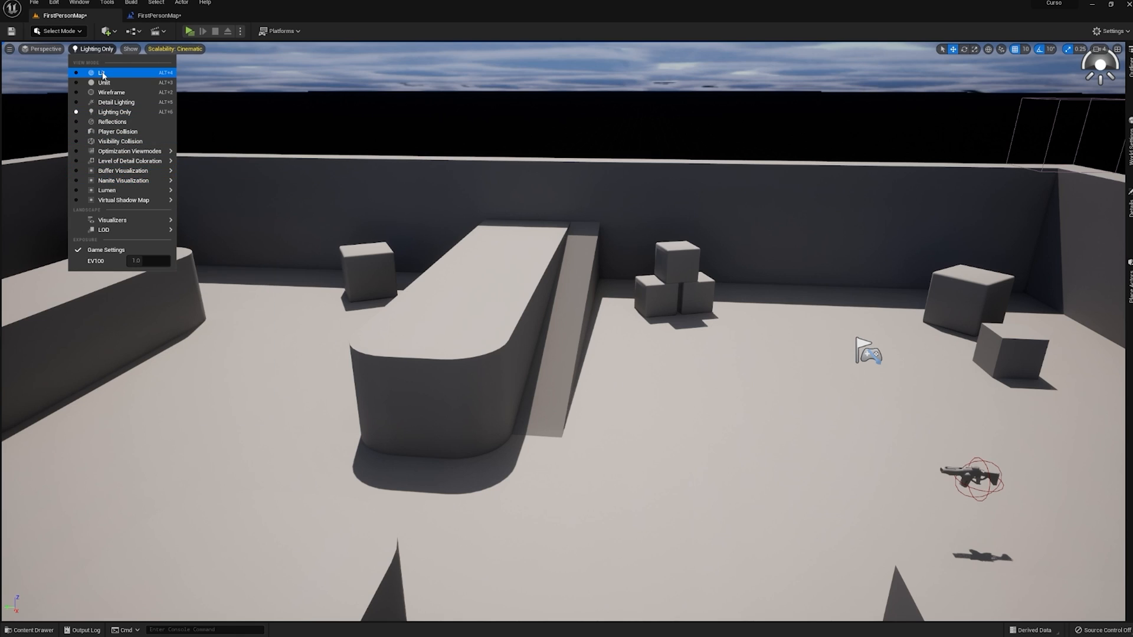
{"action": "mouse_move", "coordinate": [130, 155]}
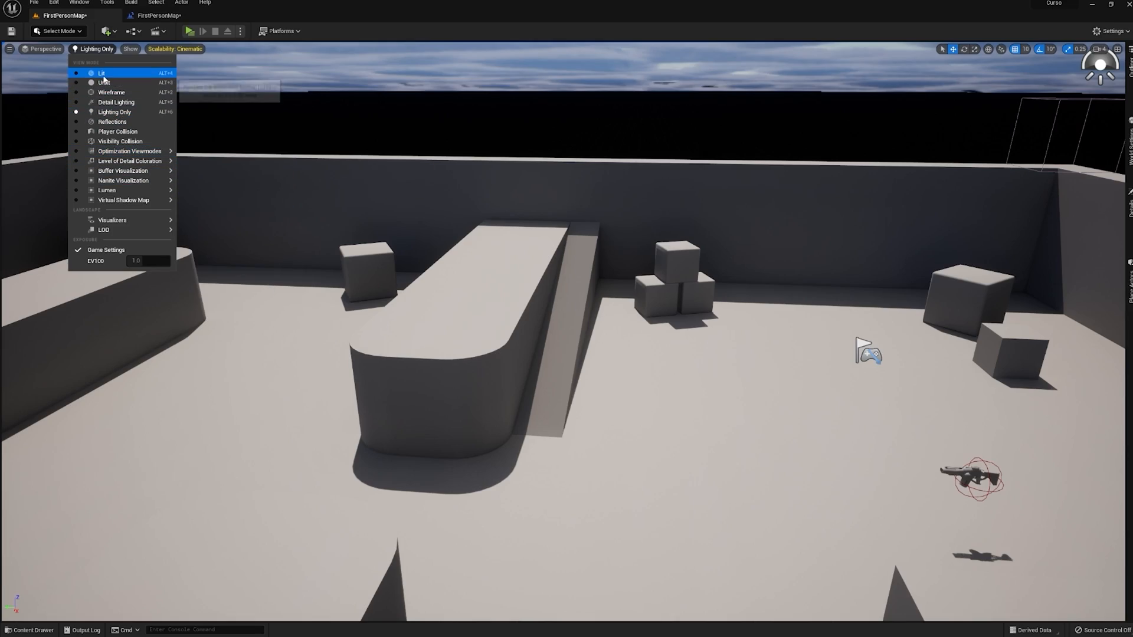
{"action": "left_click", "coordinate": [106, 72]}
- Look over the viewport's show flags and close the list without changing any
{"action": "right_click_drag", "start_coordinate": [325, 253], "coordinate": [390, 223]}
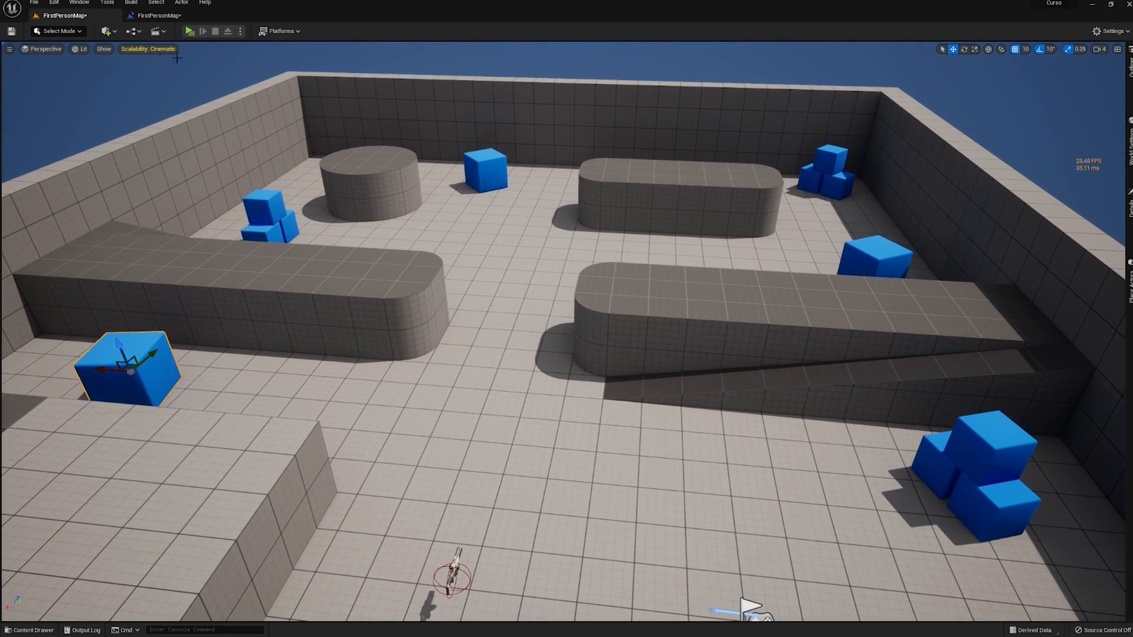
{"action": "left_click", "coordinate": [104, 50]}
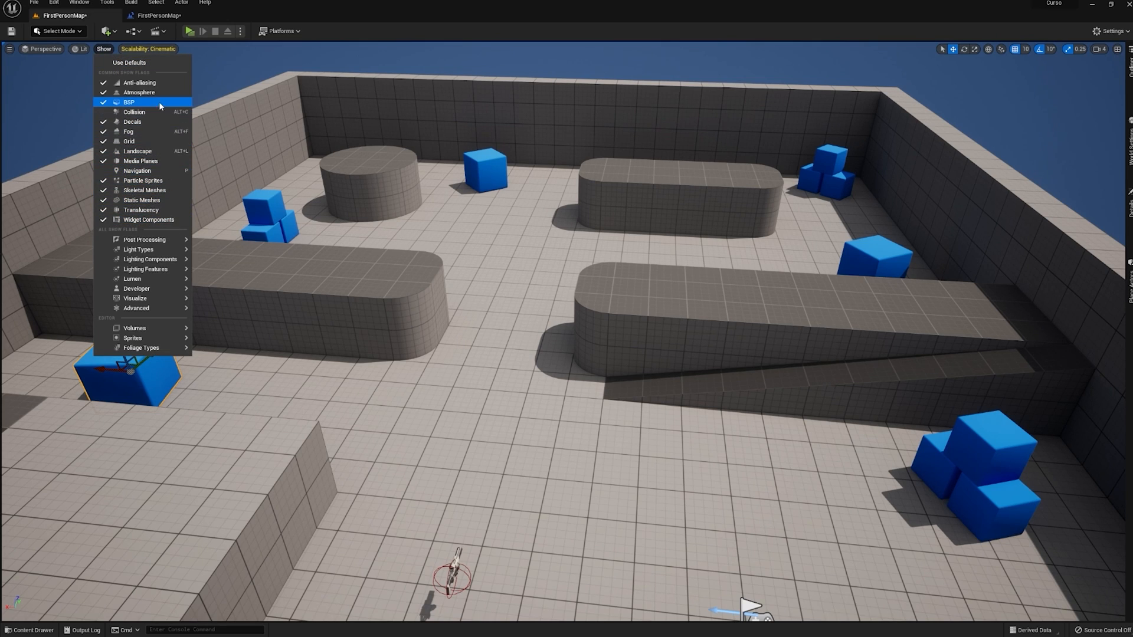
{"action": "mouse_move", "coordinate": [395, 275]}
{"action": "right_mouse_down"}
{"action": "mouse_move", "coordinate": [419, 266]}
{"action": "mouse_move", "coordinate": [333, 243]}
{"action": "mouse_move", "coordinate": [361, 293]}
{"action": "mouse_move", "coordinate": [385, 287]}
{"action": "right_mouse_up"}
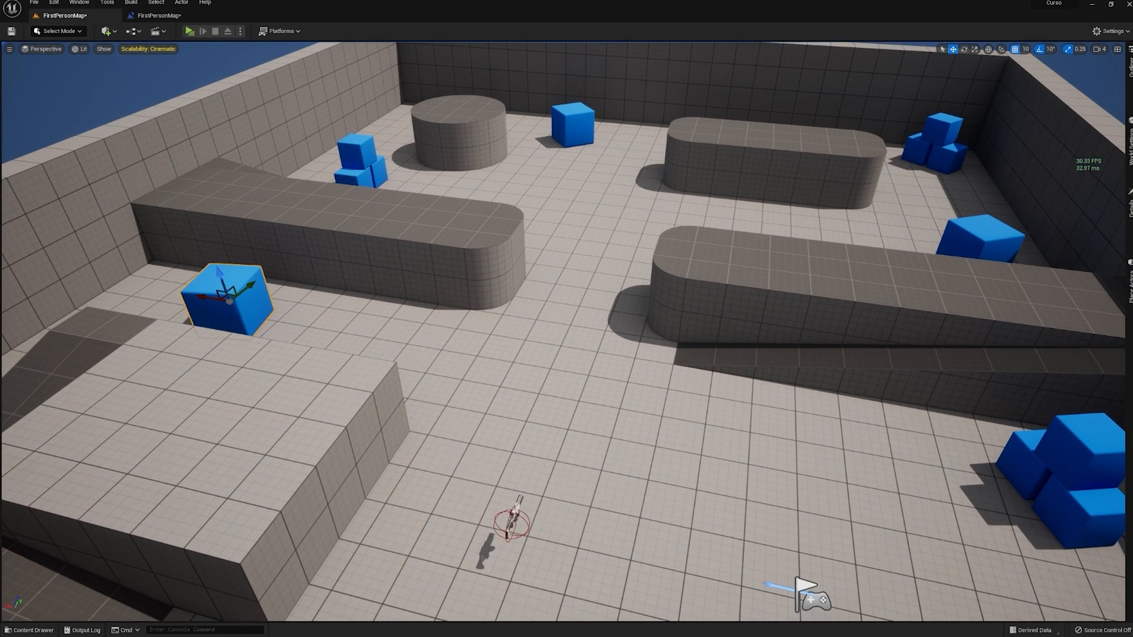
- Fly the camera around the level to examine the sky, walls, ramps and blue cubes from different angles
{"action": "right_click_drag", "start_coordinate": [573, 270], "coordinate": [531, 263]}
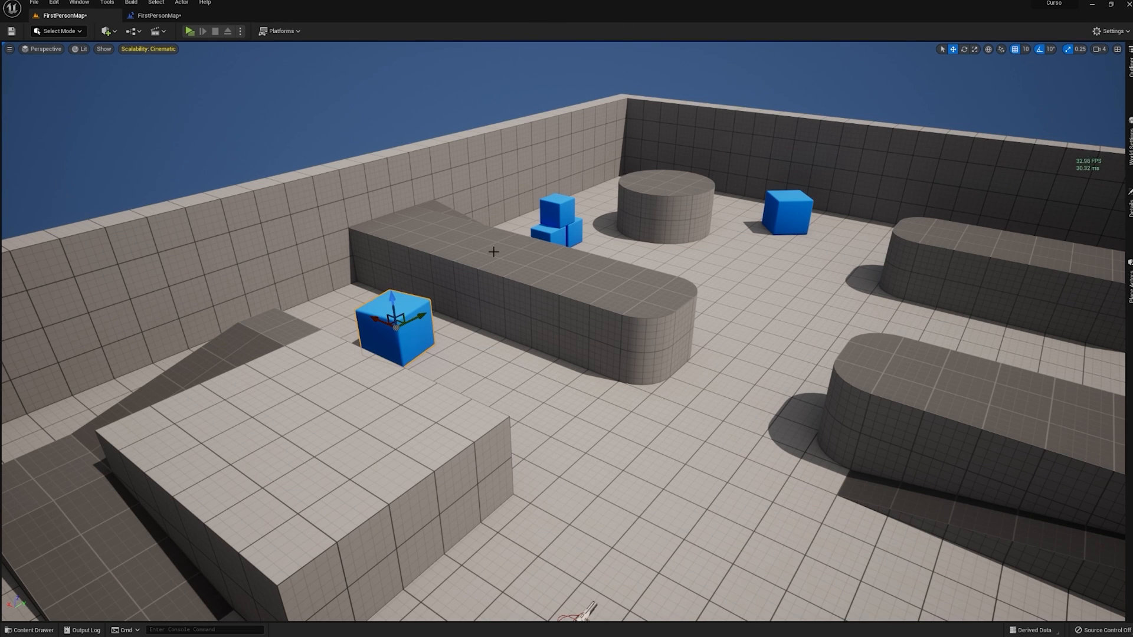
{"action": "right_click_drag", "start_coordinate": [567, 318], "coordinate": [518, 332]}
{"action": "right_click_drag", "start_coordinate": [559, 293], "coordinate": [747, 144]}
{"action": "key", "text": "w"}
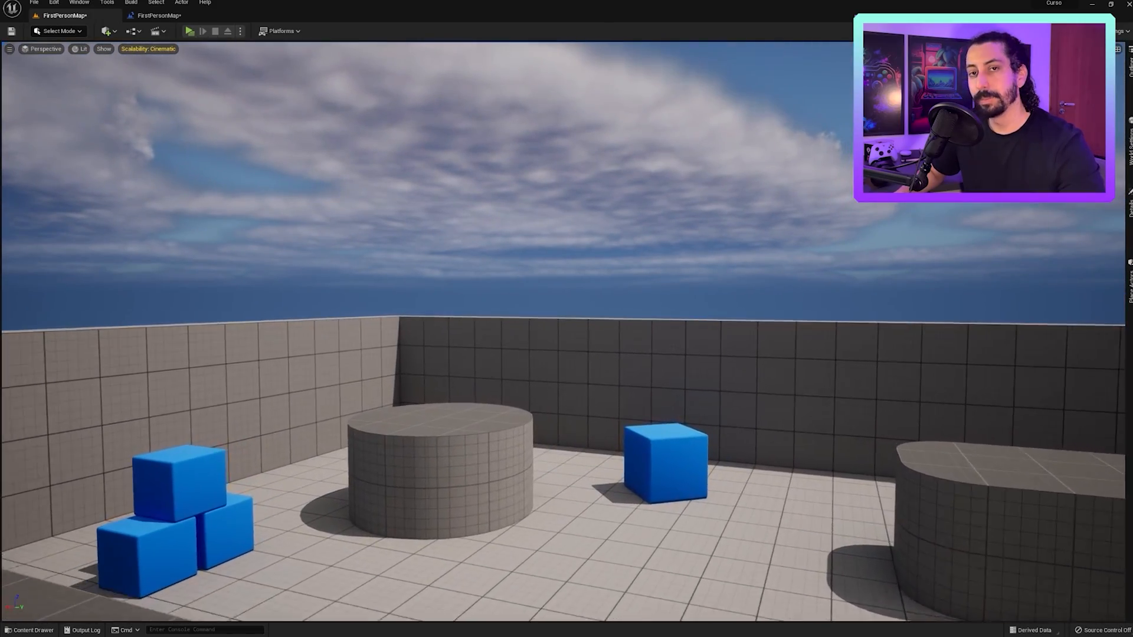
{"action": "right_click_drag", "start_coordinate": [747, 330], "coordinate": [216, 295]}
{"action": "right_click_drag", "start_coordinate": [567, 330], "coordinate": [254, 356]}
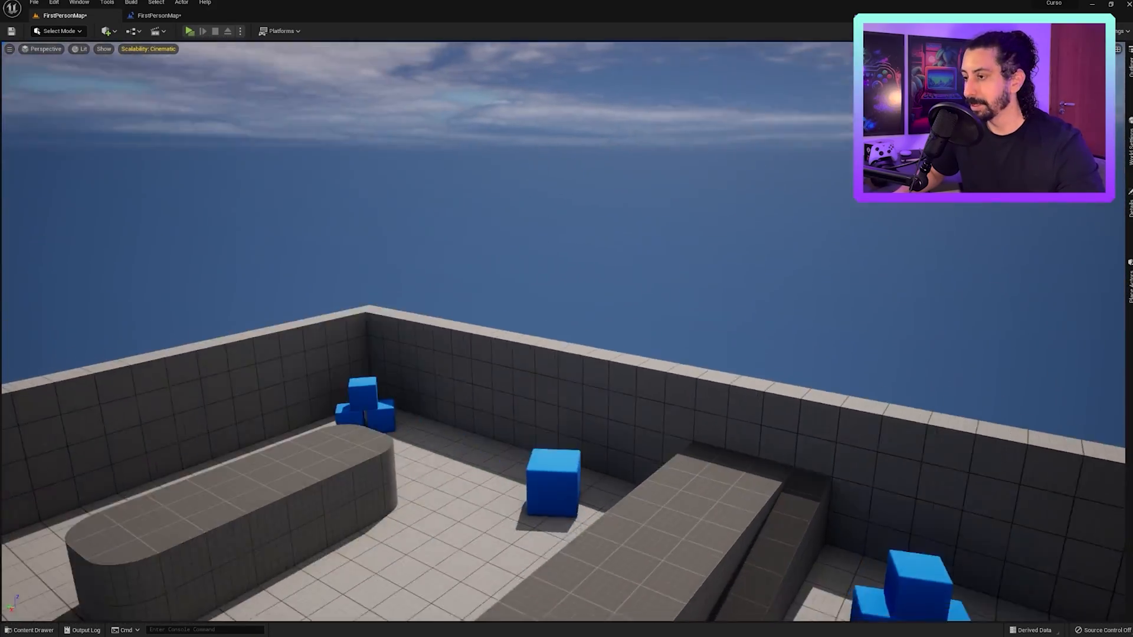
{"action": "right_click_drag", "start_coordinate": [566, 331], "coordinate": [402, 333]}
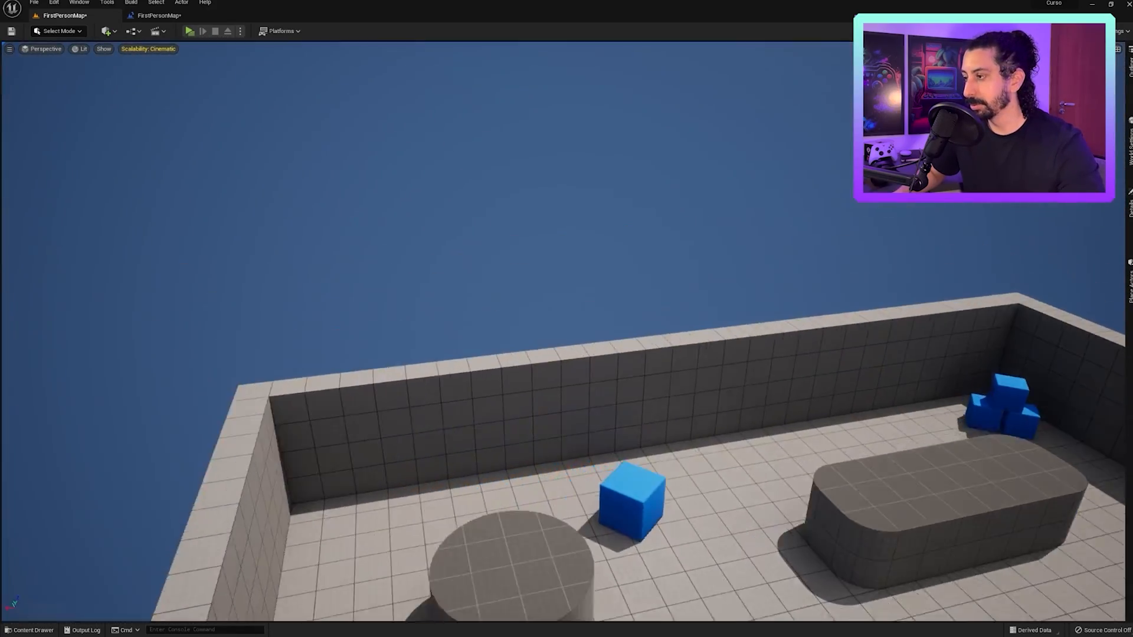
{"action": "key", "text": "w"}
{"action": "right_click_drag", "start_coordinate": [566, 330], "coordinate": [670, 295]}
{"action": "key", "text": "s"}
{"action": "key", "text": "w"}
- Select the top blue cube of the stack beside the ramp and shift it slightly sideways along its Y axis
{"action": "left_click", "coordinate": [337, 250]}
{"action": "right_click_drag", "start_coordinate": [338, 251], "coordinate": [239, 330]}
{"action": "key", "text": "w"}
{"action": "right_click_drag", "start_coordinate": [565, 279], "coordinate": [529, 249]}
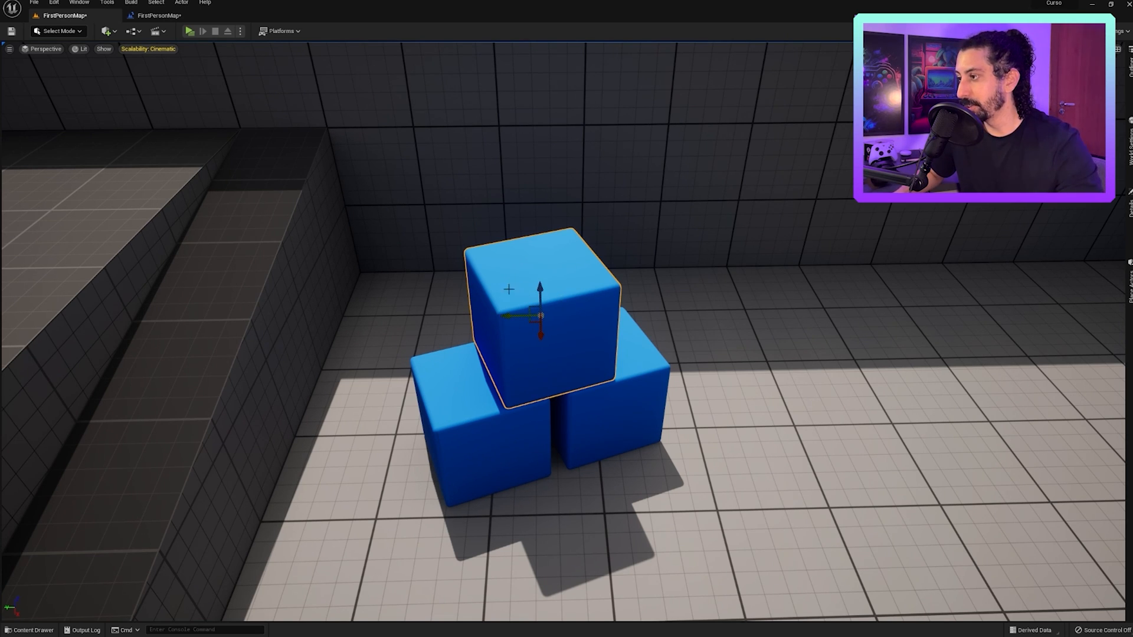
{"action": "mouse_move", "coordinate": [511, 320]}
{"action": "left_mouse_down"}
{"action": "mouse_move", "coordinate": [846, 319]}
{"action": "mouse_move", "coordinate": [329, 321]}
{"action": "mouse_move", "coordinate": [489, 318]}
{"action": "left_mouse_up"}
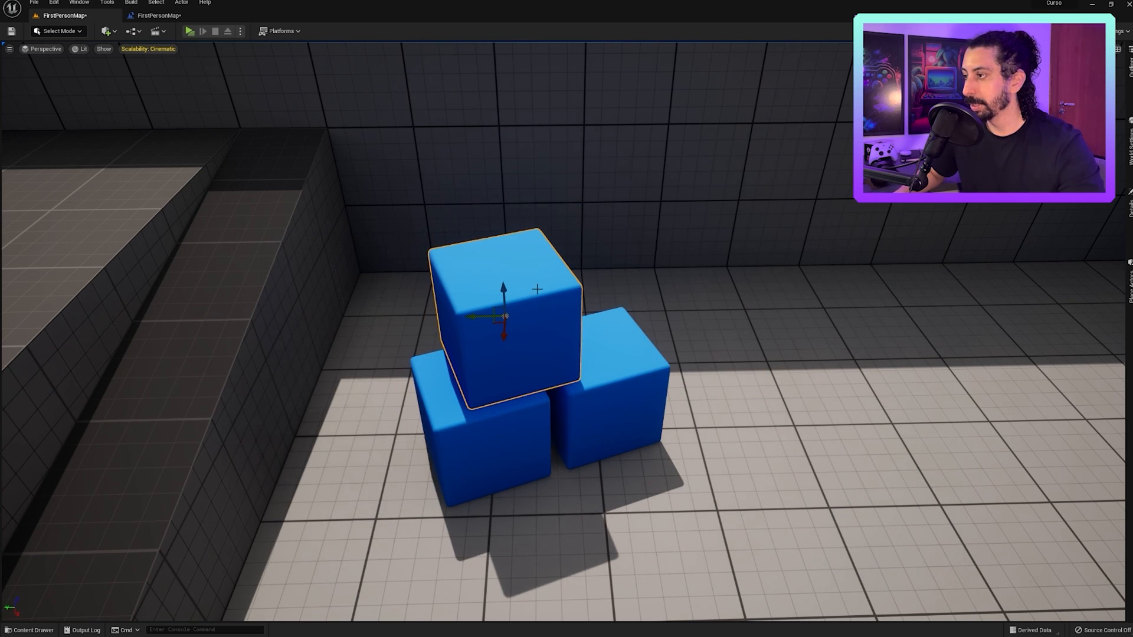
- Raise the selected top cube above the stack and snap it down onto the cubes beneath it
{"action": "scroll", "coordinate": [489, 317], "scroll_direction": "down", "scroll_amount": 3}
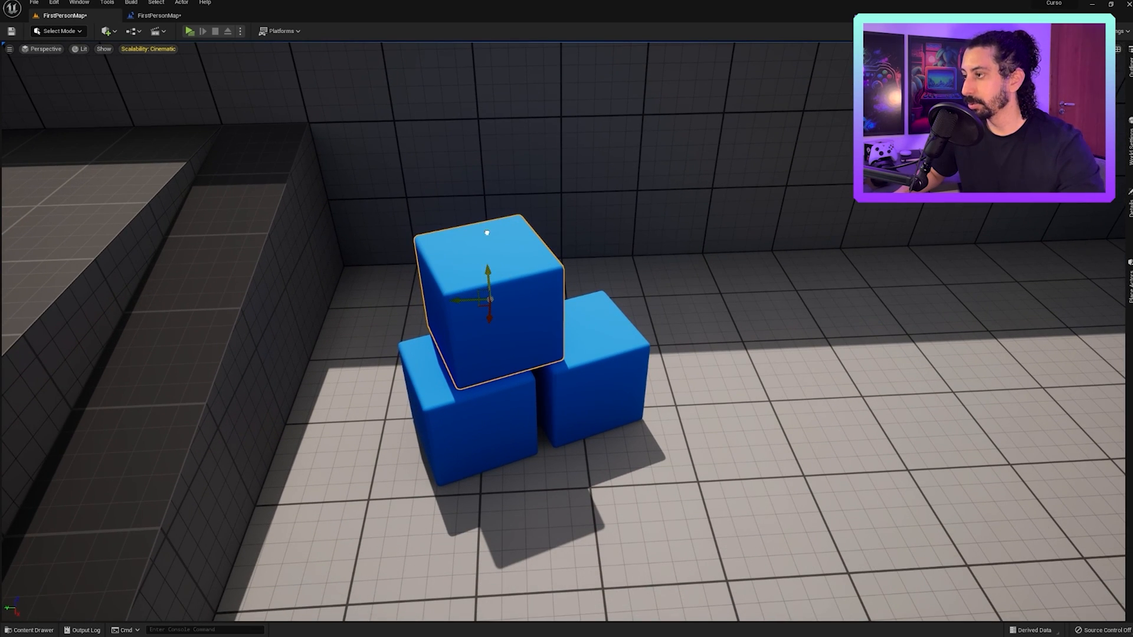
{"action": "left_click_drag", "start_coordinate": [488, 272], "coordinate": [468, 115]}
{"action": "key", "text": "End"}
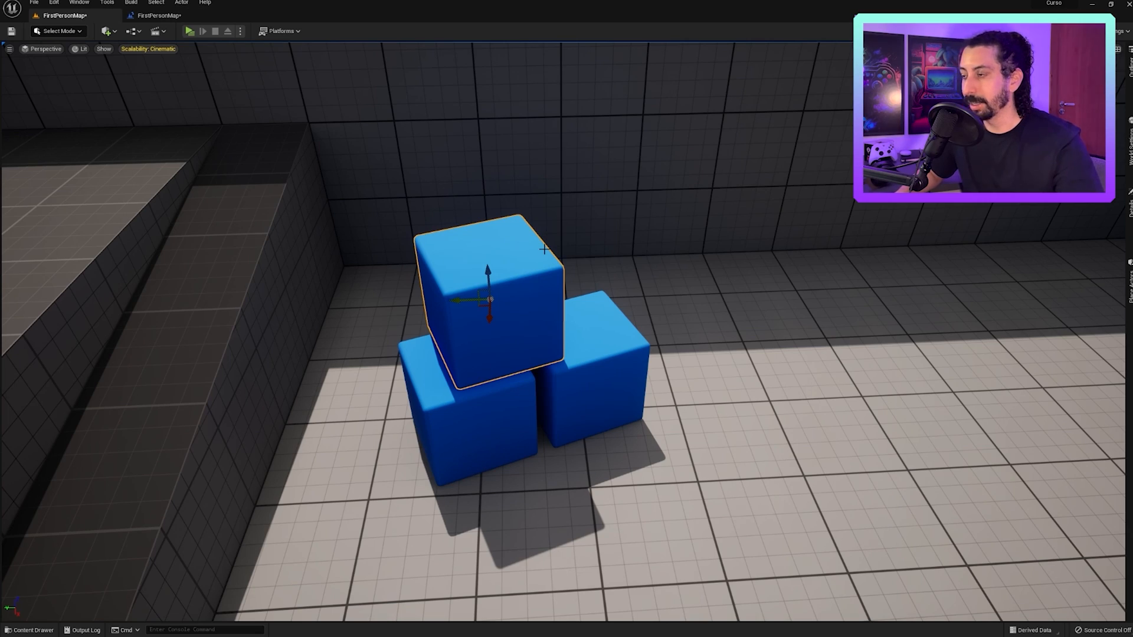
- Clear the property filter on the selected top blue cube so that all of its details are listed
{"action": "right_click_drag", "start_coordinate": [501, 319], "coordinate": [374, 324]}
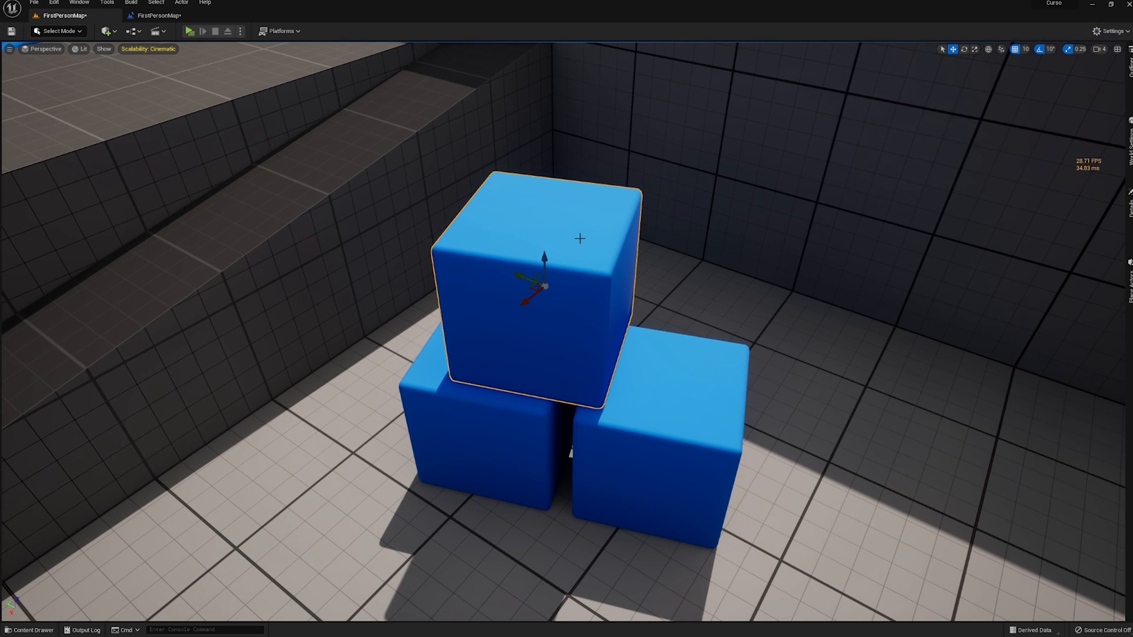
{"action": "left_click", "coordinate": [1131, 219]}
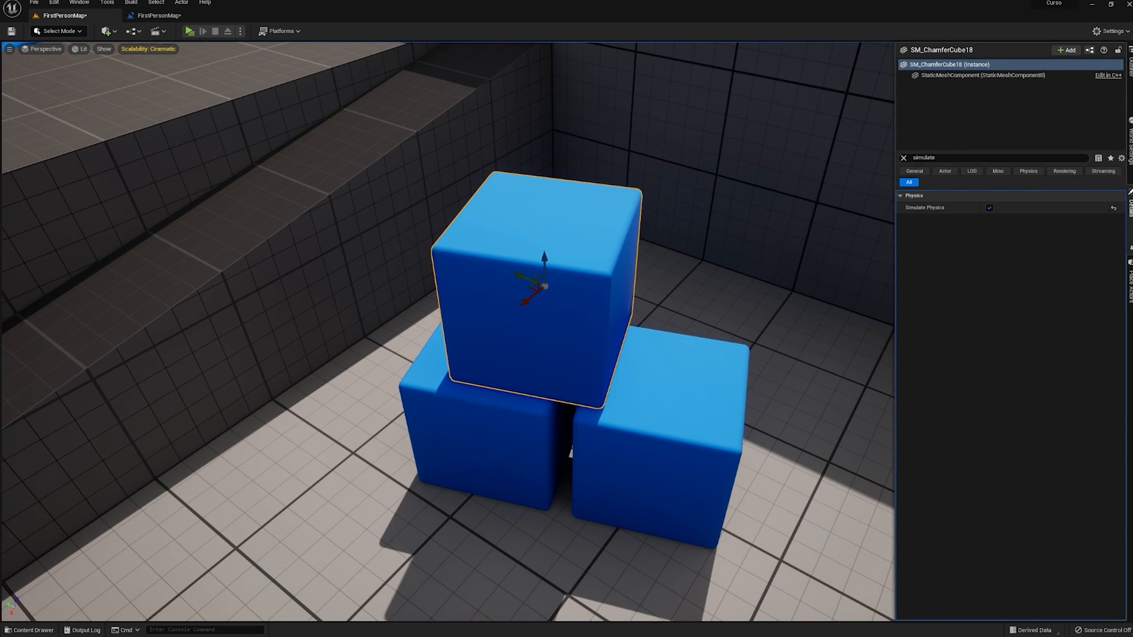
{"action": "left_click", "coordinate": [904, 158]}
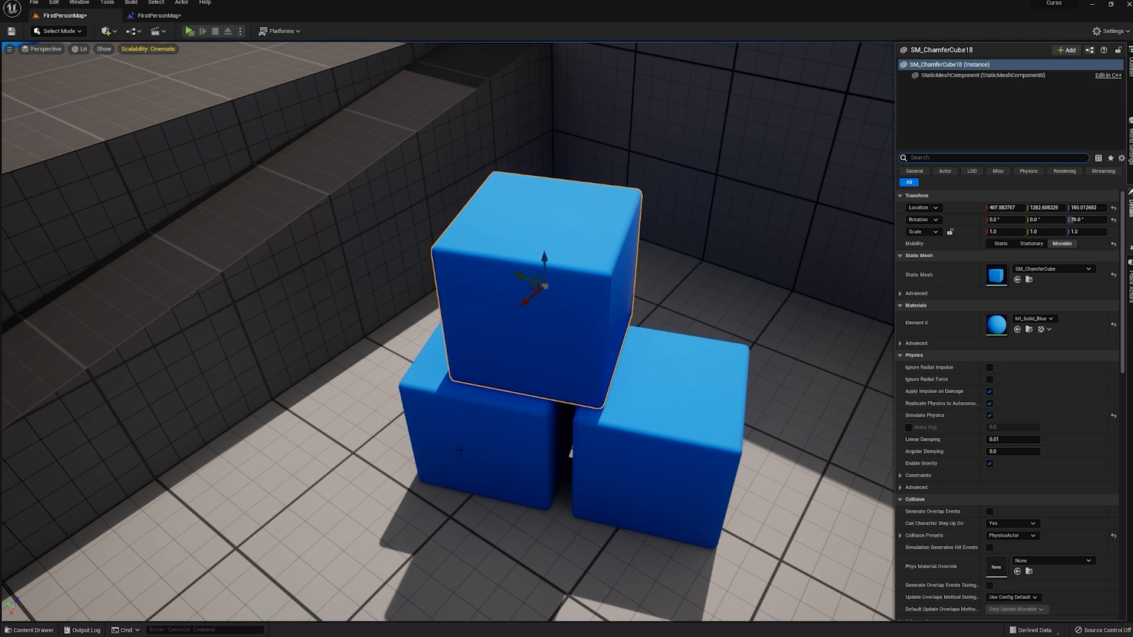
- Set the top cube's location to about X 389, Y 1242 and Z 194
{"action": "left_click", "coordinate": [1006, 207]}
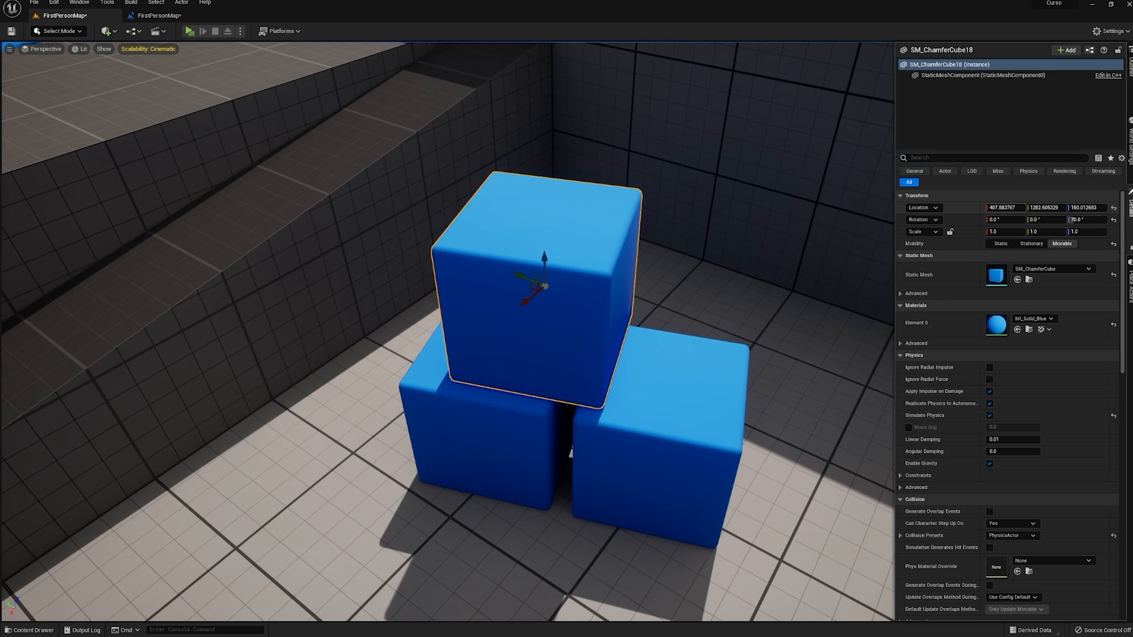
{"action": "type", "text": "466"}
{"action": "key", "text": "Return"}
{"action": "mouse_move", "coordinate": [1003, 207]}
{"action": "left_mouse_down"}
{"action": "mouse_move", "coordinate": [982, 216]}
{"action": "mouse_move", "coordinate": [1114, 208]}
{"action": "mouse_move", "coordinate": [1021, 208]}
{"action": "left_mouse_up"}
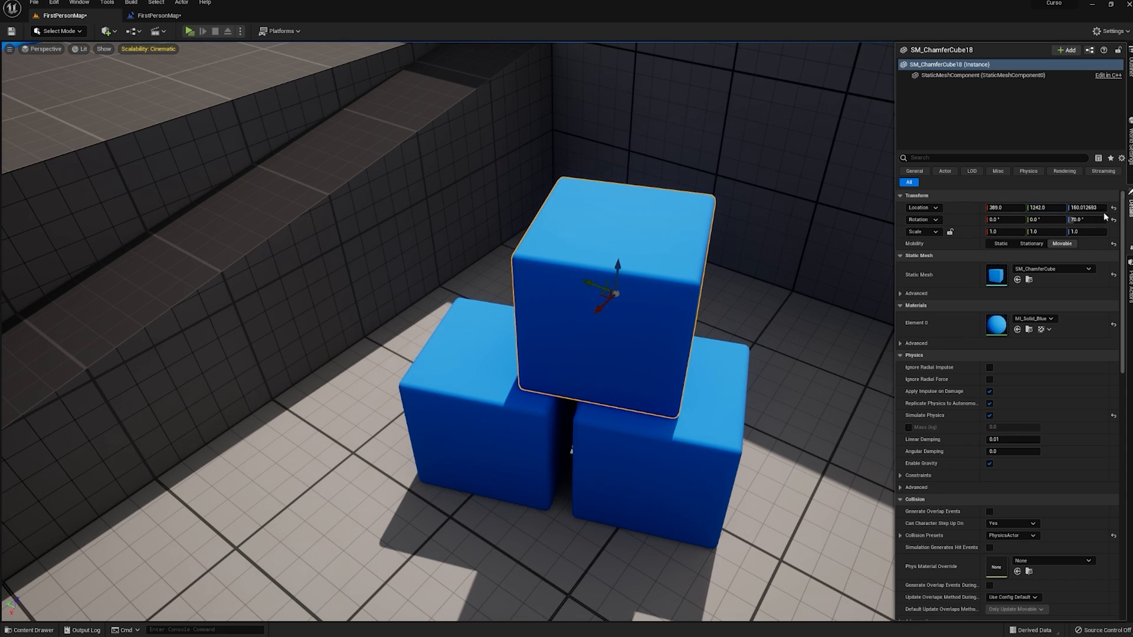
{"action": "mouse_move", "coordinate": [1091, 207]}
{"action": "left_mouse_down"}
{"action": "mouse_move", "coordinate": [1056, 208]}
{"action": "mouse_move", "coordinate": [1121, 208]}
{"action": "mouse_move", "coordinate": [1078, 207]}
{"action": "left_mouse_up"}
{"action": "right_click_drag", "start_coordinate": [640, 261], "coordinate": [663, 230]}
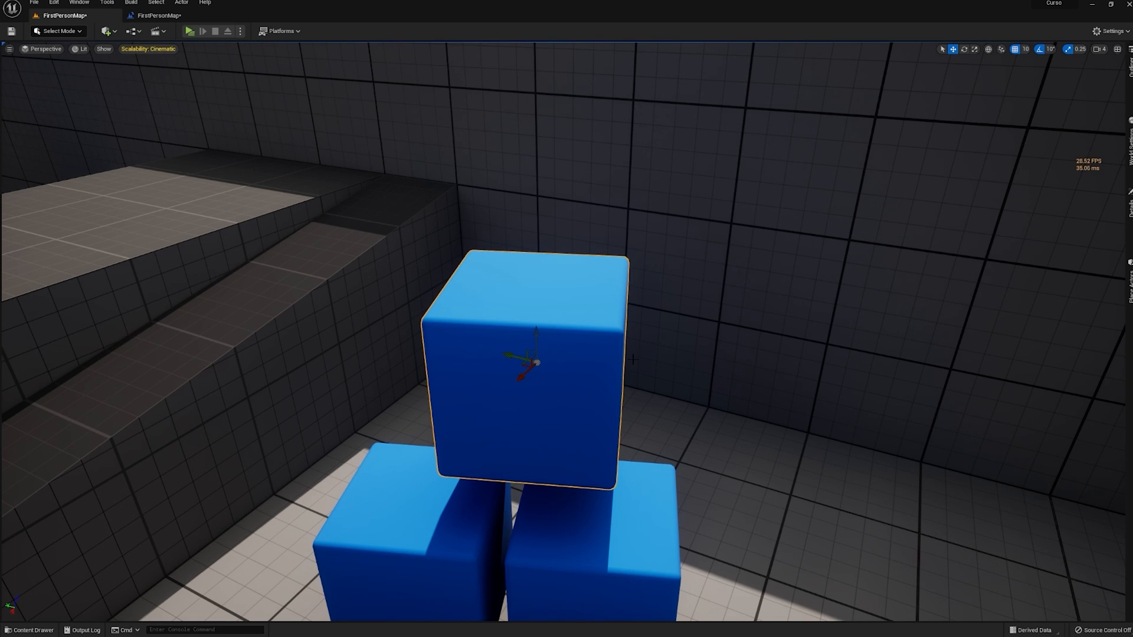
- Rotate the top cube in the viewport with the rotation gizmo
{"action": "left_click", "coordinate": [1130, 205]}
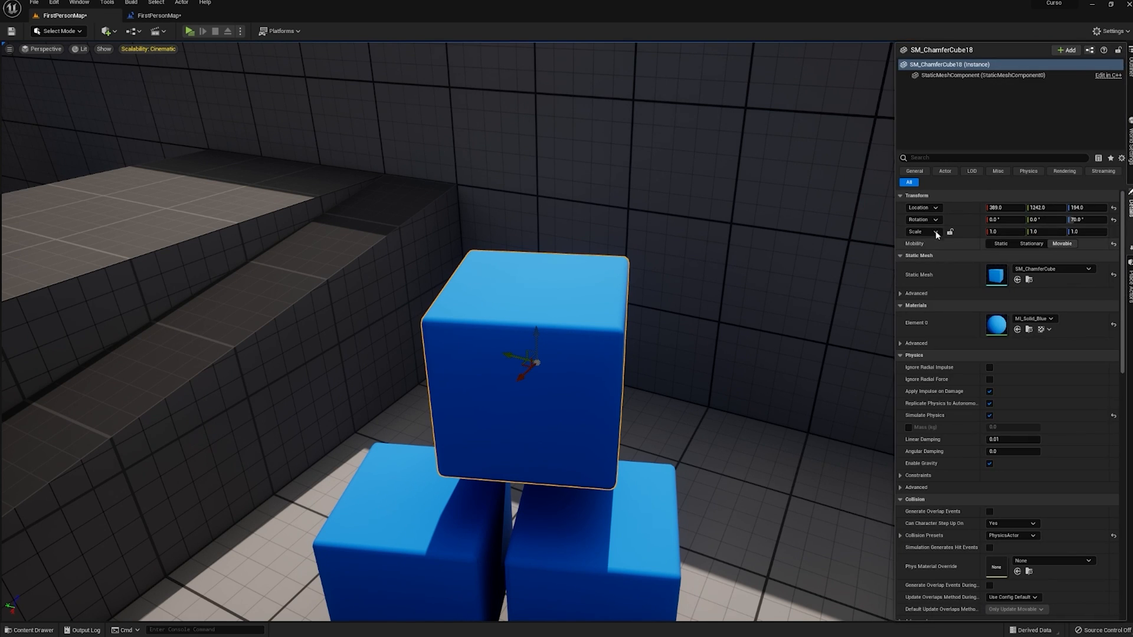
{"action": "right_click_drag", "start_coordinate": [711, 293], "coordinate": [687, 292]}
{"action": "key", "text": "e"}
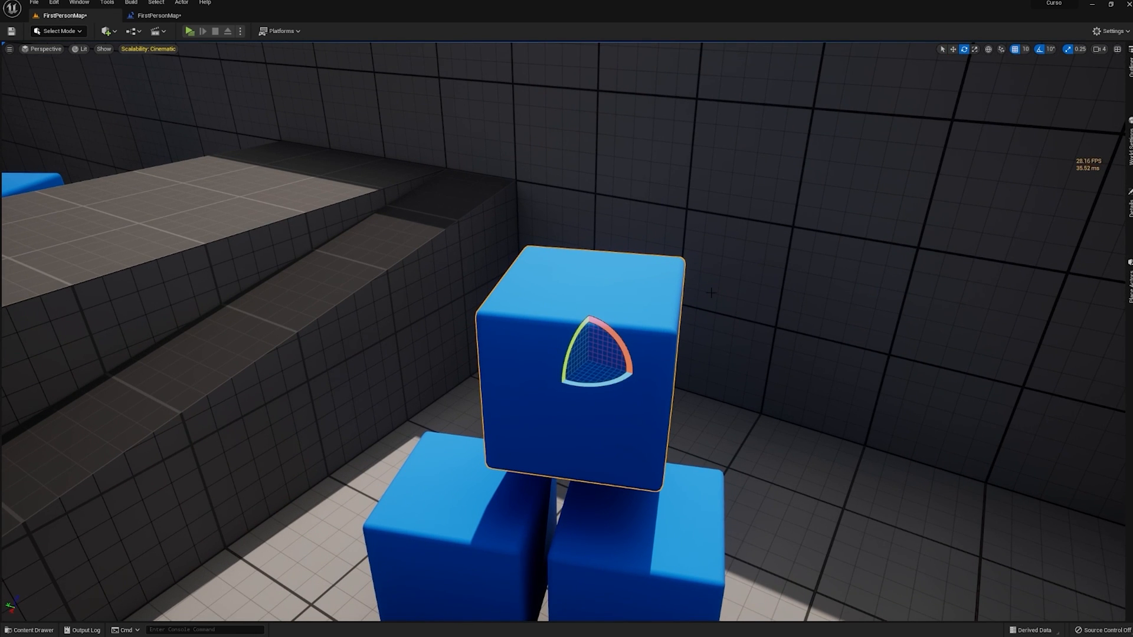
{"action": "left_click_drag", "start_coordinate": [593, 390], "coordinate": [576, 338]}
- Reselect the top cube with its transform values shown and rotate it further about two of its axes
{"action": "left_click", "coordinate": [1130, 208]}
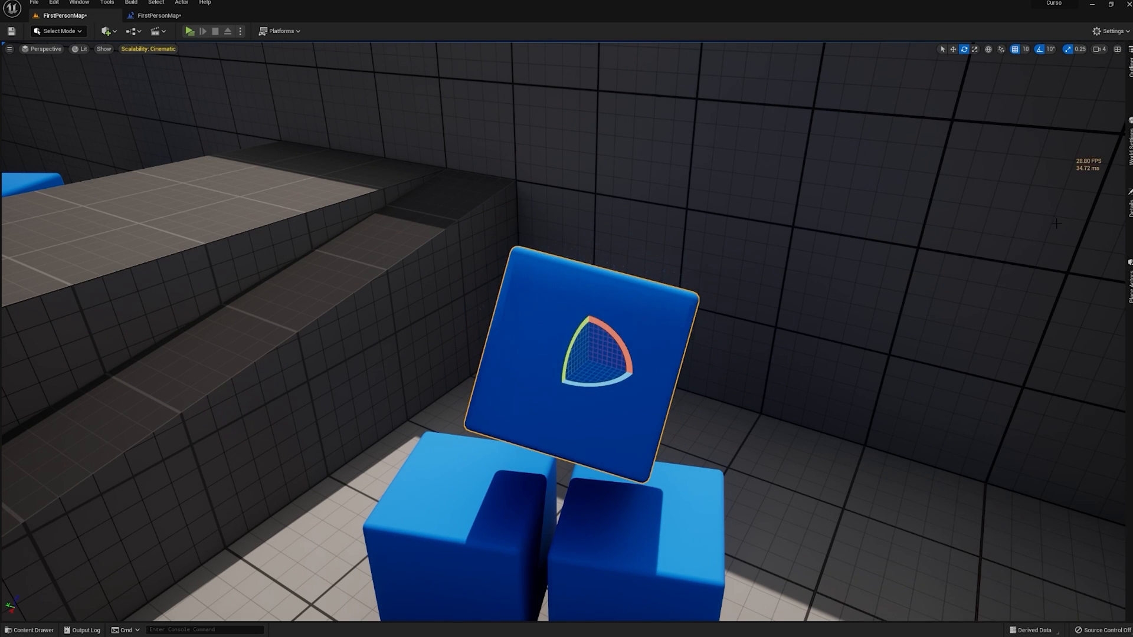
{"action": "left_click", "coordinate": [1120, 209]}
{"action": "left_click", "coordinate": [1130, 208]}
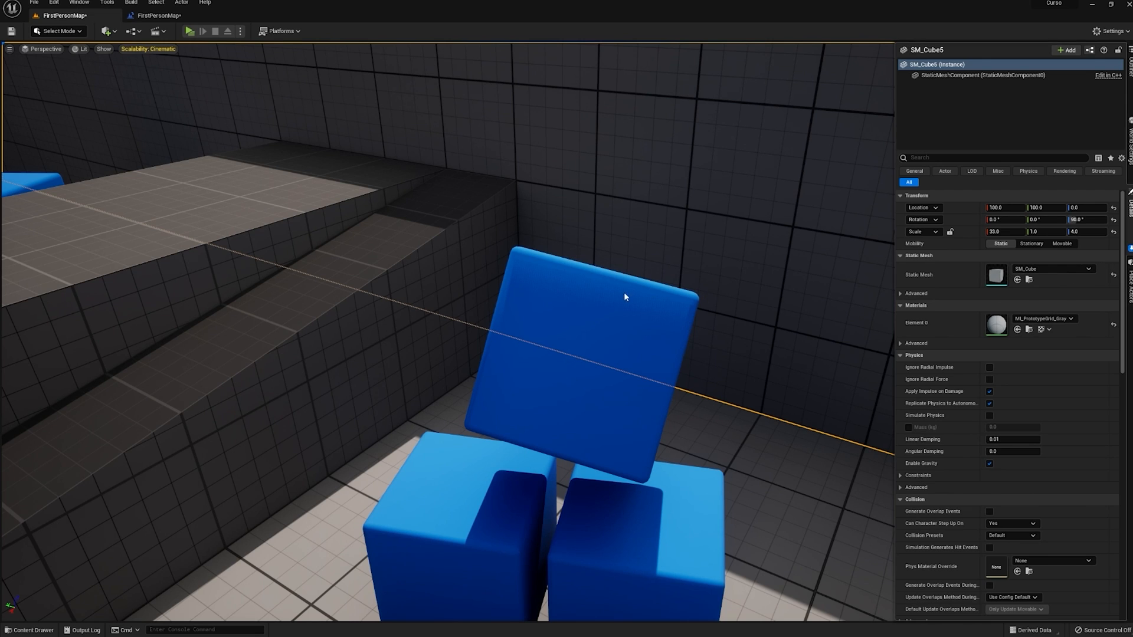
{"action": "left_click", "coordinate": [582, 349]}
{"action": "mouse_move", "coordinate": [573, 335]}
{"action": "left_mouse_down"}
{"action": "mouse_move", "coordinate": [567, 360]}
{"action": "mouse_move", "coordinate": [580, 320]}
{"action": "left_mouse_up"}
{"action": "left_click_drag", "start_coordinate": [557, 358], "coordinate": [557, 420]}
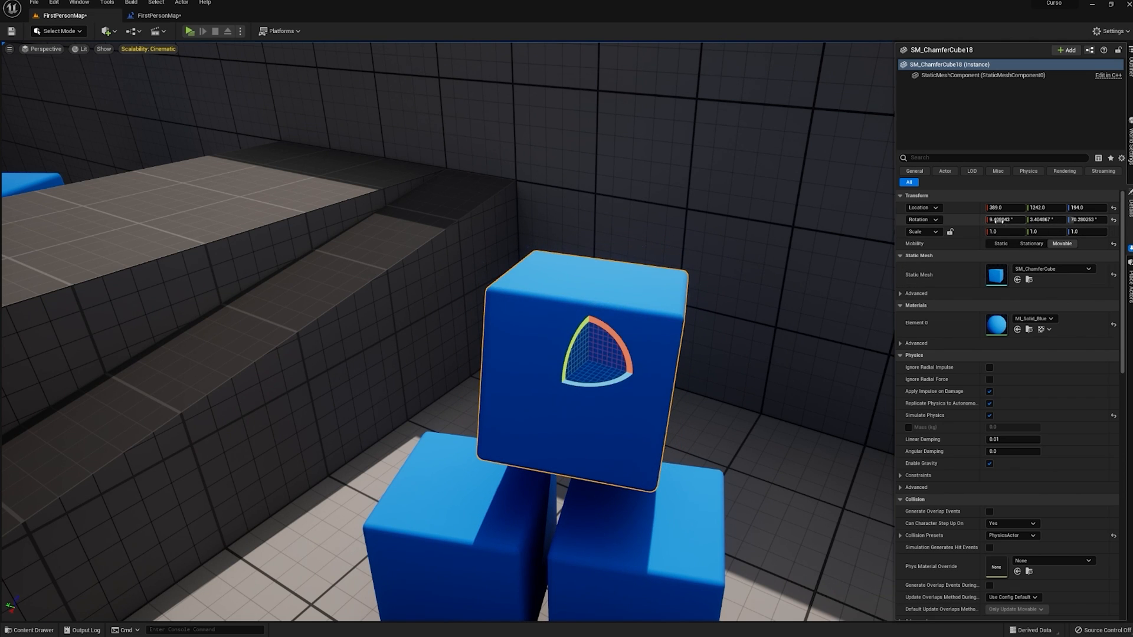
- Set the top cube's rotation to 200° on X, 0° on Y and 90° on Z
{"action": "left_click", "coordinate": [1010, 220]}
{"action": "type", "text": "200.0"}
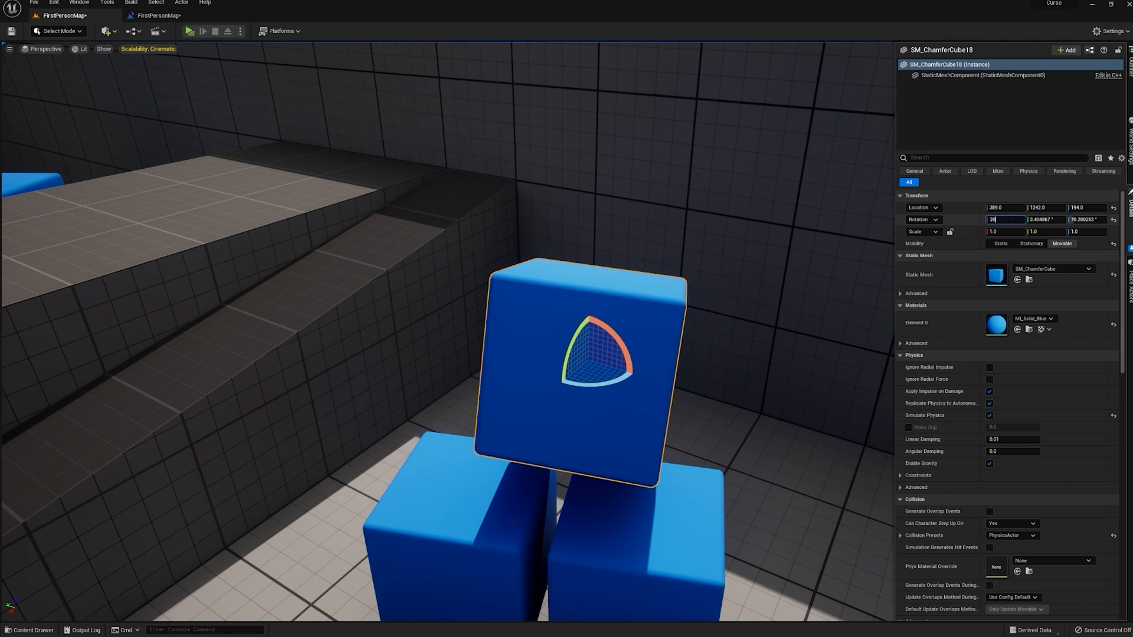
{"action": "left_click", "coordinate": [1039, 222]}
{"action": "type", "text": "0.0"}
{"action": "key", "text": "Tab"}
{"action": "type", "text": "6"}
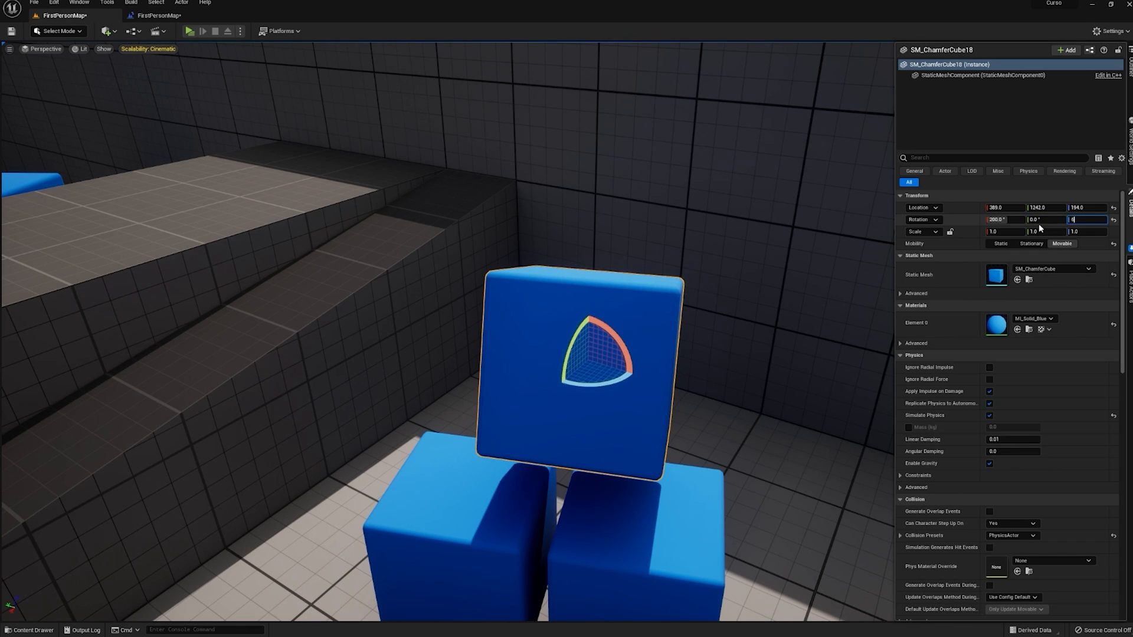
{"action": "type", "text": "0"}
{"action": "key", "text": "Return"}
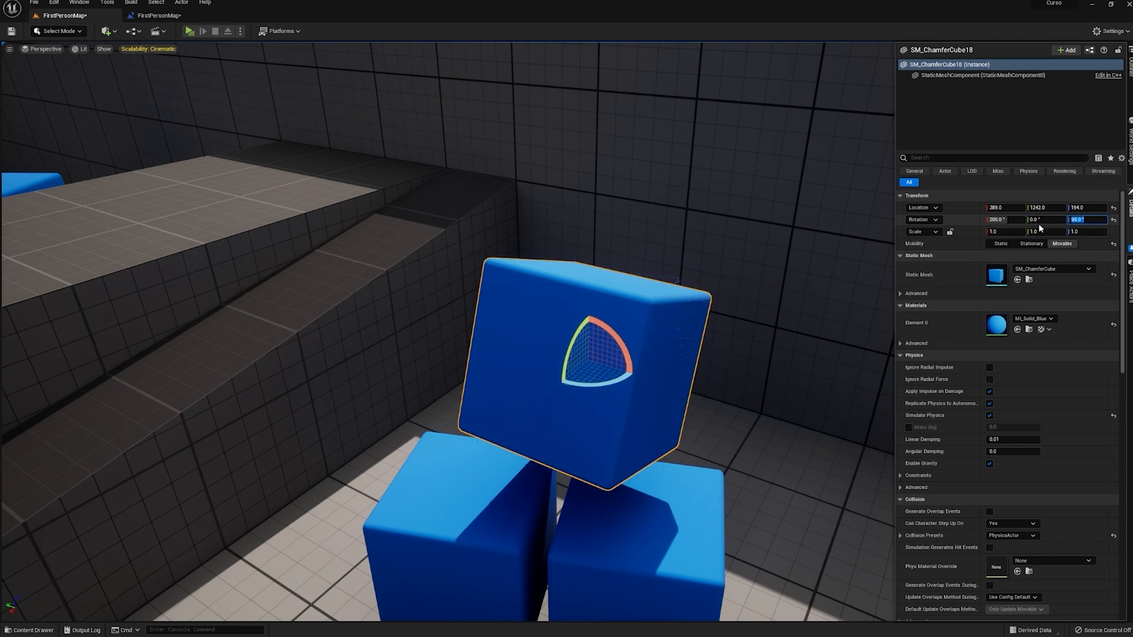
- Stretch the top cube with the scale gizmo to a Y scale of 2.5
{"action": "right_click_drag", "start_coordinate": [696, 354], "coordinate": [720, 271]}
{"action": "left_click_drag", "start_coordinate": [646, 315], "coordinate": [685, 300]}
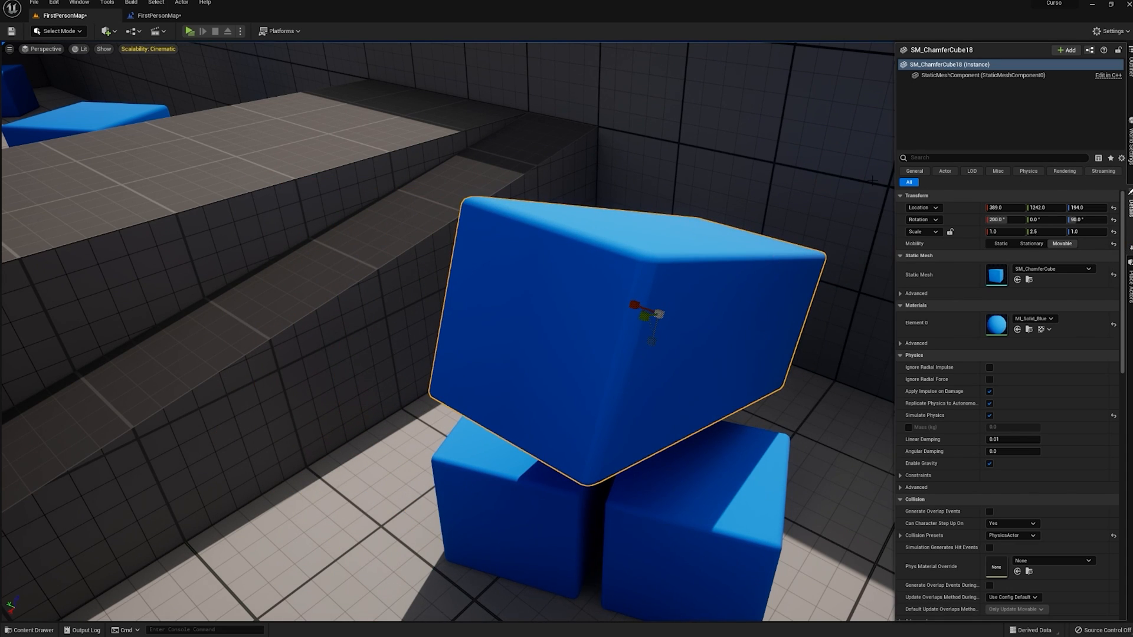
{"action": "left_click", "coordinate": [1129, 214]}
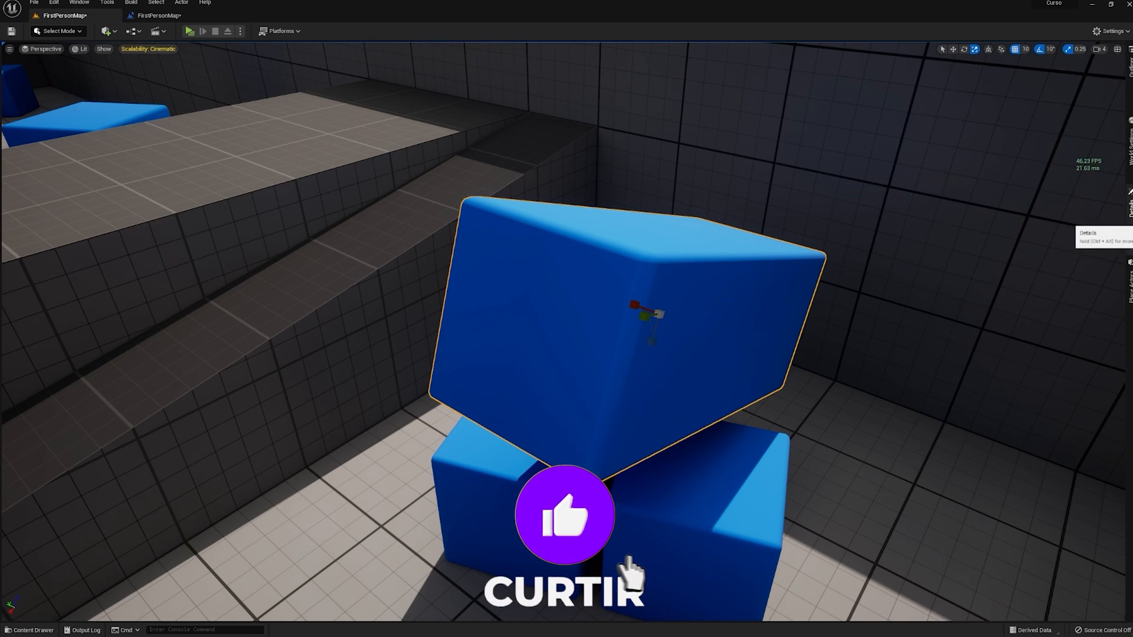
- Cycle through the selection, move, rotate and scale modes for the stretched cube
{"action": "left_click", "coordinate": [943, 50]}
{"action": "left_click", "coordinate": [954, 49]}
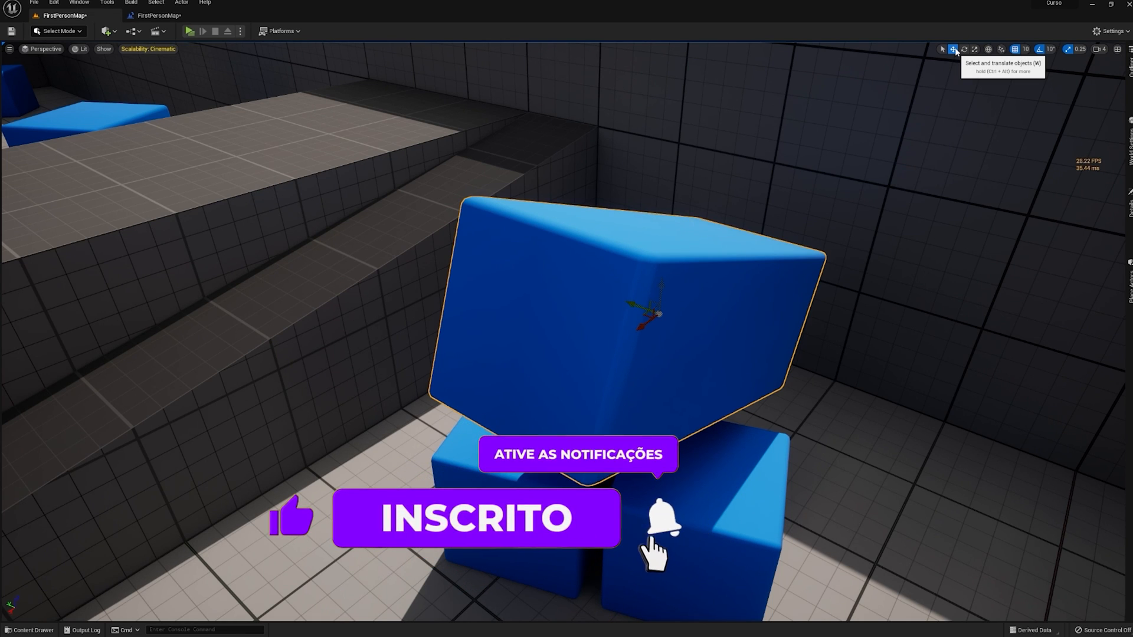
{"action": "left_click", "coordinate": [964, 50]}
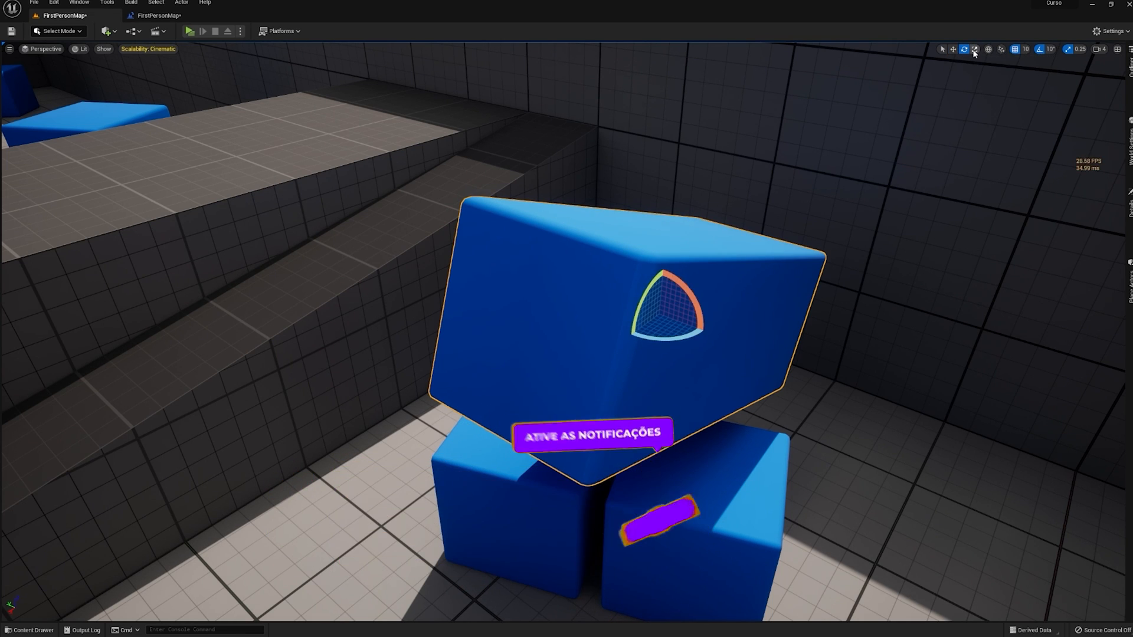
{"action": "left_click", "coordinate": [974, 50]}
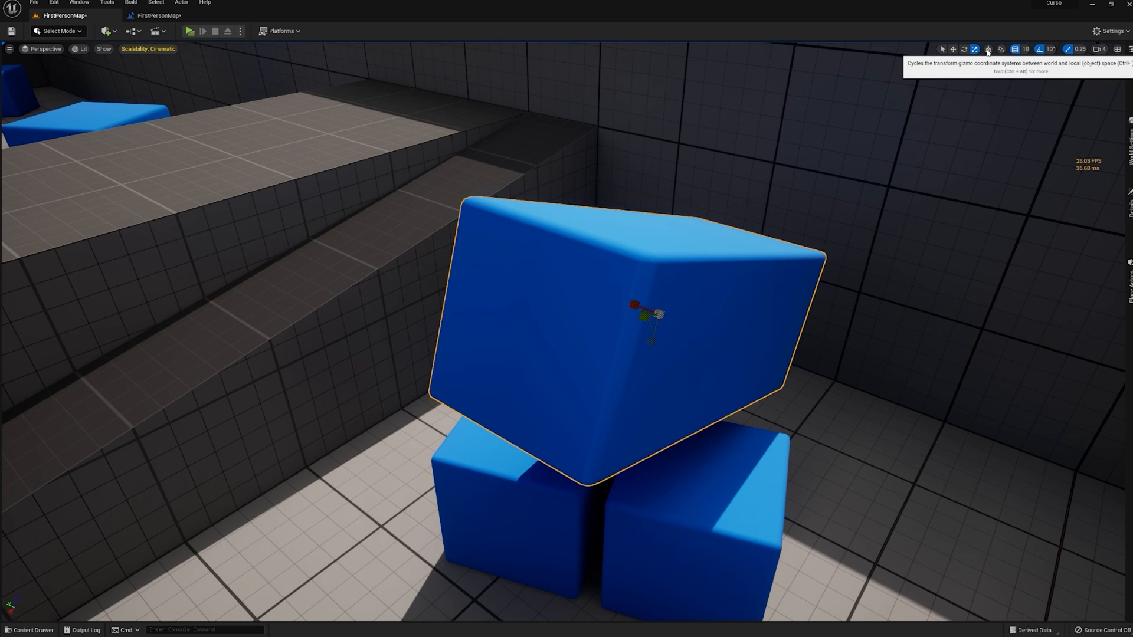
- Switch the transform gizmo from world to local space and move the stretched cube along its own Y axis
{"action": "right_click_drag", "start_coordinate": [767, 358], "coordinate": [756, 354]}
{"action": "key", "text": "f"}
{"action": "left_click_drag", "start_coordinate": [526, 330], "coordinate": [438, 263], "text": "alt"}
{"action": "key", "text": "w"}
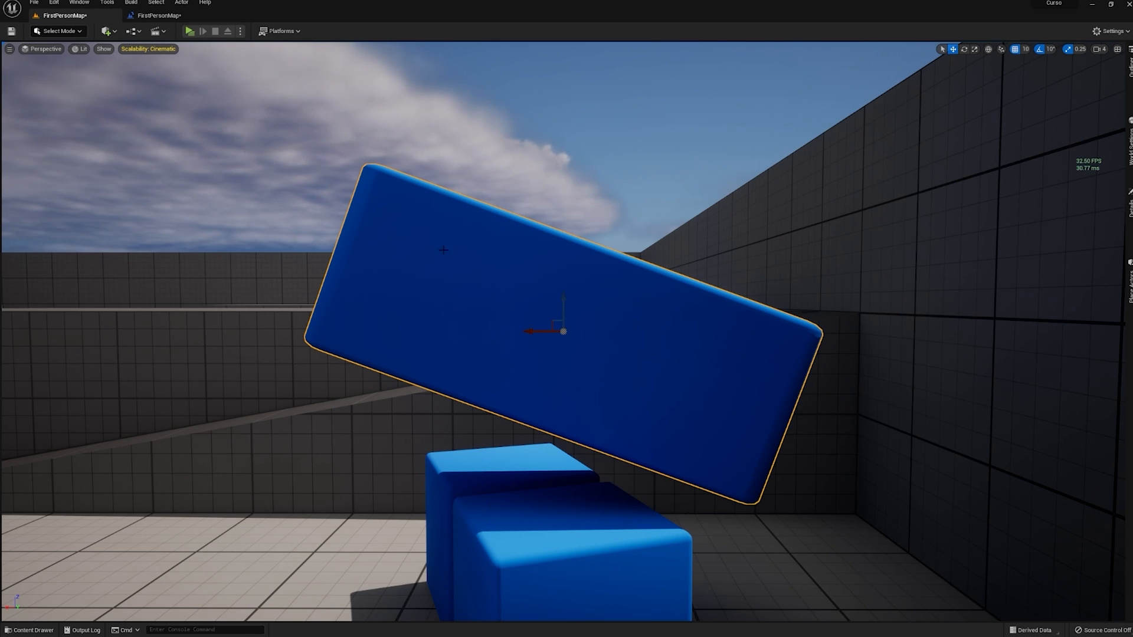
{"action": "left_click", "coordinate": [988, 50]}
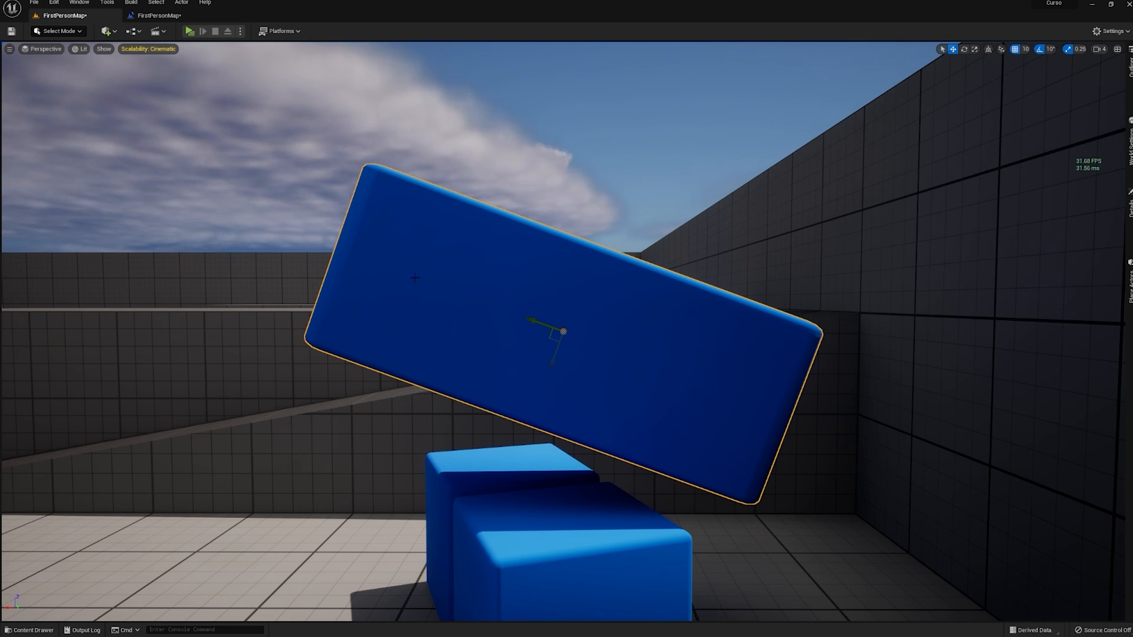
{"action": "left_click_drag", "start_coordinate": [539, 323], "coordinate": [389, 354]}
- Focus on the tilted block, then orbit around it and zoom out to examine it from several angles
{"action": "right_click_drag", "start_coordinate": [478, 334], "coordinate": [220, 399]}
{"action": "key", "text": "f"}
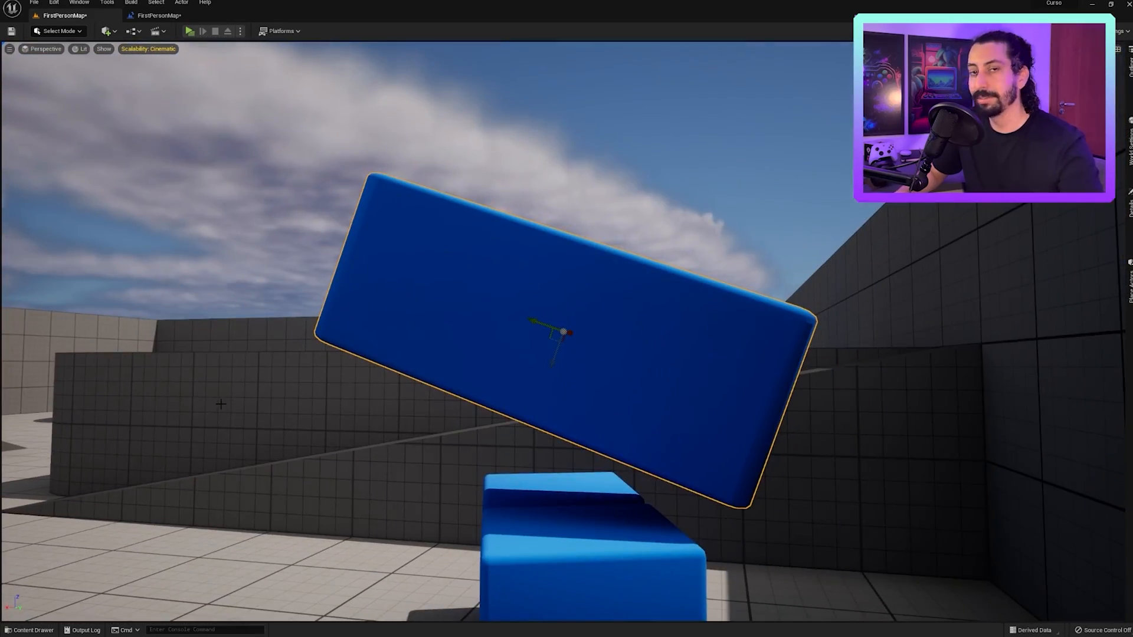
{"action": "left_click_drag", "start_coordinate": [265, 387], "coordinate": [235, 213], "text": "alt"}
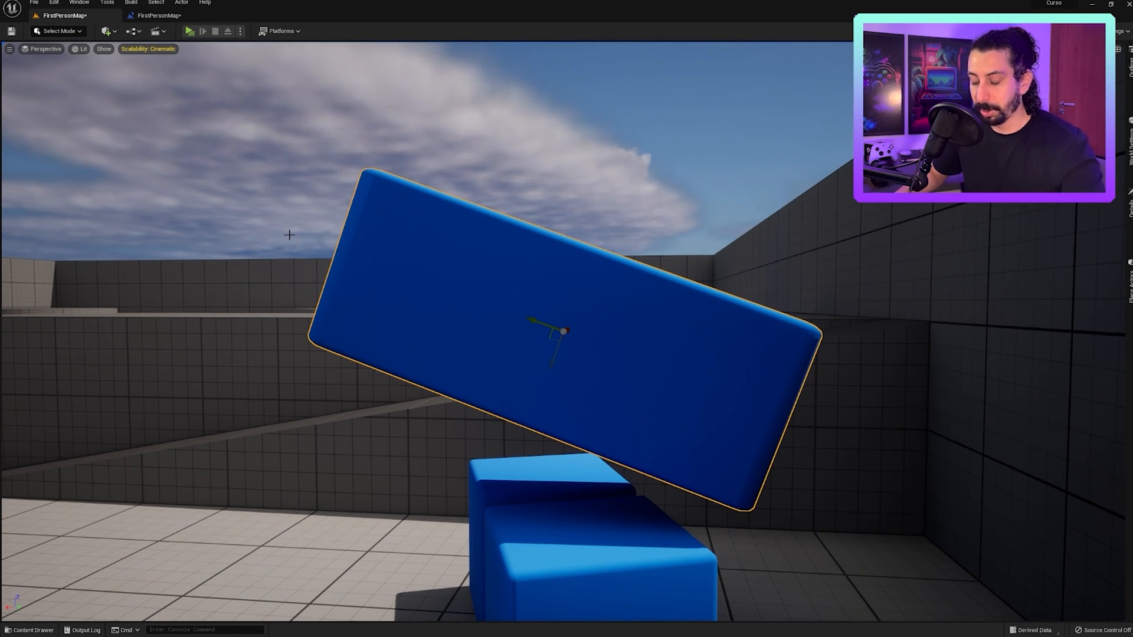
{"action": "left_click_drag", "start_coordinate": [127, 202], "coordinate": [283, 295], "text": "alt"}
{"action": "left_click_drag", "start_coordinate": [564, 332], "coordinate": [286, 201], "text": "alt"}
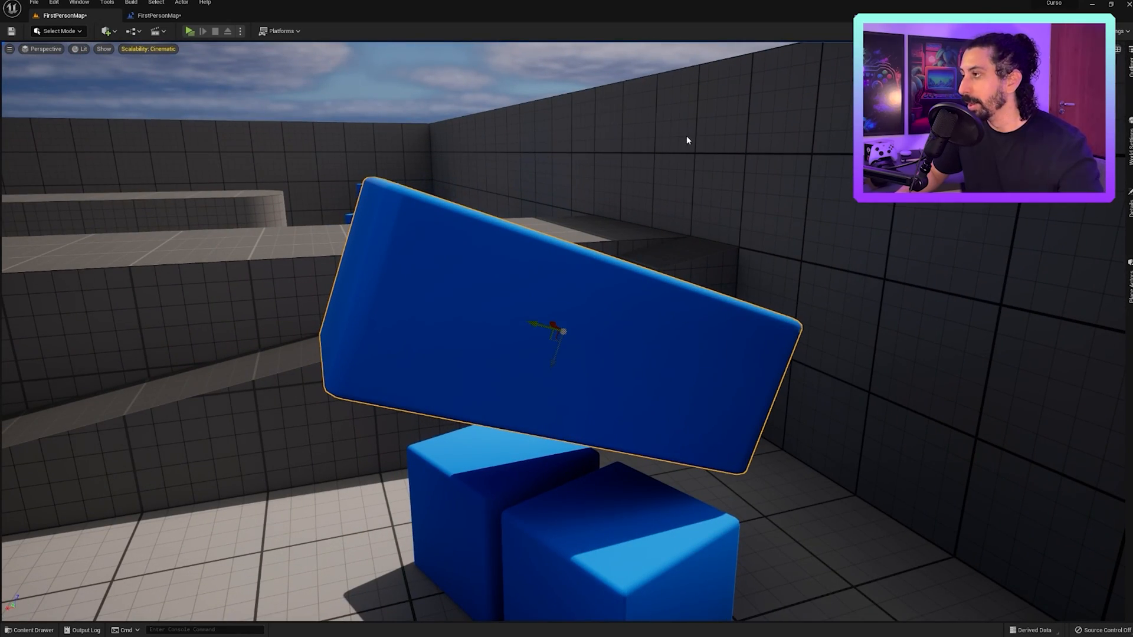
{"action": "right_click_drag", "start_coordinate": [567, 330], "coordinate": [381, 330], "text": "alt"}
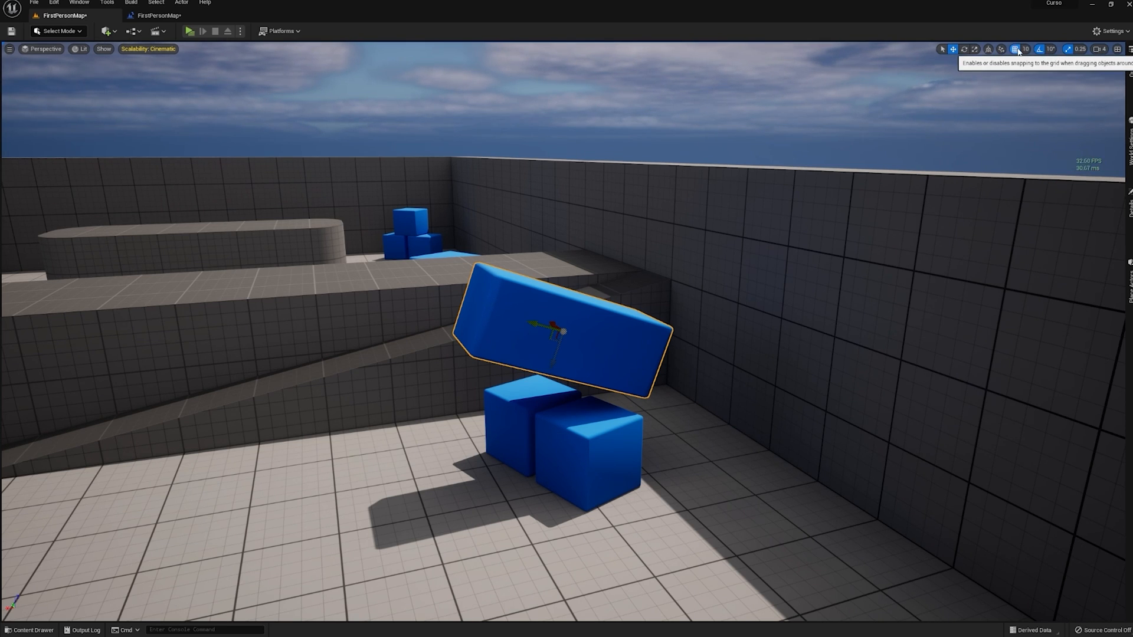
- Rotate the tilted block until it lies level and return to move mode
{"action": "right_click_drag", "start_coordinate": [742, 173], "coordinate": [721, 170]}
{"action": "key", "text": "e"}
{"action": "left_click_drag", "start_coordinate": [556, 309], "coordinate": [565, 338]}
{"action": "key", "text": "w"}
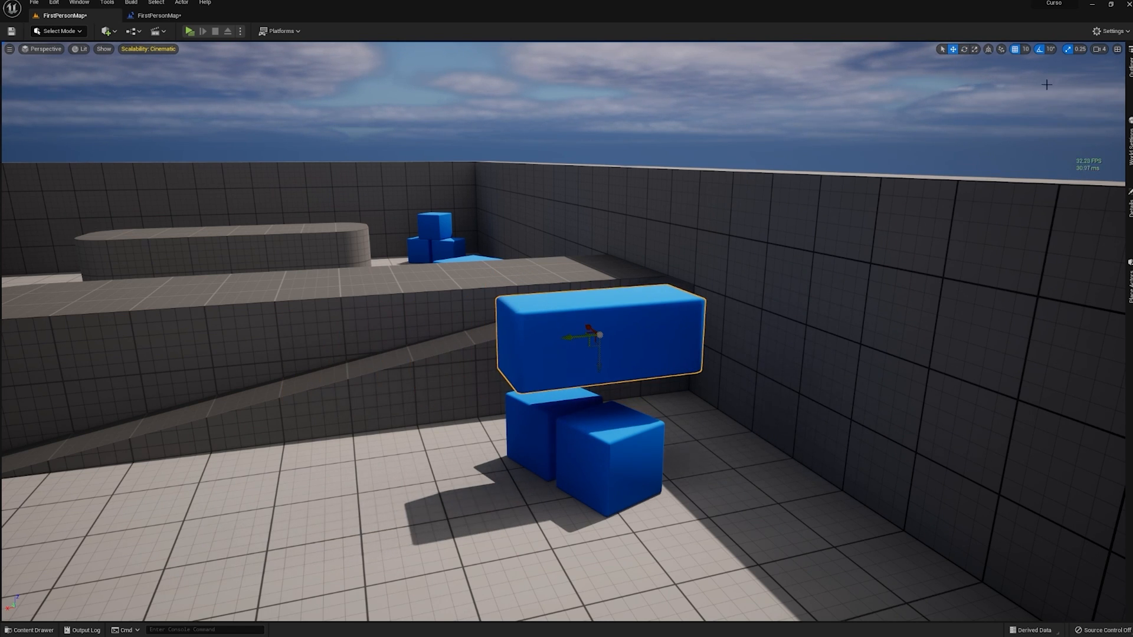
- Set the position grid snap to 100 and move the block along its Y axis away from the two cubes
{"action": "left_click", "coordinate": [1023, 50]}
{"action": "left_click", "coordinate": [1038, 107]}
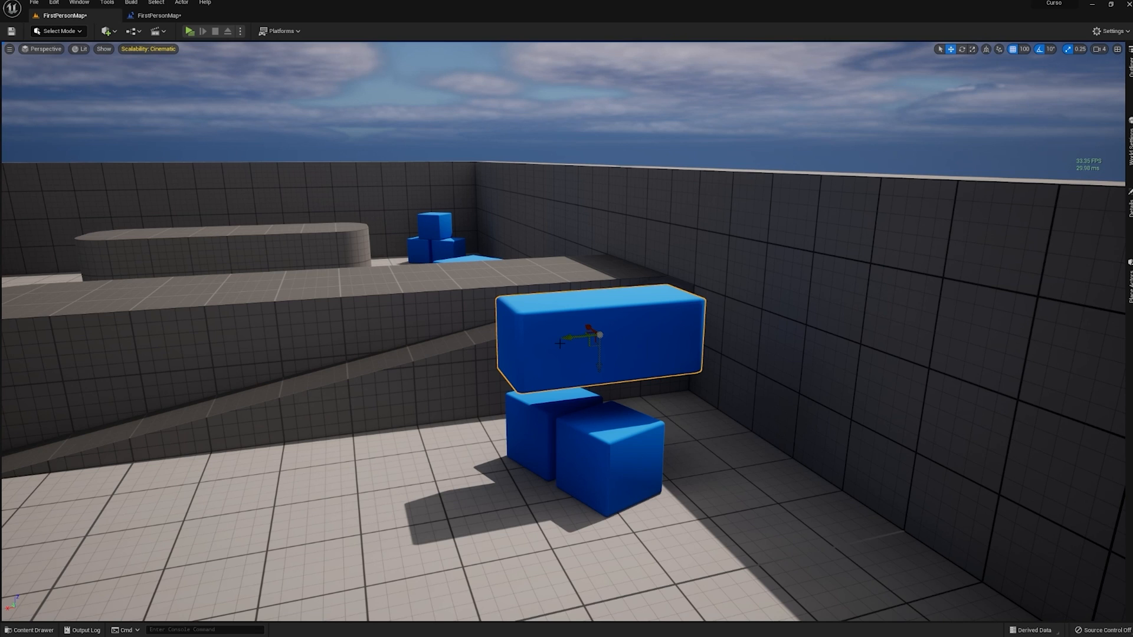
{"action": "left_click_drag", "start_coordinate": [557, 338], "coordinate": [407, 352]}
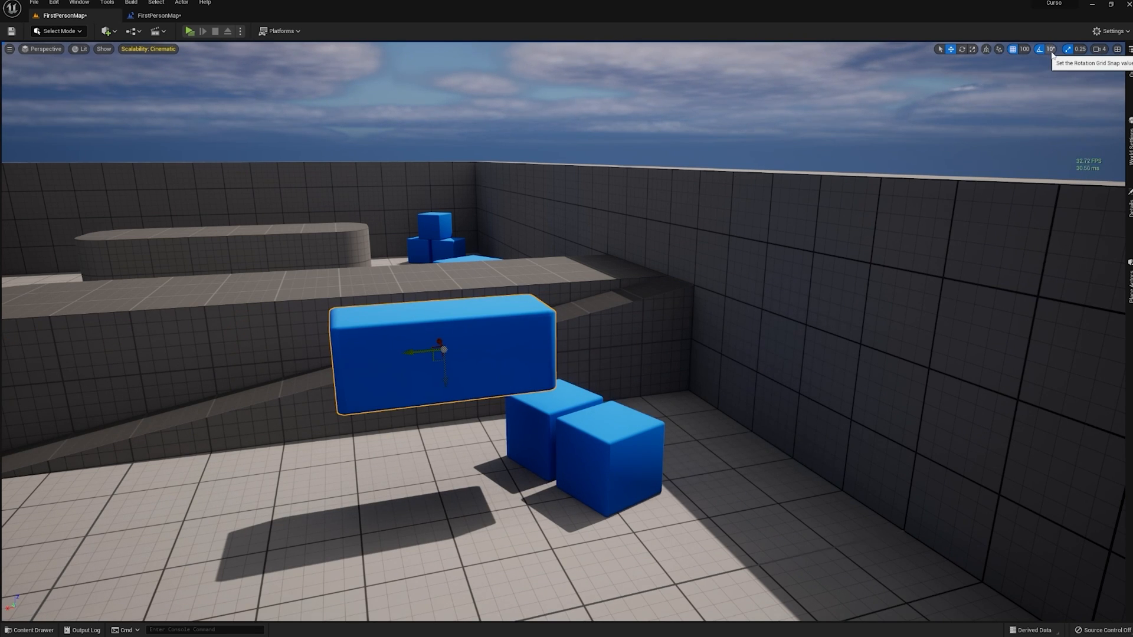
- Move the block freely along its Y axis with grid snapping off, and re-enable position snapping
{"action": "left_click", "coordinate": [1017, 50]}
{"action": "right_click_drag", "start_coordinate": [614, 283], "coordinate": [567, 305]}
{"action": "left_click_drag", "start_coordinate": [594, 273], "coordinate": [346, 293]}
{"action": "left_click", "coordinate": [1013, 49]}
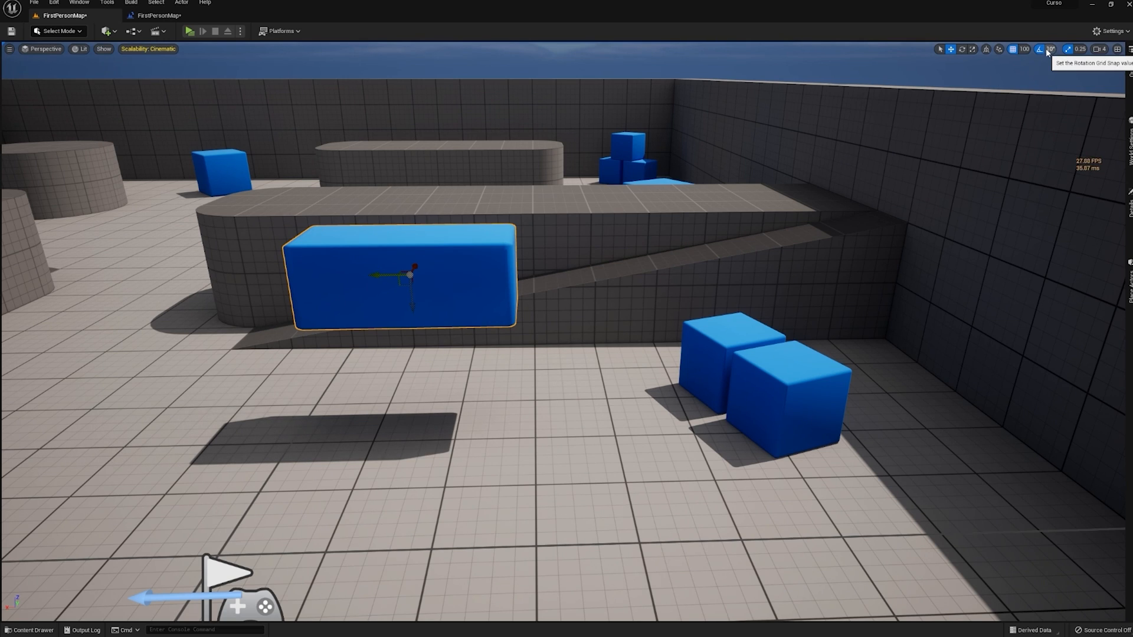
- Rotate the block in 10° snap increments, and again freely with rotation snapping turned off
{"action": "right_click_drag", "start_coordinate": [599, 281], "coordinate": [566, 281]}
{"action": "key", "text": "w"}
{"action": "key", "text": "w"}
{"action": "right_click_drag", "start_coordinate": [597, 349], "coordinate": [590, 304]}
{"action": "key", "text": "s"}
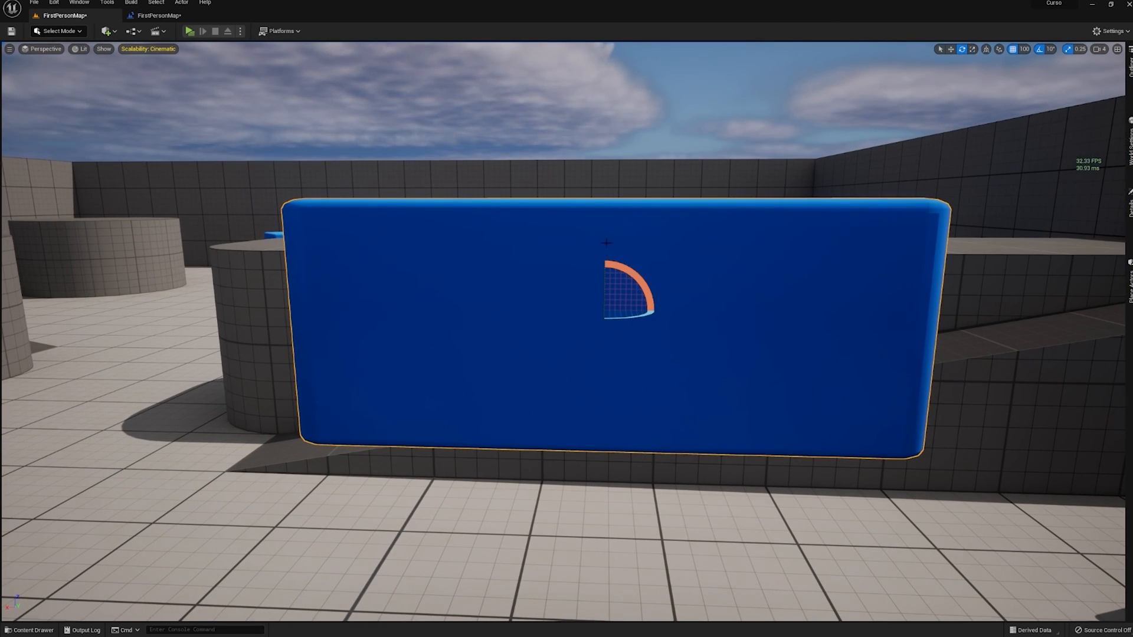
{"action": "left_click_drag", "start_coordinate": [632, 274], "coordinate": [603, 361]}
{"action": "left_click", "coordinate": [1041, 49]}
{"action": "left_click_drag", "start_coordinate": [630, 278], "coordinate": [924, 105]}
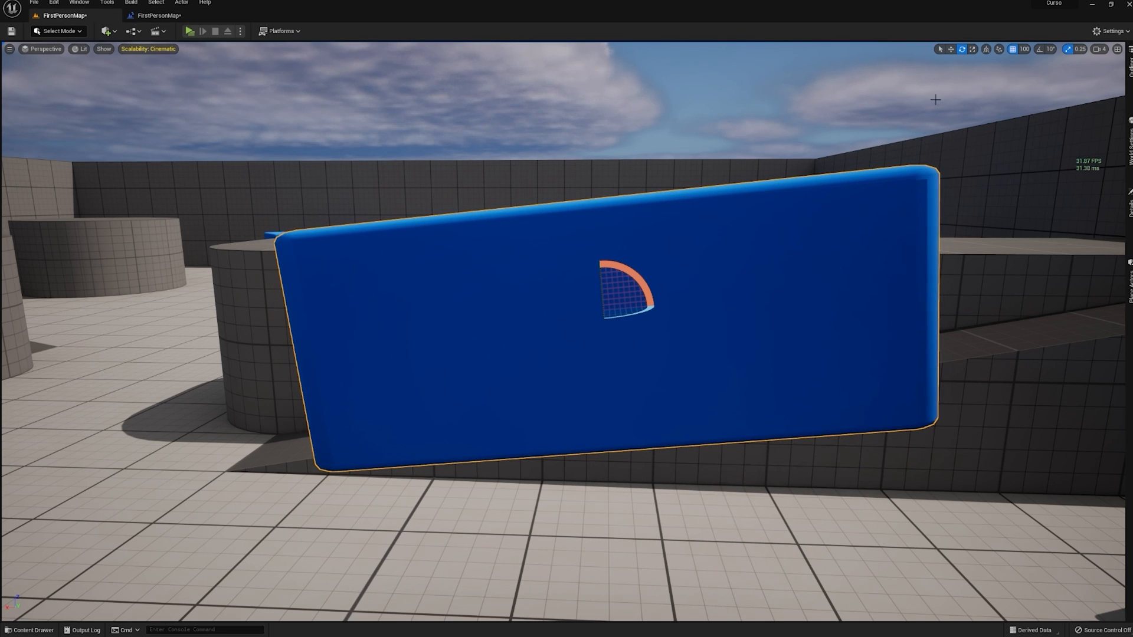
- Set the rotation snap to 45°, rotate the block slightly and turn rotation snapping back on
{"action": "left_click", "coordinate": [1049, 49]}
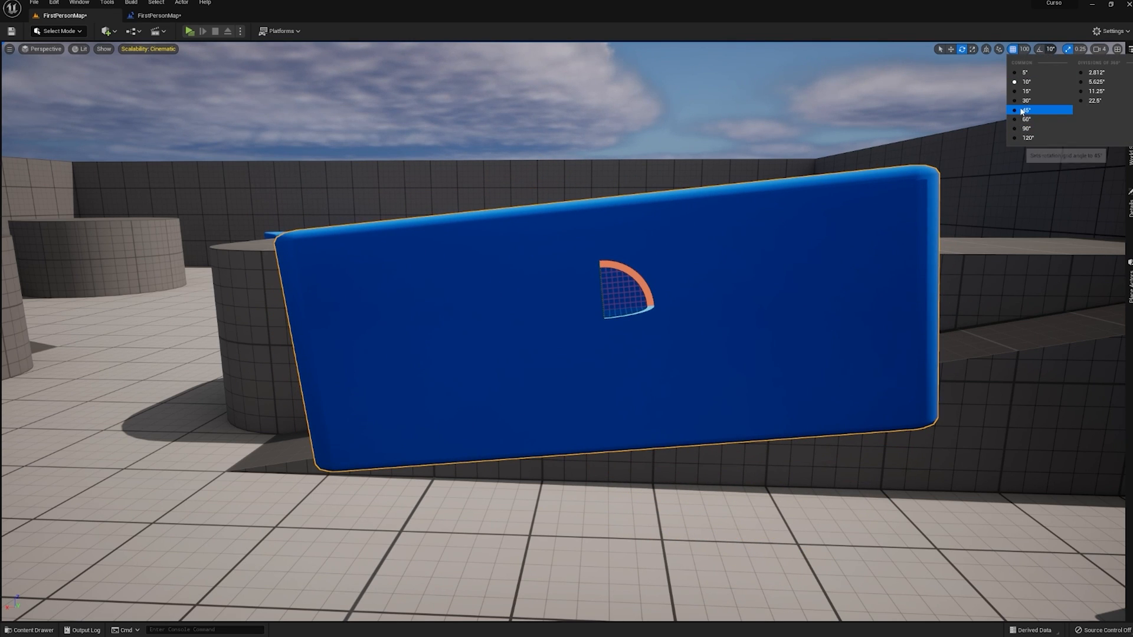
{"action": "left_click", "coordinate": [1044, 106]}
{"action": "left_click_drag", "start_coordinate": [631, 274], "coordinate": [596, 366]}
{"action": "left_click", "coordinate": [1038, 49]}
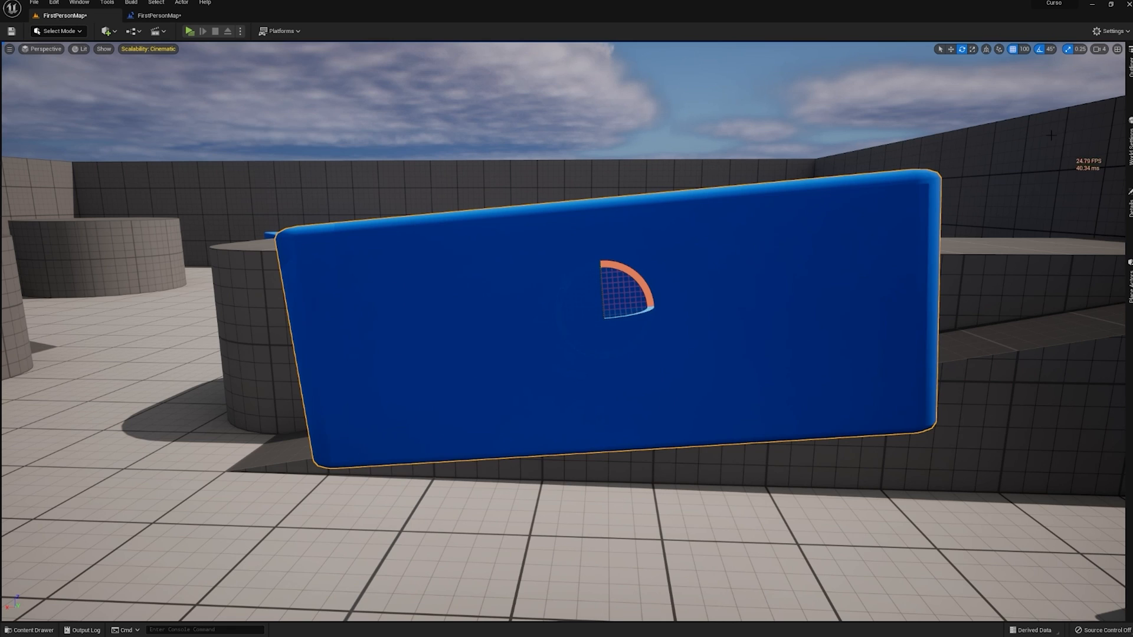
- Set the scale snap to 10 and scale the block uniformly
{"action": "left_click", "coordinate": [1077, 49]}
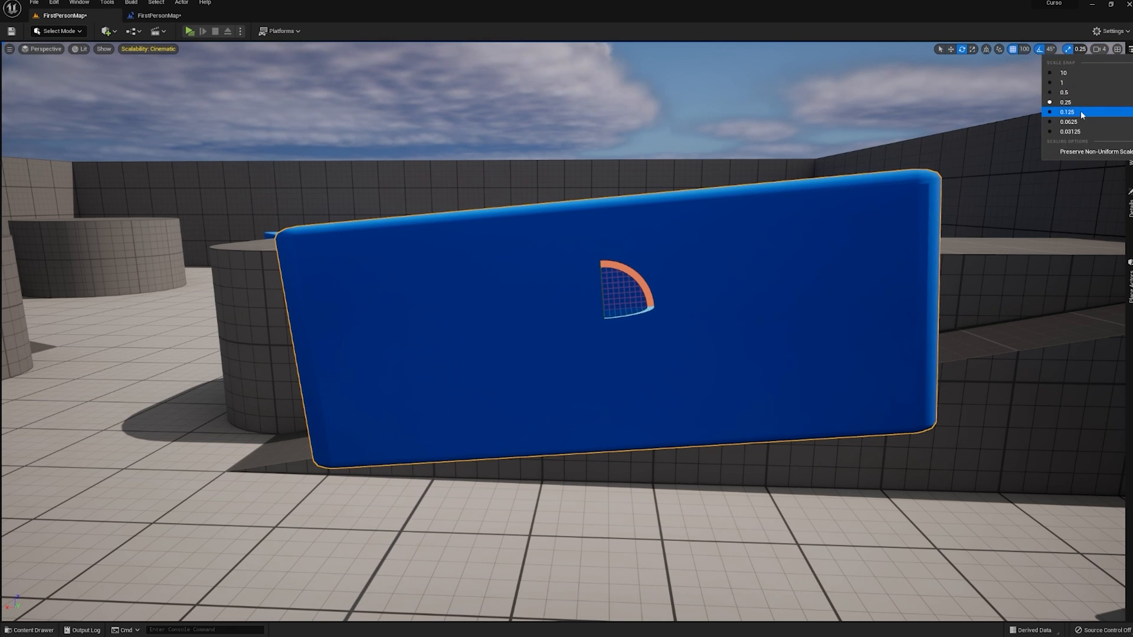
{"action": "left_click", "coordinate": [1063, 73]}
{"action": "key", "text": "r"}
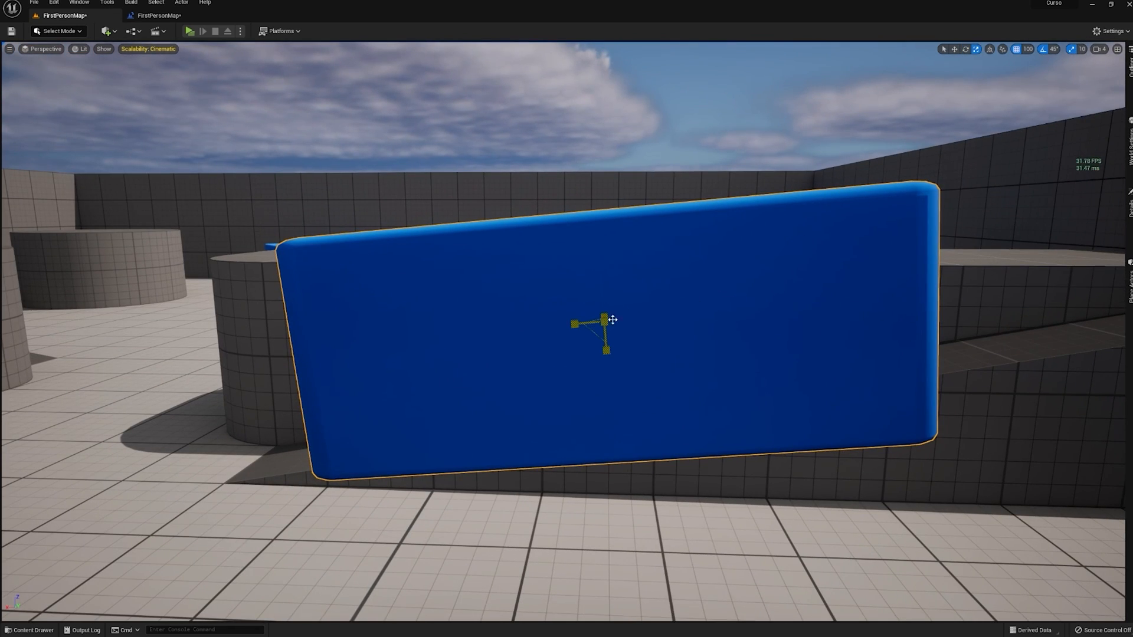
{"action": "mouse_move", "coordinate": [604, 322]}
{"action": "left_mouse_down"}
{"action": "mouse_move", "coordinate": [620, 307]}
{"action": "mouse_move", "coordinate": [604, 322]}
{"action": "left_mouse_up"}
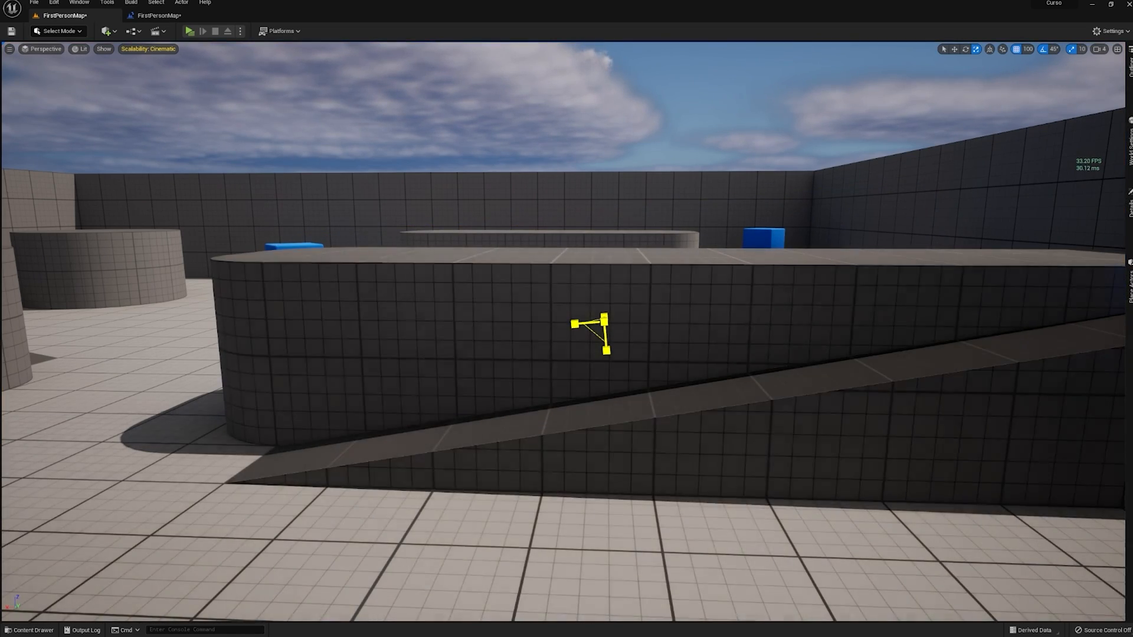
{"action": "right_click_drag", "start_coordinate": [604, 321], "coordinate": [581, 301]}
{"action": "key", "text": "s"}
{"action": "key", "text": "f"}
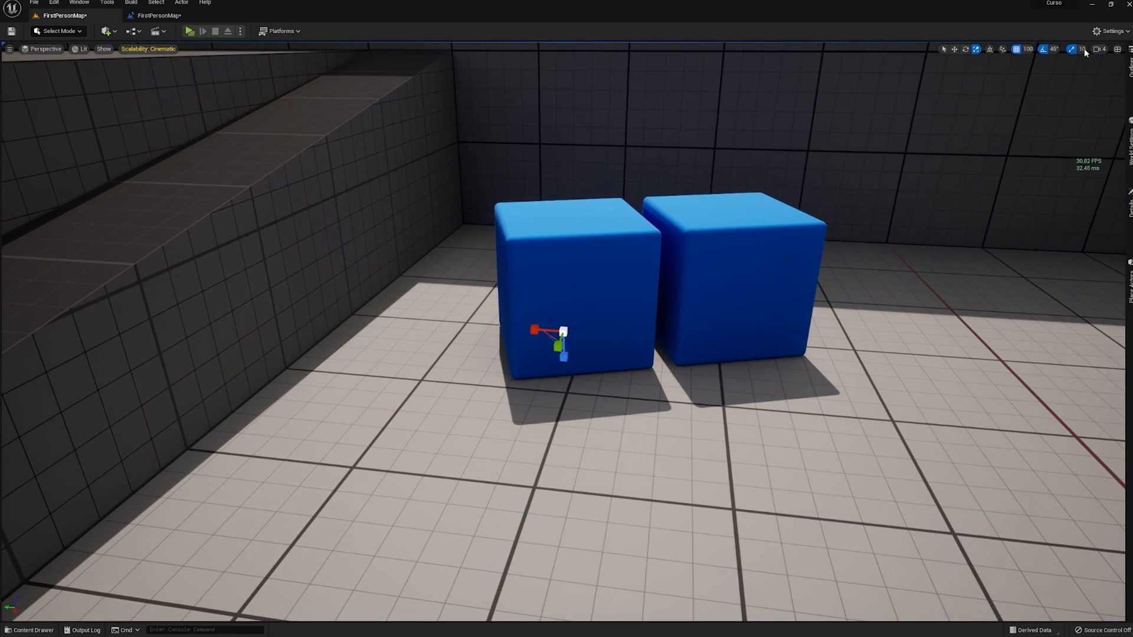
- Set the scale snap to 1 and scale the block up uniformly on all axes
{"action": "left_click", "coordinate": [1084, 50]}
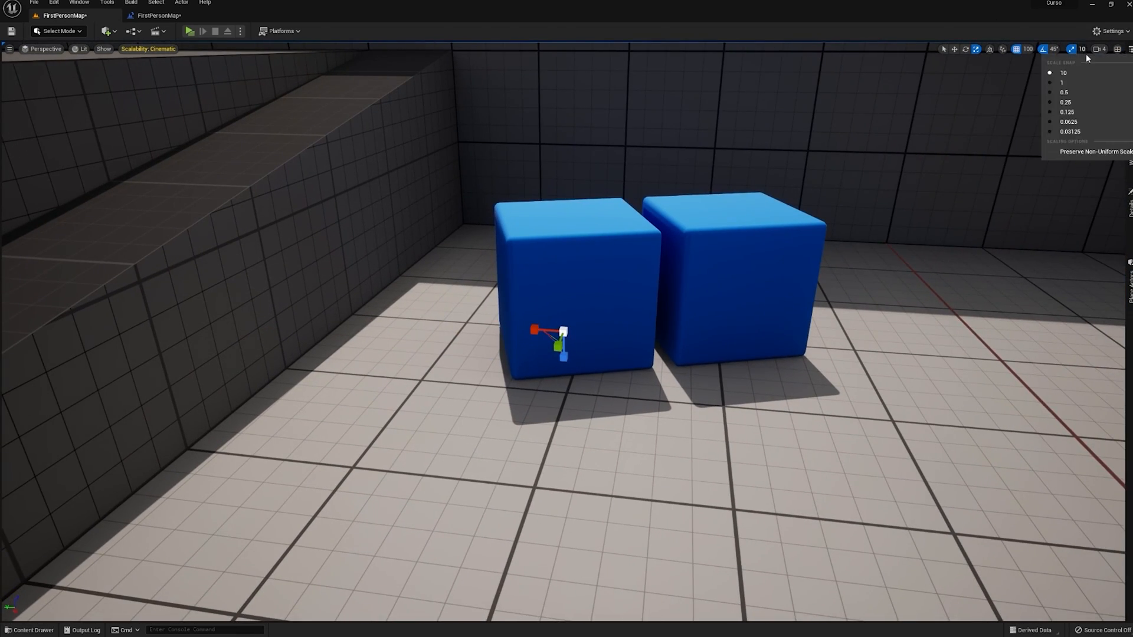
{"action": "left_click", "coordinate": [1065, 84]}
{"action": "right_click_drag", "start_coordinate": [770, 391], "coordinate": [616, 394]}
{"action": "key", "text": "f"}
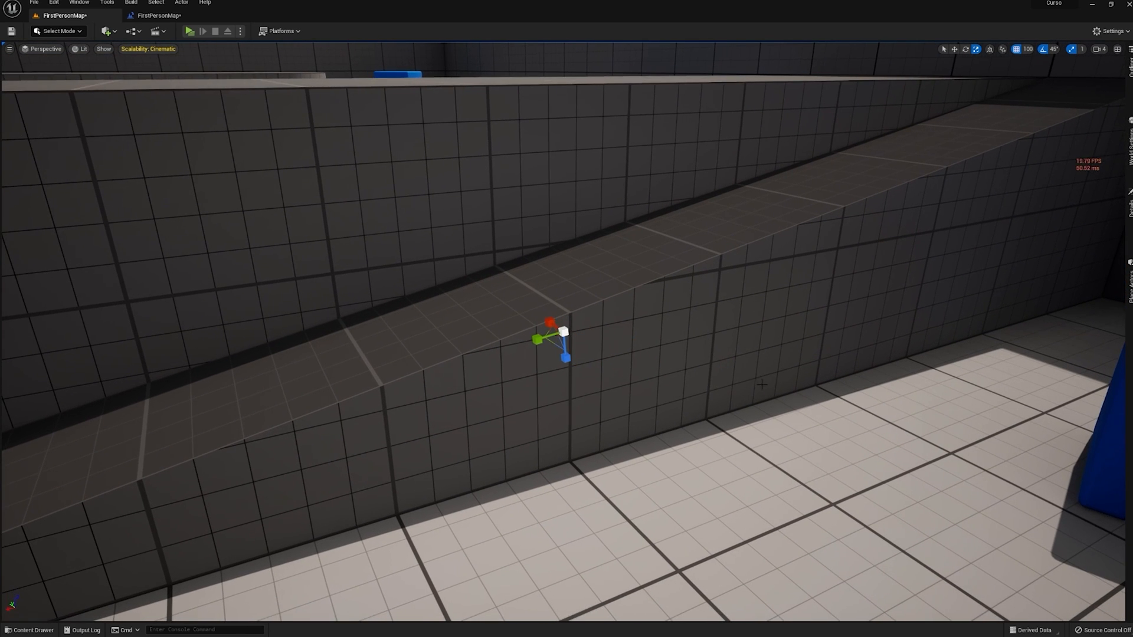
{"action": "left_click_drag", "start_coordinate": [561, 335], "coordinate": [575, 336]}
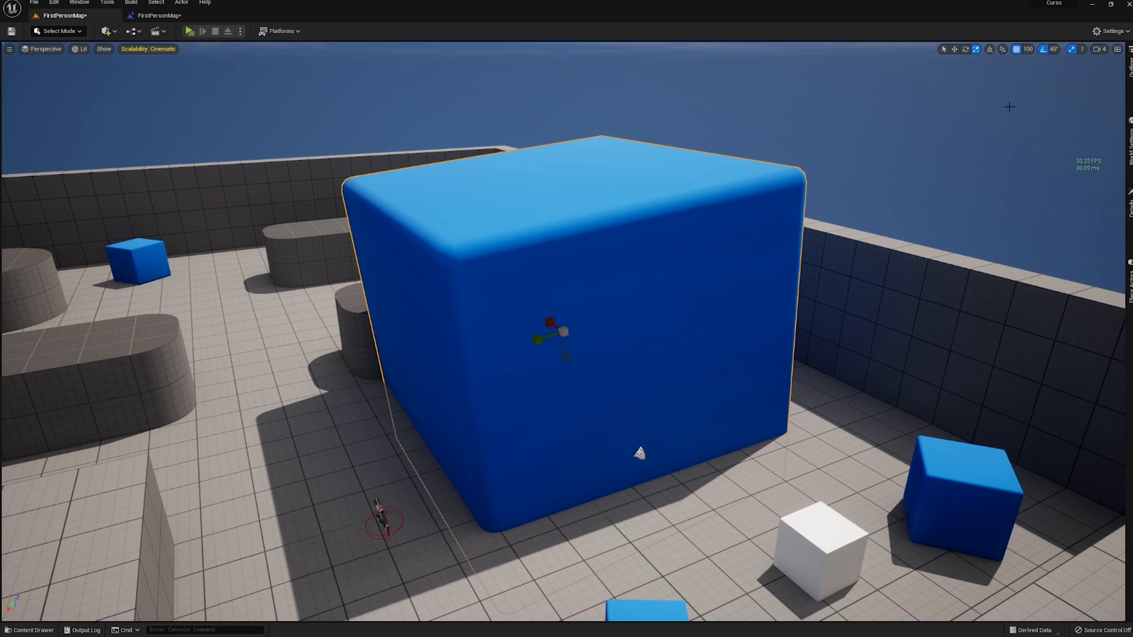
- Set the scale snap to 0.25 and scale the huge block back down uniformly in finer increments
{"action": "left_click", "coordinate": [1083, 49]}
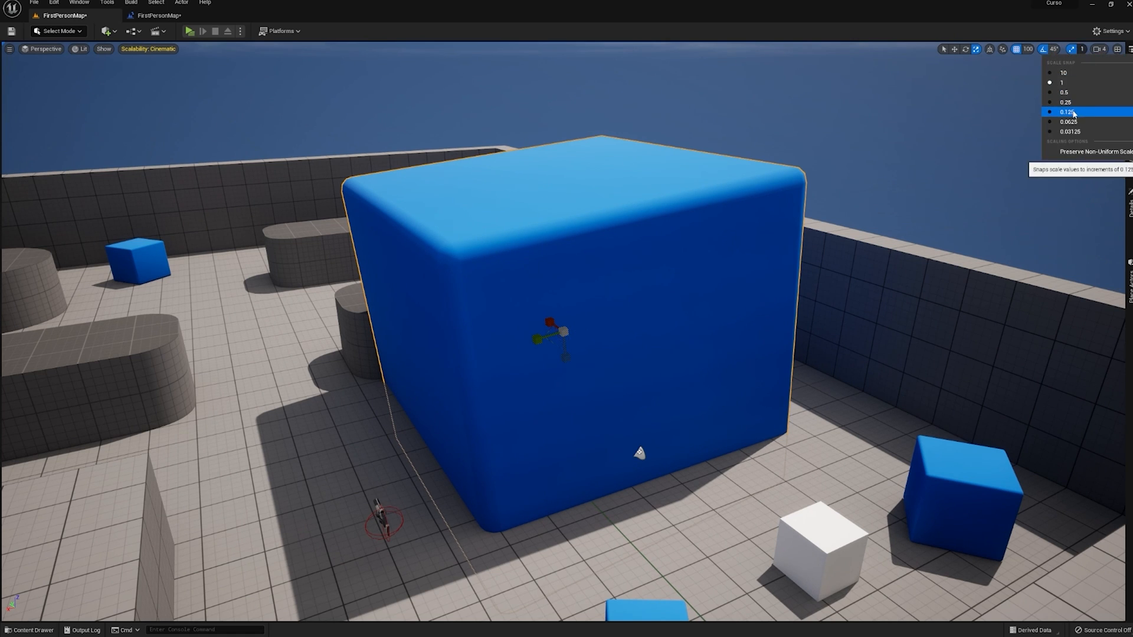
{"action": "left_click", "coordinate": [1065, 104]}
{"action": "right_click_drag", "start_coordinate": [681, 326], "coordinate": [655, 325]}
{"action": "left_click_drag", "start_coordinate": [643, 330], "coordinate": [1108, 65]}
{"action": "key", "text": "f"}
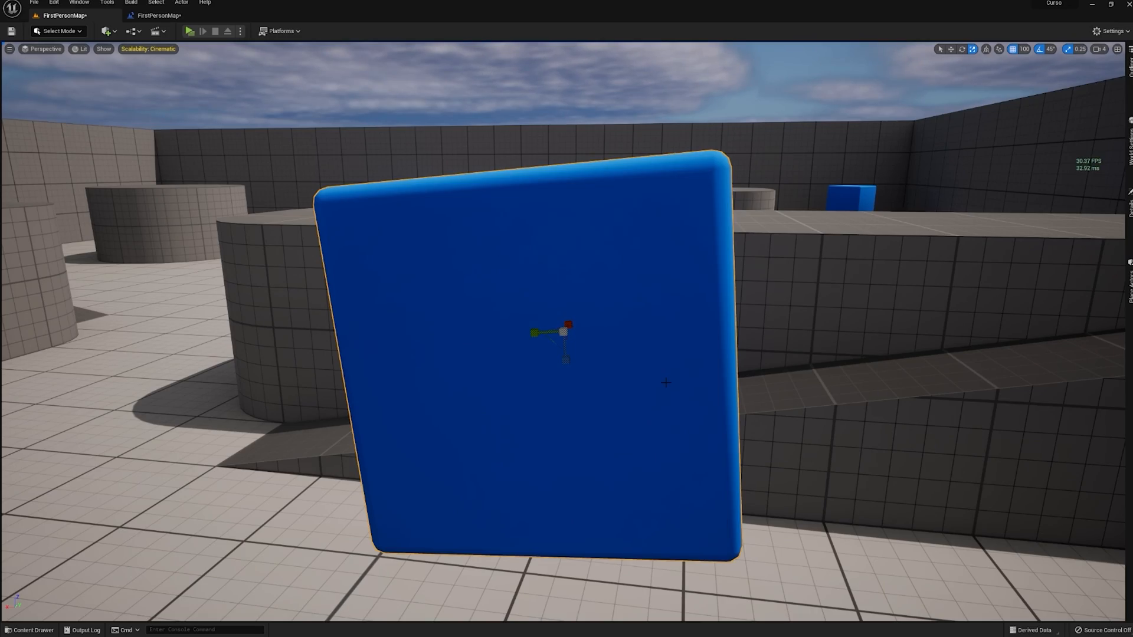
- Duplicate the scaled cube by moving a copy along its Y axis, placing it directly beside the original
{"action": "right_click_drag", "start_coordinate": [705, 372], "coordinate": [443, 401]}
{"action": "right_click_drag", "start_coordinate": [557, 298], "coordinate": [460, 259]}
{"action": "key", "text": "e"}
{"action": "key", "text": "q"}
{"action": "right_click_drag", "start_coordinate": [556, 299], "coordinate": [466, 324]}
{"action": "key", "text": "w"}
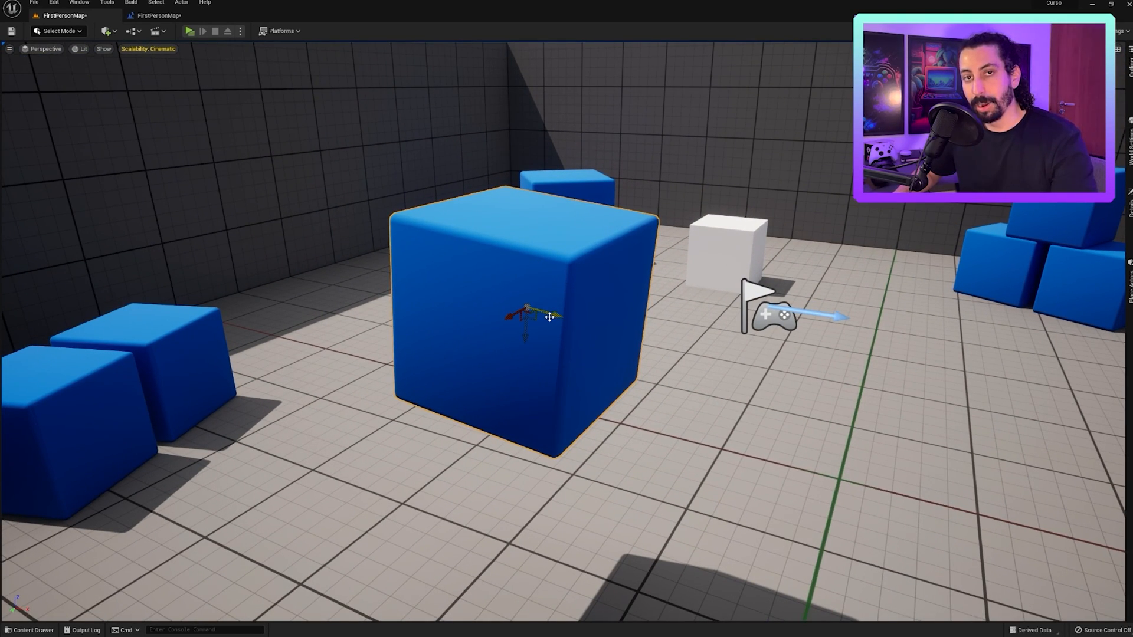
{"action": "left_click_drag", "start_coordinate": [633, 359], "coordinate": [830, 409], "text": "alt"}
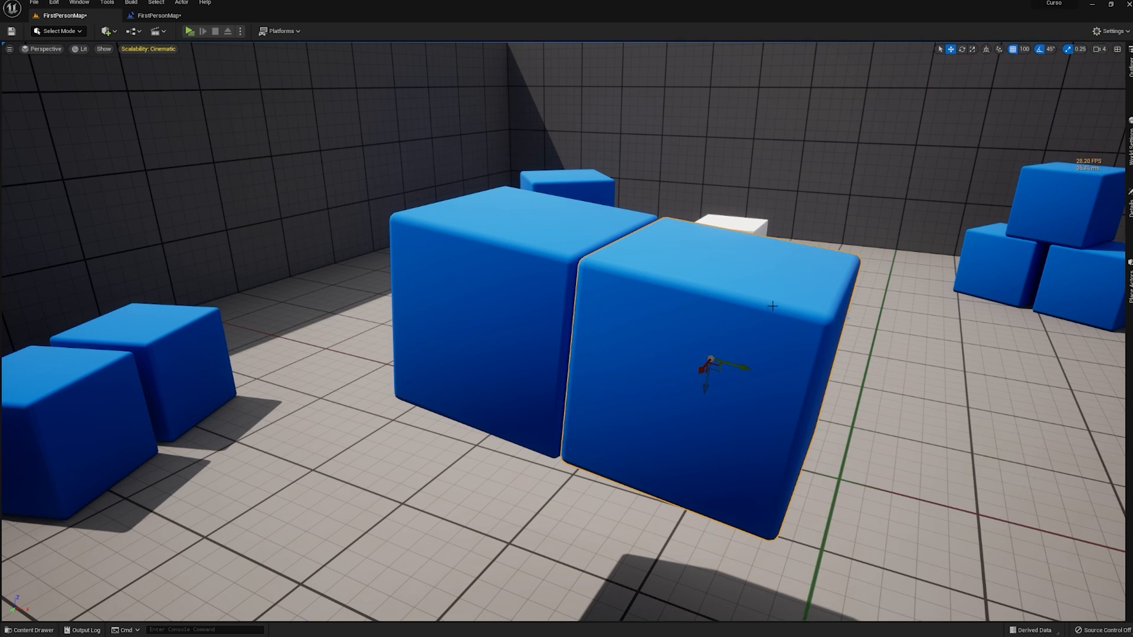
- Turn position snapping off and move the selected cube along its Y axis with the camera following it
{"action": "left_click", "coordinate": [1012, 49]}
{"action": "left_click_drag", "start_coordinate": [744, 368], "coordinate": [875, 358], "text": "shift"}
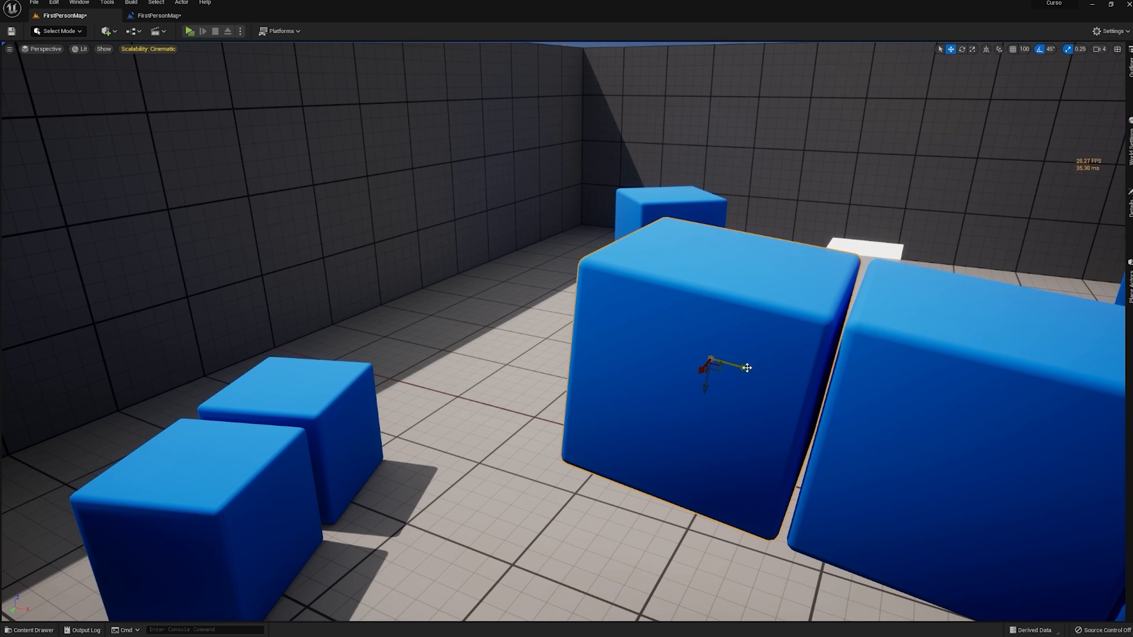
- Create another copy of the selected cube along its Y axis to extend the row, and frame it from above
{"action": "left_click_drag", "start_coordinate": [745, 367], "coordinate": [254, 407], "text": "alt"}
{"action": "key", "text": "f"}
{"action": "scroll", "coordinate": [562, 331], "scroll_direction": "down", "scroll_amount": 8}
{"action": "scroll", "coordinate": [562, 332], "scroll_direction": "down", "scroll_amount": 10}
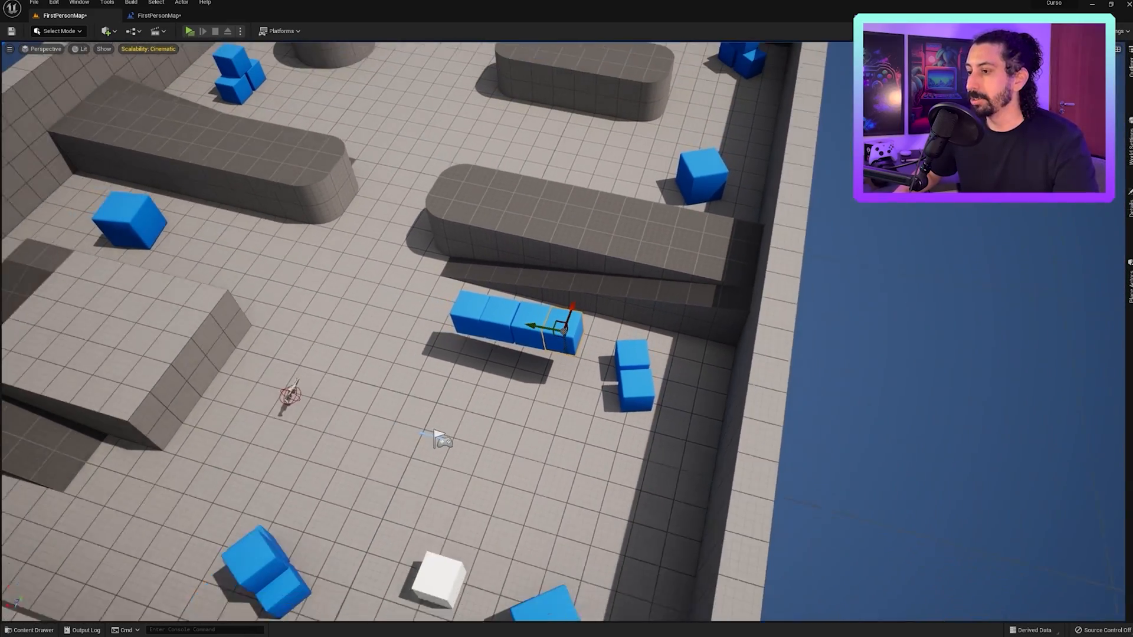
{"action": "scroll", "coordinate": [562, 332], "scroll_direction": "up", "scroll_amount": 6}
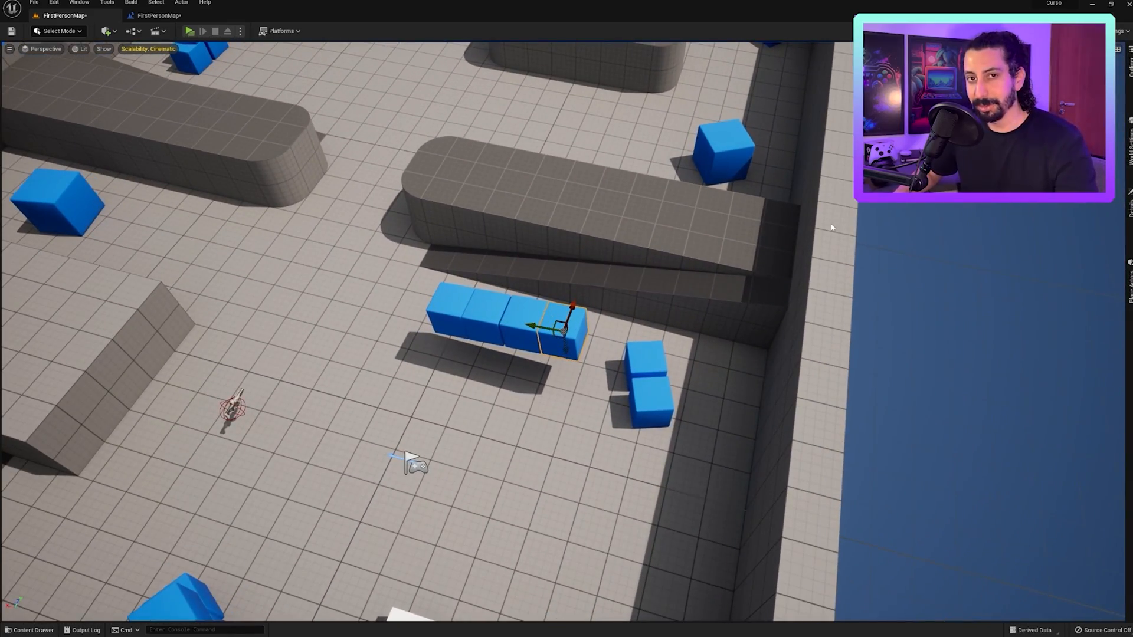